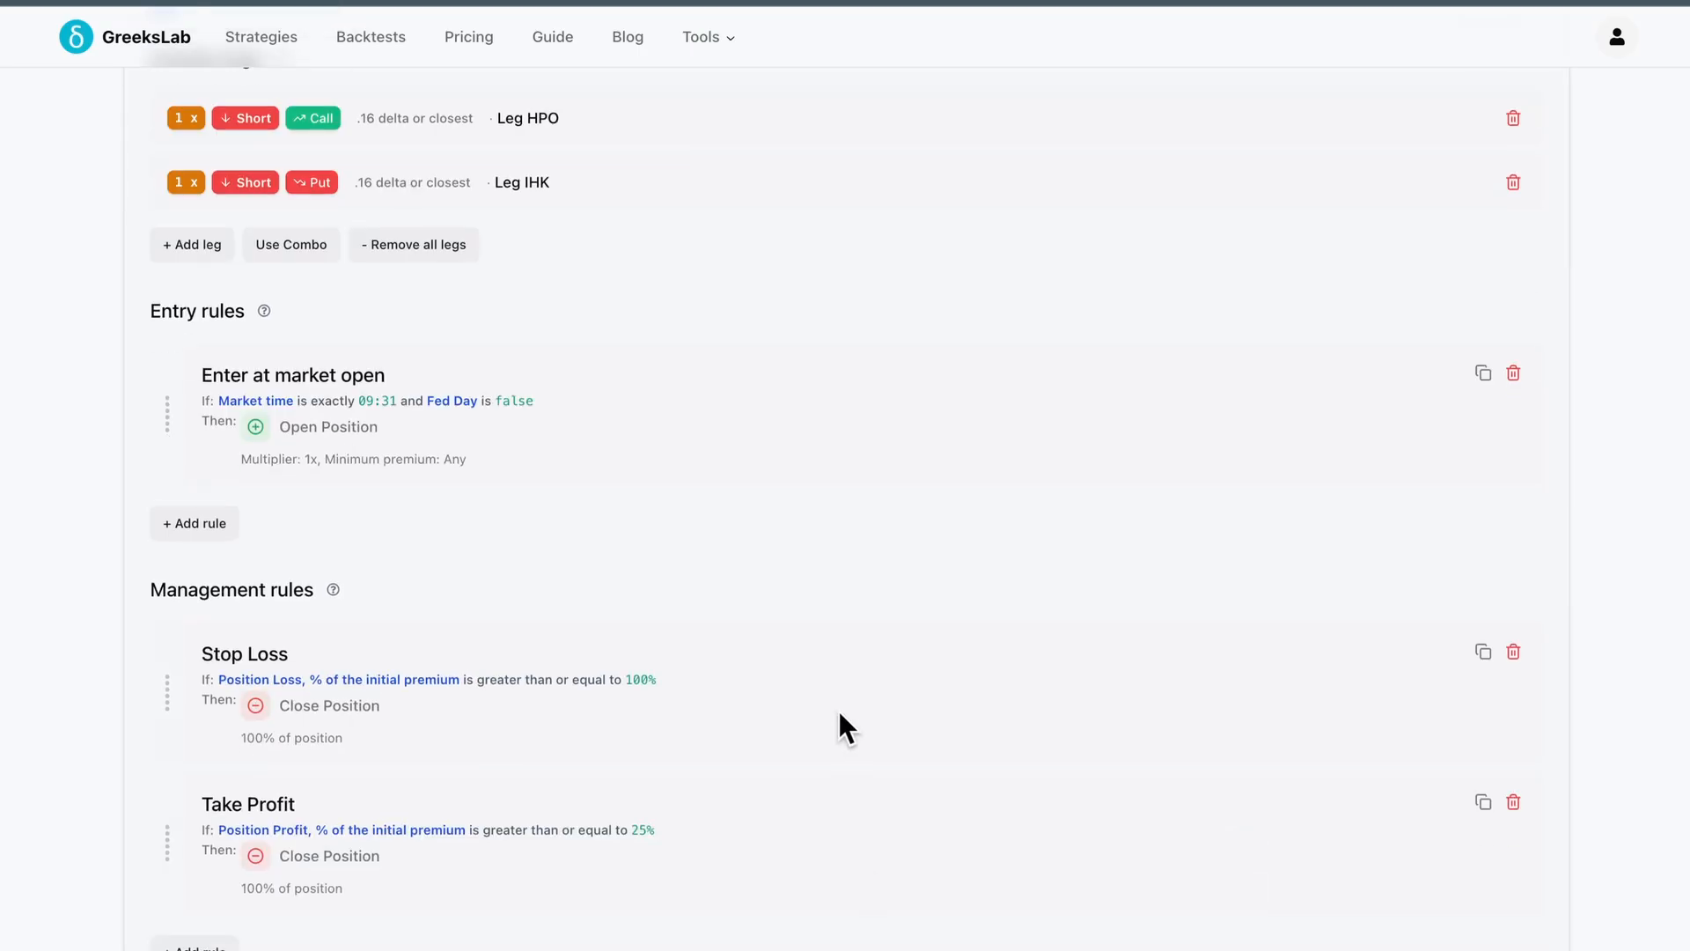
{"action": "left_click", "coordinate": [838, 710]}
{"action": "left_click", "coordinate": [889, 642]}
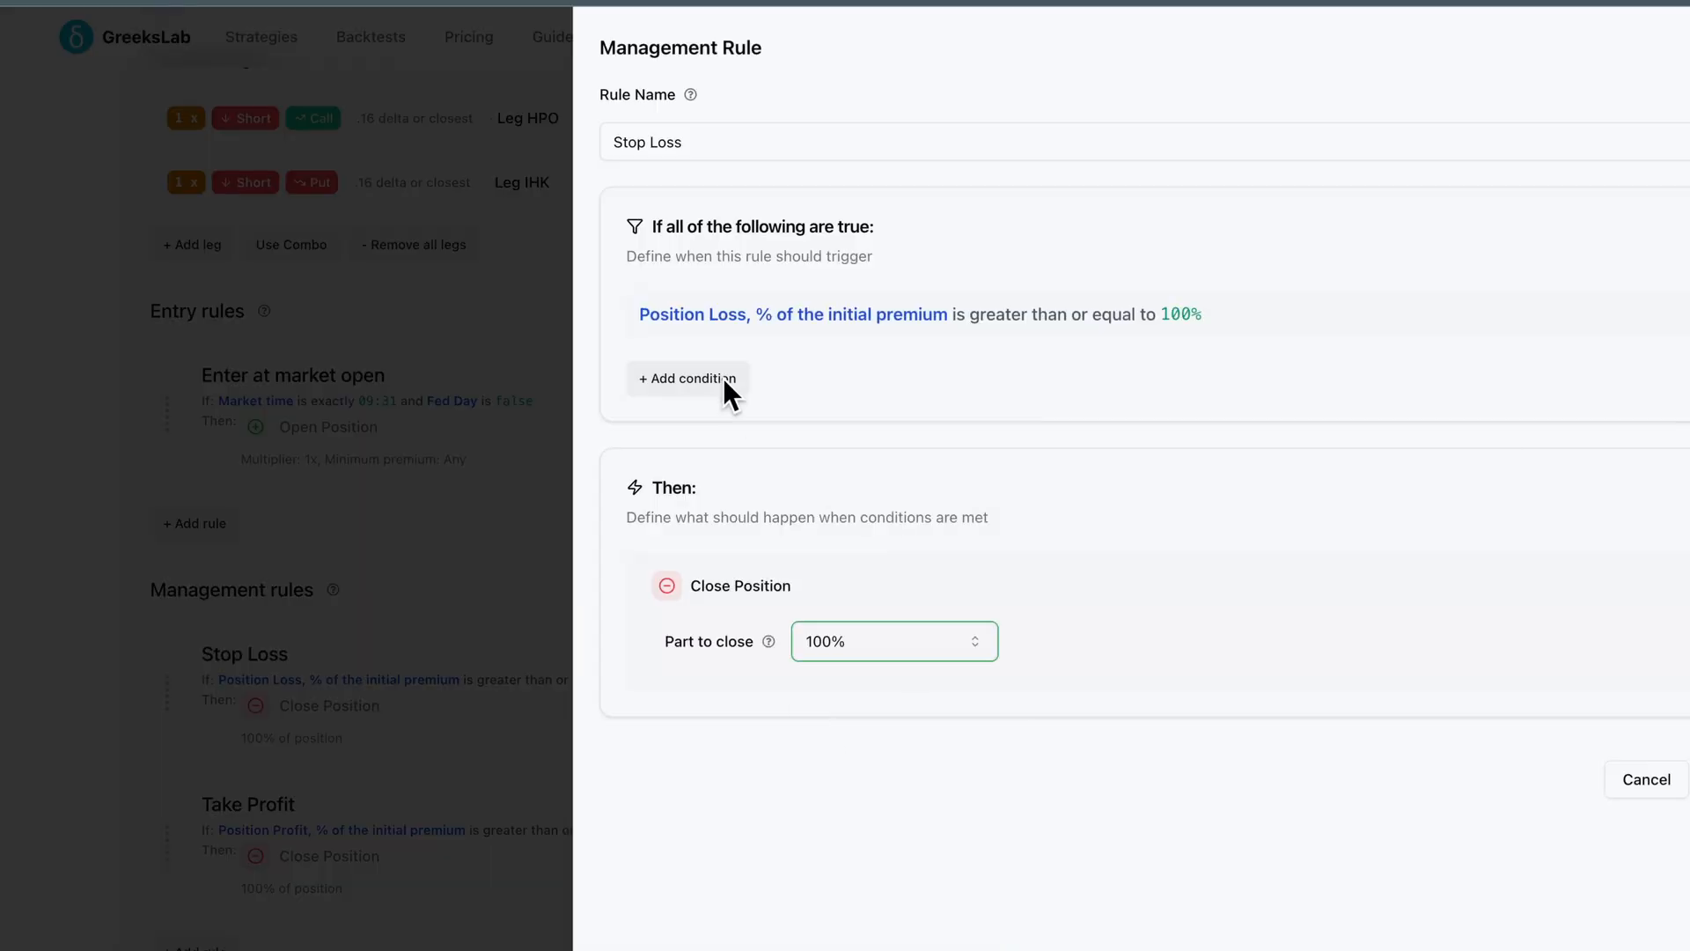
{"action": "left_click", "coordinate": [420, 896]}
{"action": "scroll", "coordinate": [420, 896], "scroll_direction": "down", "scroll_amount": 1}
{"action": "left_click", "coordinate": [195, 899]}
{"action": "left_click", "coordinate": [696, 327]}
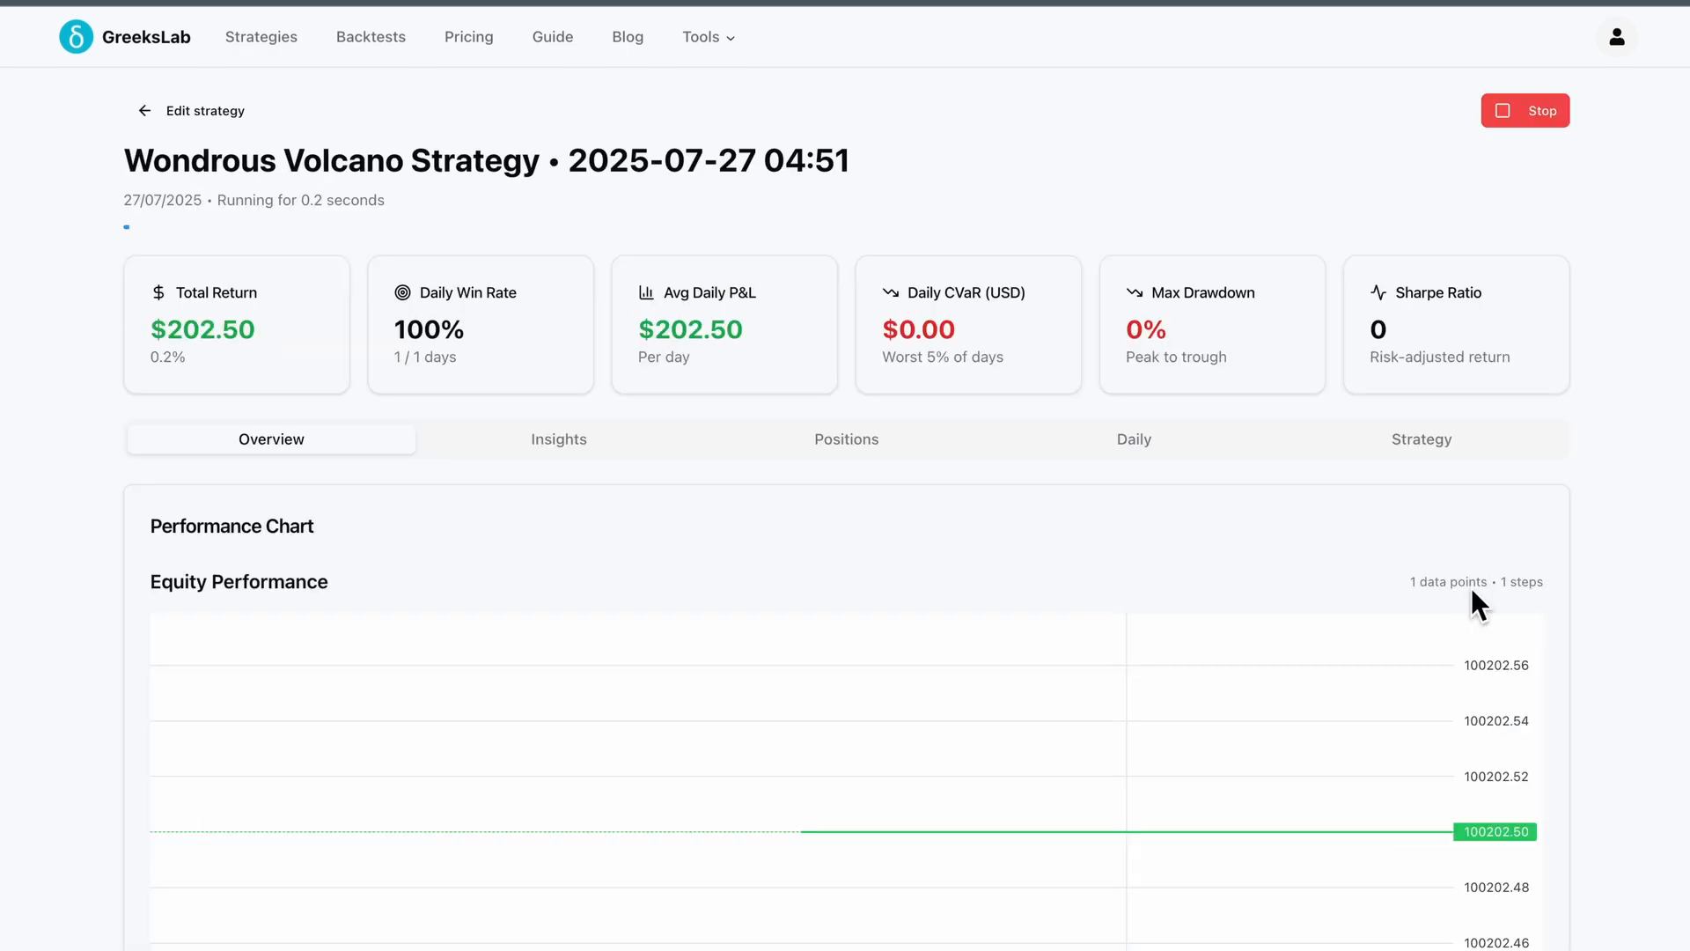
{"action": "scroll", "coordinate": [1479, 606], "scroll_direction": "down", "scroll_amount": 3}
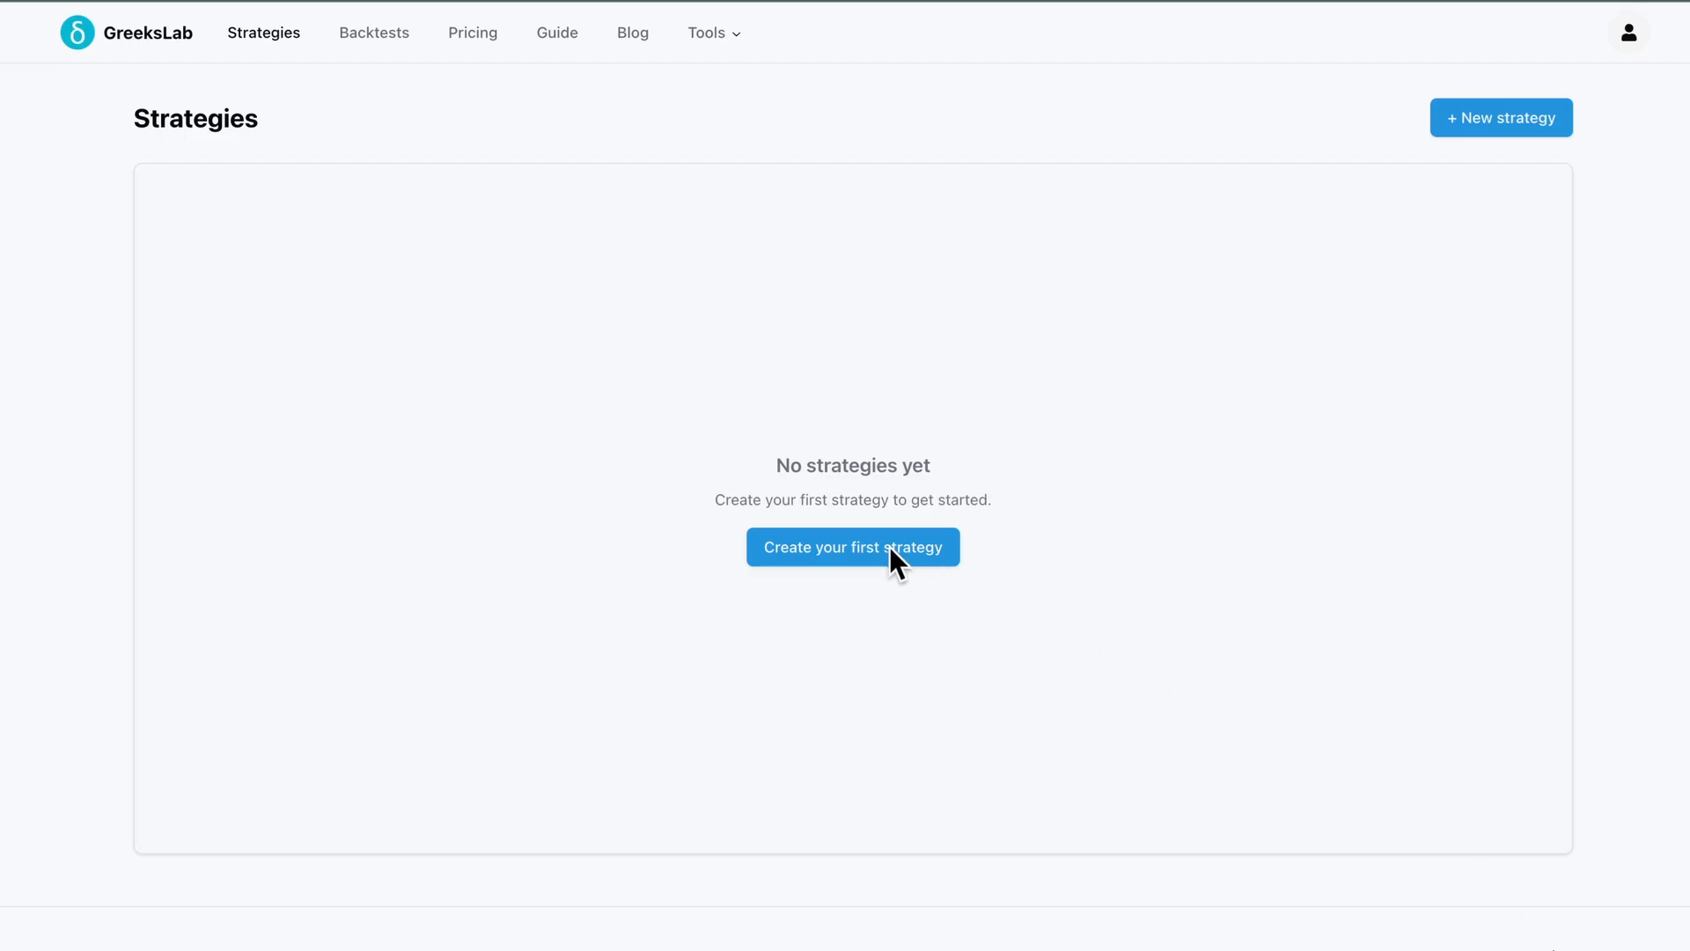
Create your first strategy and scroll through its default backtest settings, position legs and rules
{"action": "left_click", "coordinate": [850, 542]}
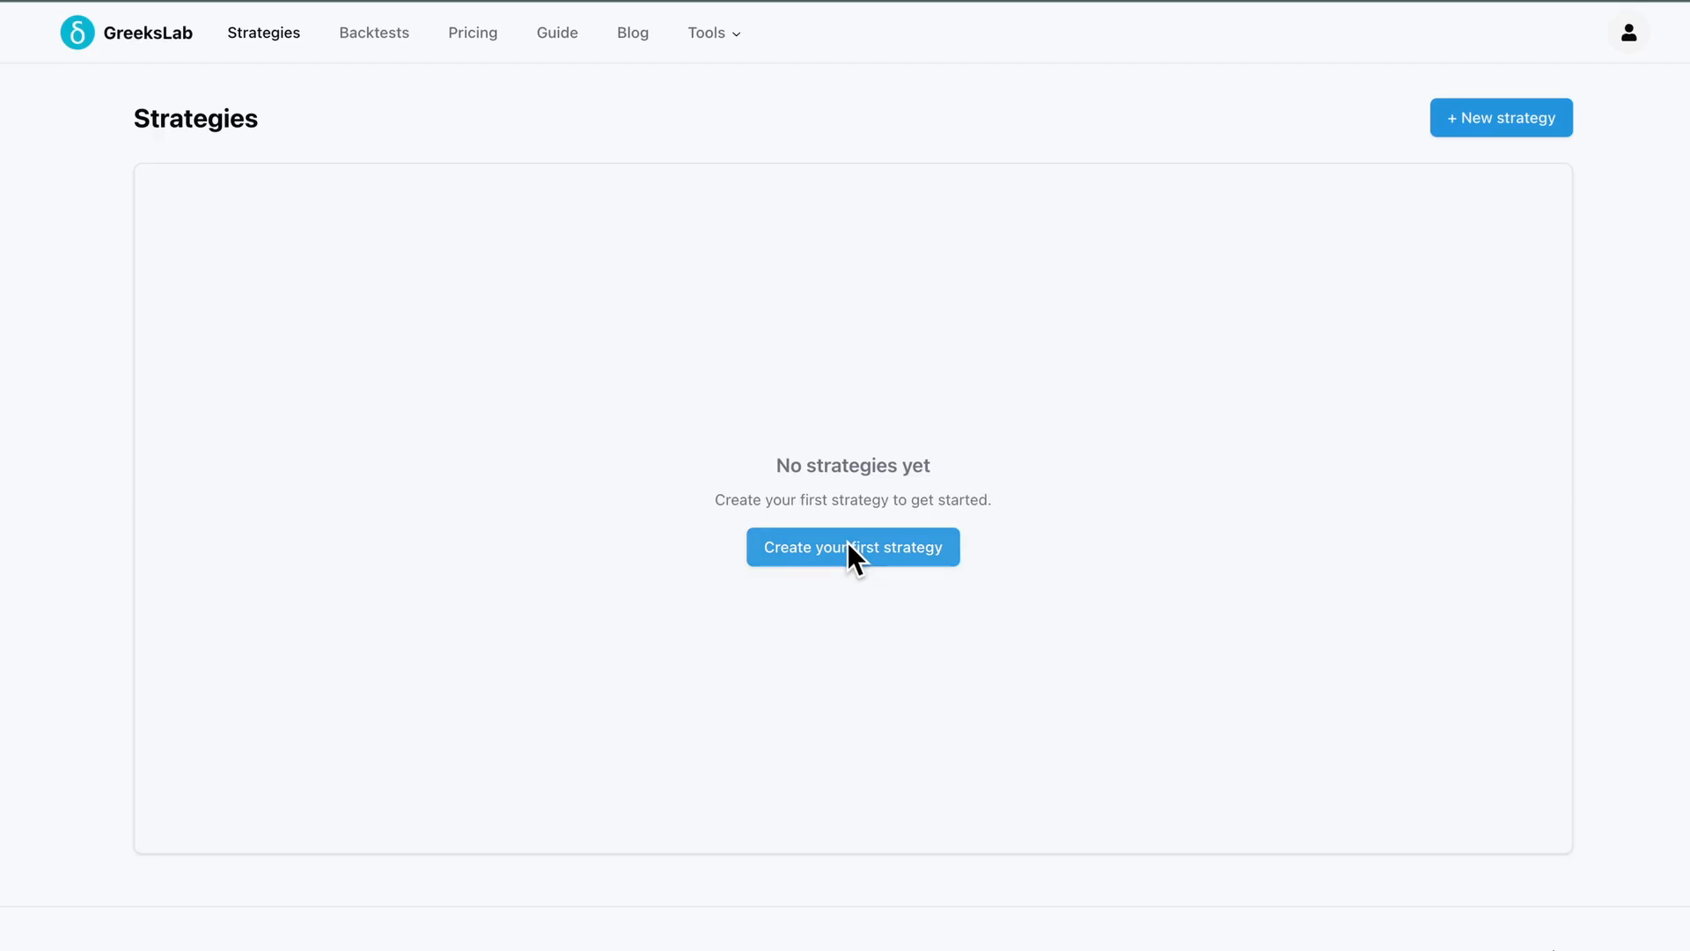
{"action": "scroll", "coordinate": [803, 642], "scroll_direction": "down", "scroll_amount": 4}
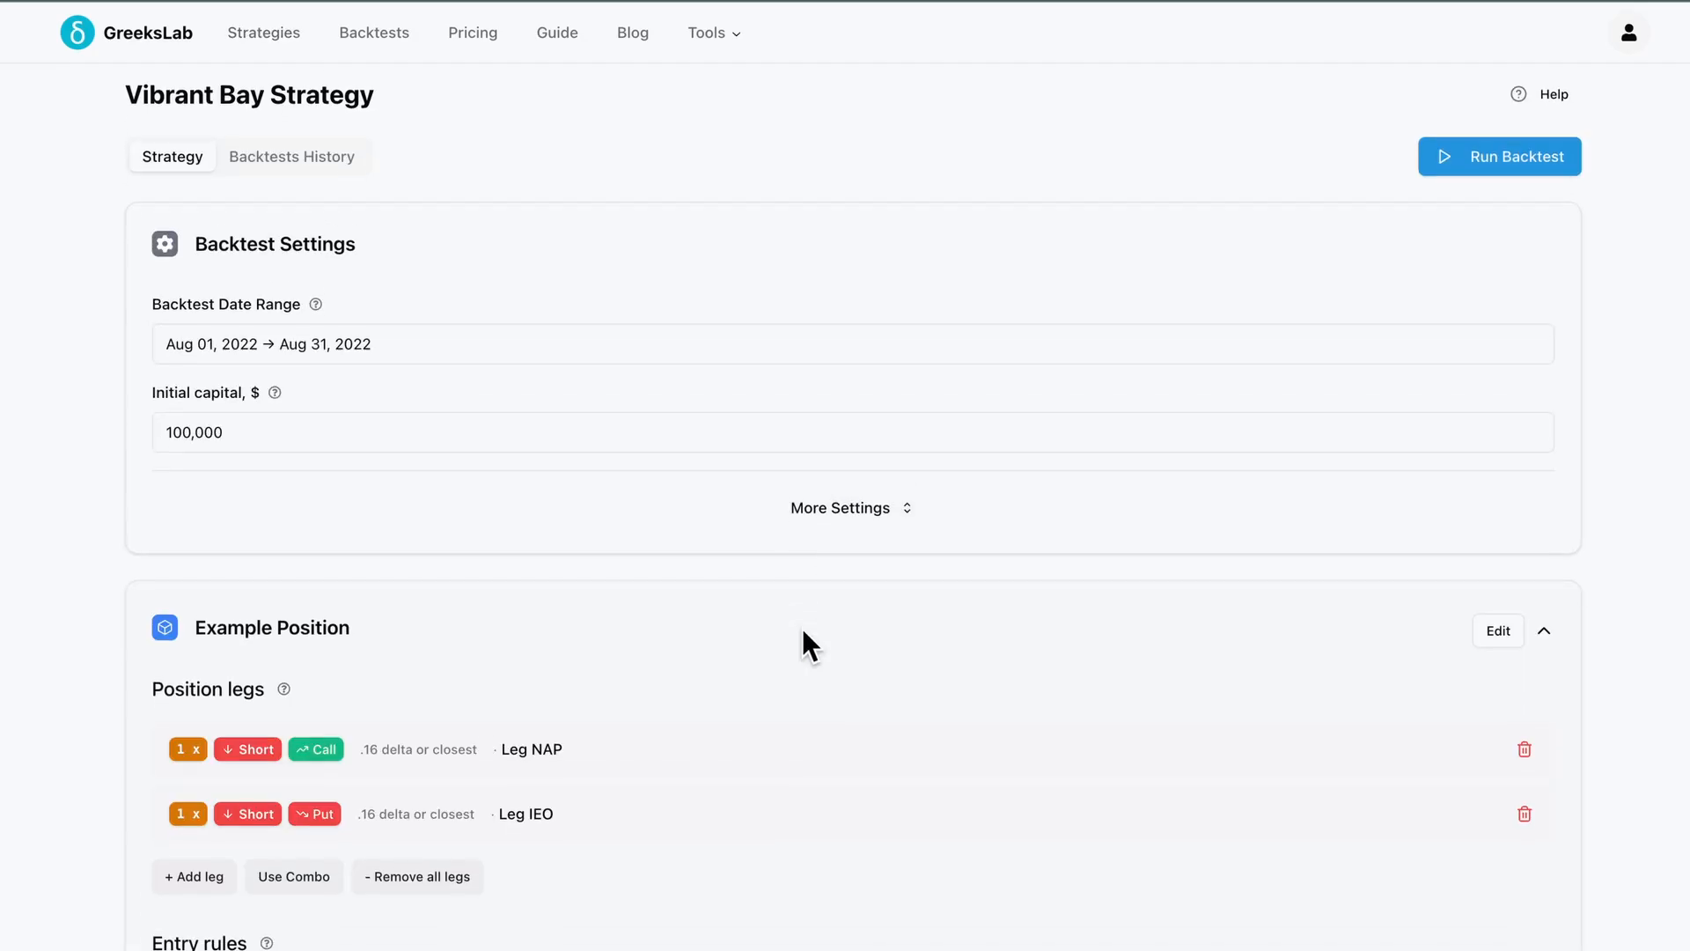
{"action": "scroll", "coordinate": [803, 642], "scroll_direction": "down", "scroll_amount": 5}
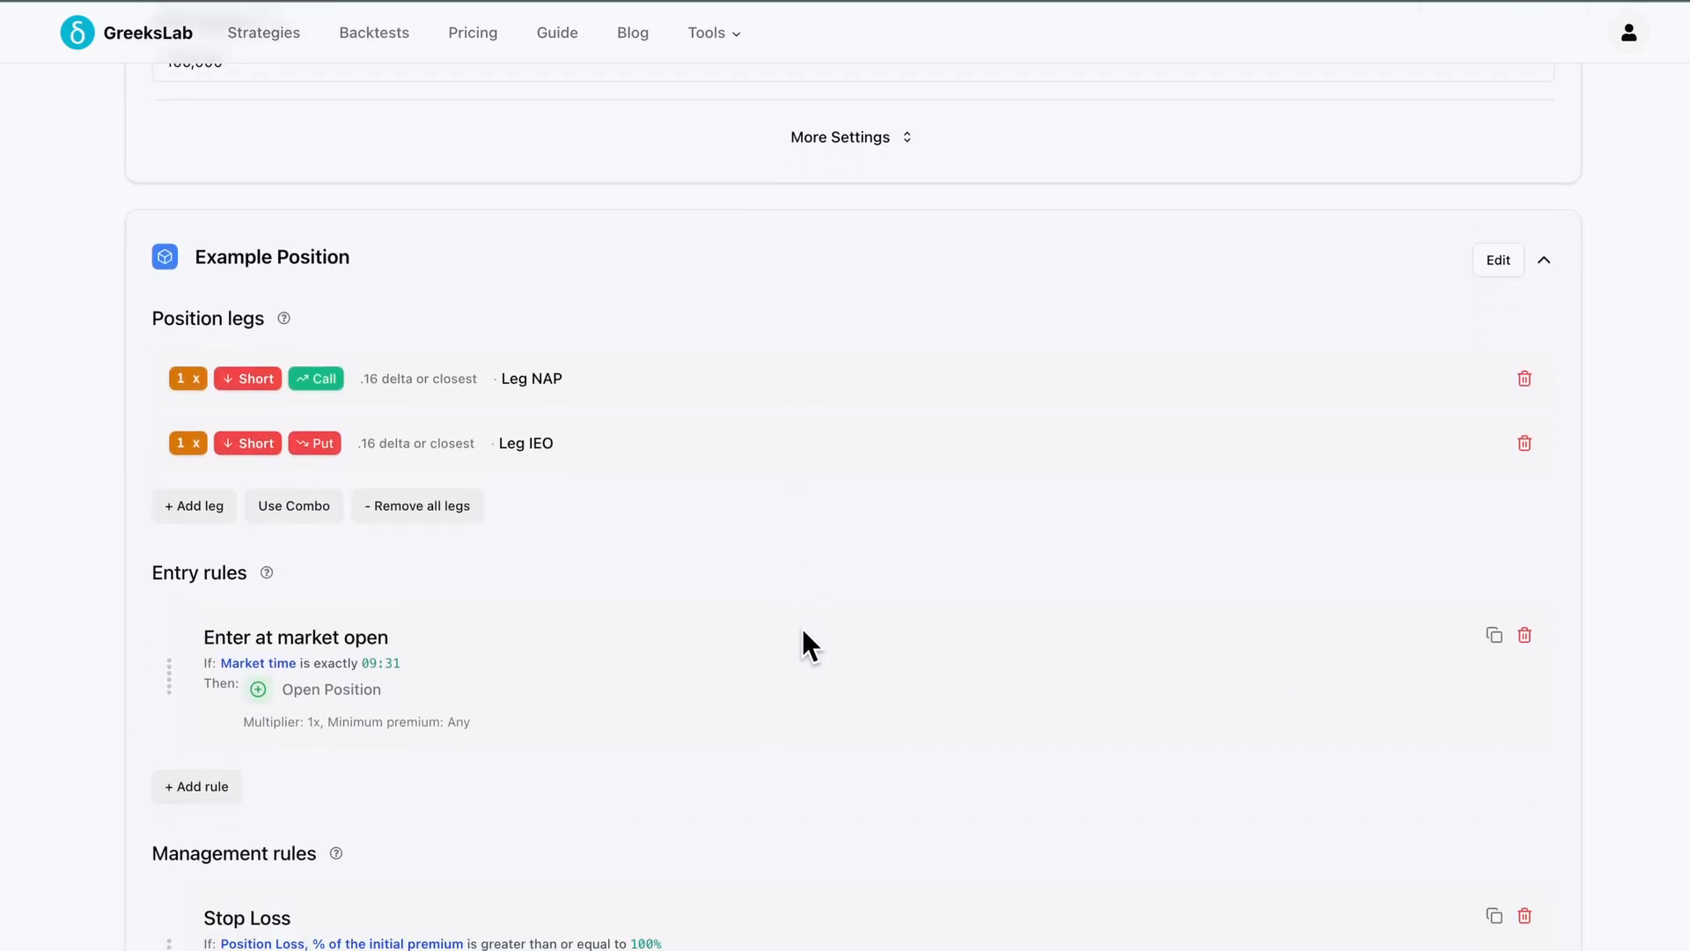
{"action": "scroll", "coordinate": [802, 630], "scroll_direction": "down", "scroll_amount": 1}
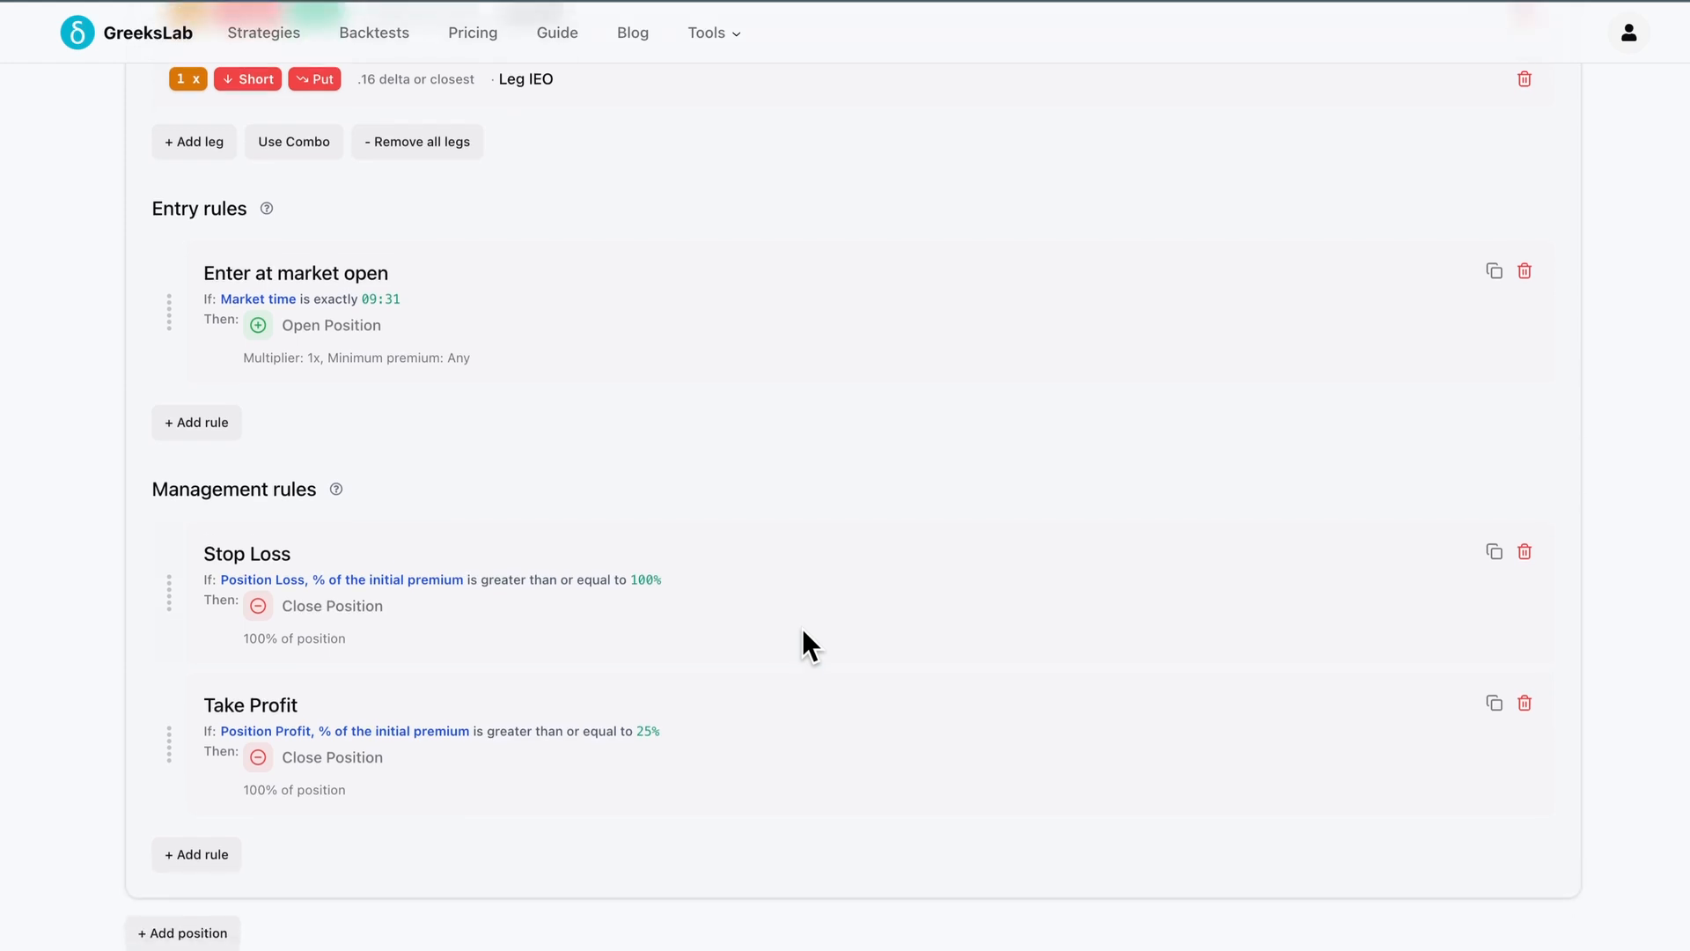
{"action": "scroll", "coordinate": [1117, 648], "scroll_direction": "up", "scroll_amount": 10}
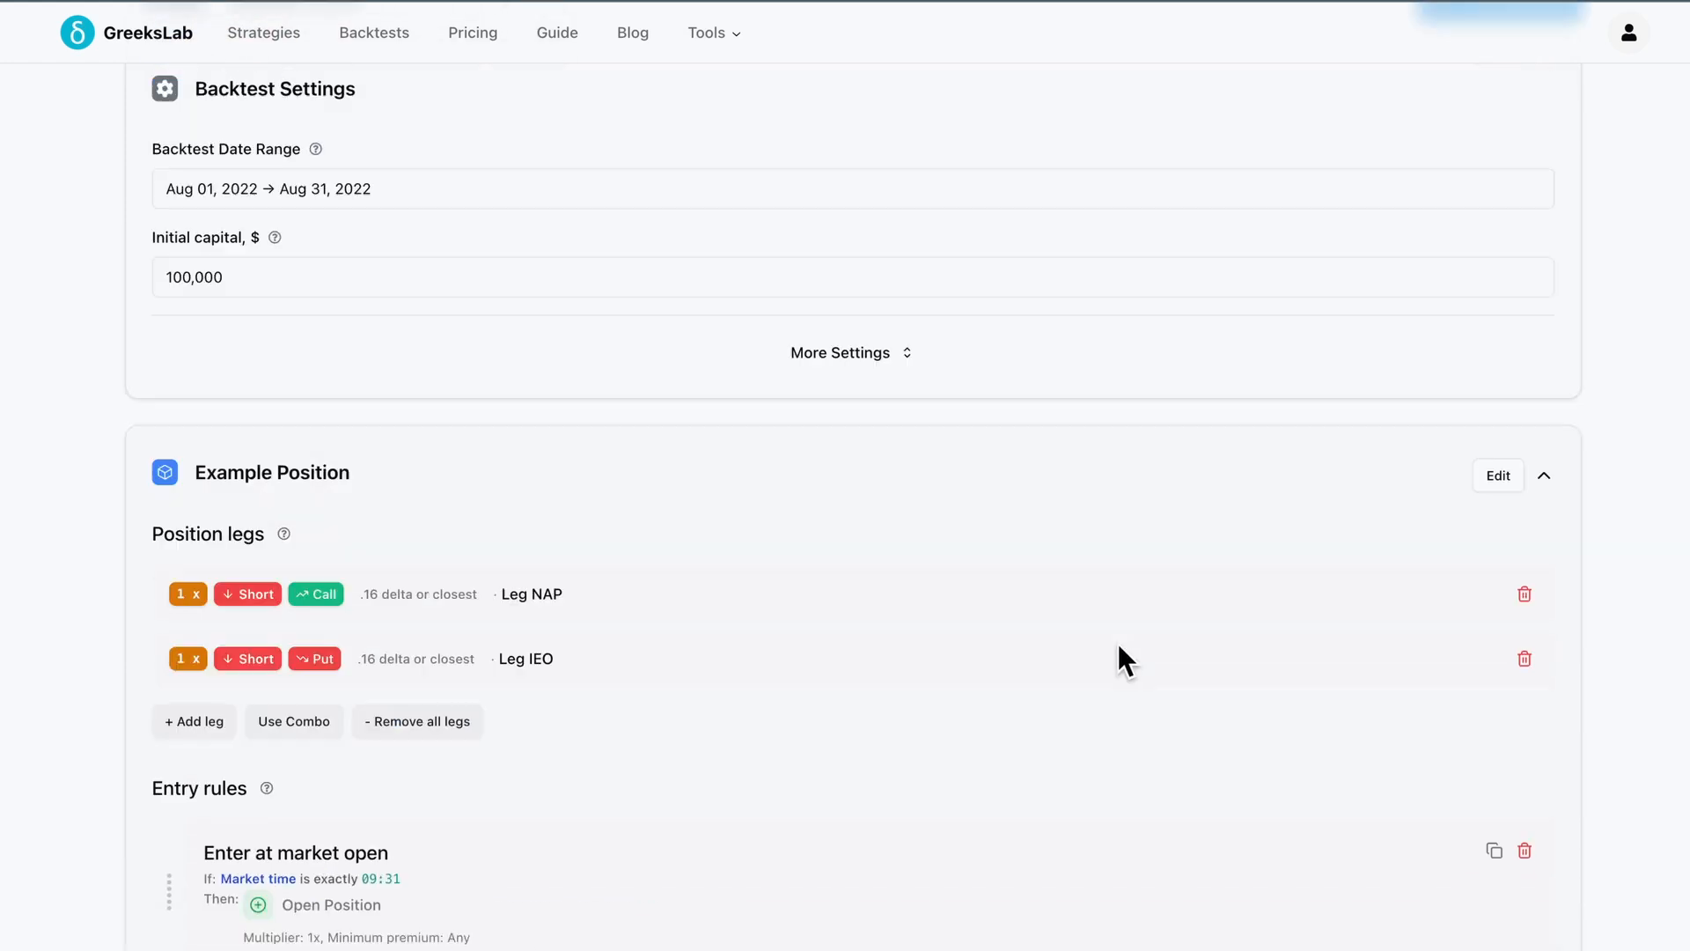
Delete both default position legs, the short call and the short put
{"action": "key", "text": "super+minus"}
{"action": "key", "text": "super+minus"}
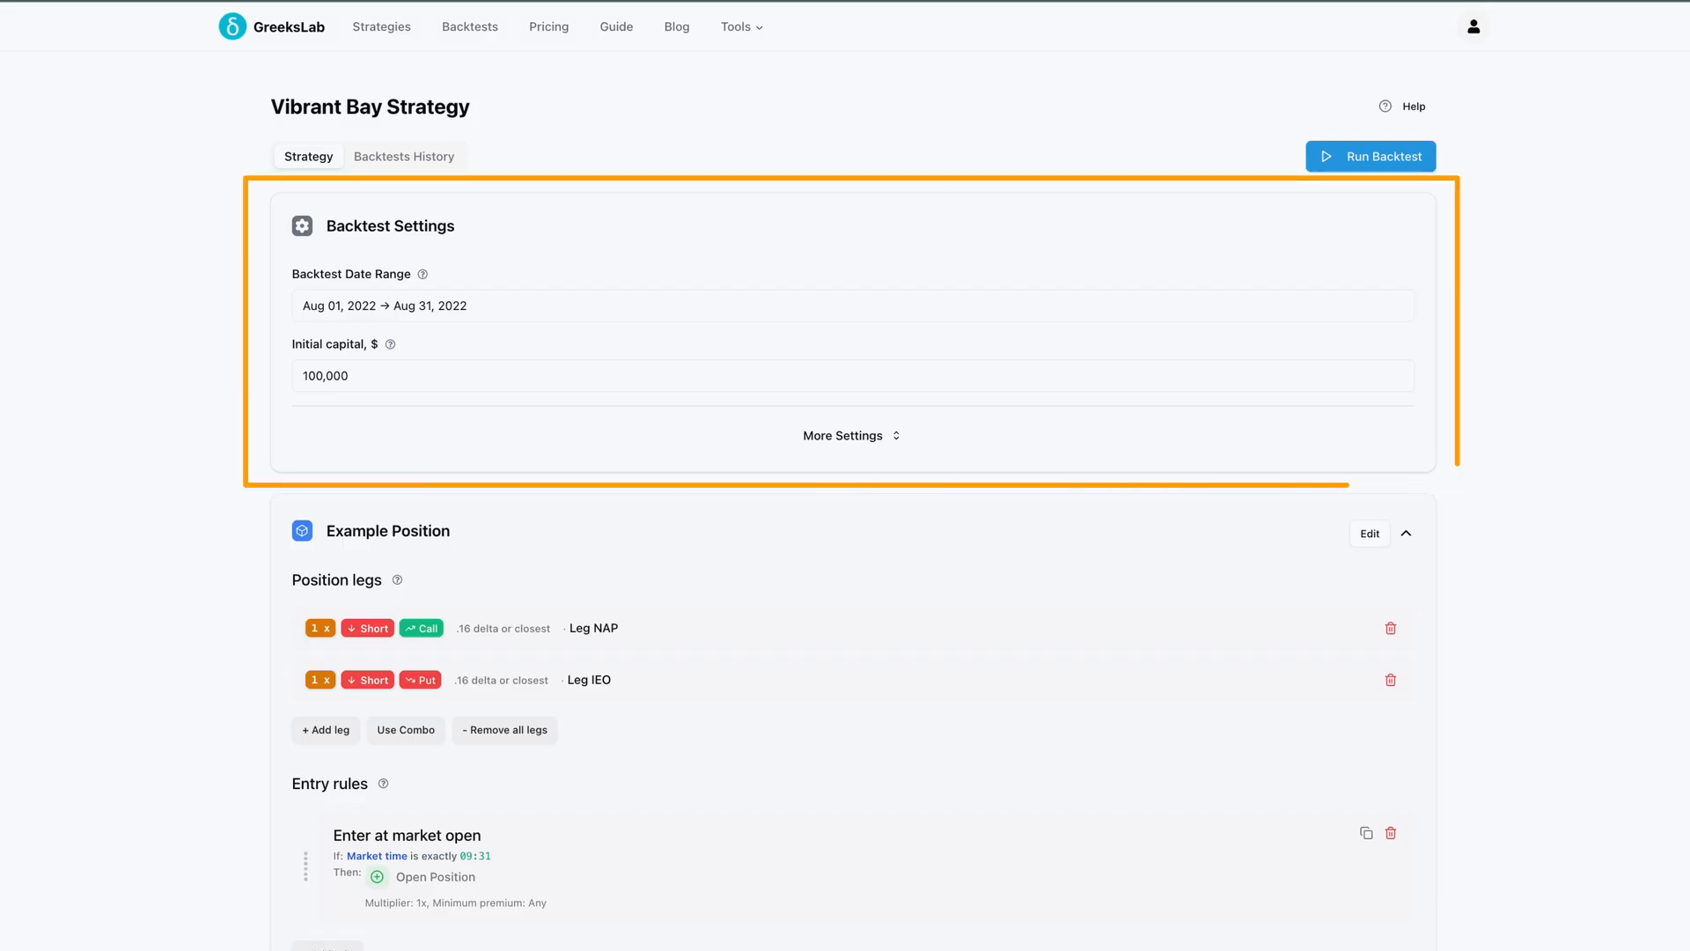
{"action": "scroll", "coordinate": [845, 493], "scroll_direction": "down", "scroll_amount": 5}
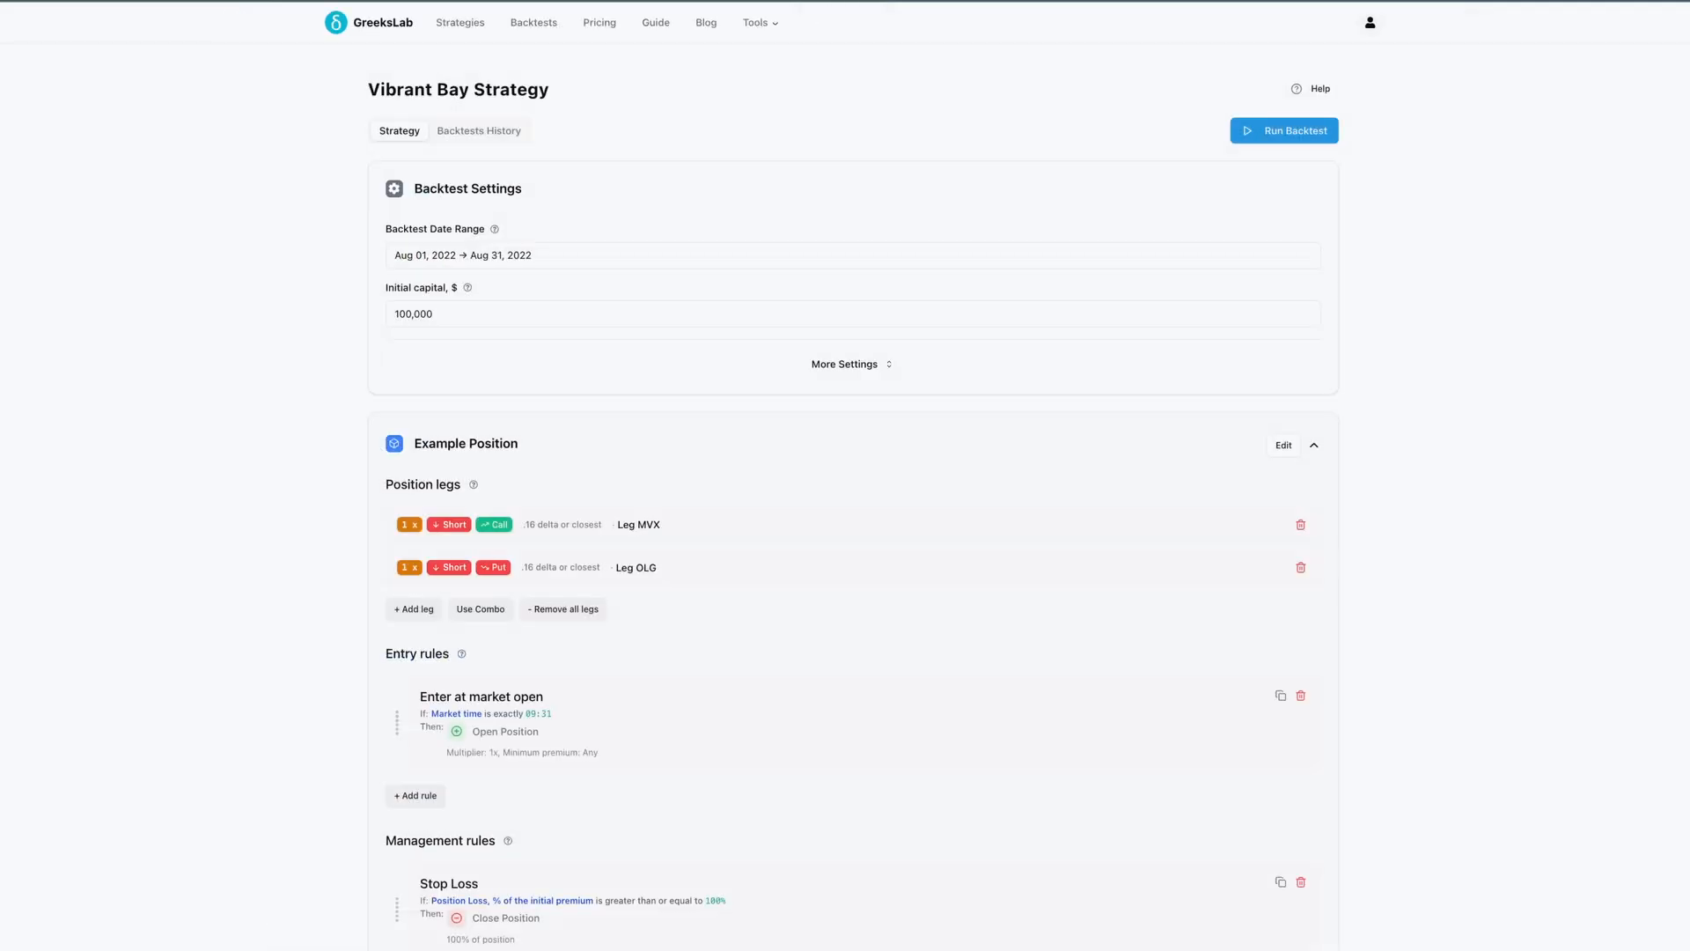
{"action": "scroll", "coordinate": [1301, 420], "scroll_direction": "down", "scroll_amount": 1}
{"action": "left_click", "coordinate": [1301, 427]}
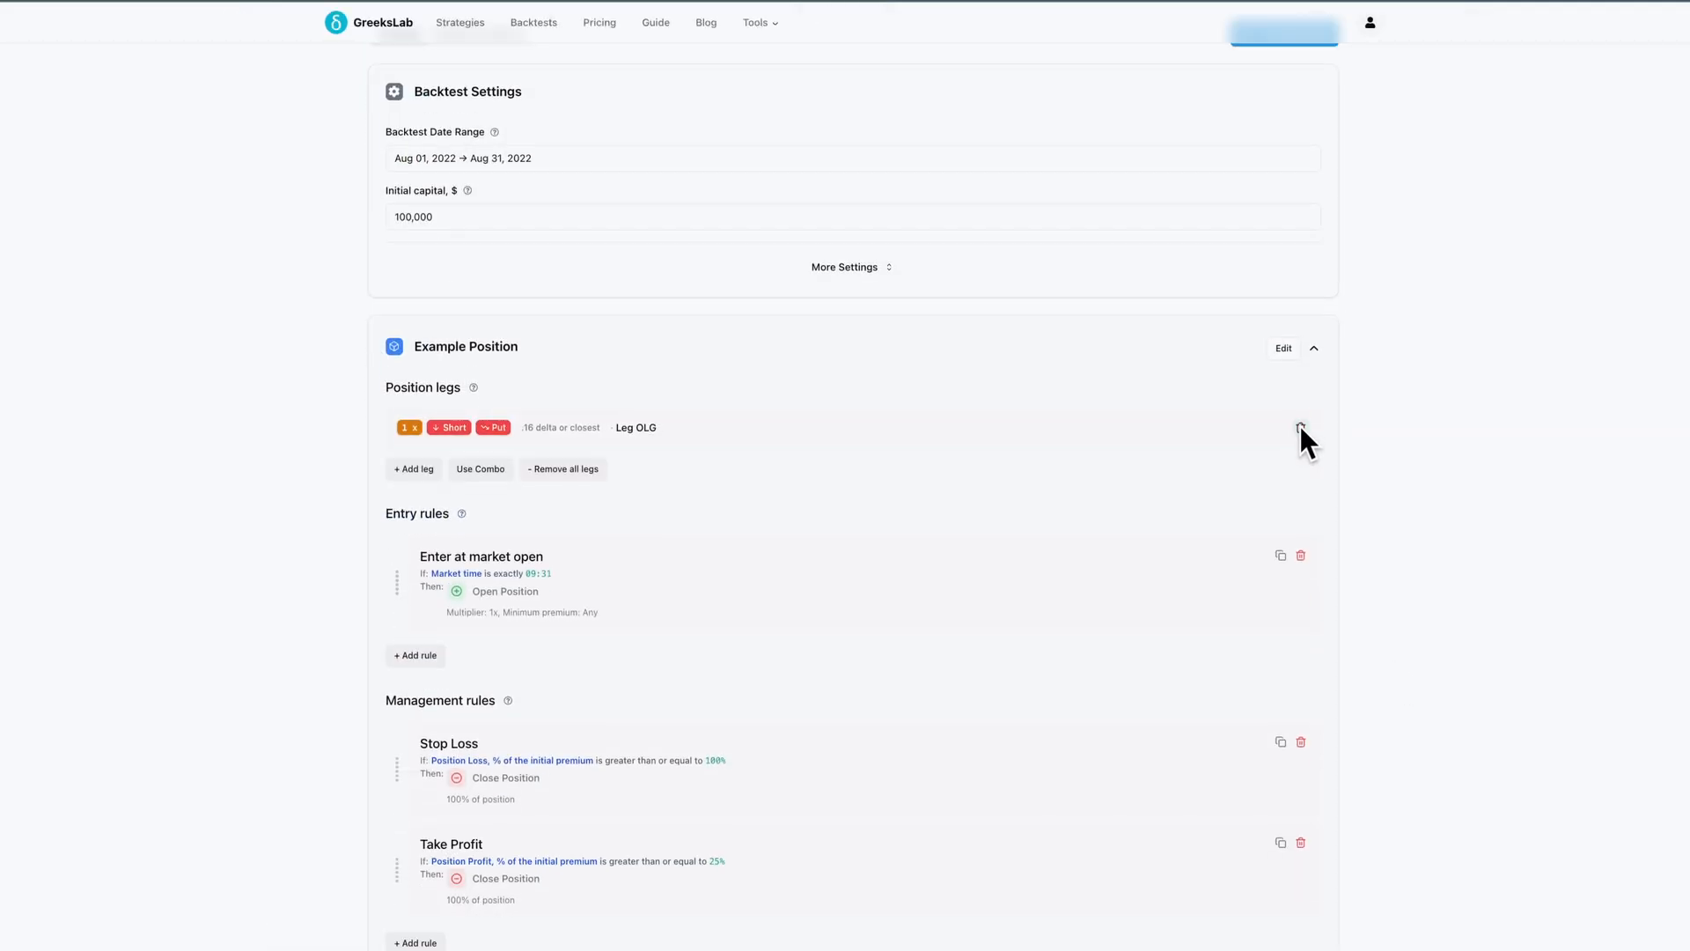
{"action": "left_click", "coordinate": [1302, 428]}
Delete the default entry rule and both the Stop Loss and Take Profit management rules
{"action": "left_click", "coordinate": [1302, 552]}
{"action": "scroll", "coordinate": [1305, 556], "scroll_direction": "down", "scroll_amount": 1}
{"action": "left_click", "coordinate": [1301, 591]}
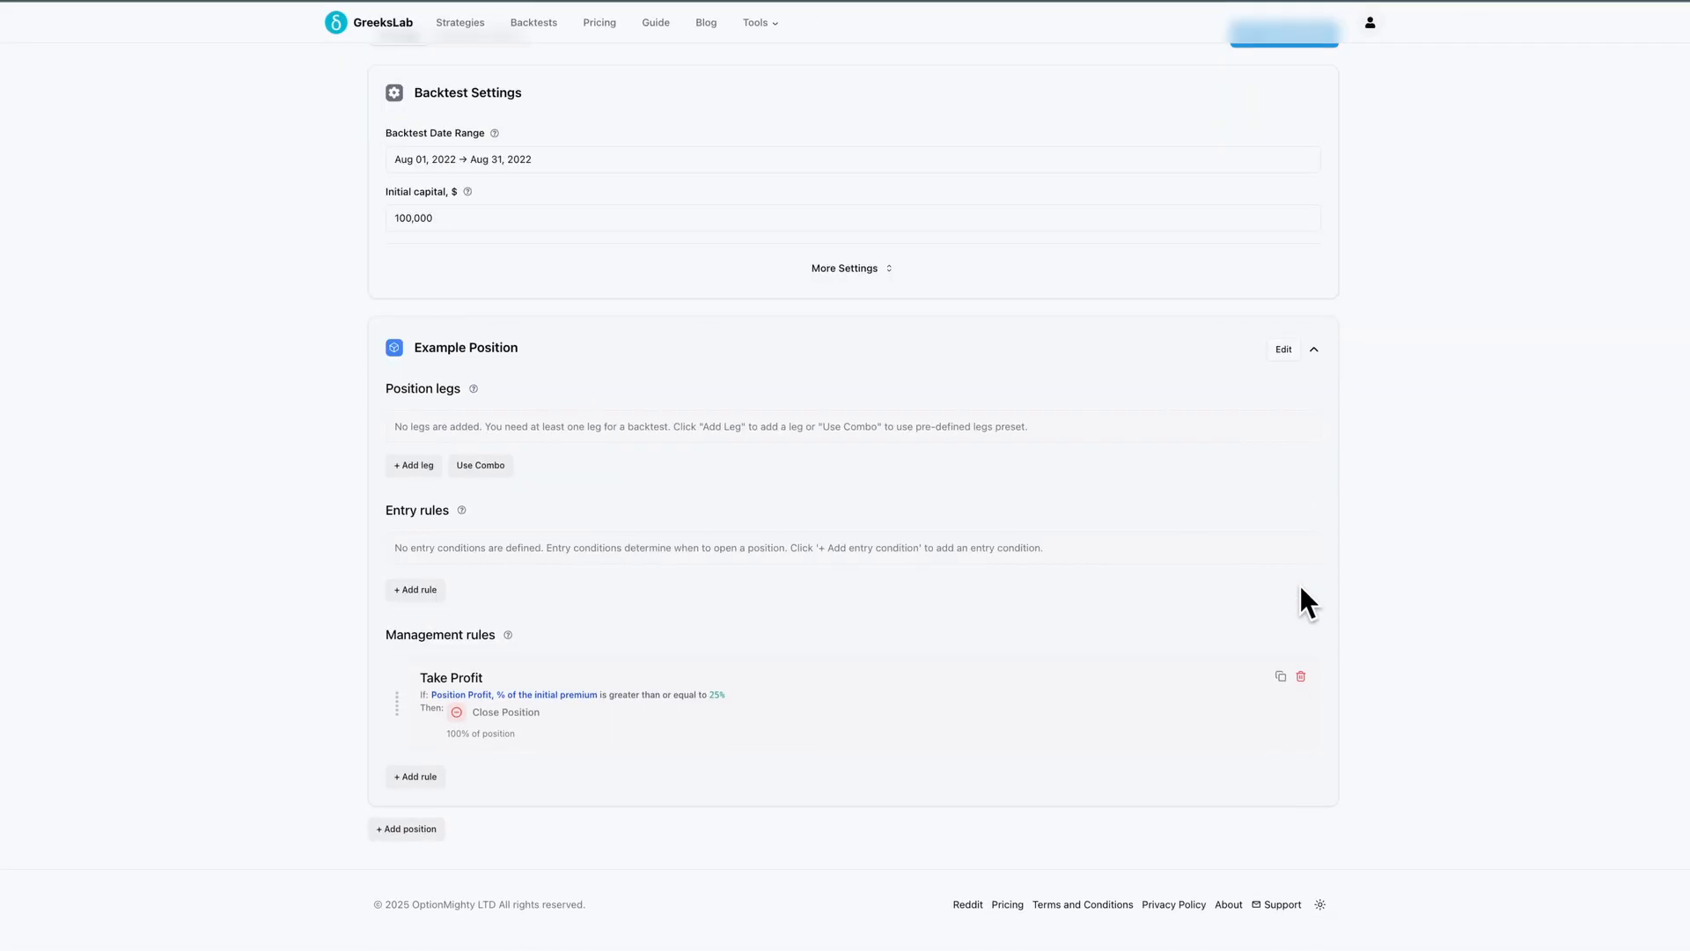
{"action": "left_click", "coordinate": [1299, 679]}
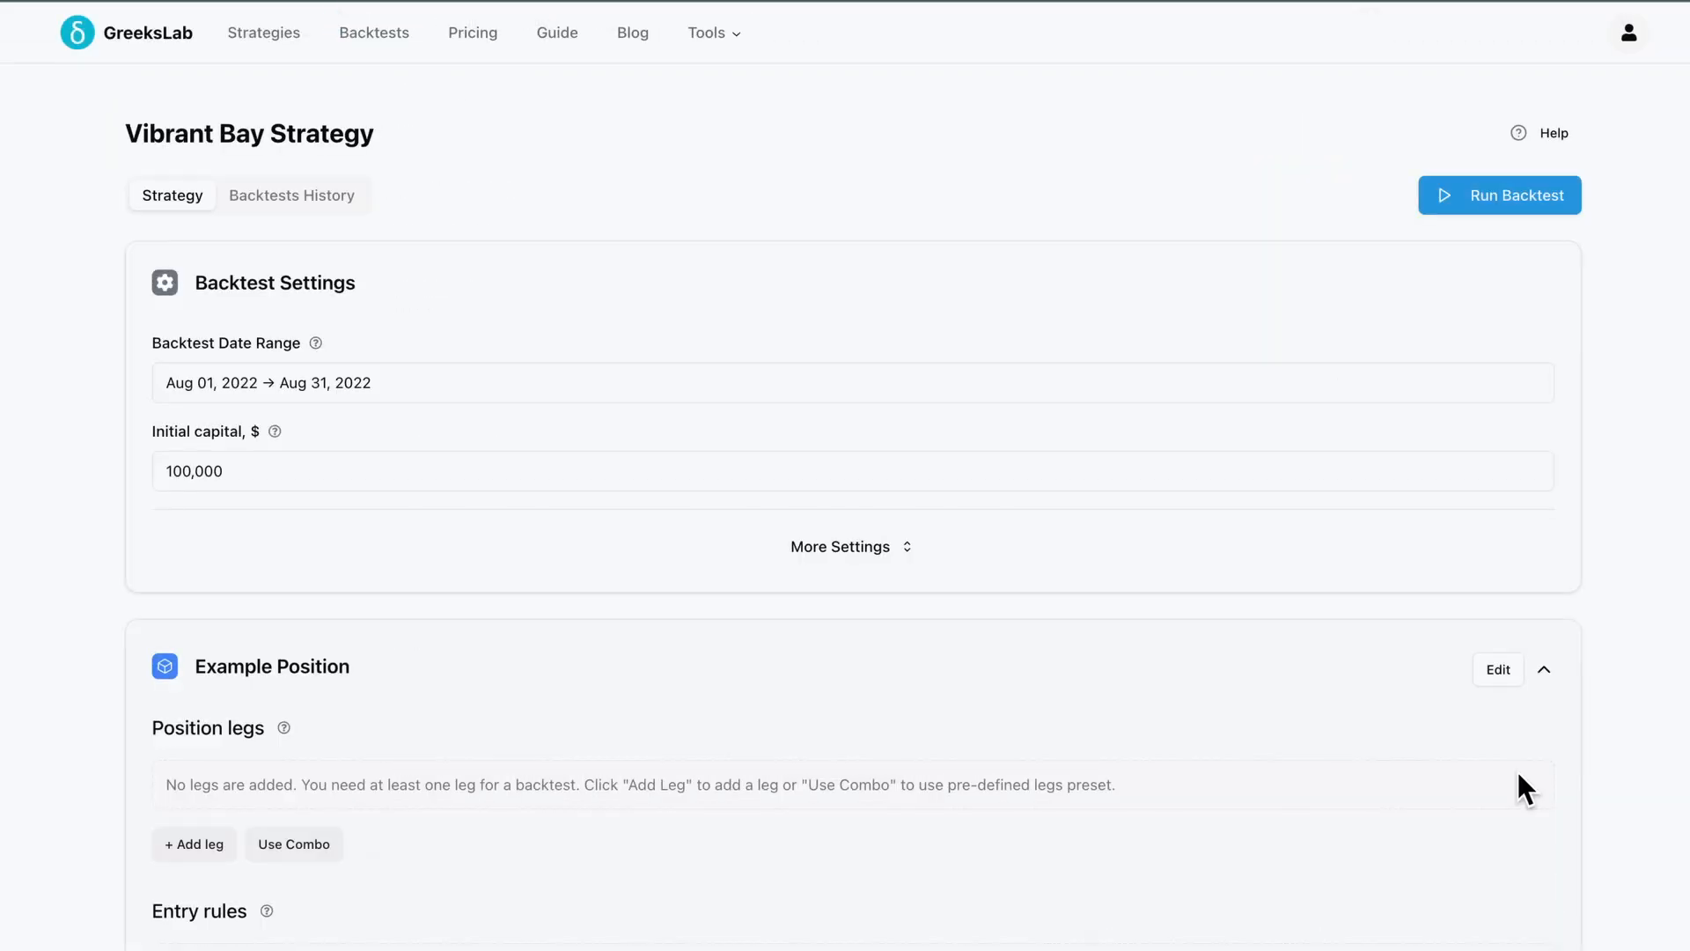
Rename the strategy to Iron Condor Strategy
{"action": "triple_click", "coordinate": [361, 132]}
{"action": "key", "text": "BackSpace"}
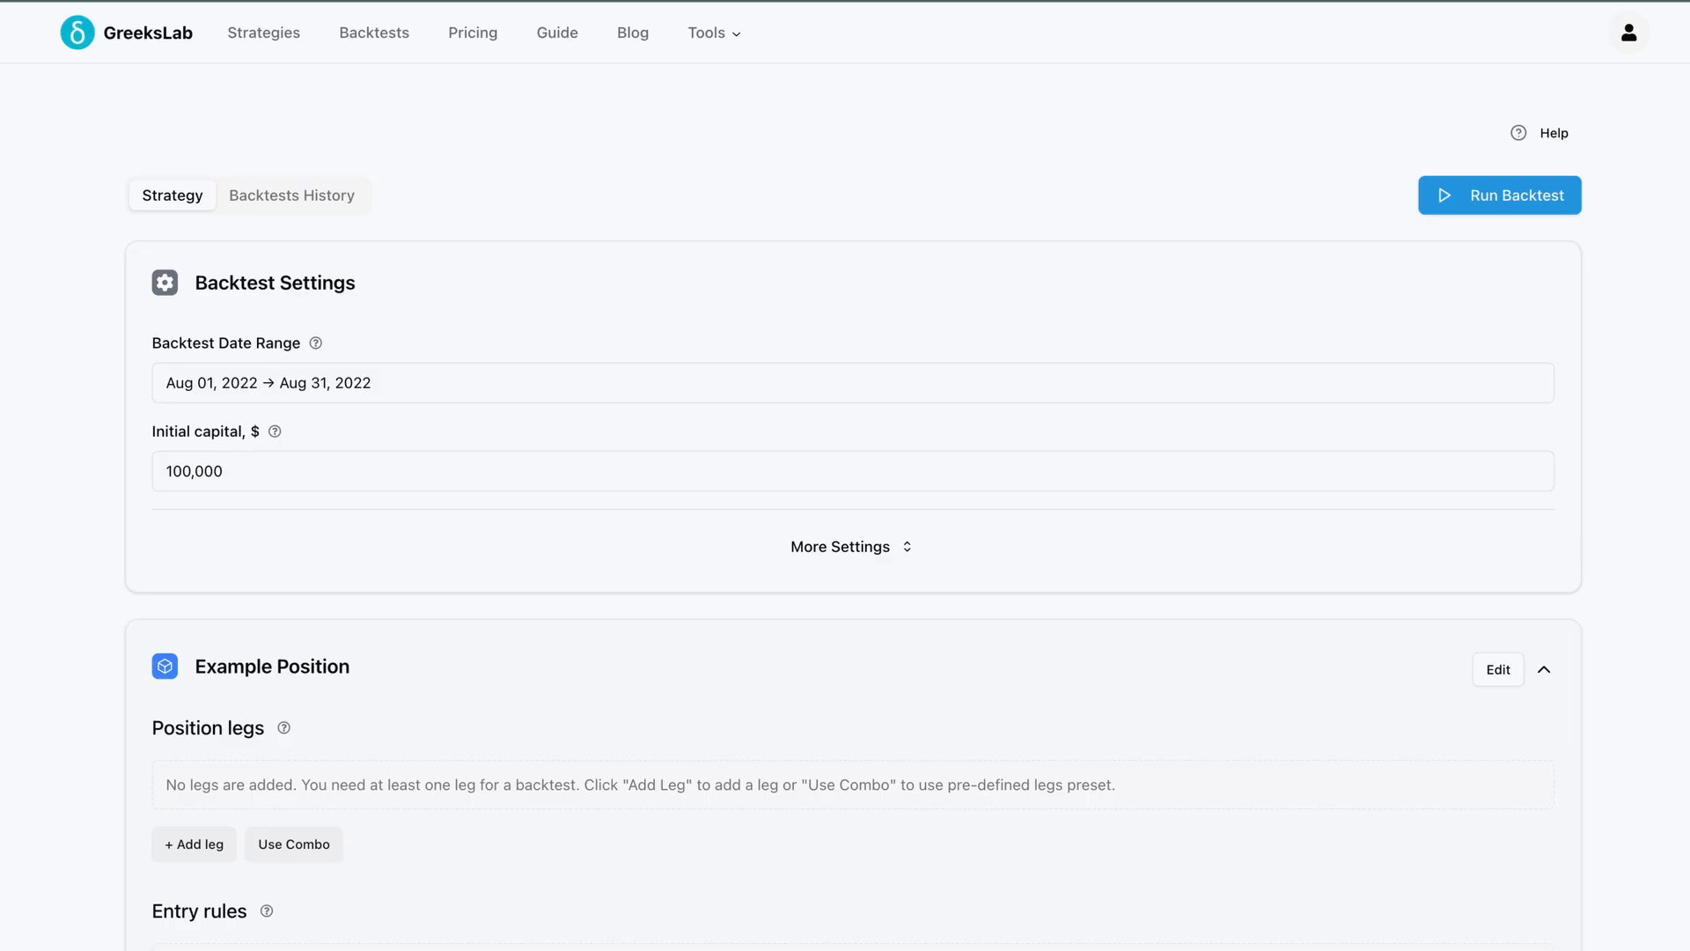
{"action": "type", "text": "Iron Condor Stra"}
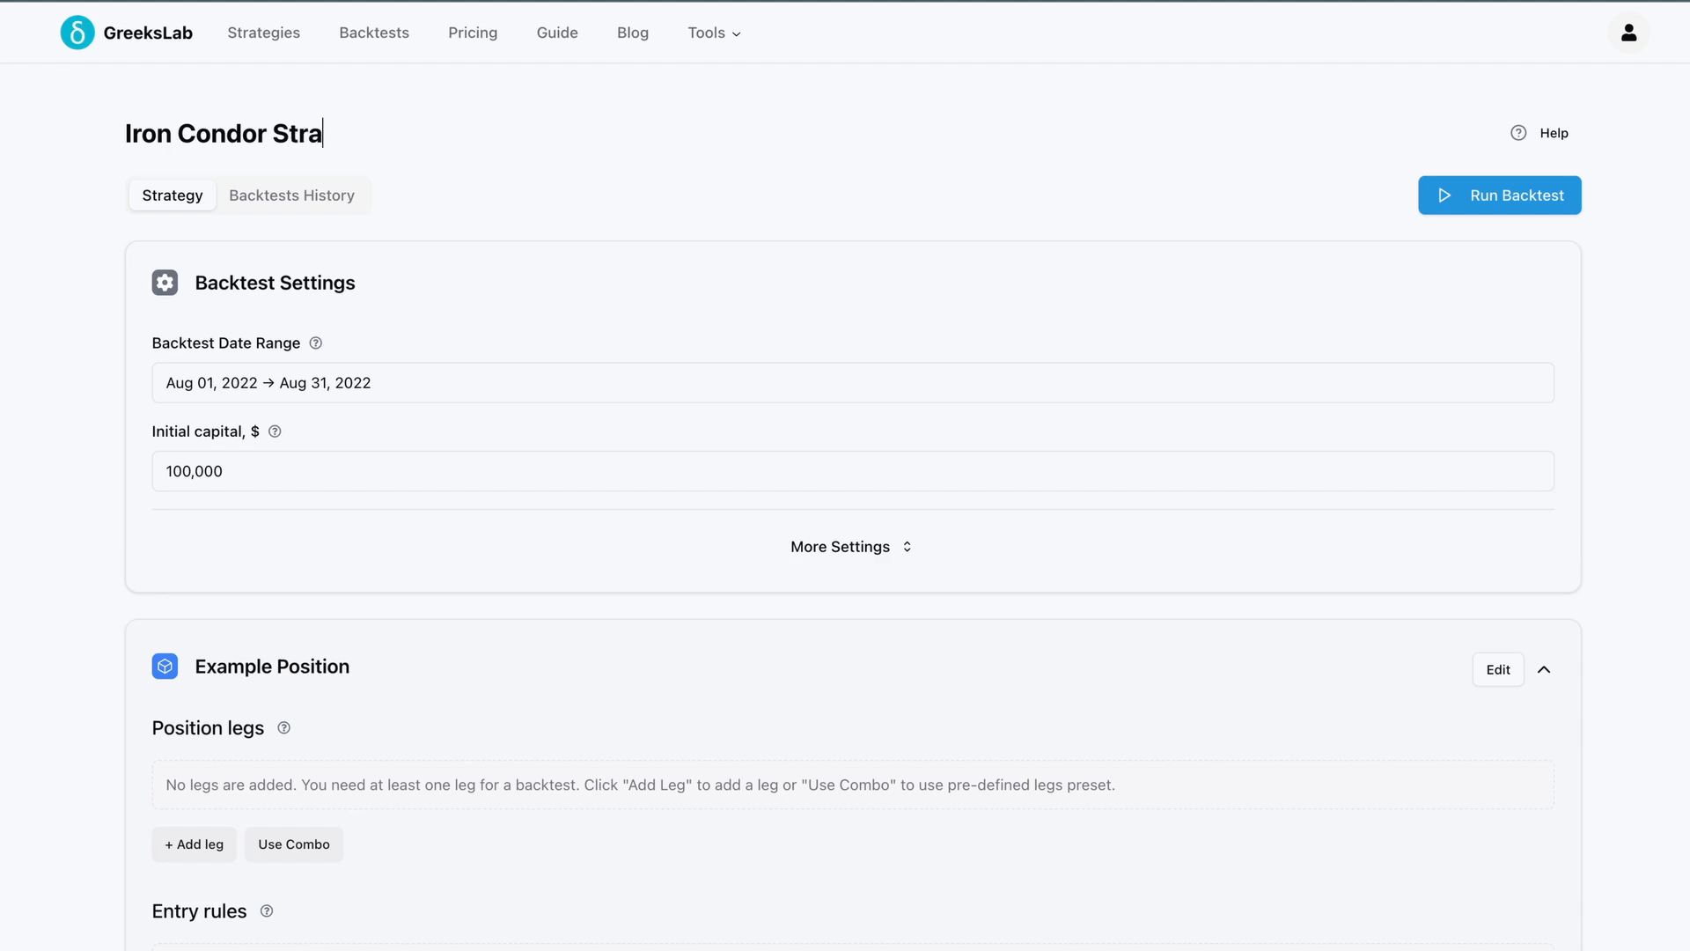
{"action": "type", "text": "tegy"}
Set the backtest date range to the Last 365 days quick selection
{"action": "left_click", "coordinate": [933, 383]}
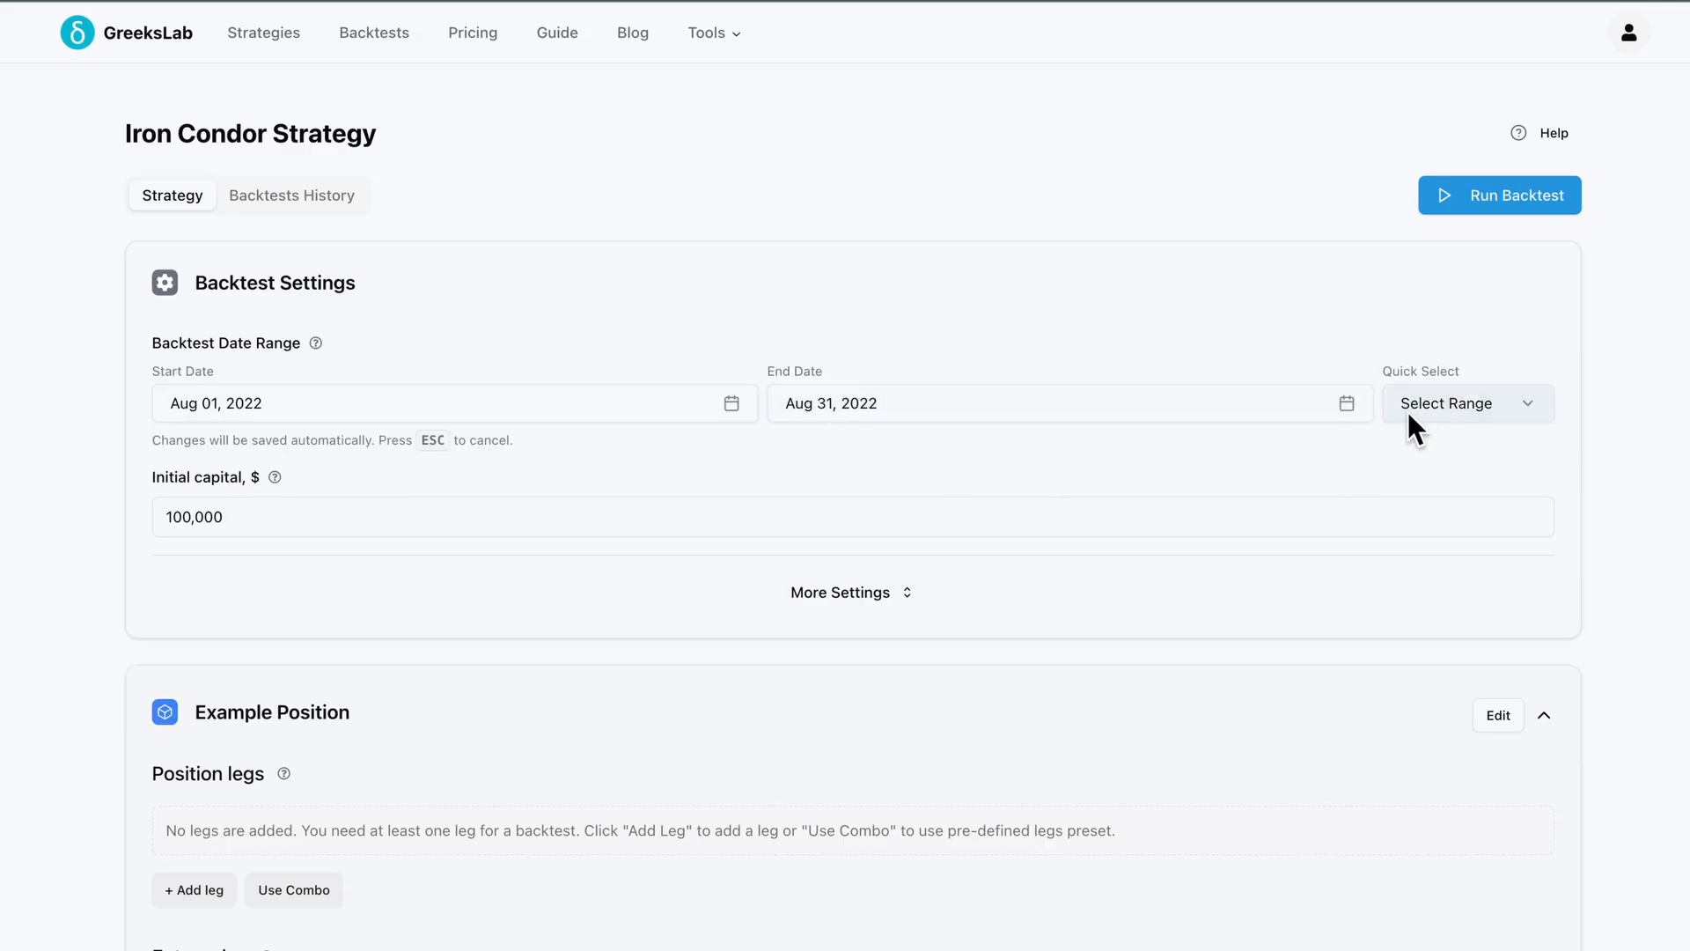
{"action": "left_click", "coordinate": [1431, 406]}
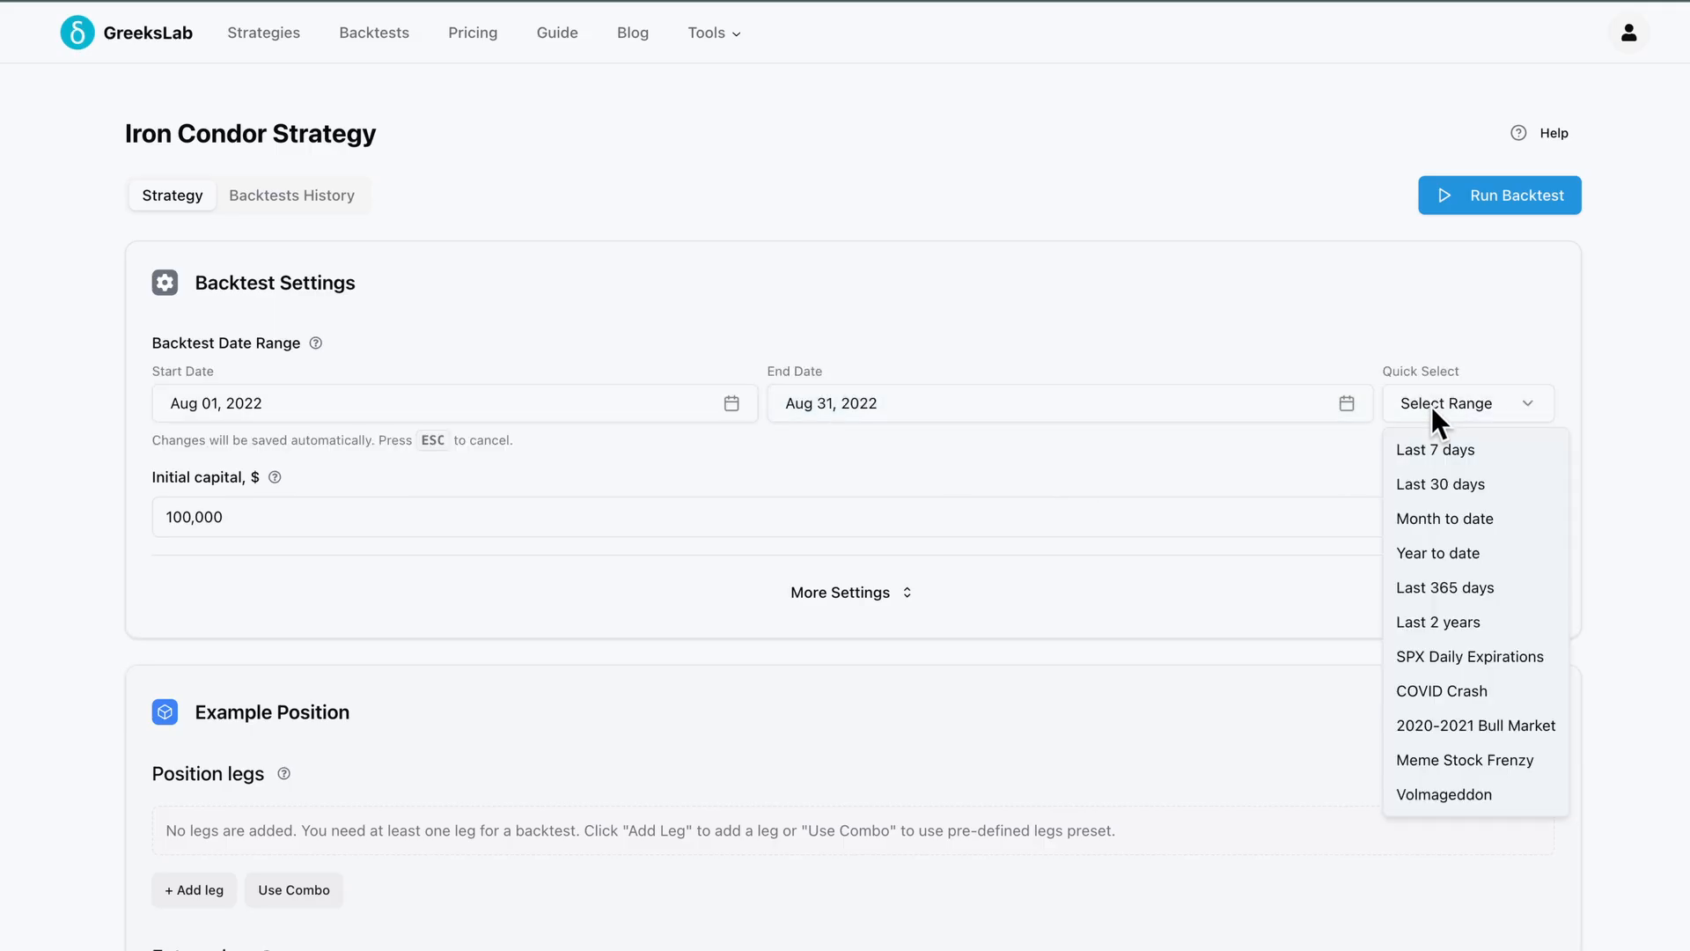
{"action": "left_click", "coordinate": [1445, 588]}
{"action": "left_click", "coordinate": [1338, 462]}
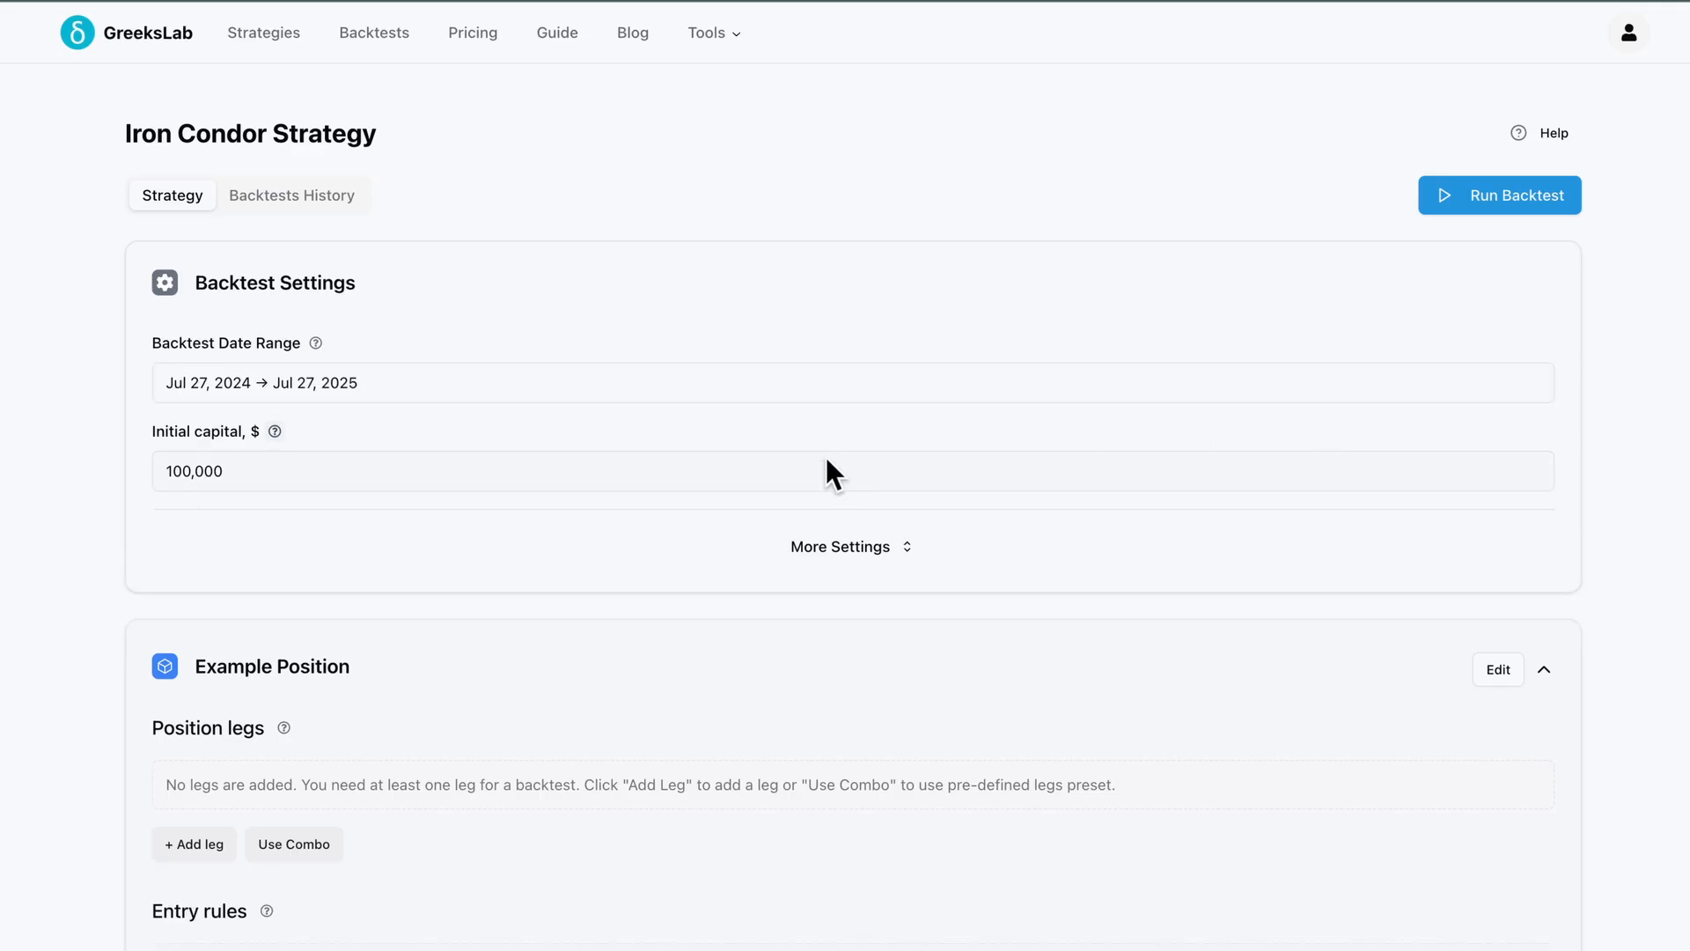
Examine the initial capital and the expanded extra settings for slippage, commissions and skipping missing legs
{"action": "left_click", "coordinate": [358, 471]}
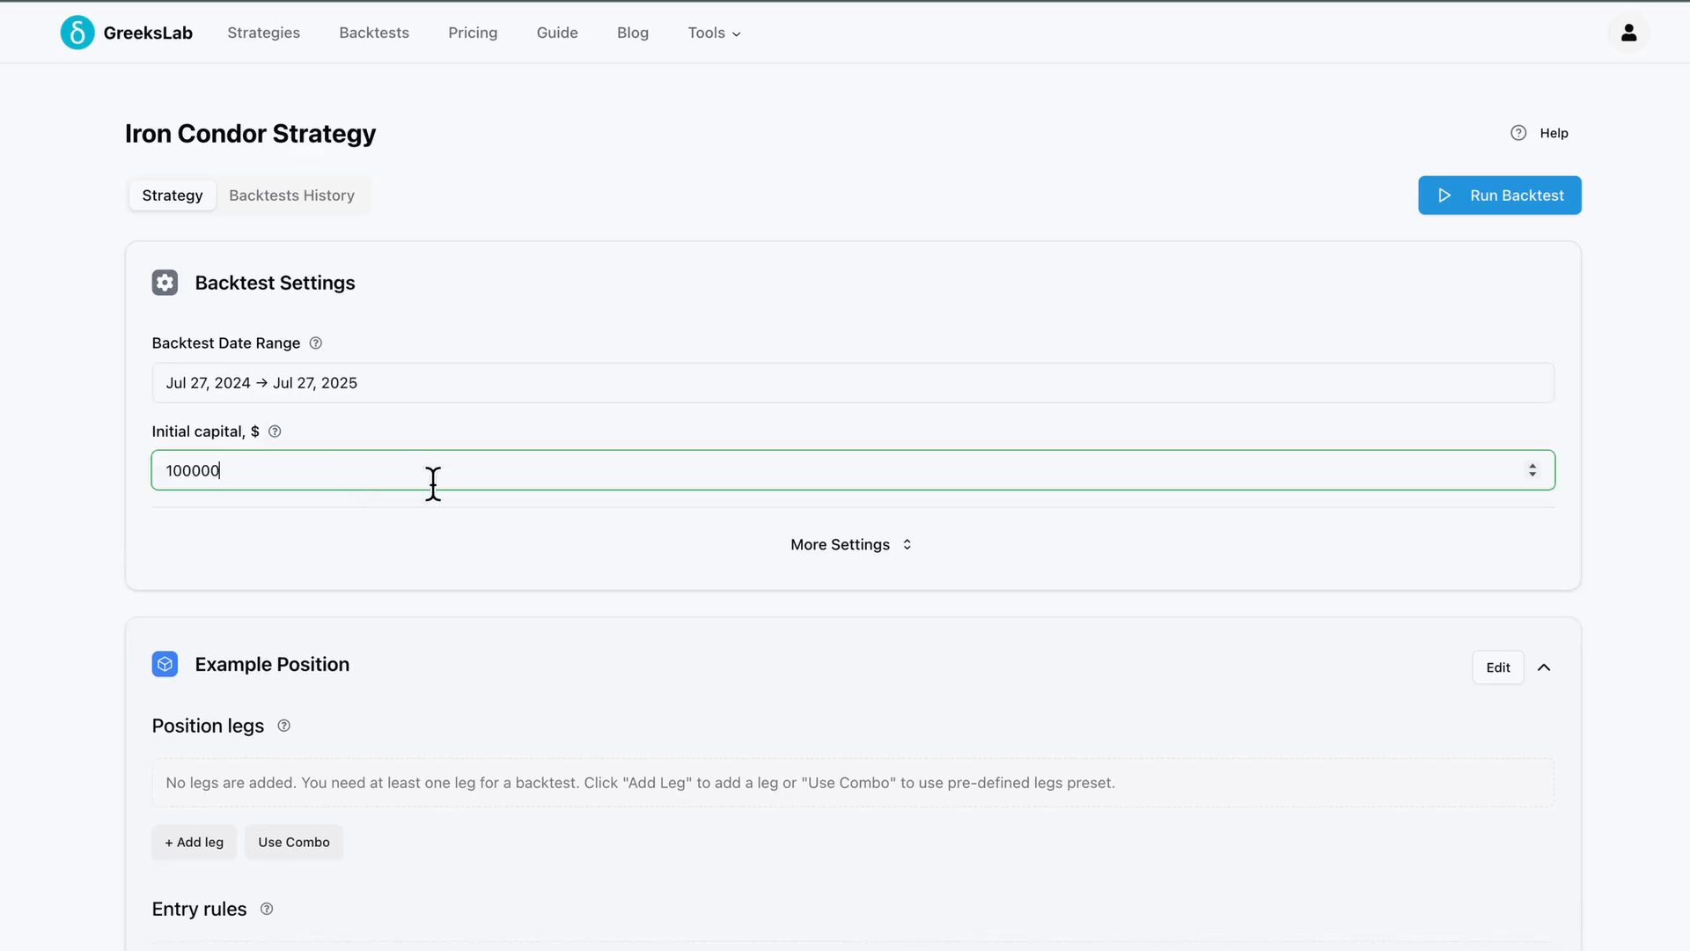
{"action": "left_click", "coordinate": [381, 513]}
{"action": "left_click", "coordinate": [810, 546]}
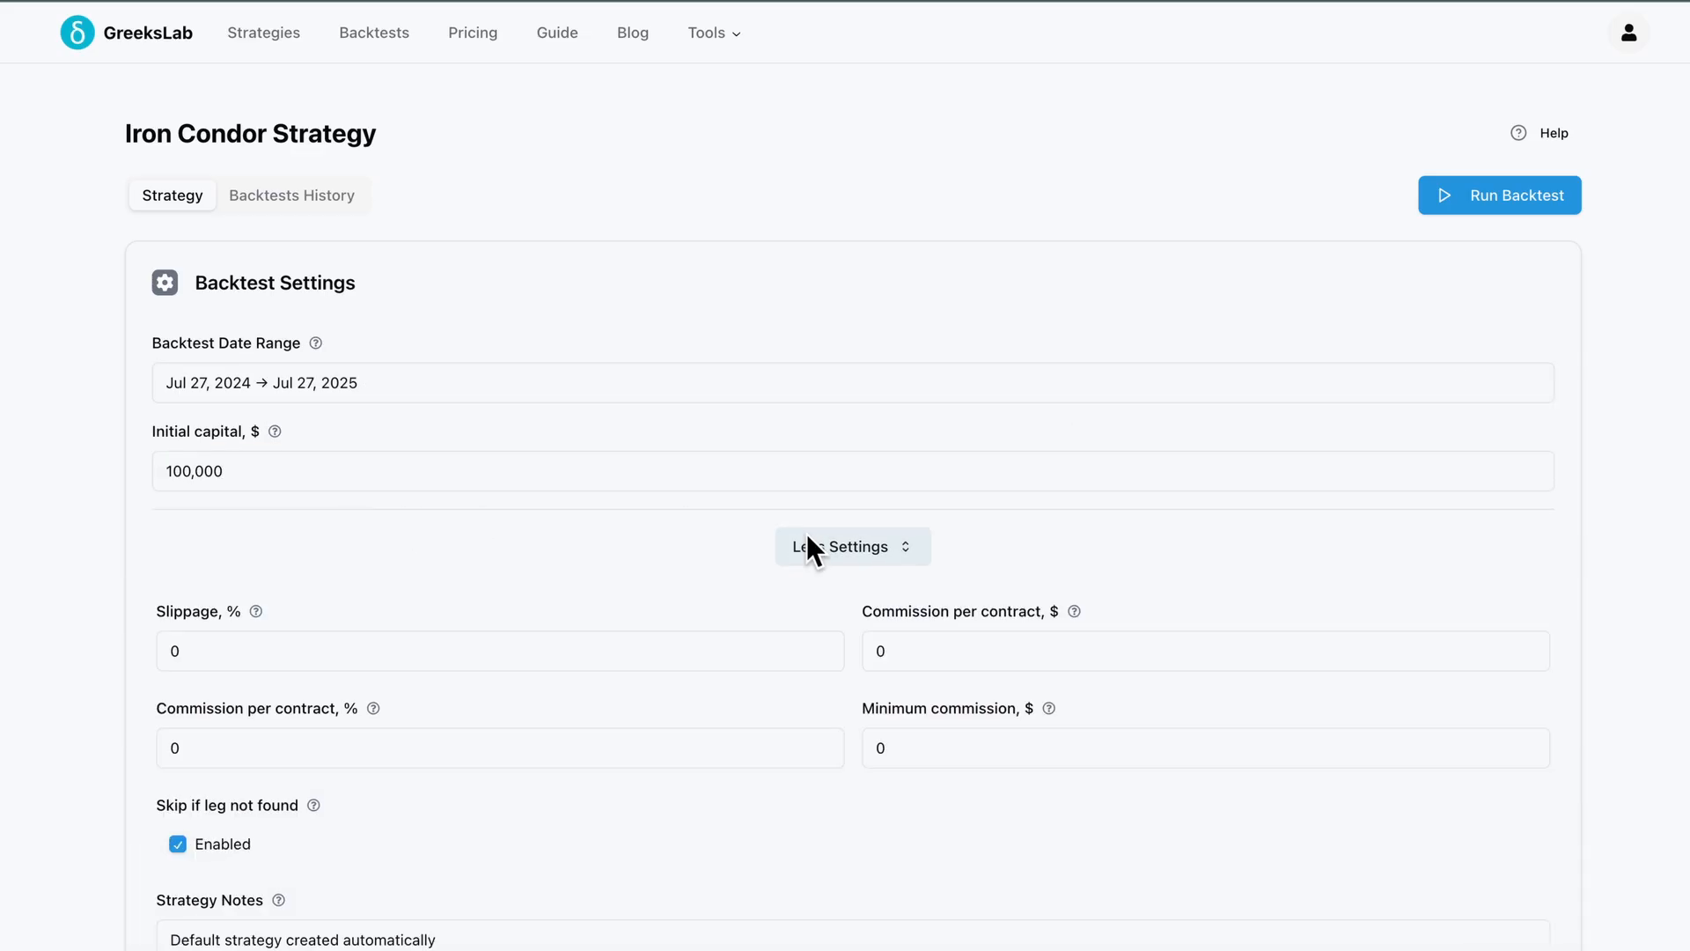
{"action": "left_click", "coordinate": [911, 650]}
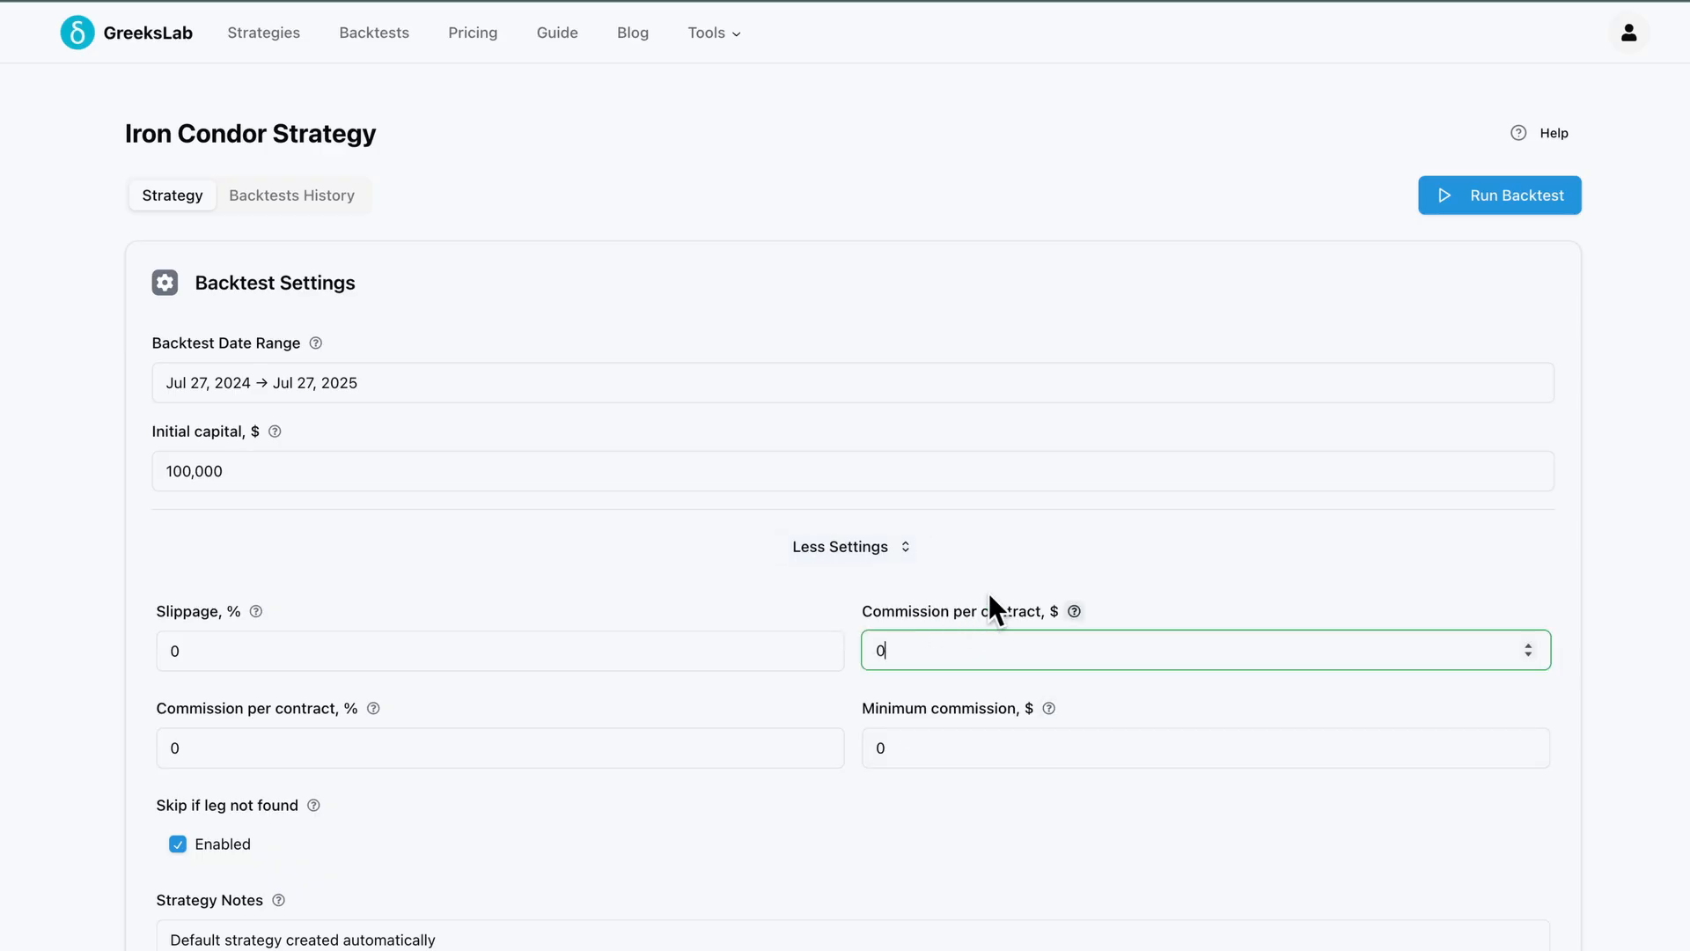
{"action": "left_click", "coordinate": [1028, 542]}
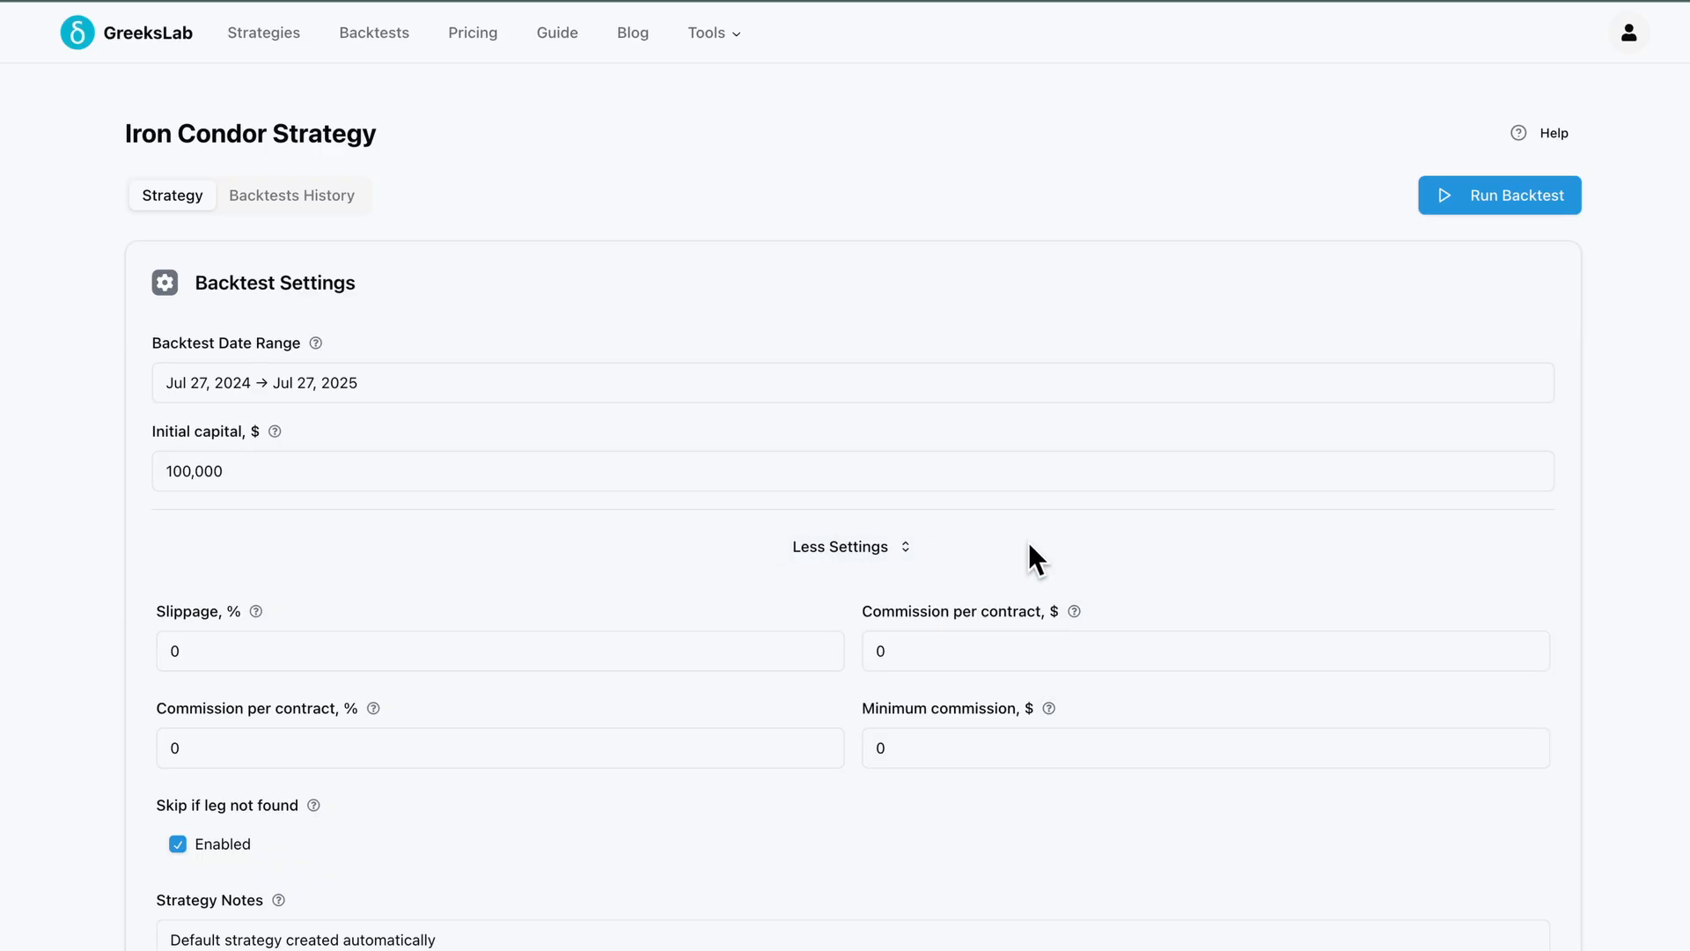
{"action": "left_click", "coordinate": [884, 541]}
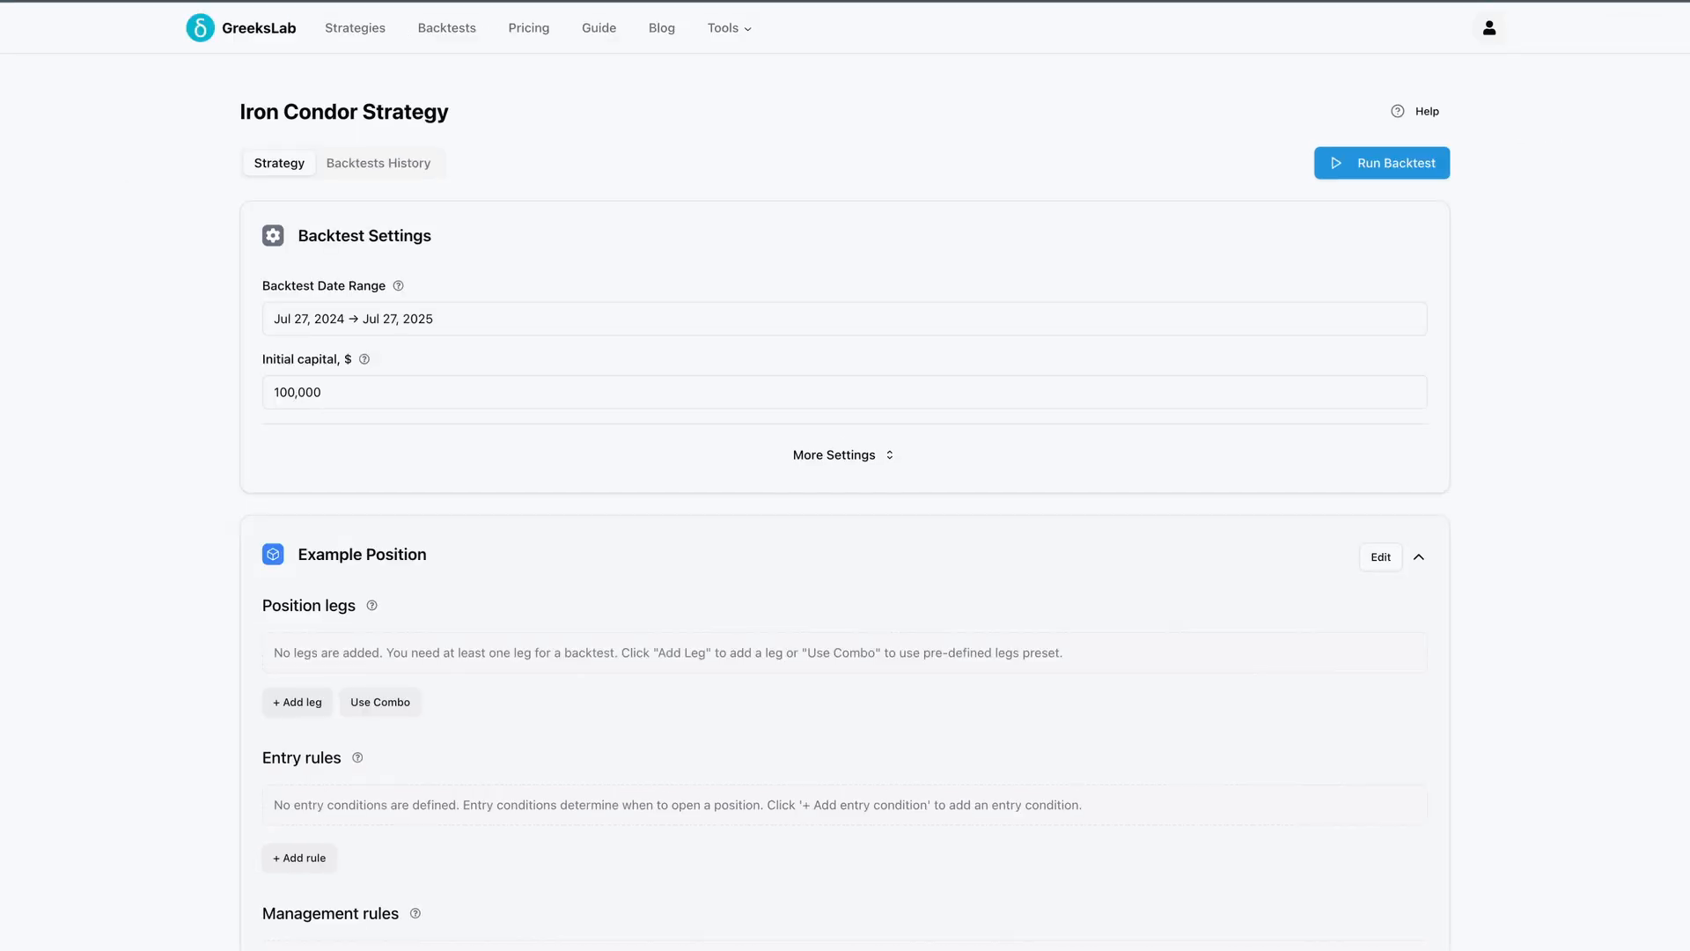
Rename the position to Iron Condor Position, keeping SPX as the underlying, and save it
{"action": "scroll", "coordinate": [1468, 749], "scroll_direction": "down", "scroll_amount": 3}
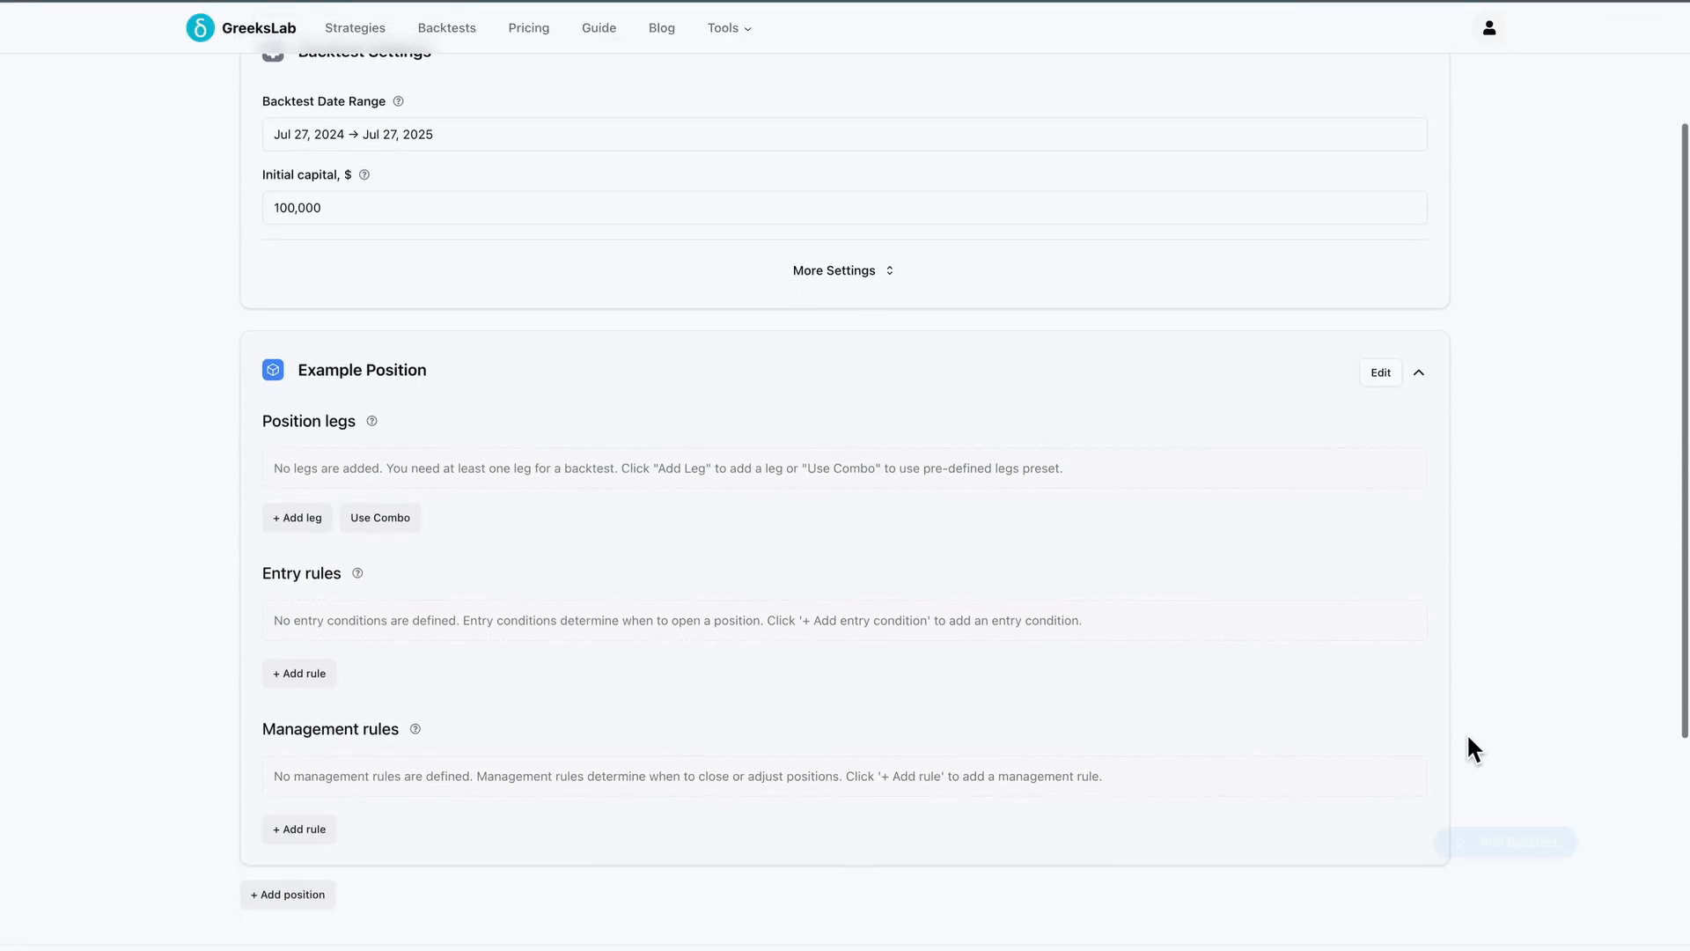
{"action": "left_click", "coordinate": [1379, 366]}
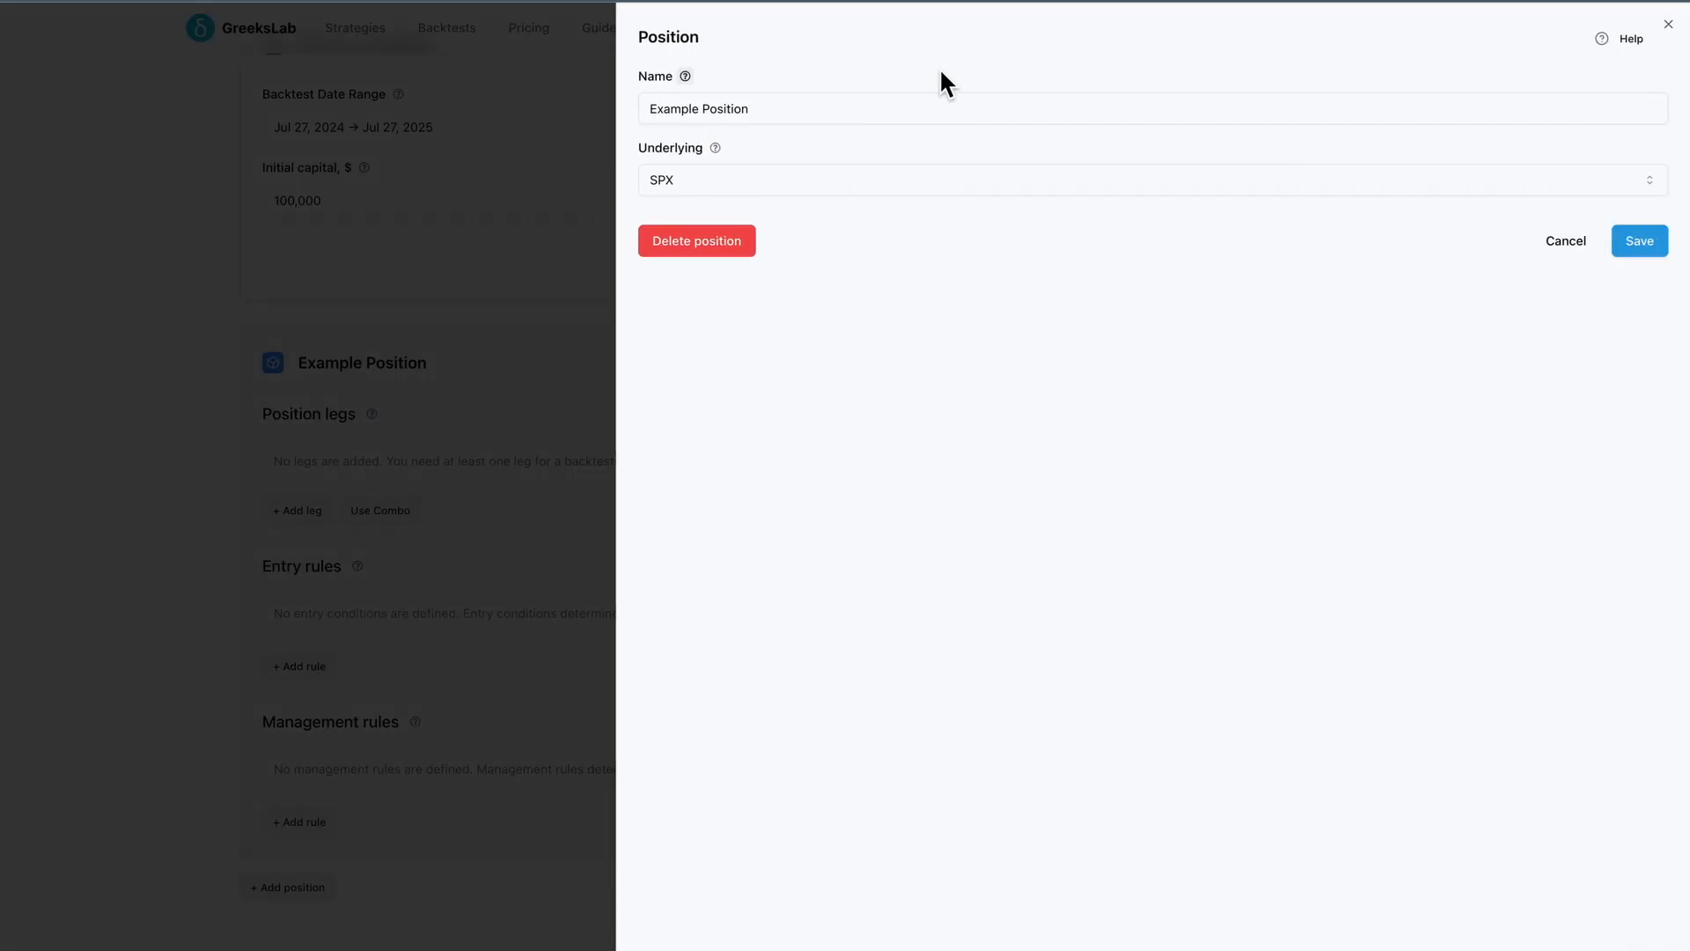
{"action": "left_click", "coordinate": [830, 108]}
{"action": "key", "text": "ctrl+a"}
{"action": "type", "text": "Ir"}
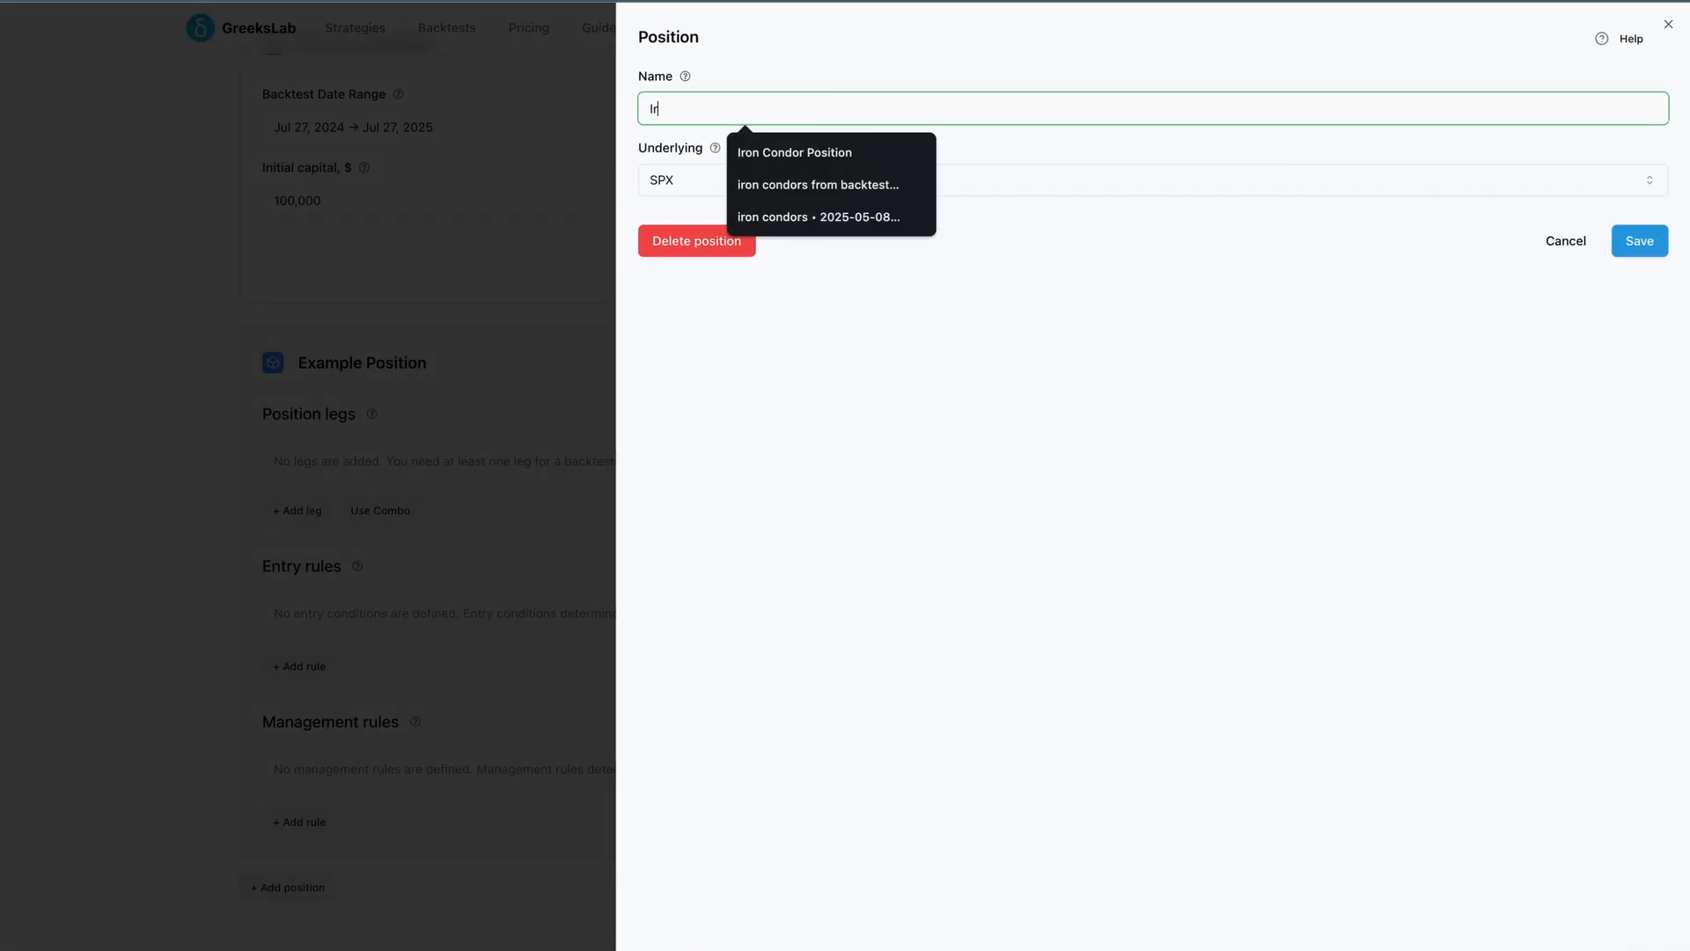
{"action": "type", "text": "on Condor "}
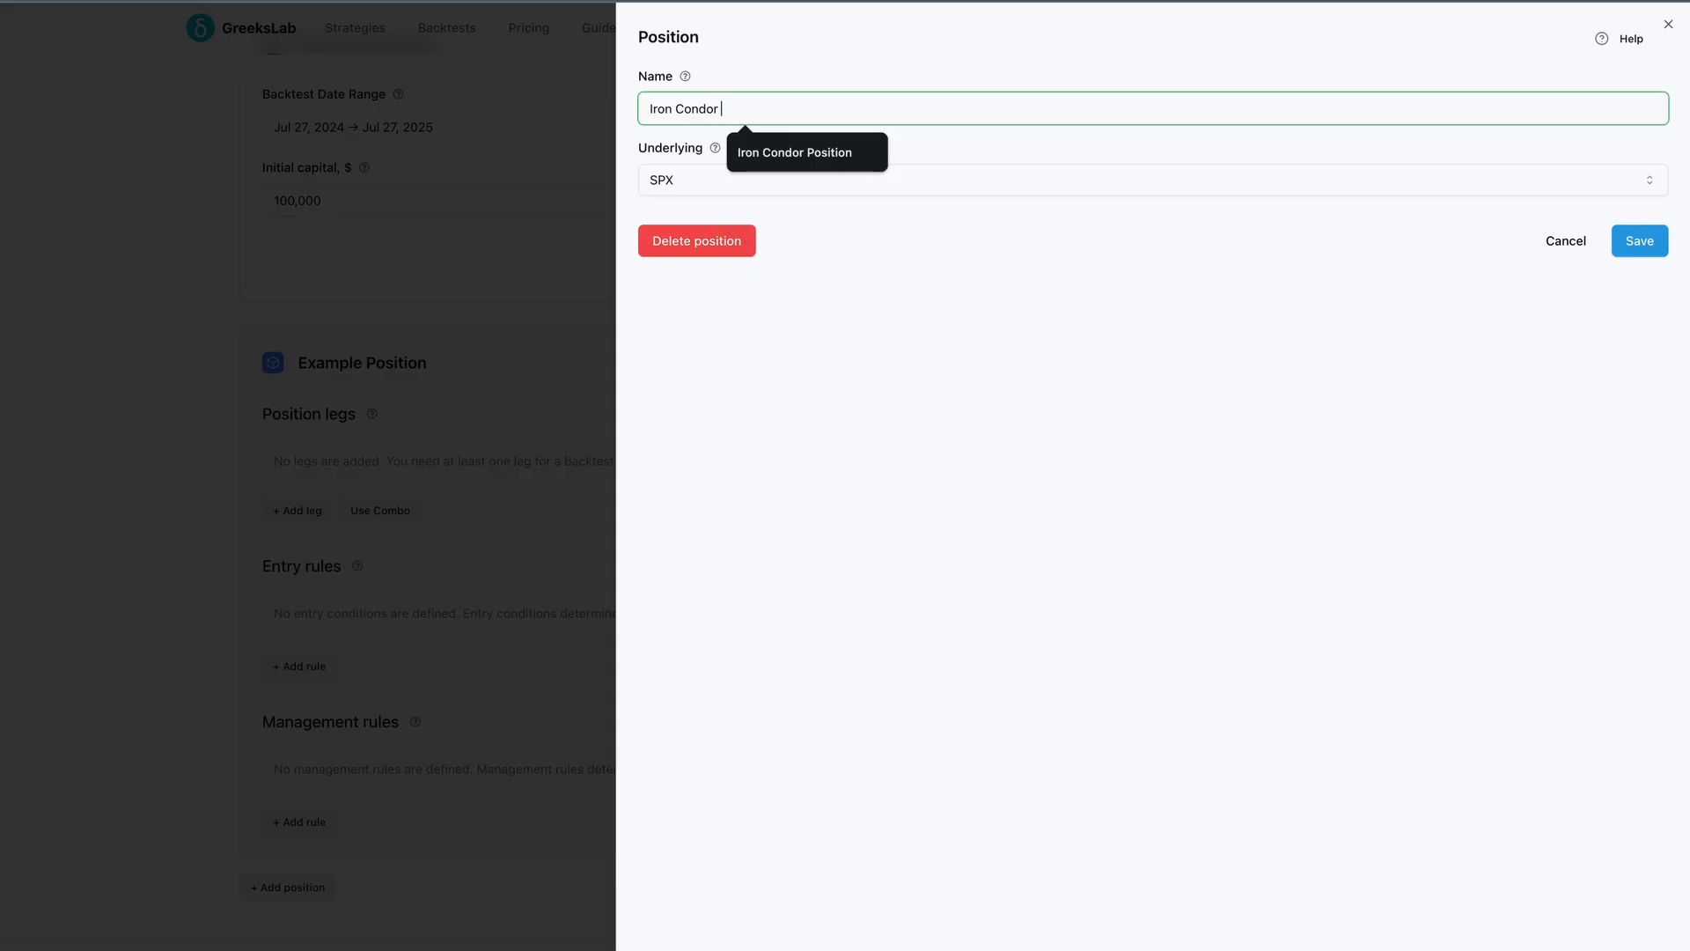
{"action": "type", "text": "Position"}
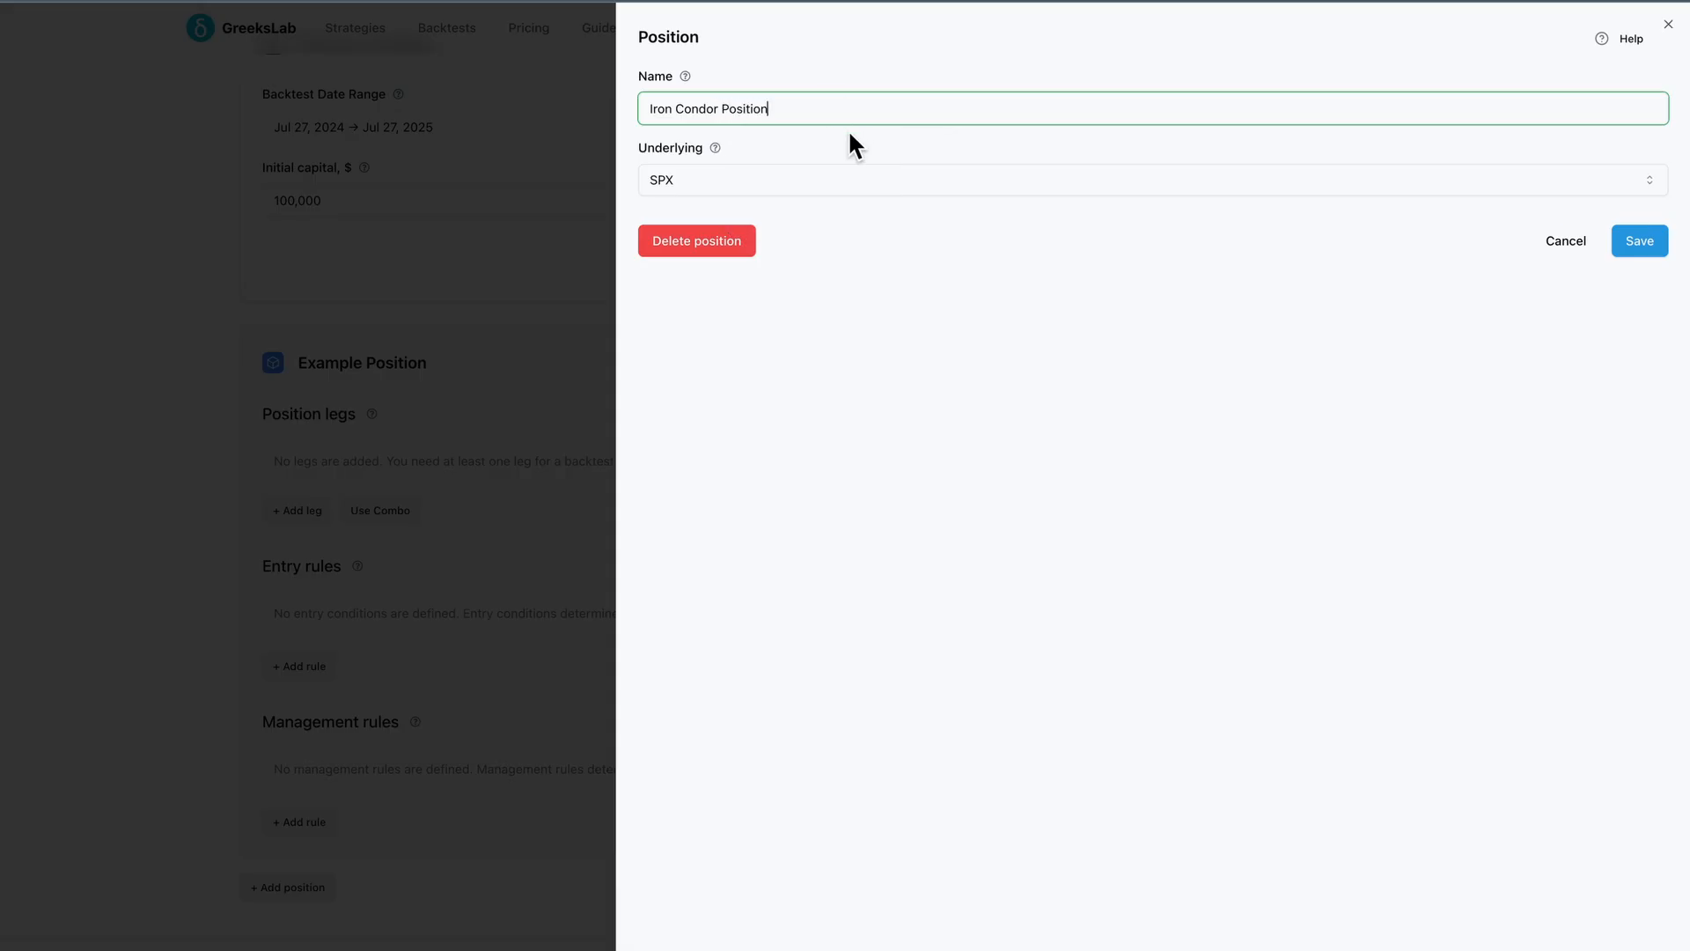
{"action": "left_click", "coordinate": [836, 179]}
{"action": "left_click", "coordinate": [837, 180]}
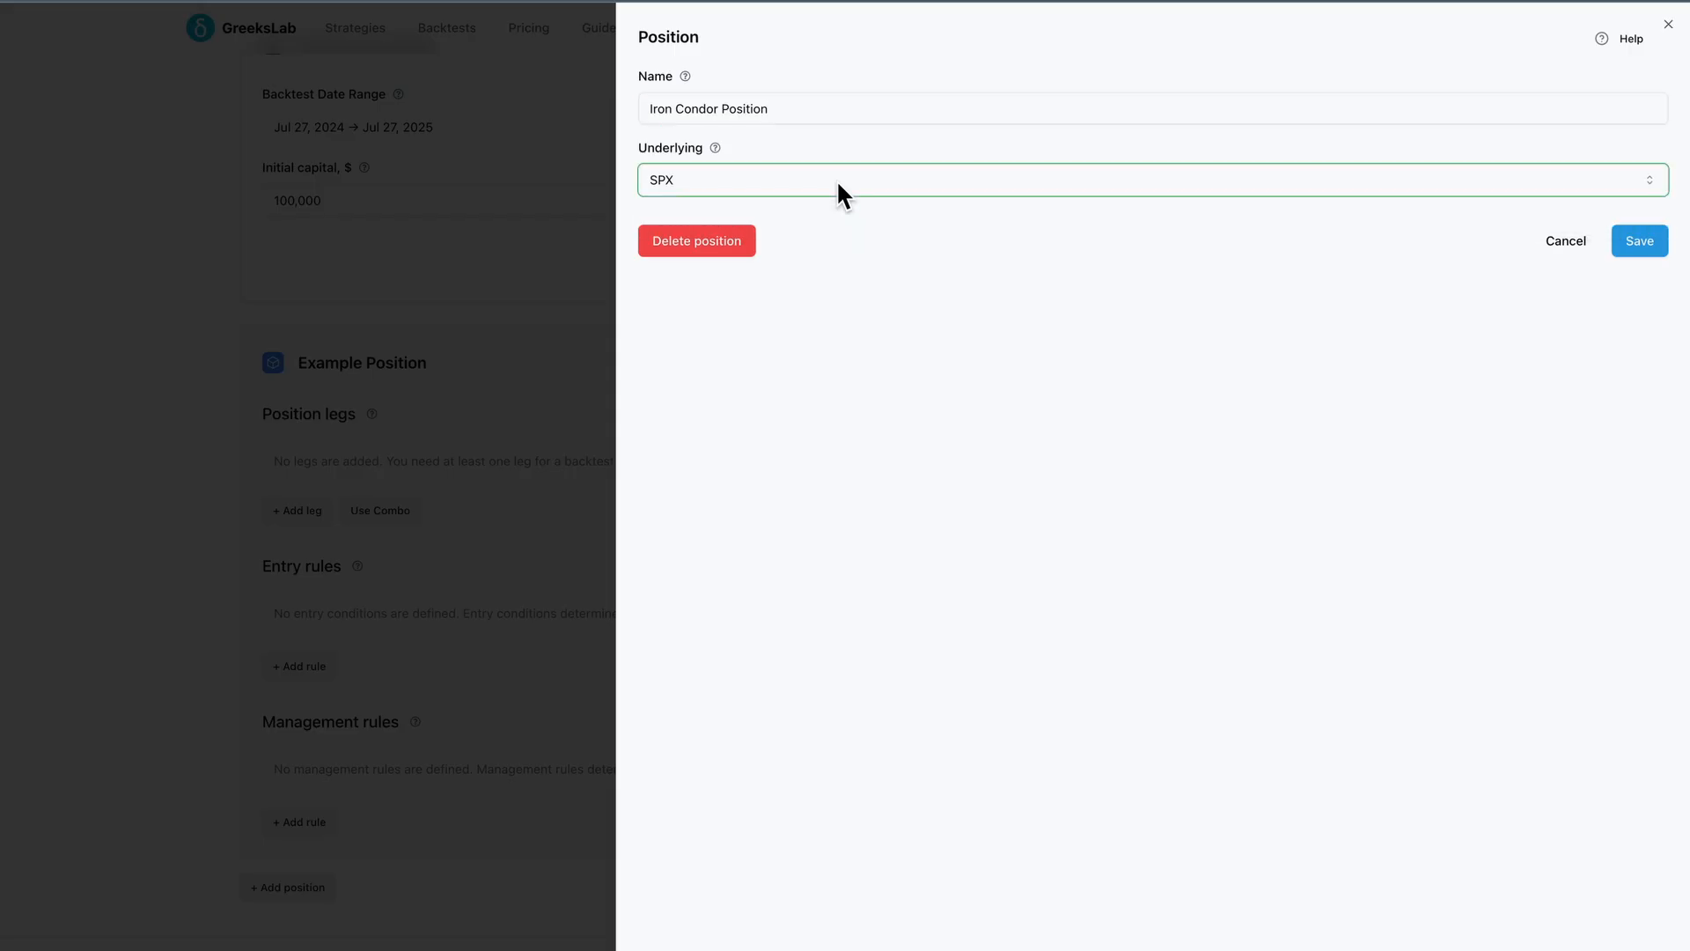
{"action": "left_click", "coordinate": [1628, 241]}
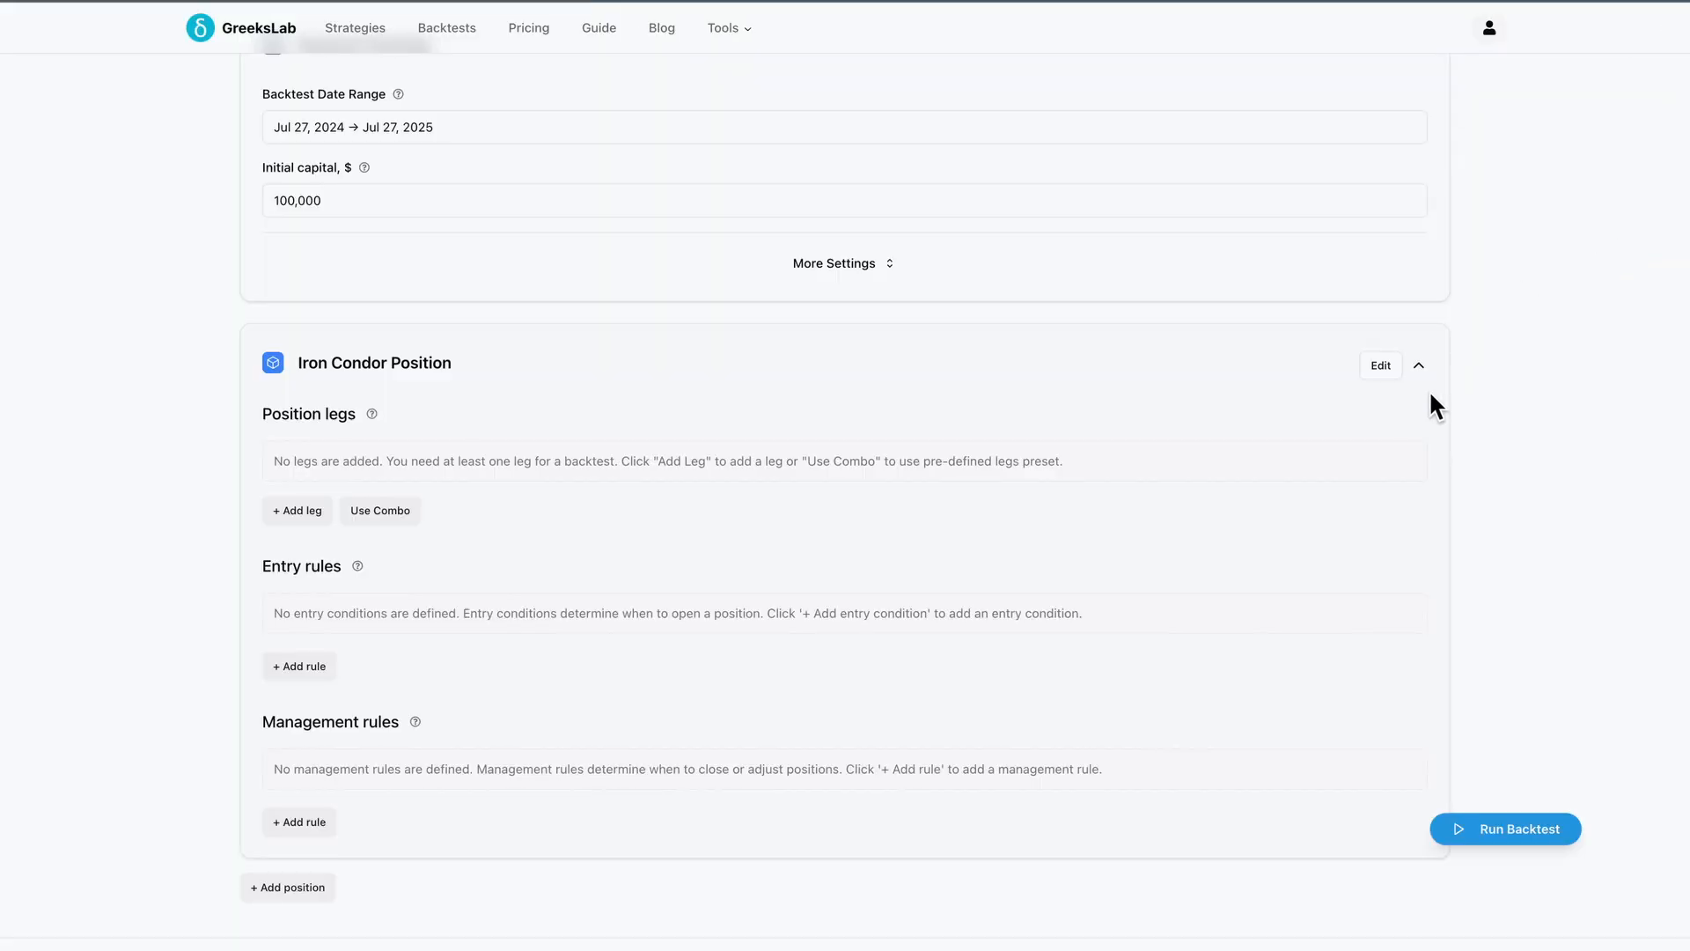
Add a new leg to the position named Short Put, set to a short action on a put
{"action": "scroll", "coordinate": [1426, 423], "scroll_direction": "down", "scroll_amount": 1}
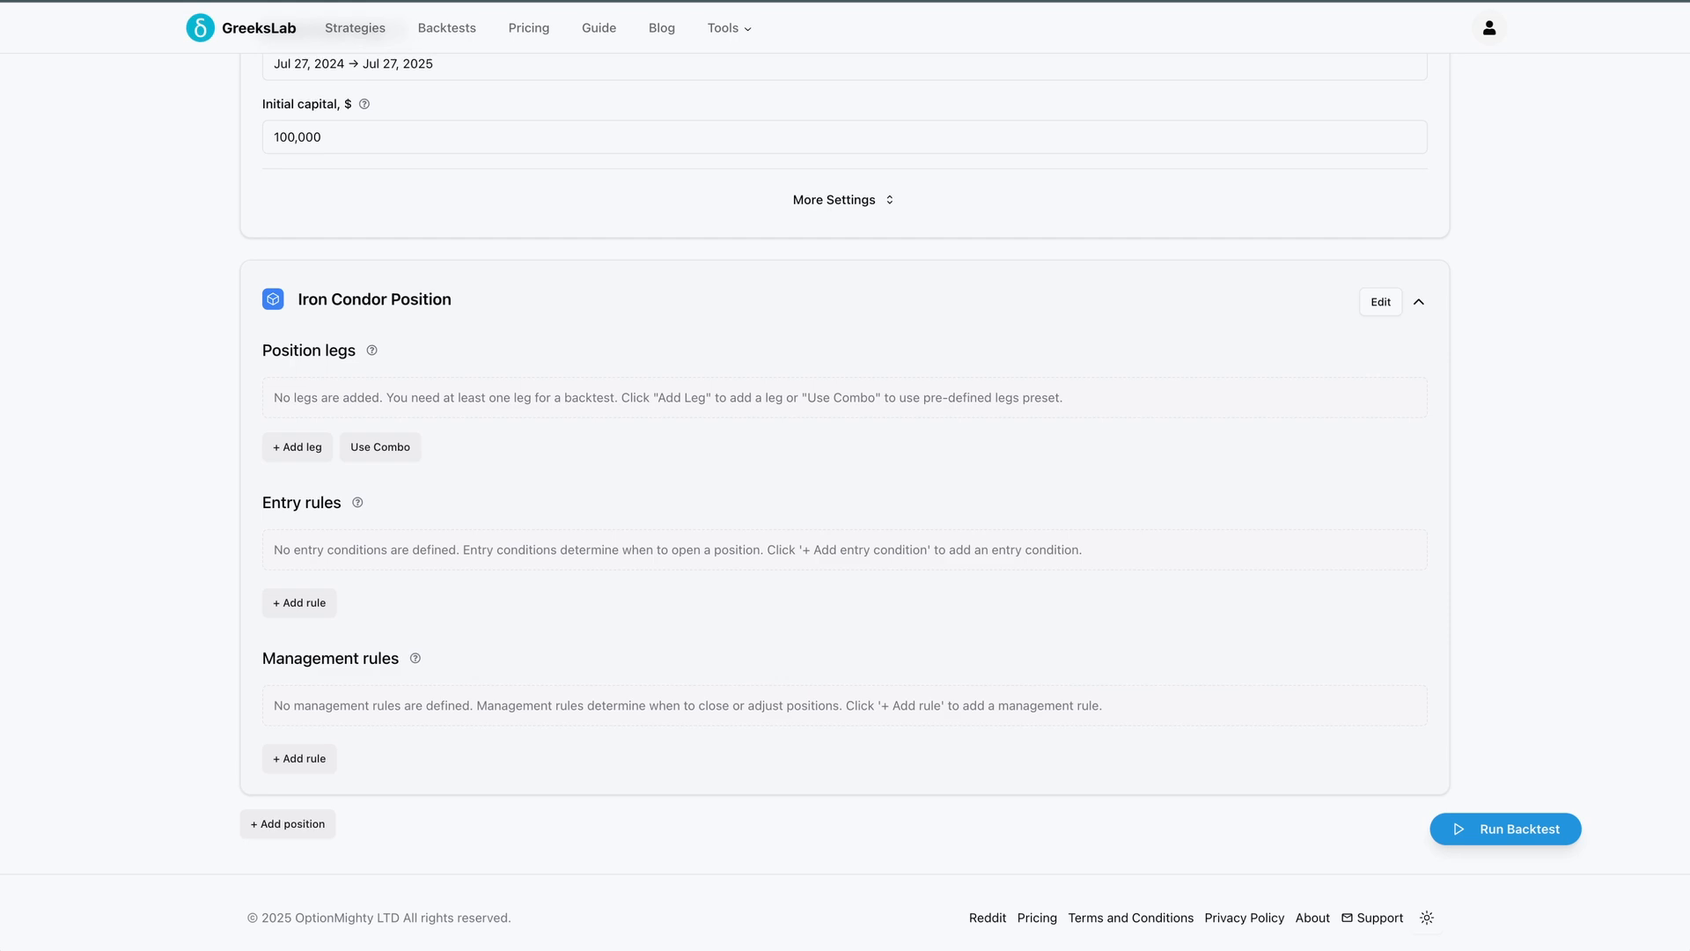
{"action": "left_click", "coordinate": [300, 442]}
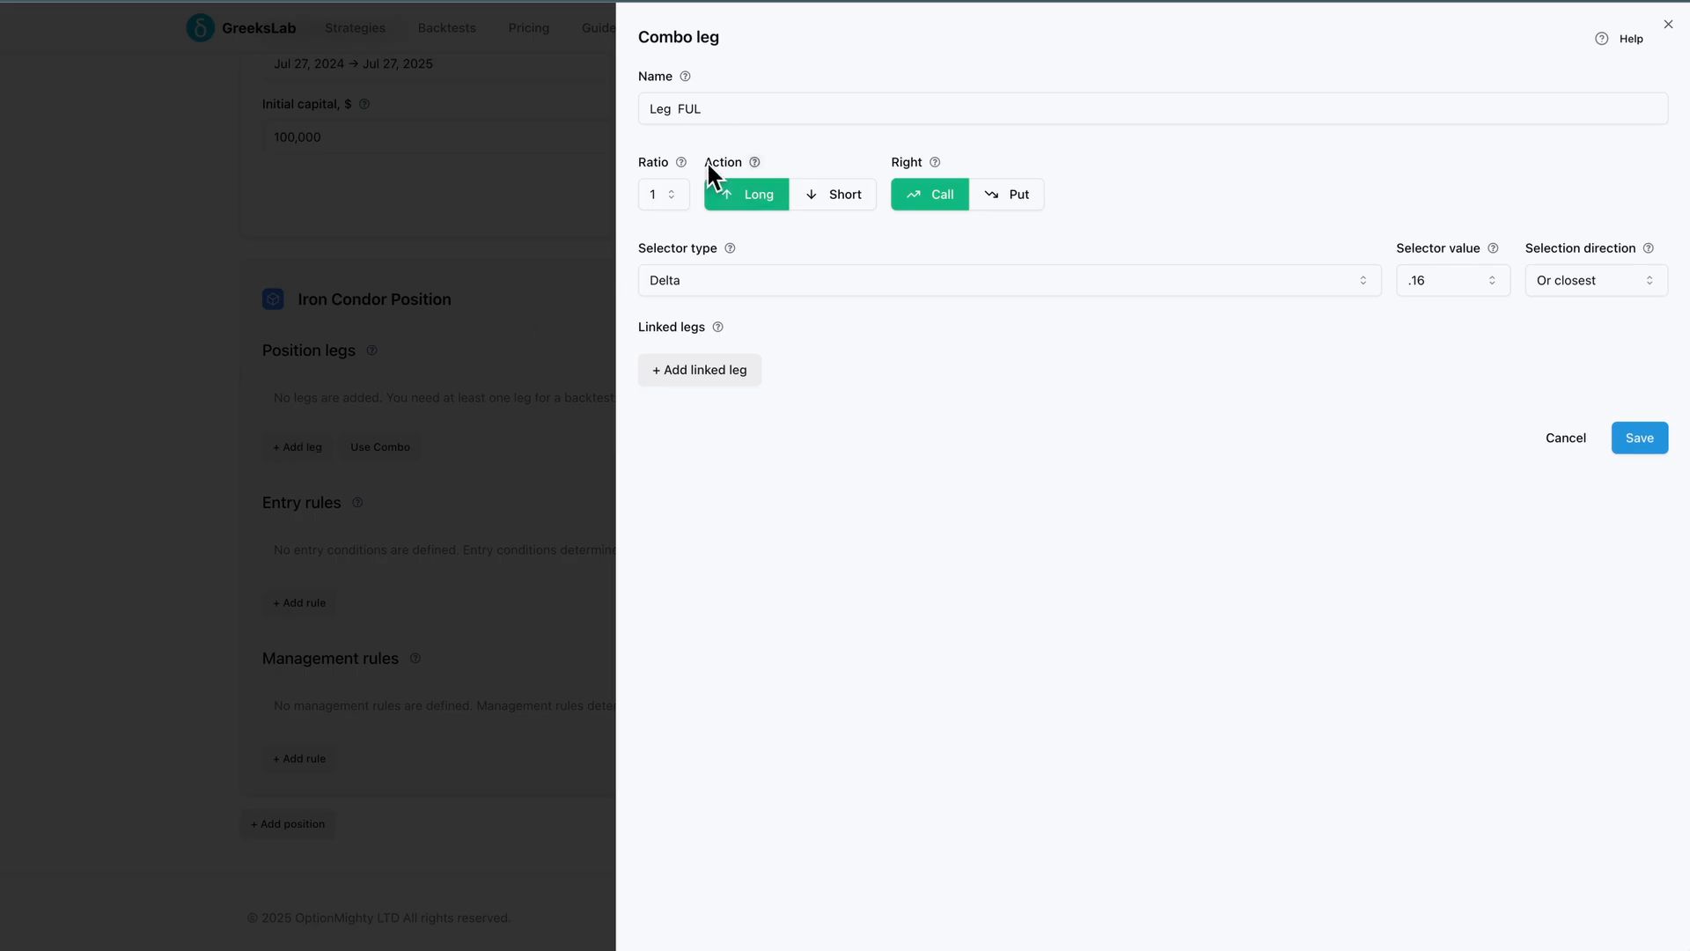
{"action": "double_click", "coordinate": [713, 108]}
{"action": "triple_click", "coordinate": [713, 107]}
{"action": "type", "text": "S"}
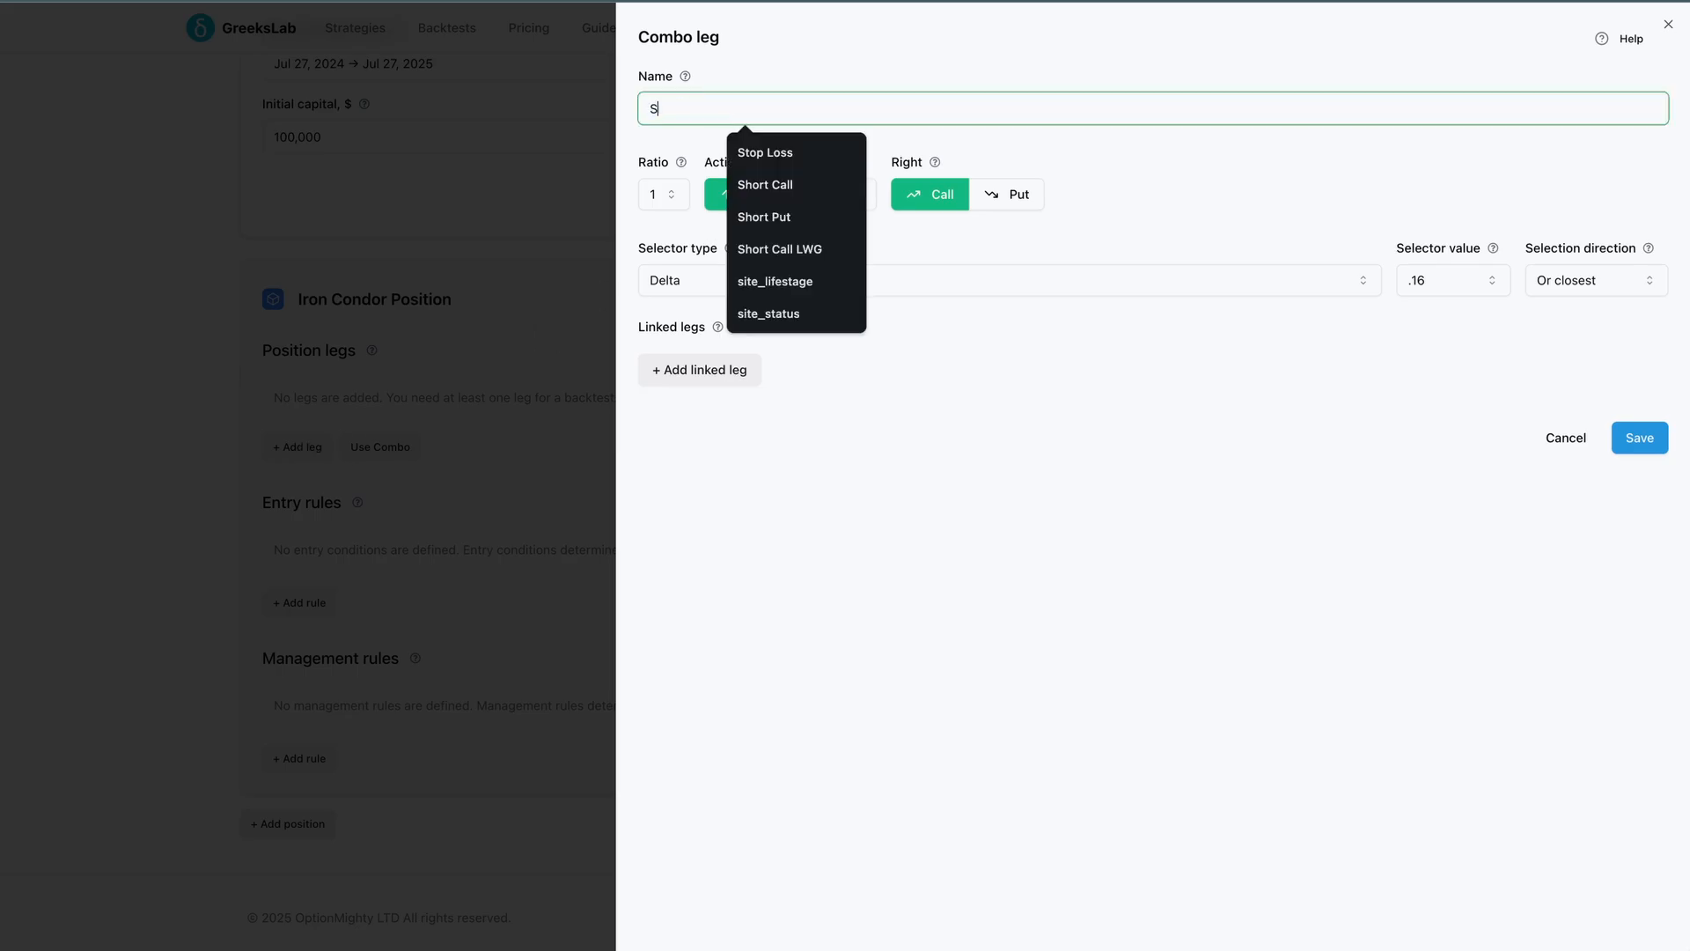
{"action": "type", "text": "hort Put"}
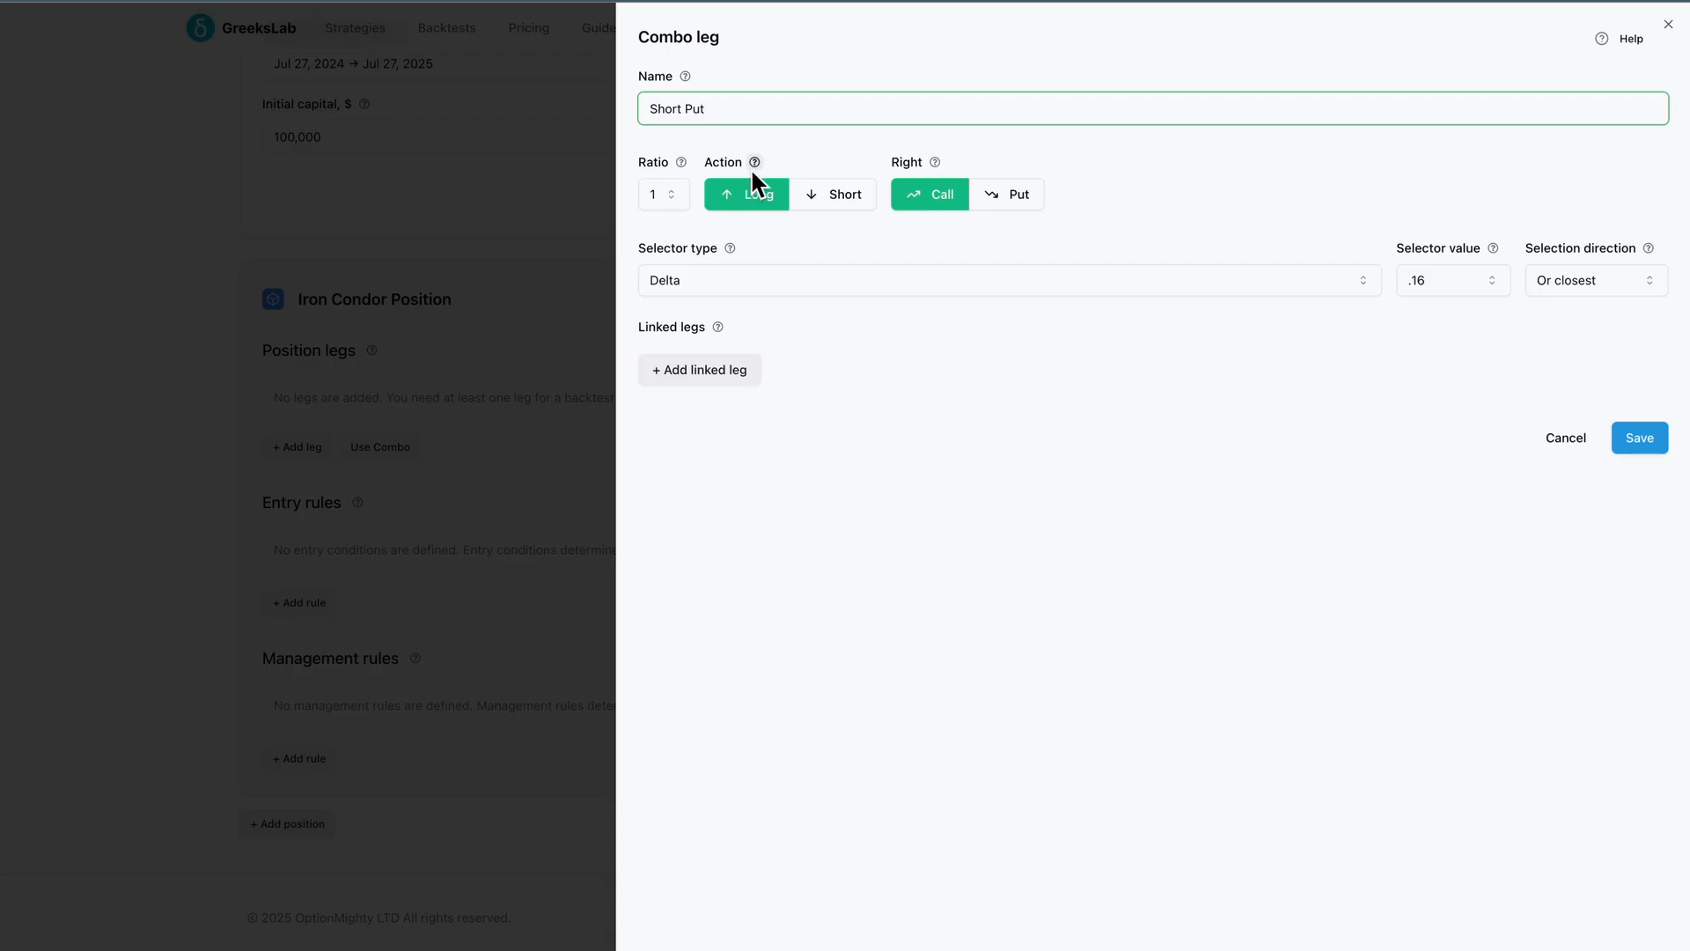
{"action": "left_click", "coordinate": [809, 183]}
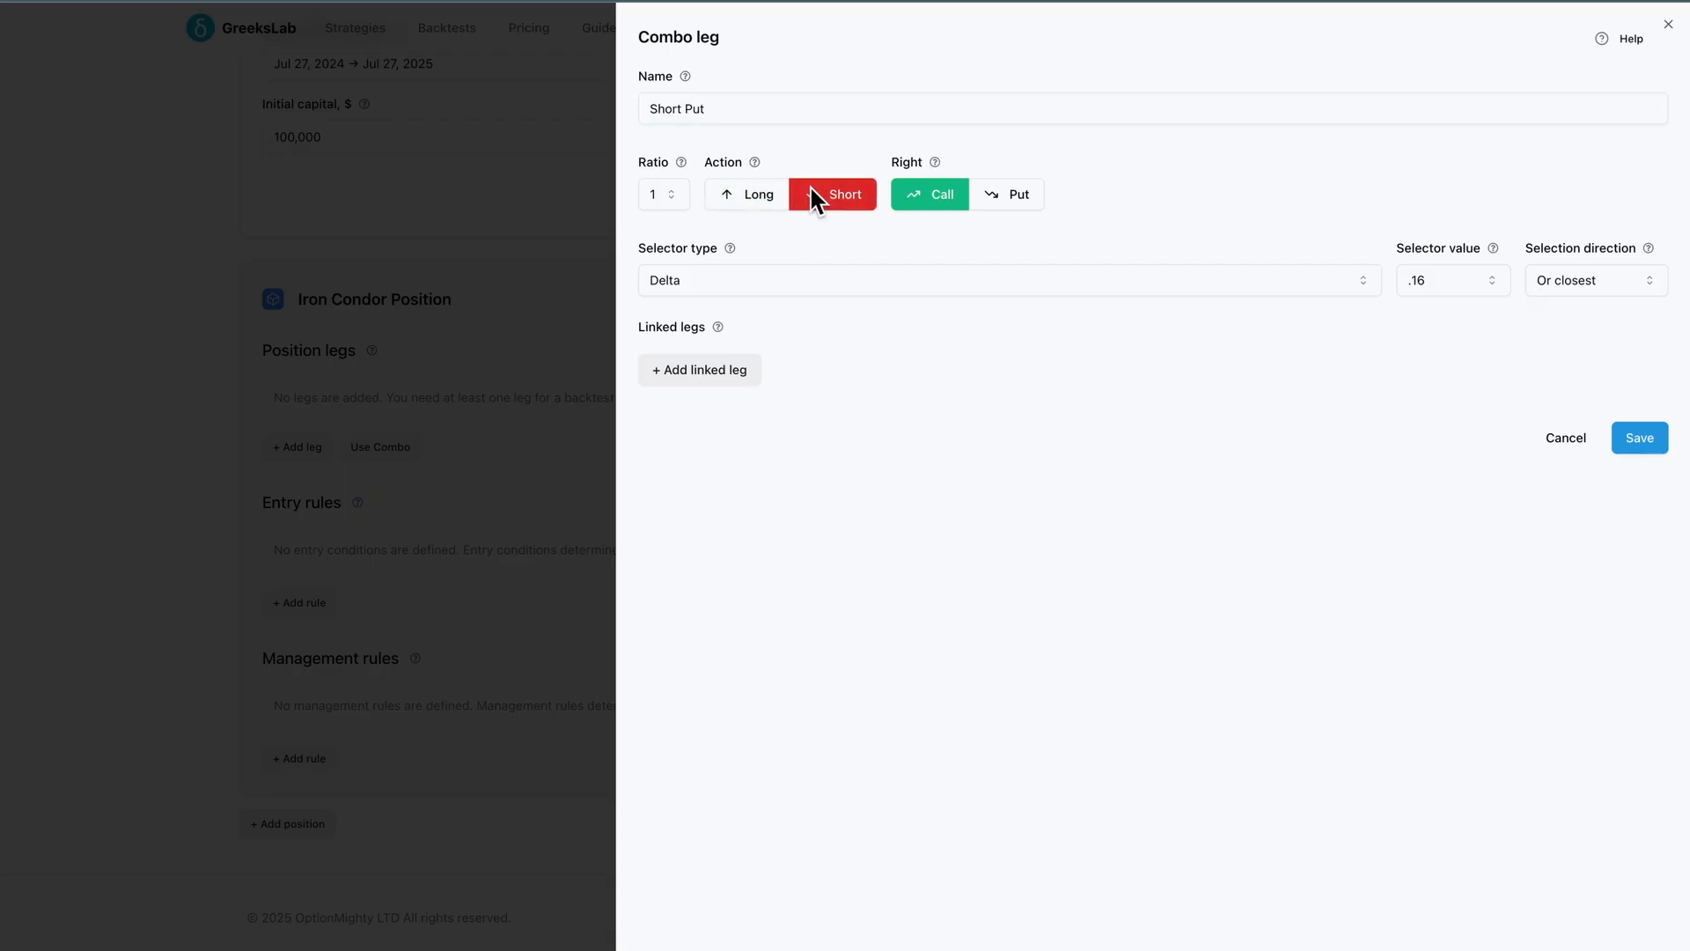
{"action": "left_click", "coordinate": [995, 190]}
Set the Short Put leg's selector type to Delta with a selector value of .16
{"action": "left_click", "coordinate": [984, 279]}
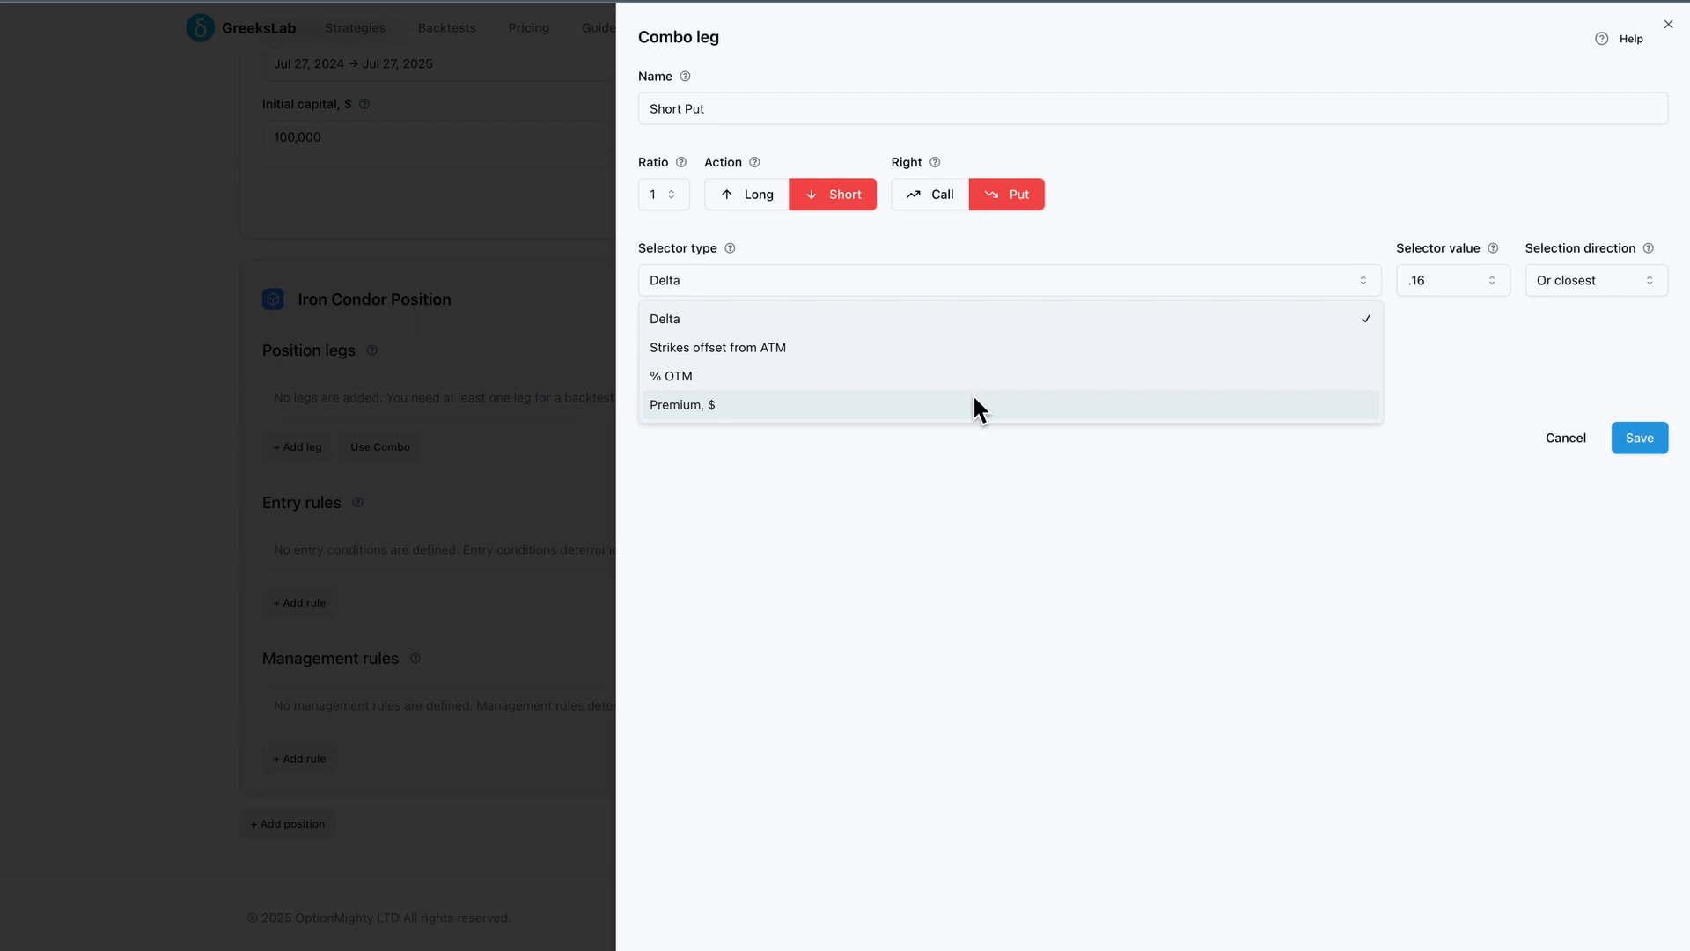
{"action": "left_click", "coordinate": [984, 323]}
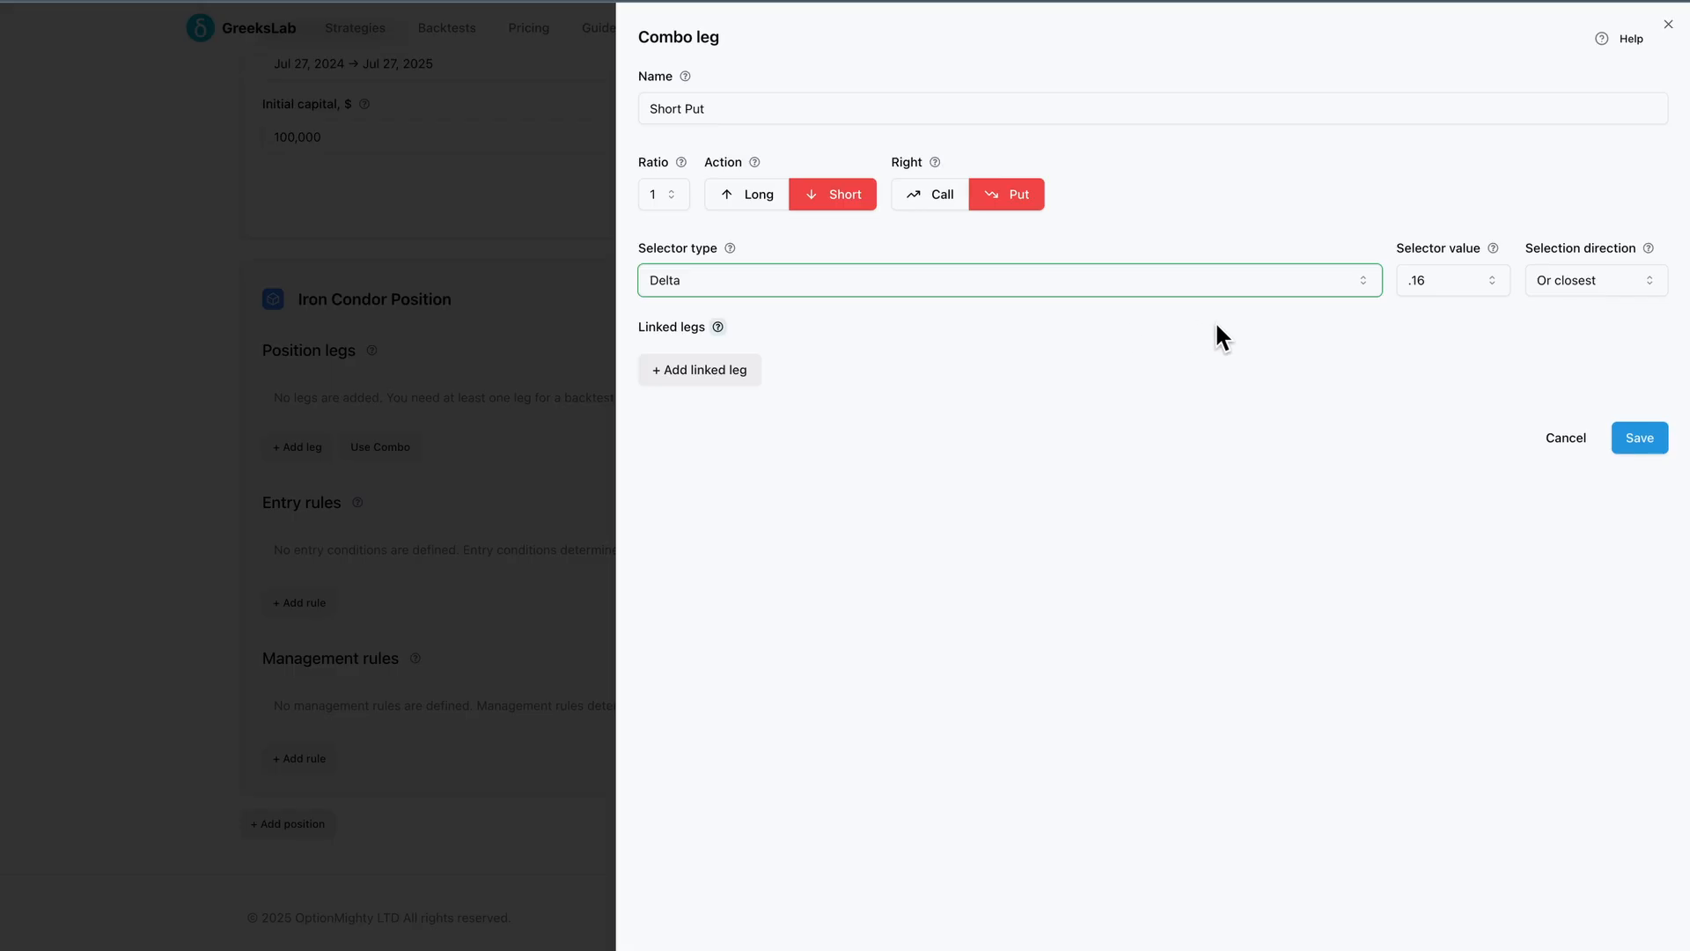
{"action": "left_click", "coordinate": [1426, 280]}
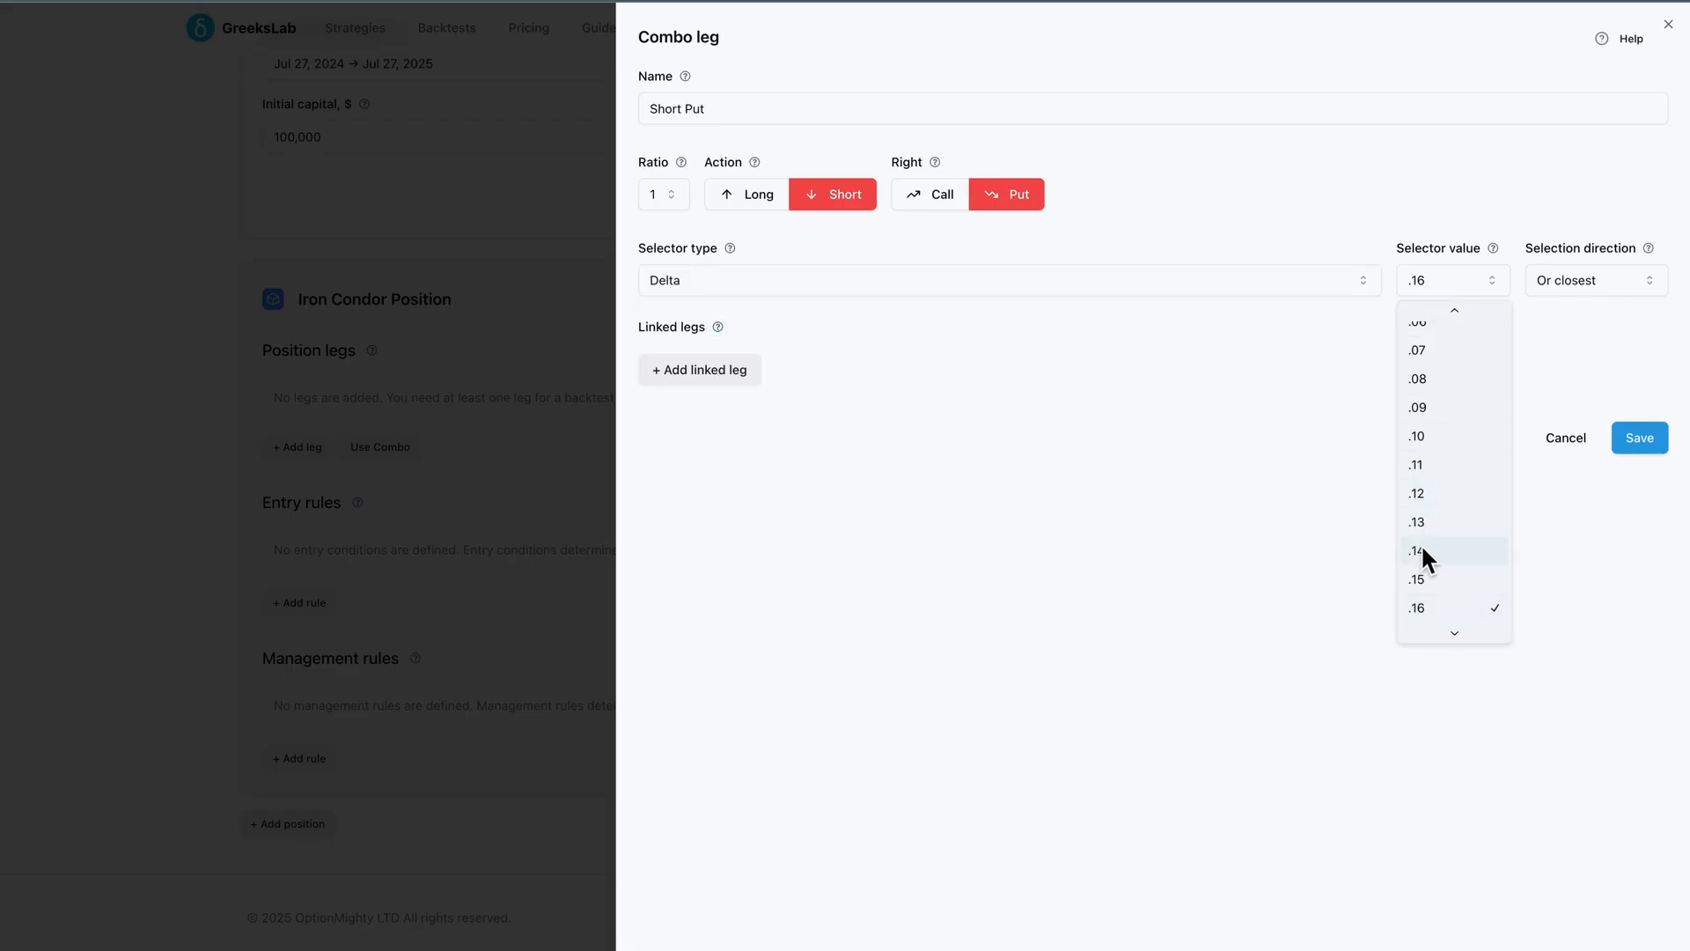
{"action": "left_click", "coordinate": [1432, 607]}
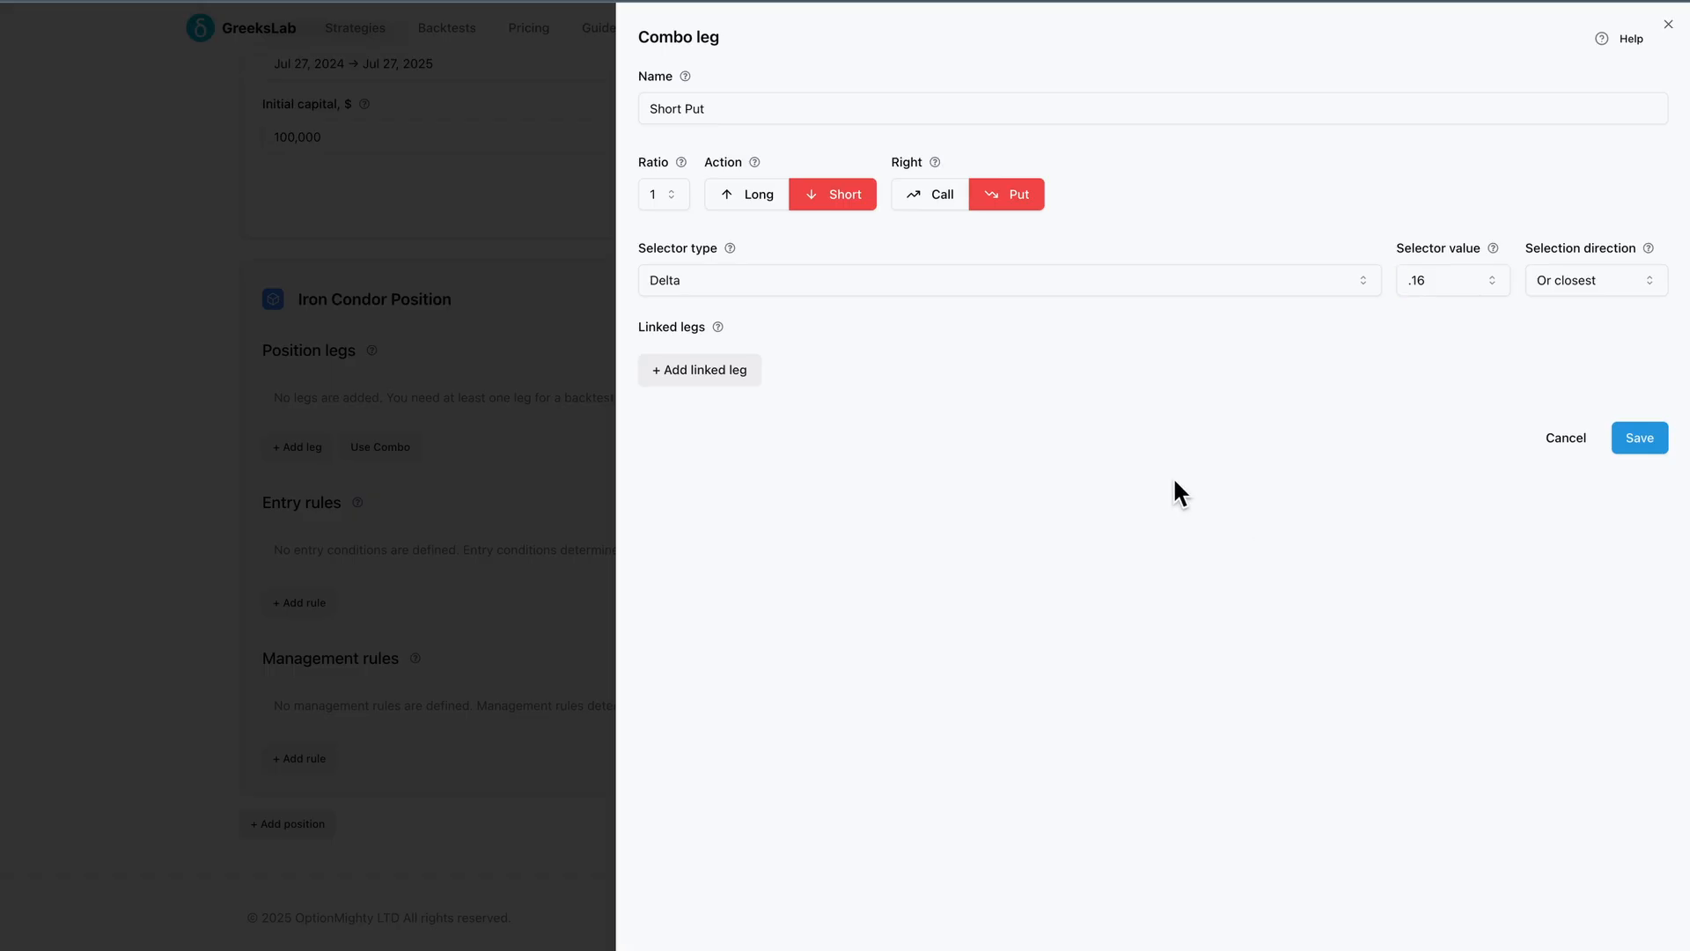
Add a linked leg named Protective Put with a long action
{"action": "left_click", "coordinate": [721, 369]}
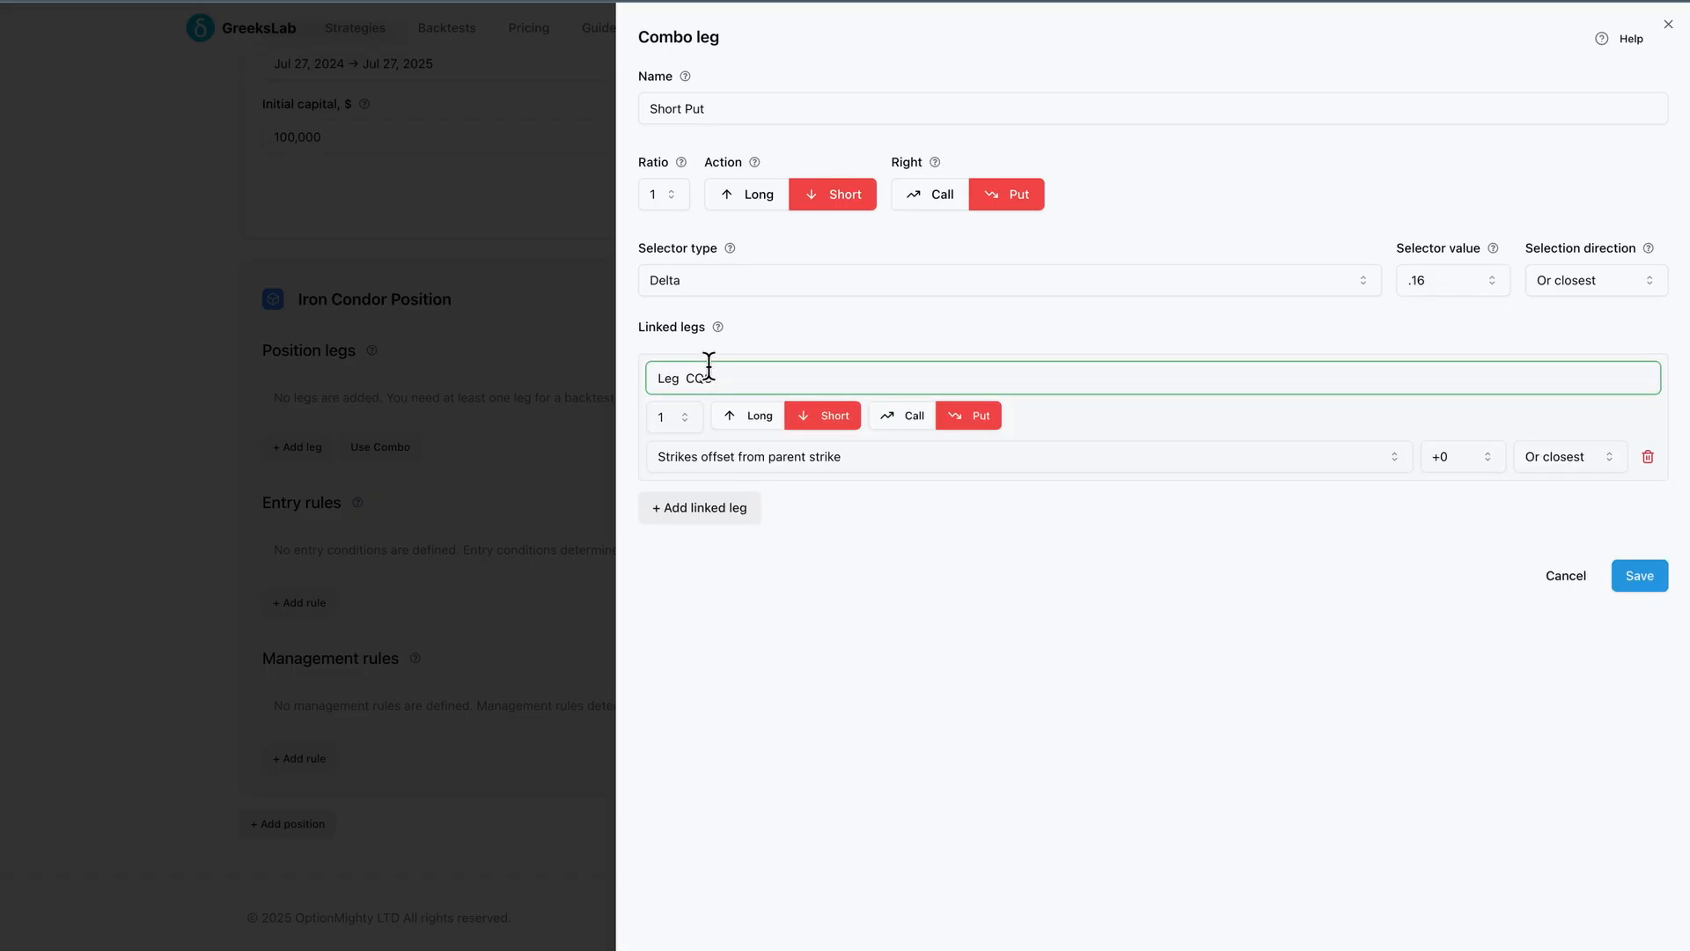
{"action": "triple_click", "coordinate": [728, 375]}
{"action": "type", "text": "Pr"}
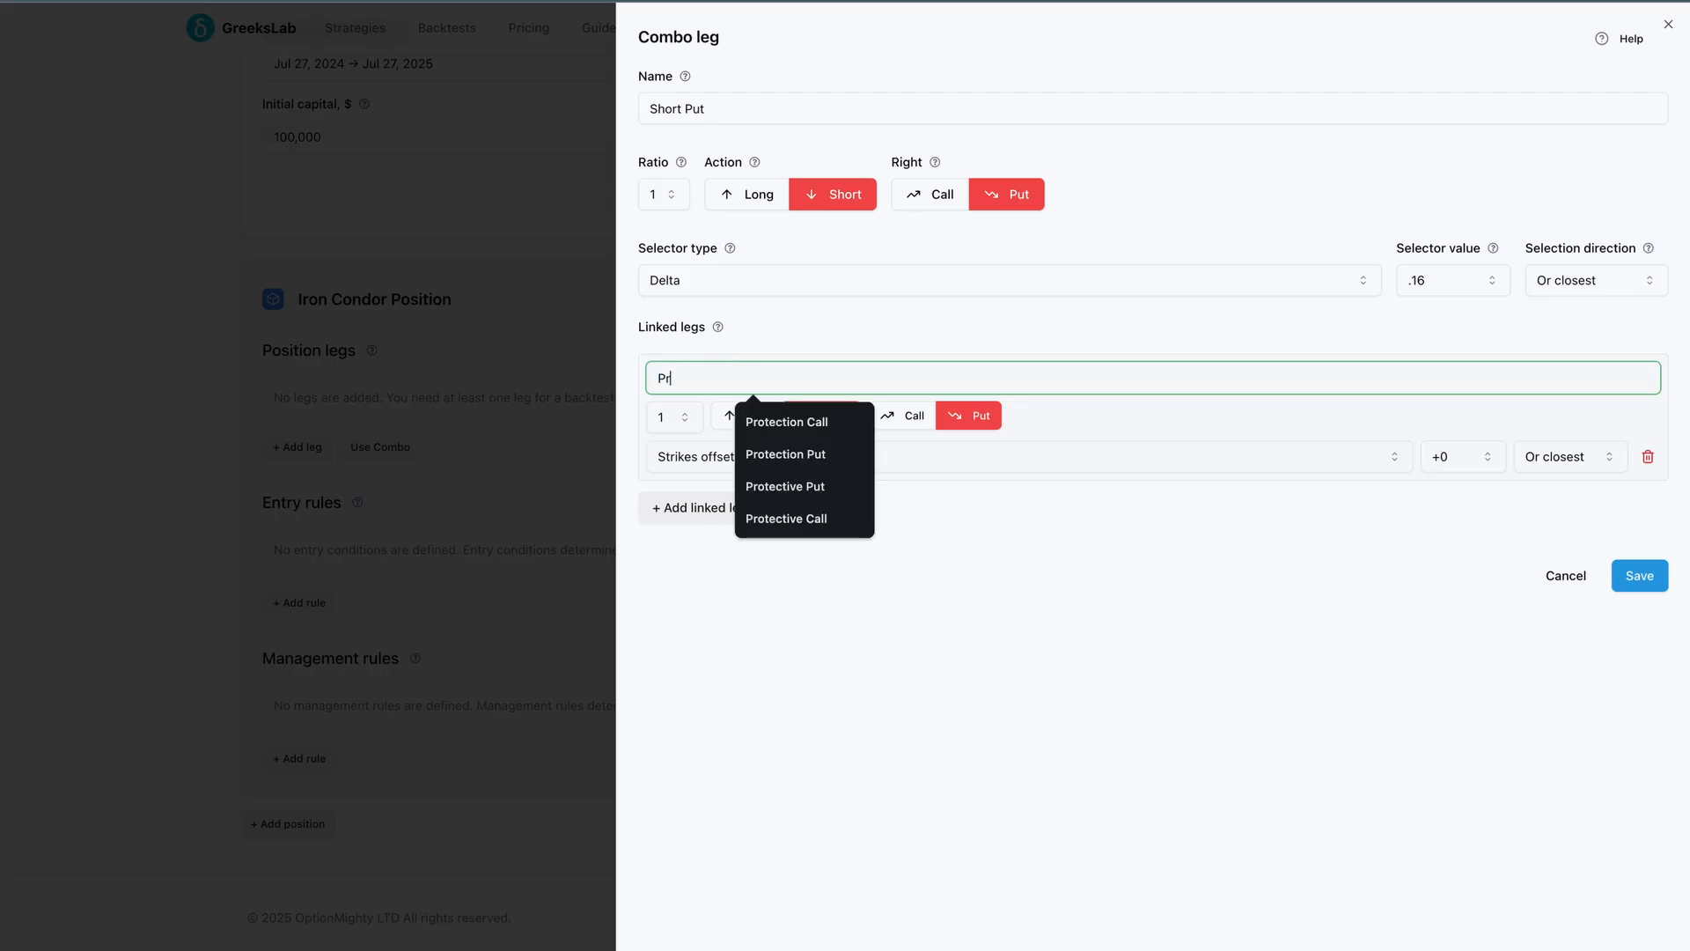
{"action": "type", "text": "otective Pu"}
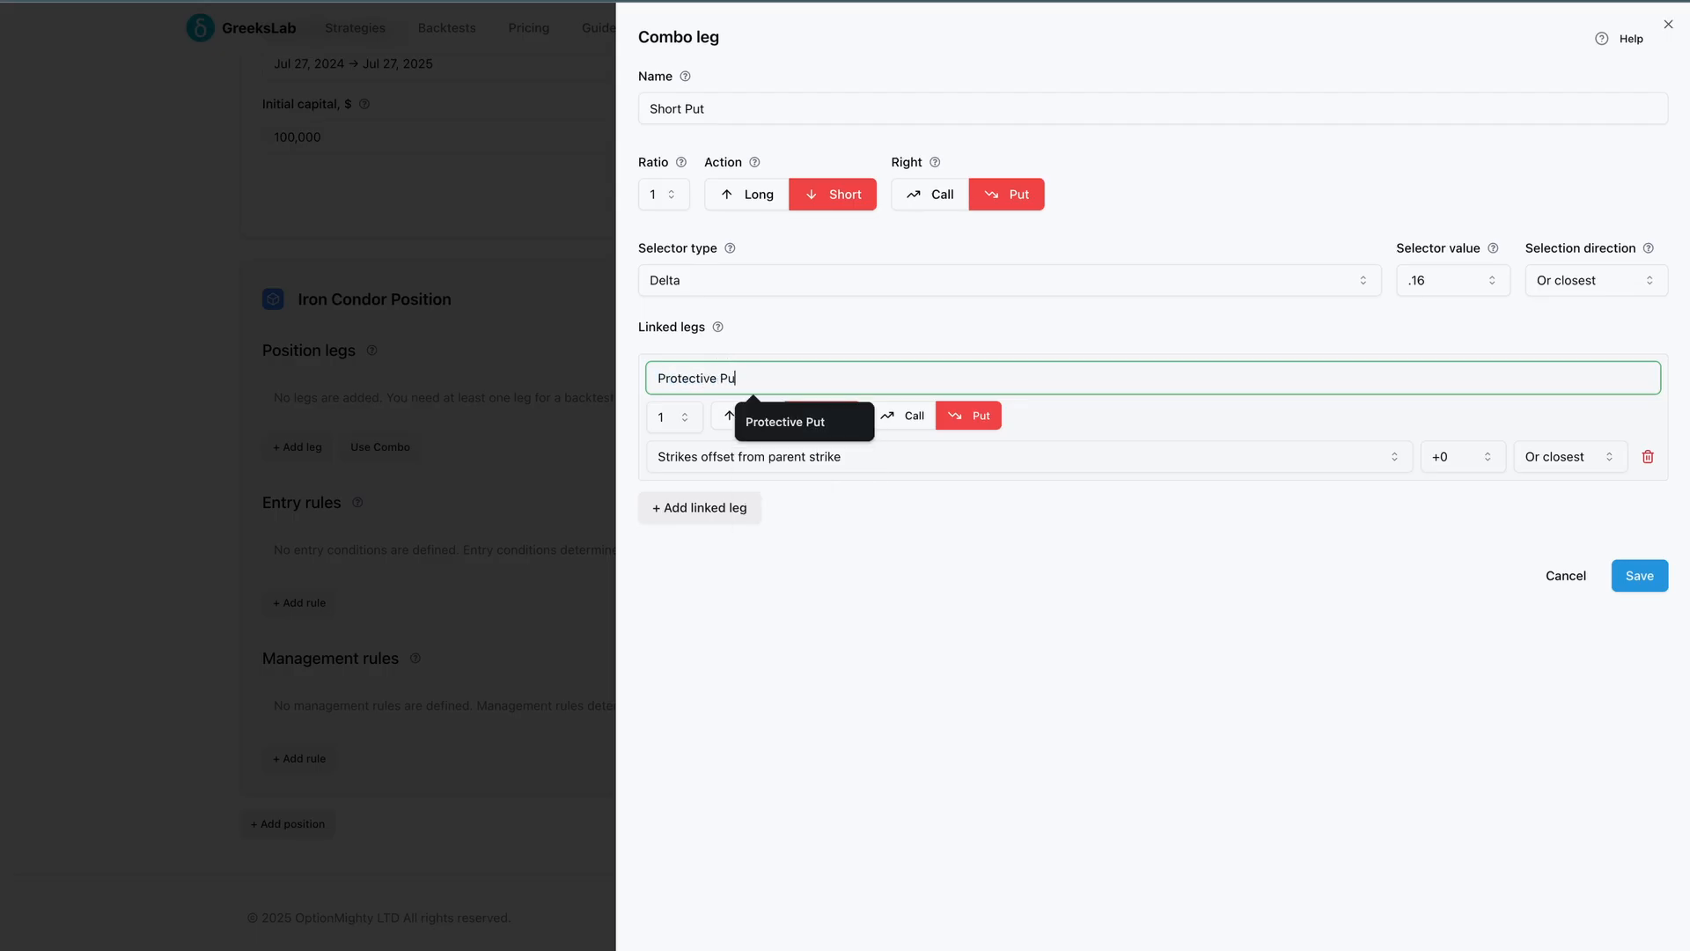
{"action": "type", "text": "t"}
{"action": "left_click", "coordinate": [843, 600]}
{"action": "left_click", "coordinate": [764, 416]}
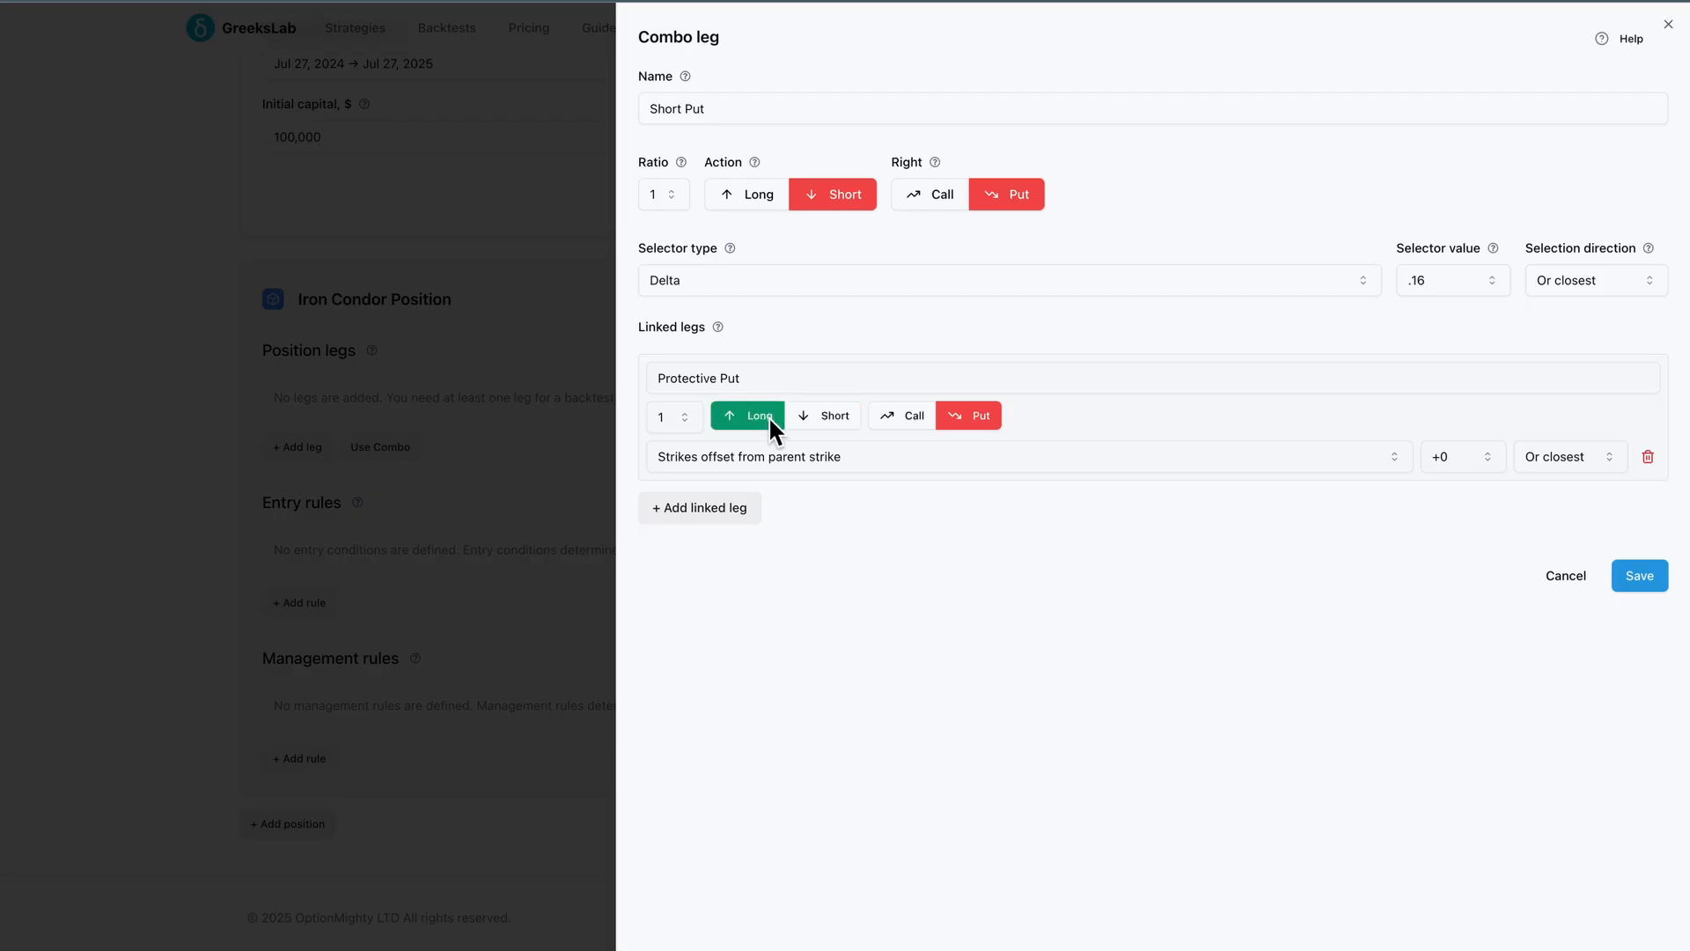
Set the Protective Put's strike offset from the parent strike to -10 and save the combo leg
{"action": "left_click", "coordinate": [842, 456]}
{"action": "left_click", "coordinate": [842, 456]}
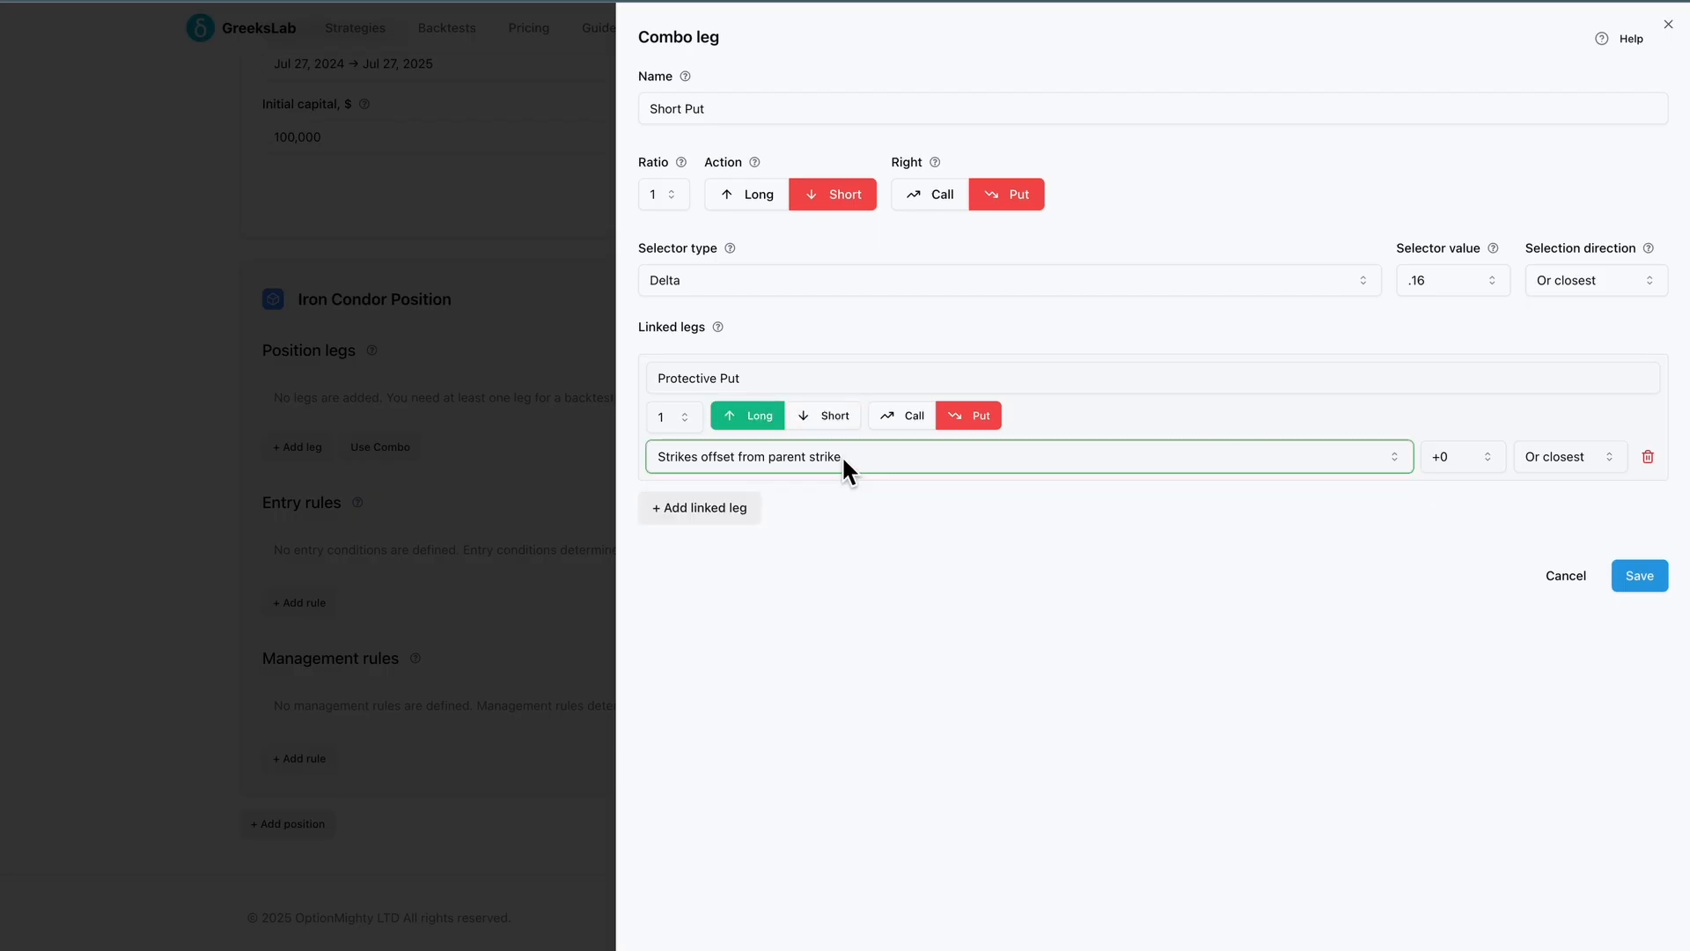
{"action": "left_click", "coordinate": [1448, 463]}
{"action": "scroll", "coordinate": [1455, 528], "scroll_direction": "up", "scroll_amount": 2}
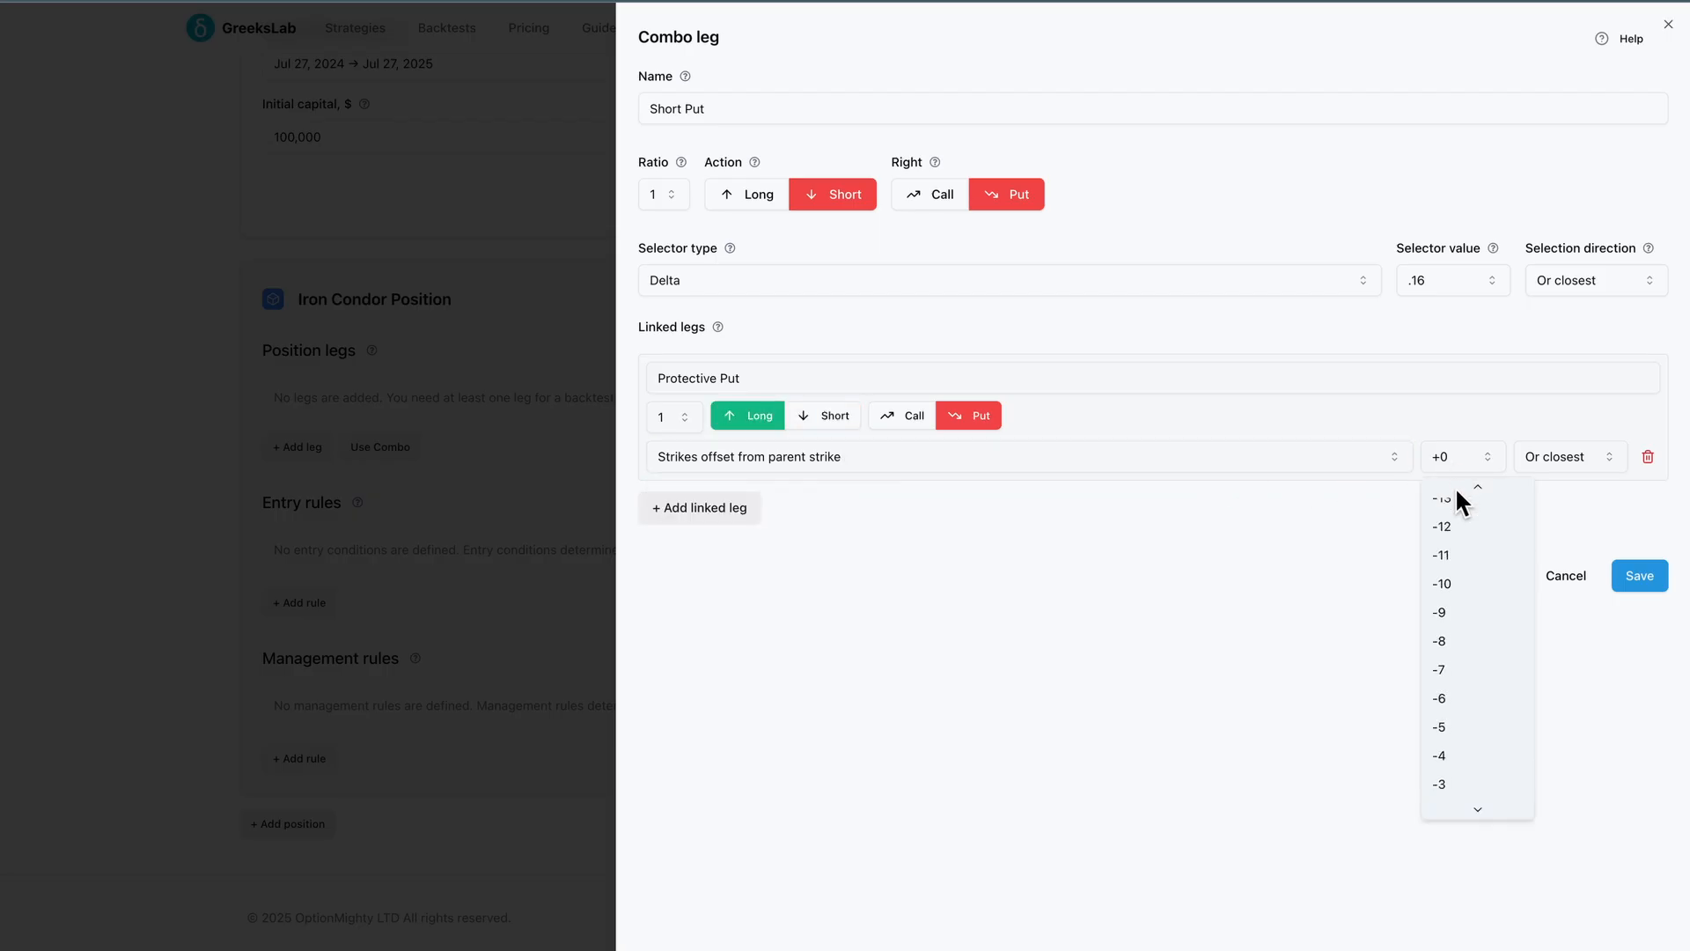
{"action": "left_click", "coordinate": [1455, 607]}
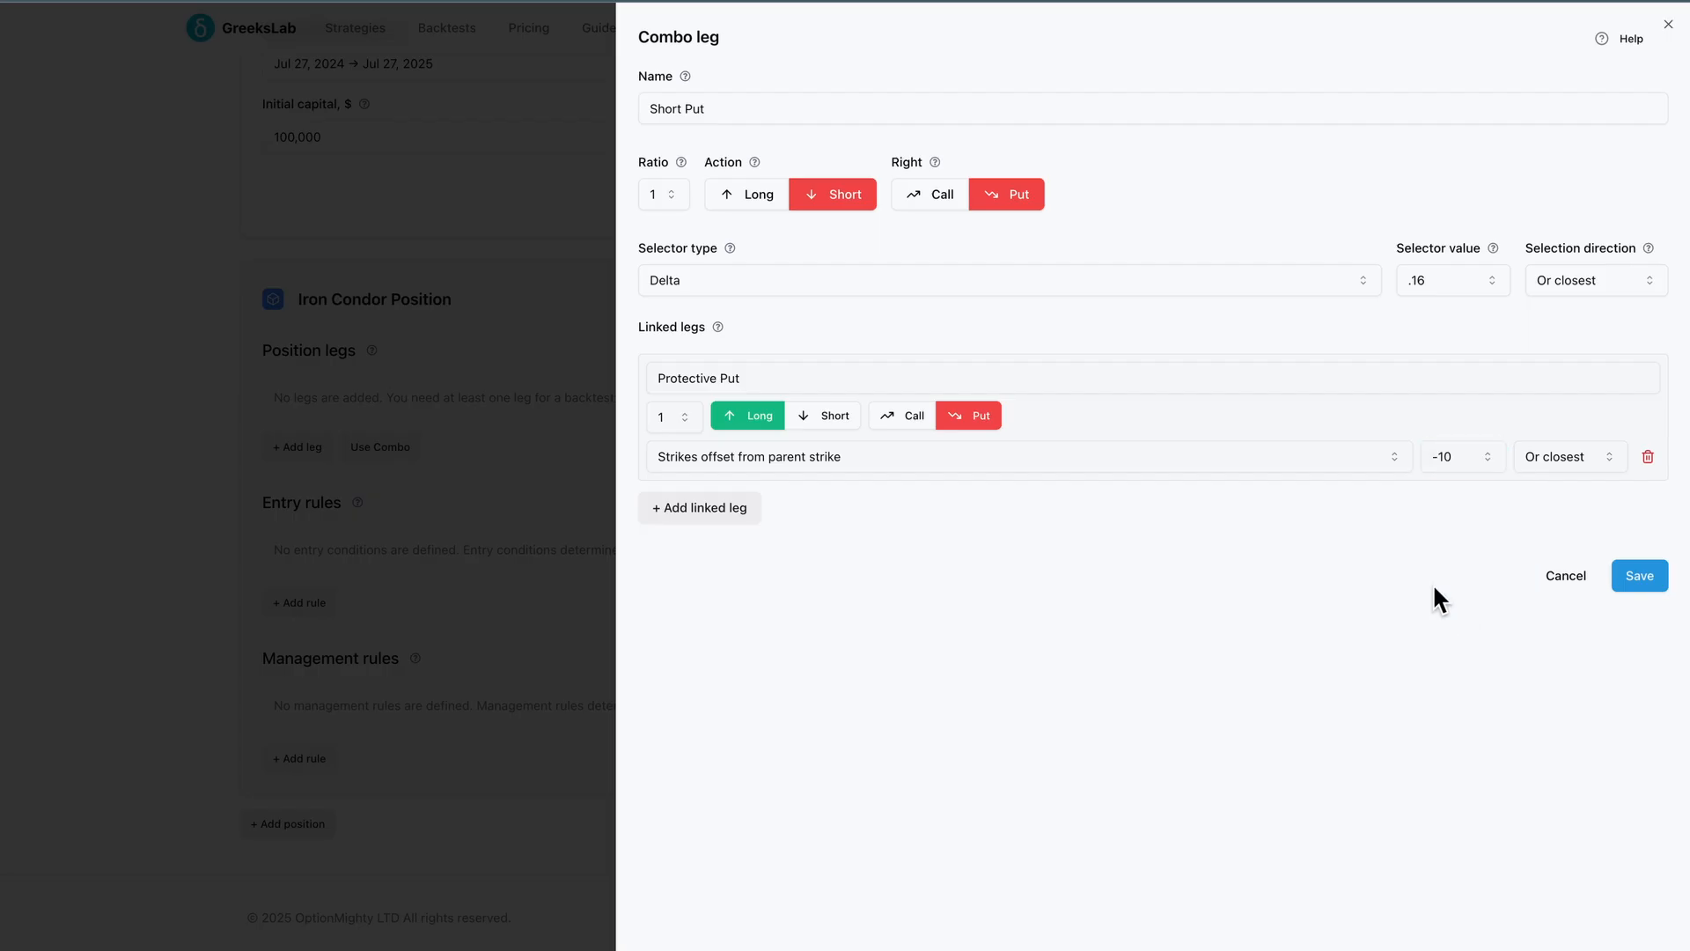
{"action": "left_click", "coordinate": [1626, 574]}
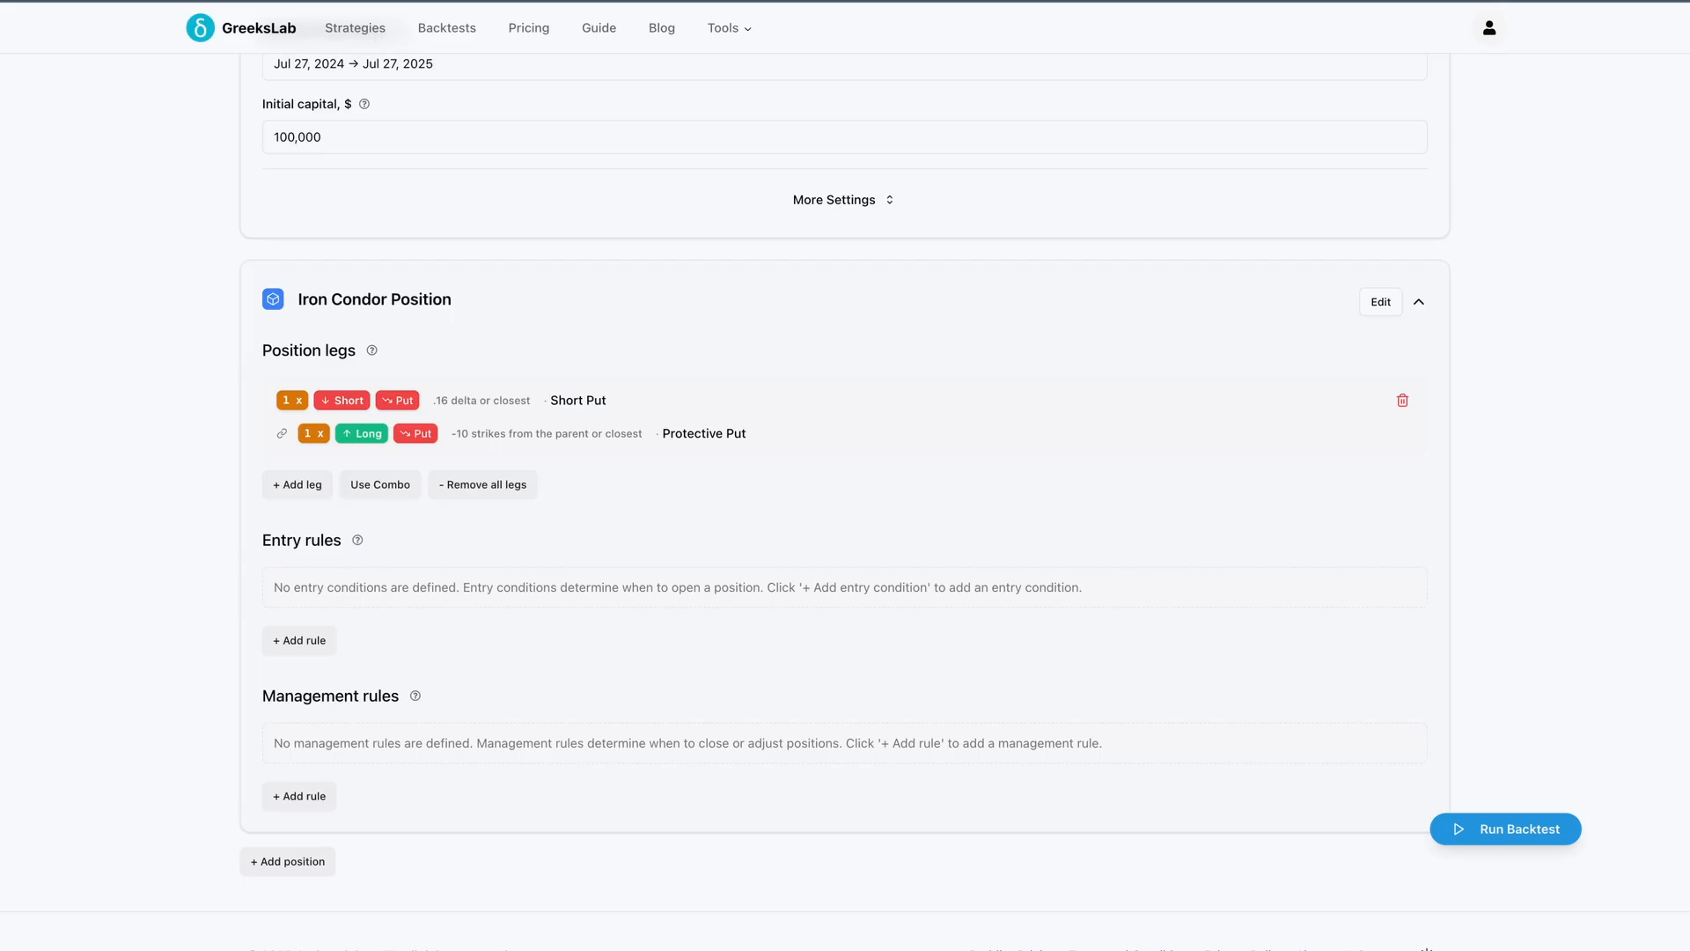
Add another leg named Short Call with a short action on a call
{"action": "left_click", "coordinate": [315, 482]}
{"action": "triple_click", "coordinate": [716, 107]}
{"action": "type", "text": "Short "}
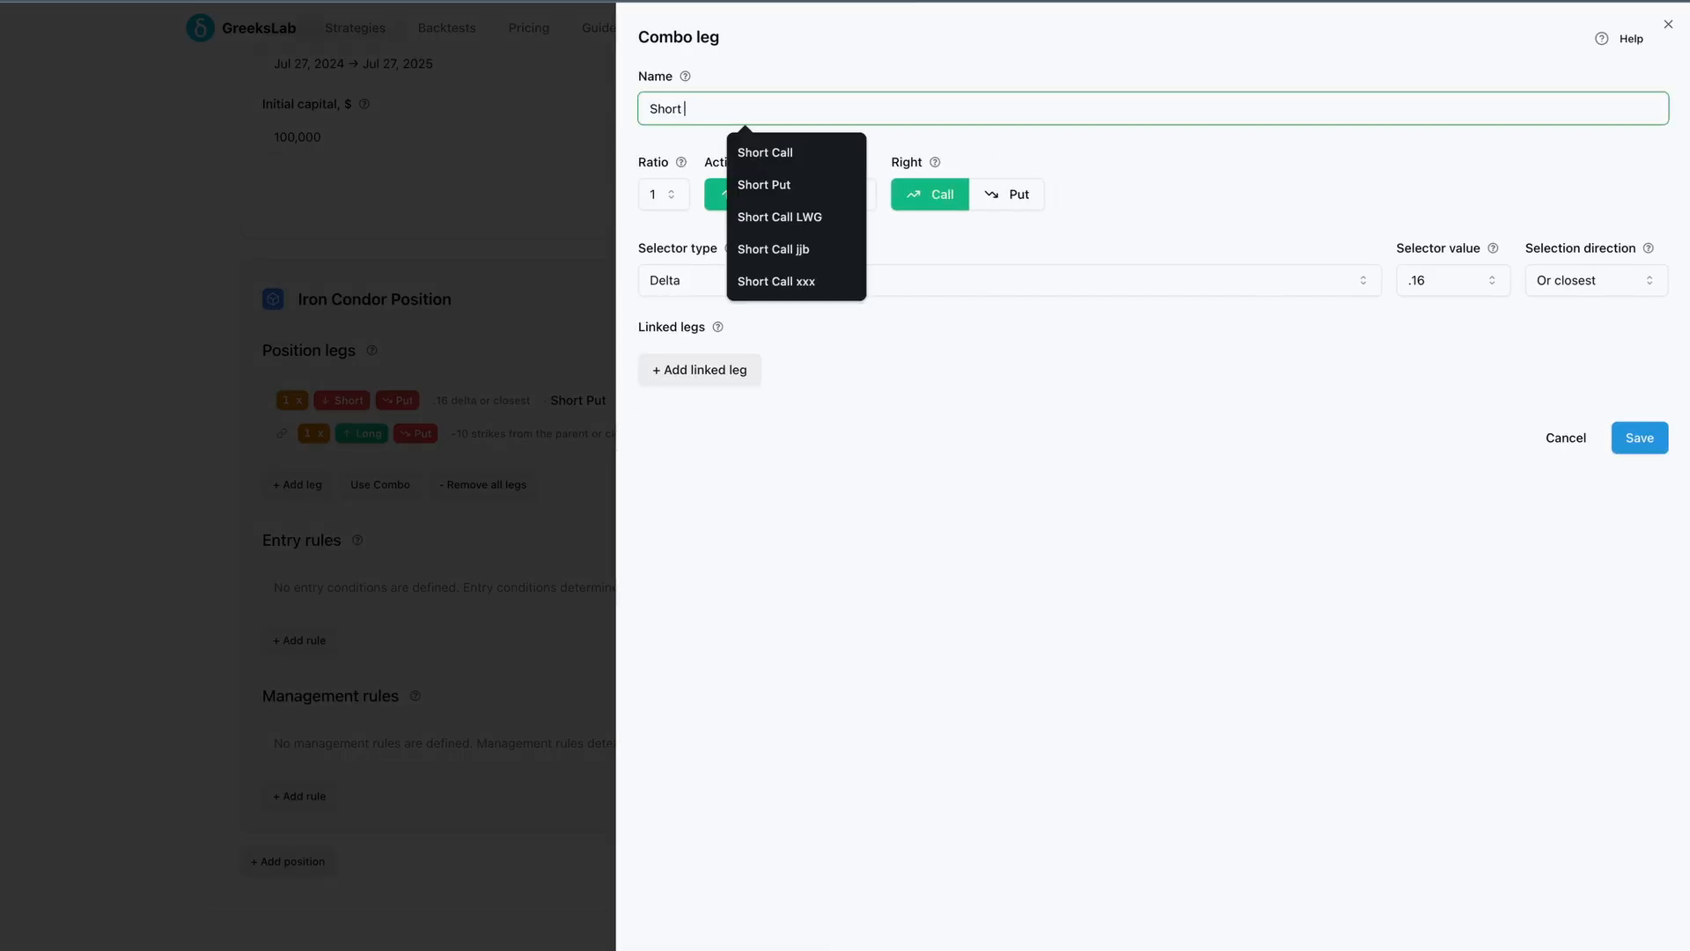
{"action": "type", "text": "Call"}
{"action": "left_click", "coordinate": [832, 193]}
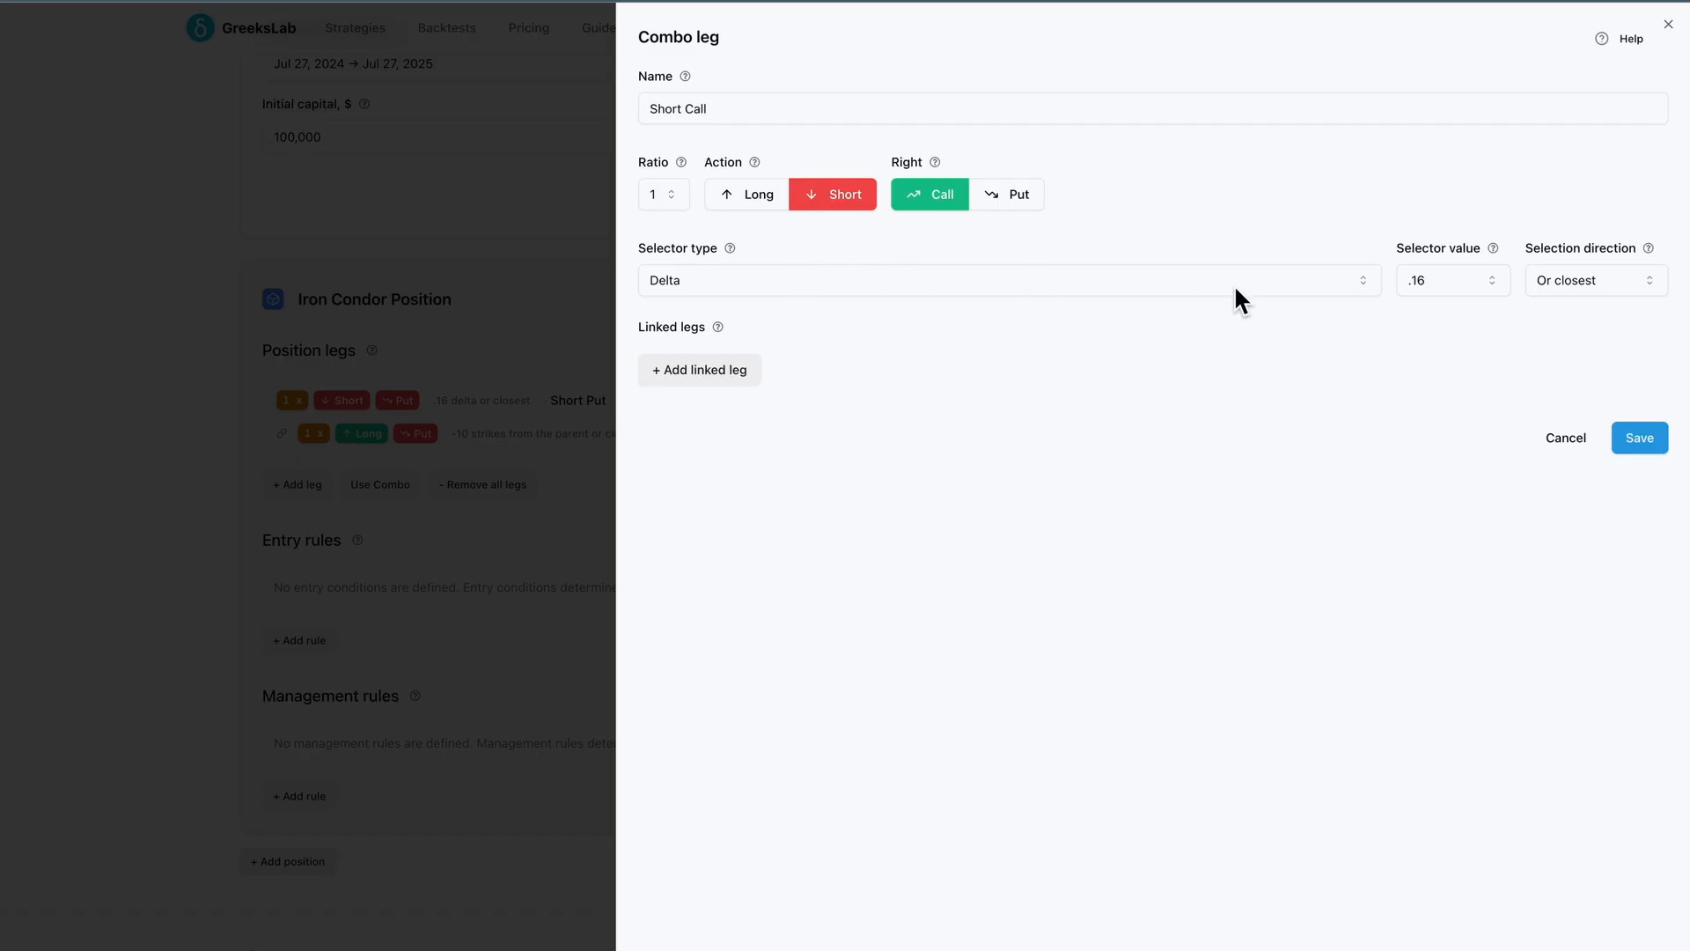
Add a linked leg named Protective Call with a long action
{"action": "left_click", "coordinate": [739, 371]}
{"action": "type", "text": "Protect"}
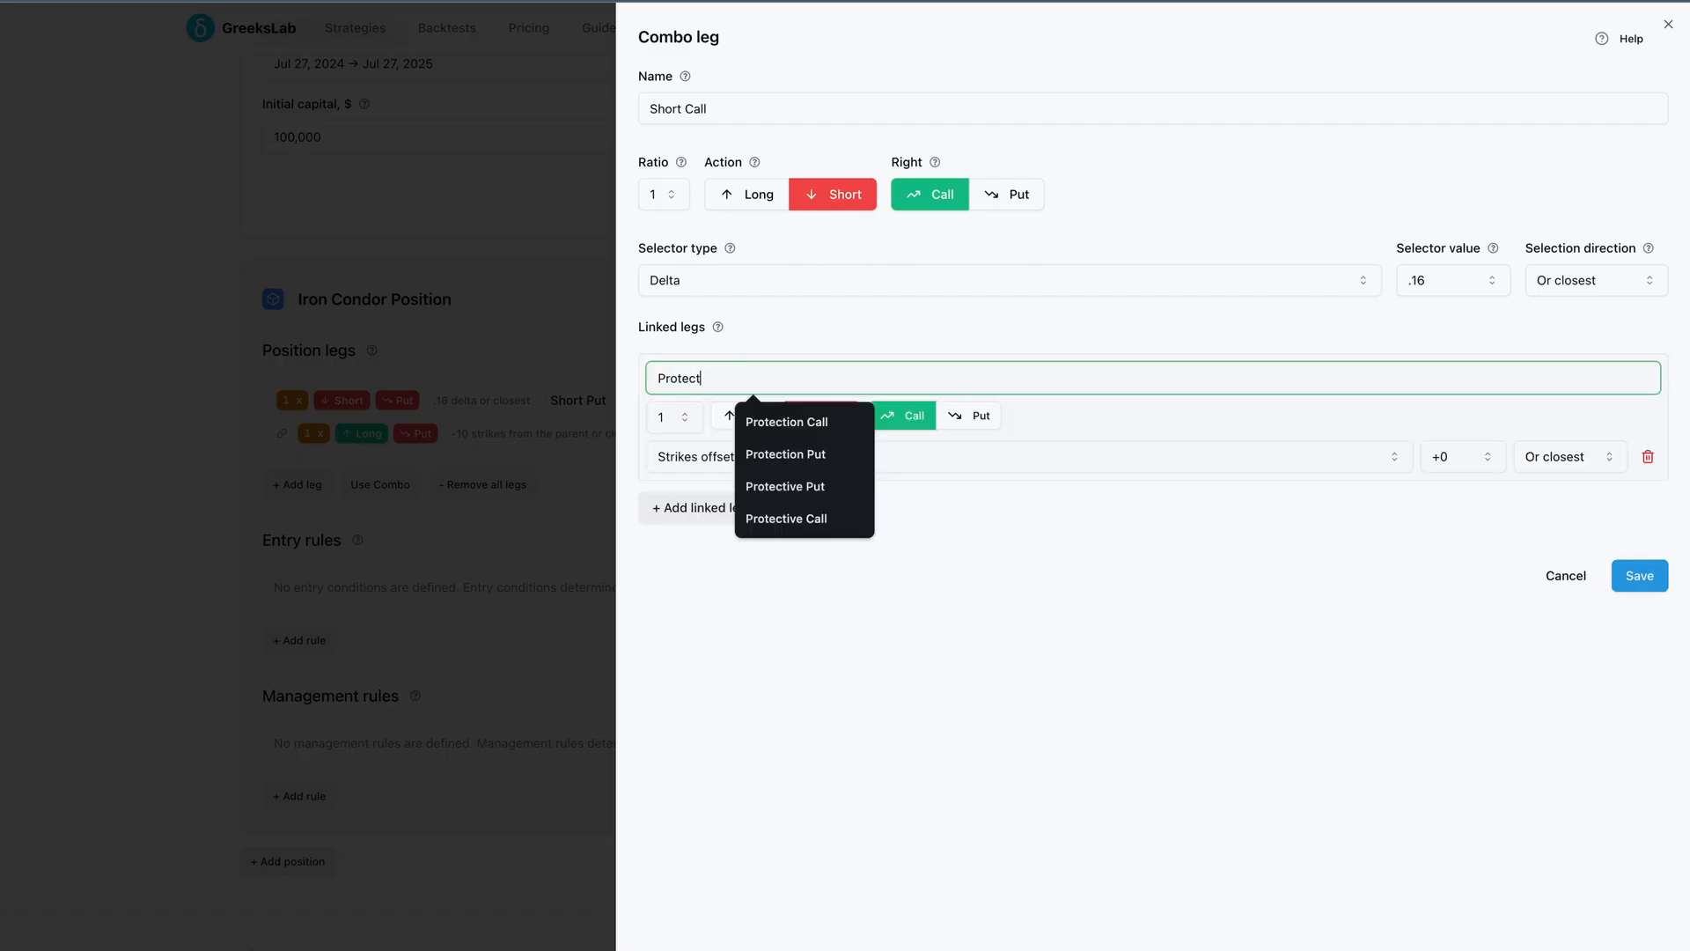
{"action": "type", "text": "ive Call"}
{"action": "left_click", "coordinate": [891, 522]}
{"action": "left_click", "coordinate": [759, 415]}
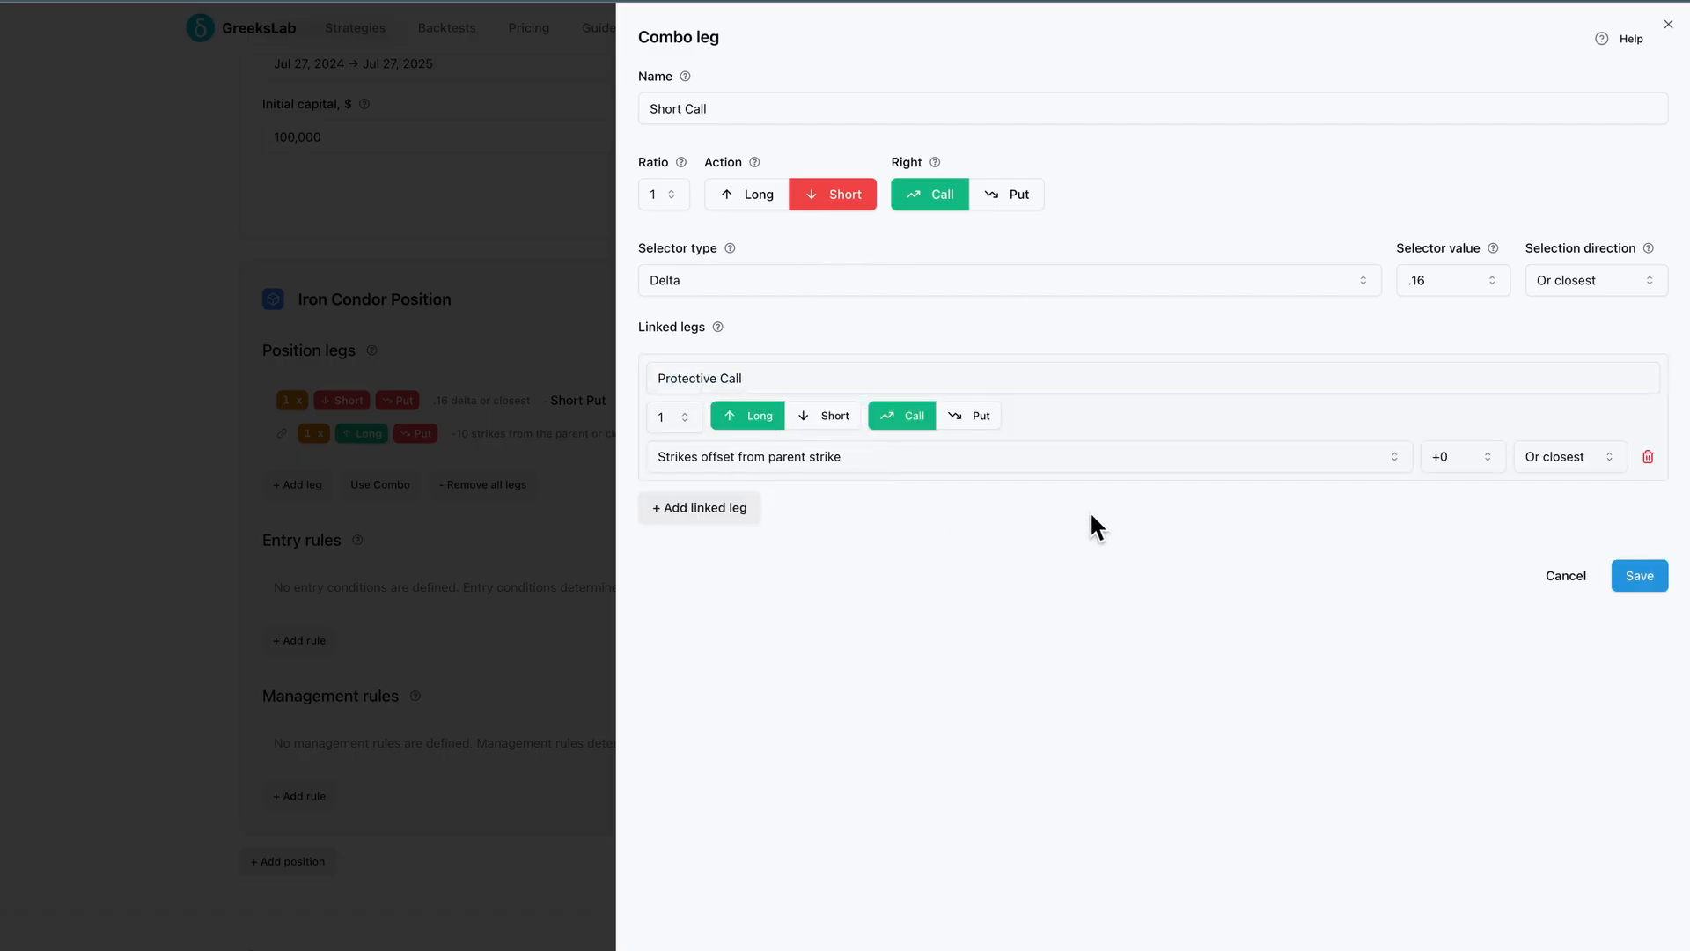
Set the Protective Call's strike offset from the parent strike to +10 and save the combo leg
{"action": "left_click", "coordinate": [1466, 455]}
{"action": "scroll", "coordinate": [1474, 683], "scroll_direction": "down", "scroll_amount": 5}
{"action": "left_click", "coordinate": [1465, 764]}
{"action": "left_click", "coordinate": [1644, 581]}
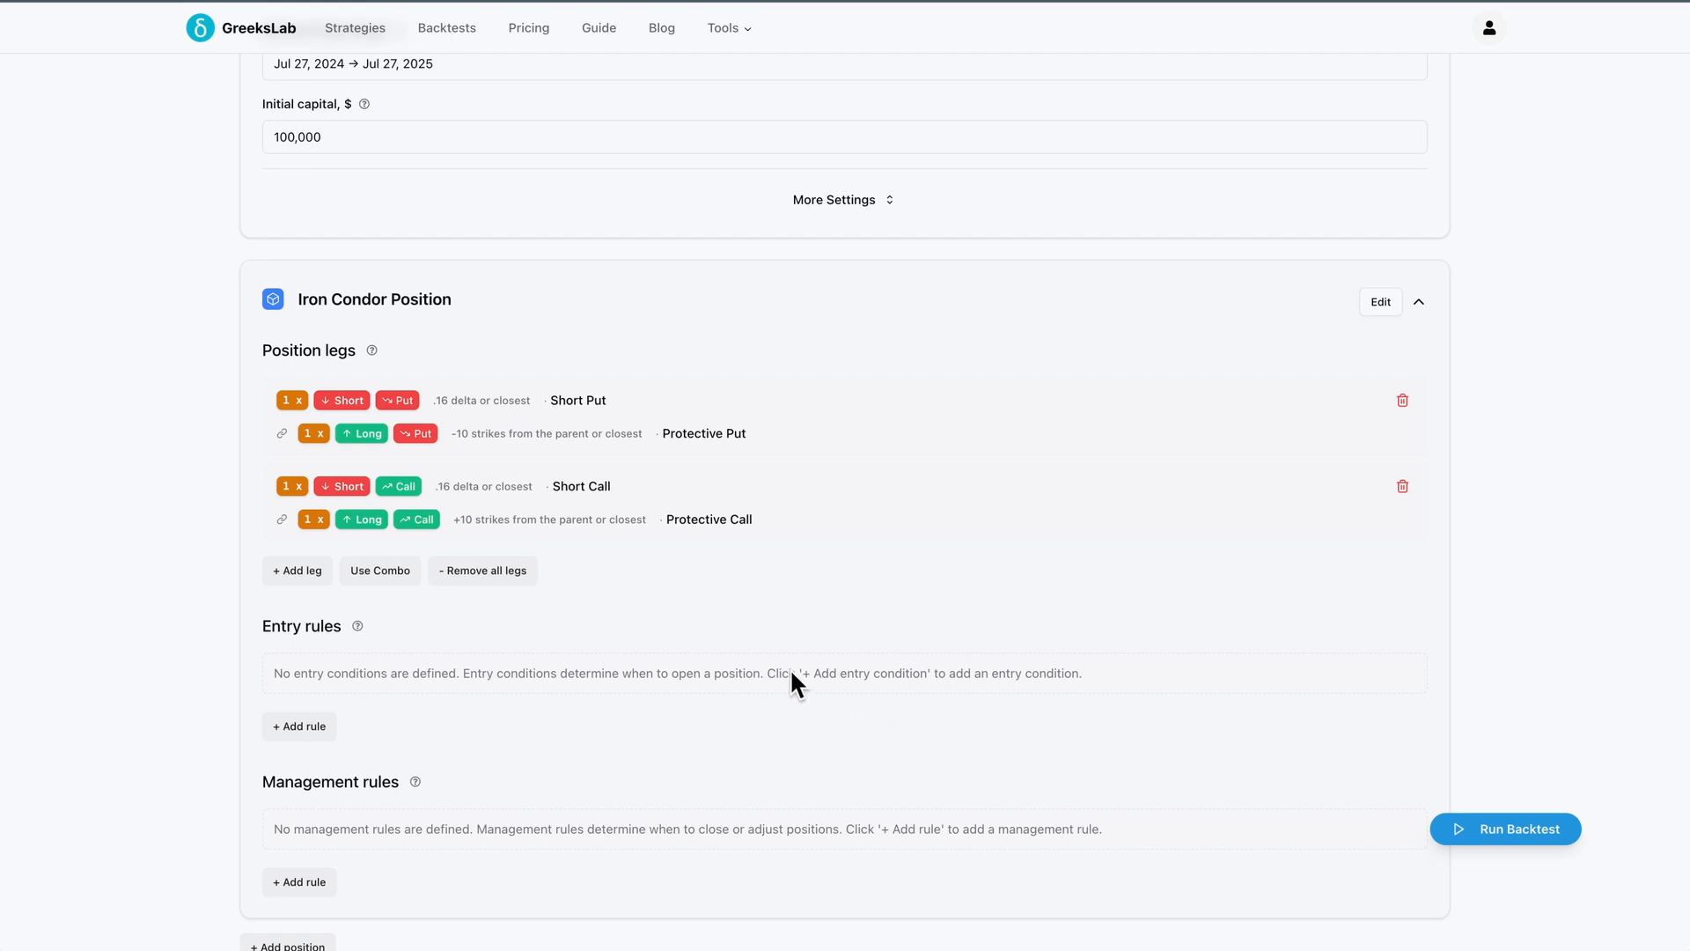
Create a new entry rule for the position and name it Market Open Entry
{"action": "scroll", "coordinate": [789, 668], "scroll_direction": "down", "scroll_amount": 1}
{"action": "scroll", "coordinate": [790, 668], "scroll_direction": "down", "scroll_amount": 1}
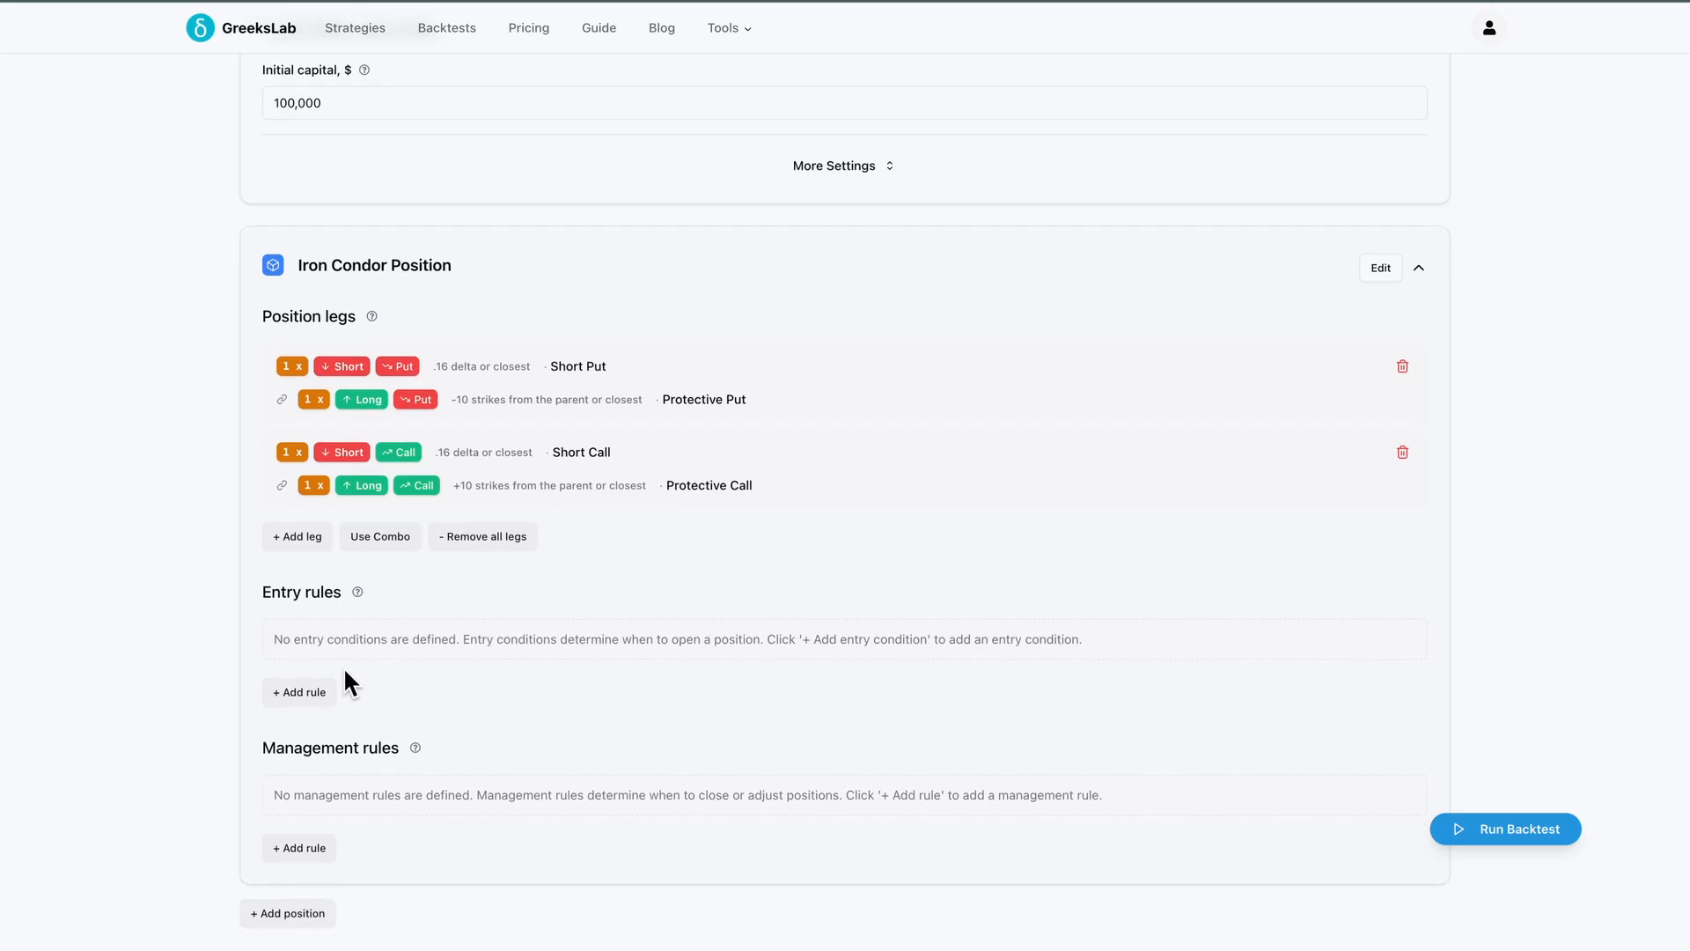
{"action": "left_click", "coordinate": [316, 691]}
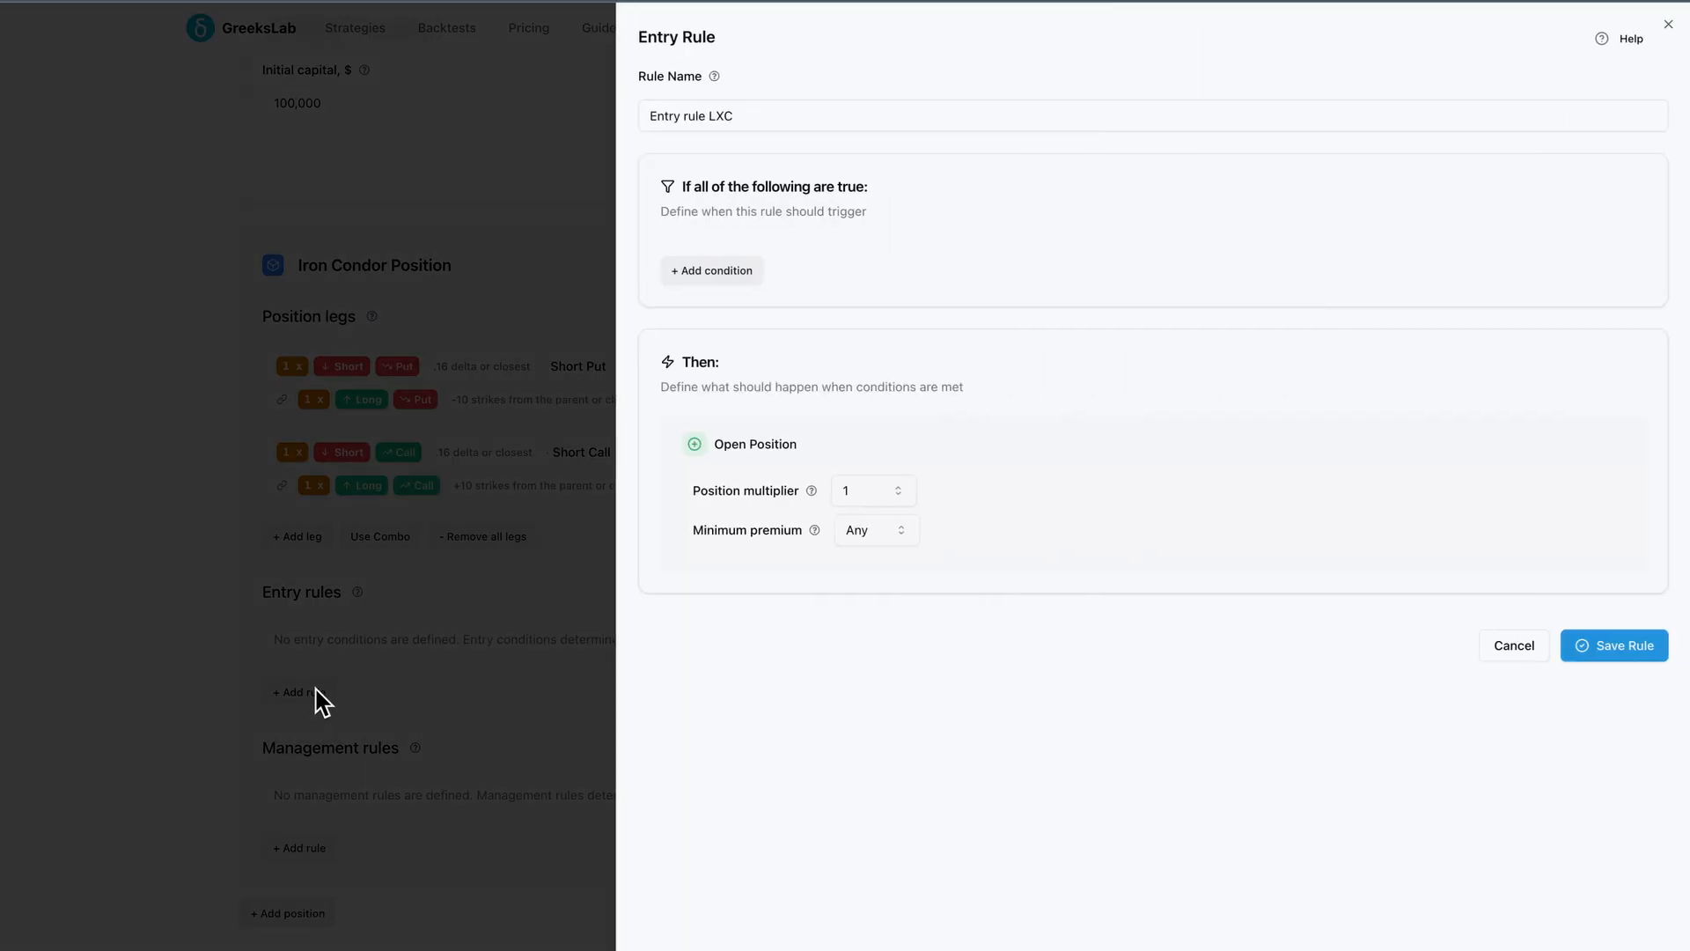
{"action": "triple_click", "coordinate": [745, 116]}
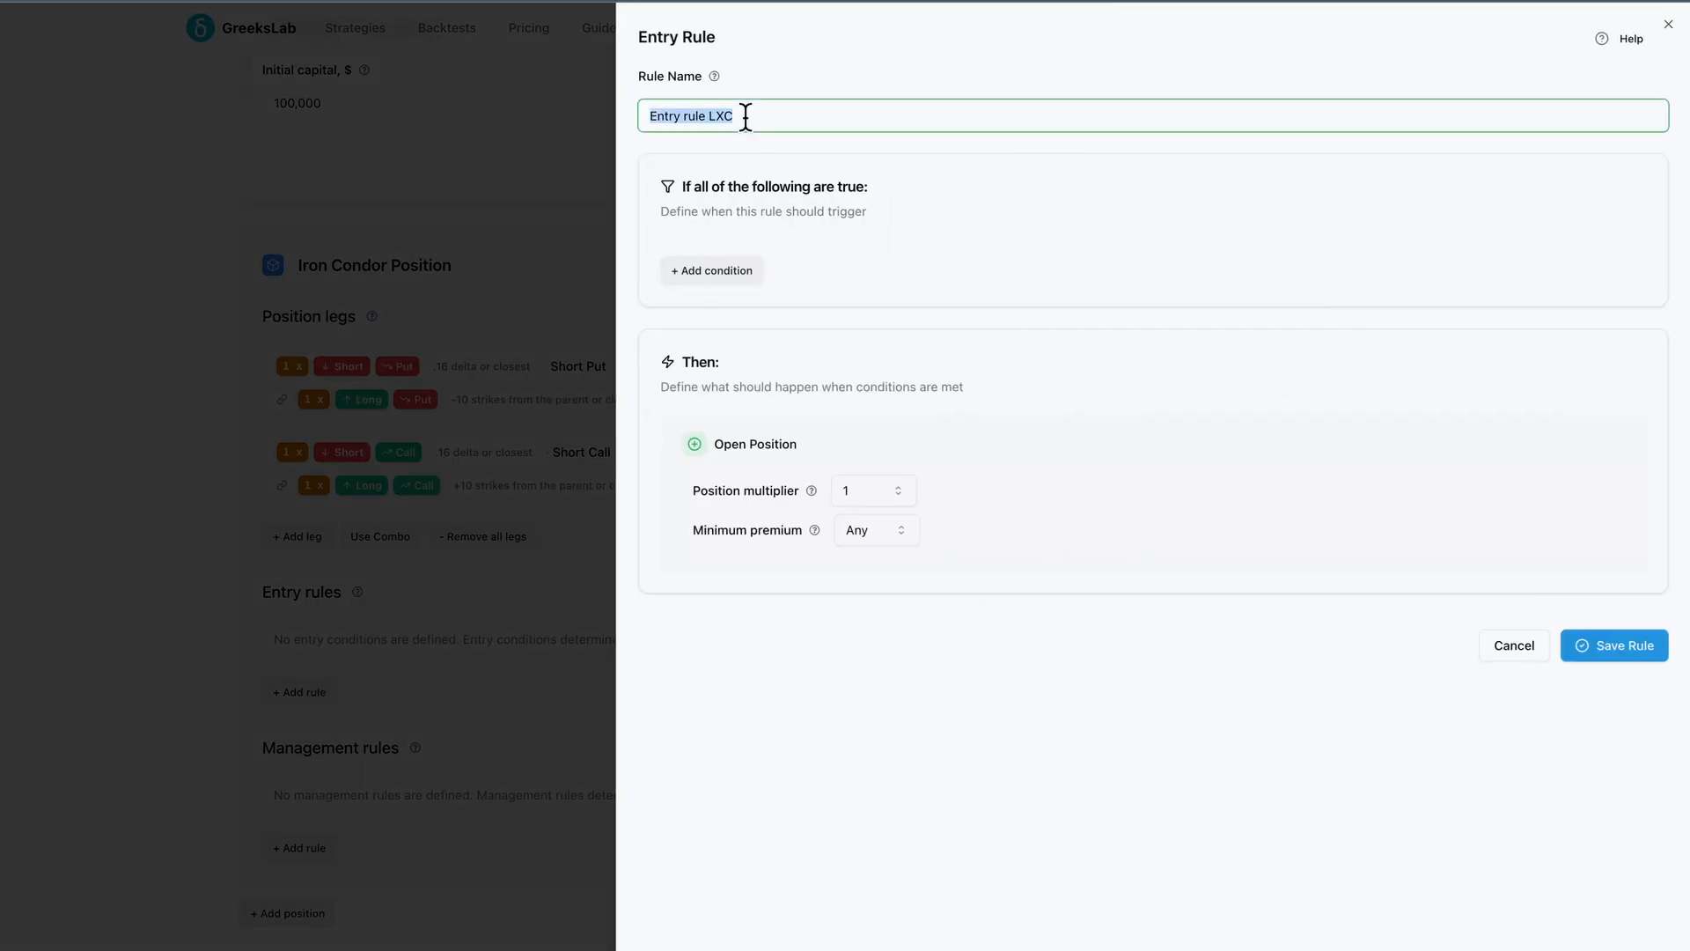
{"action": "type", "text": "Market Open Entry"}
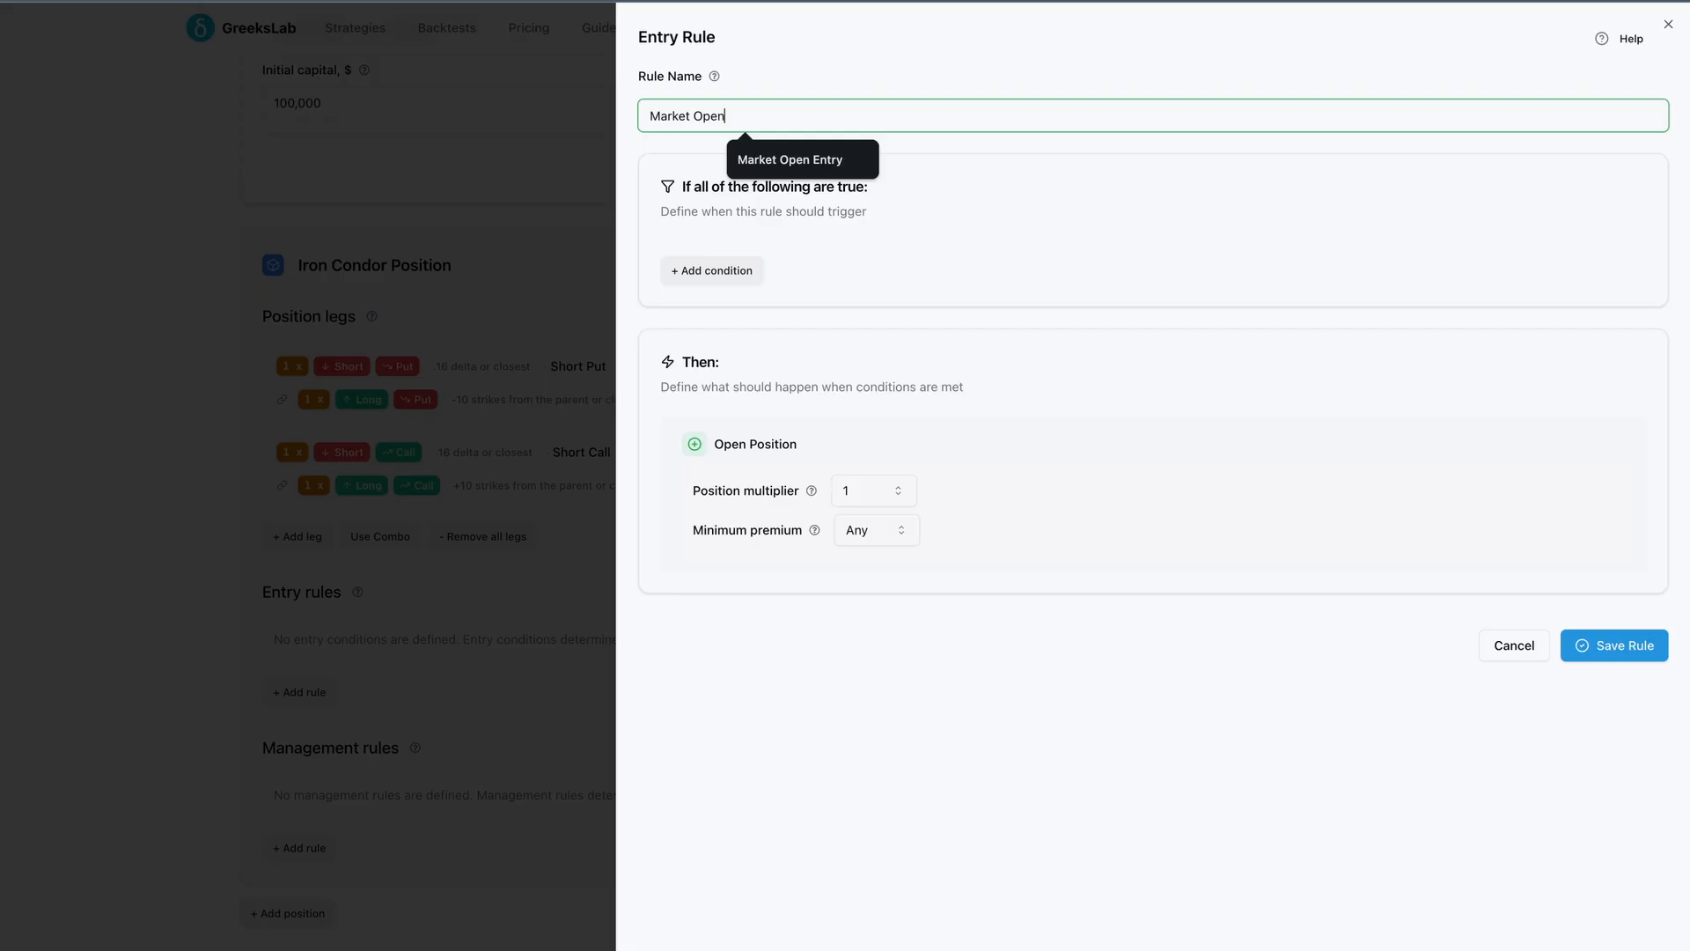
Add a Market time condition requiring the time to be later than or equal to 09:31
{"action": "left_click", "coordinate": [874, 220]}
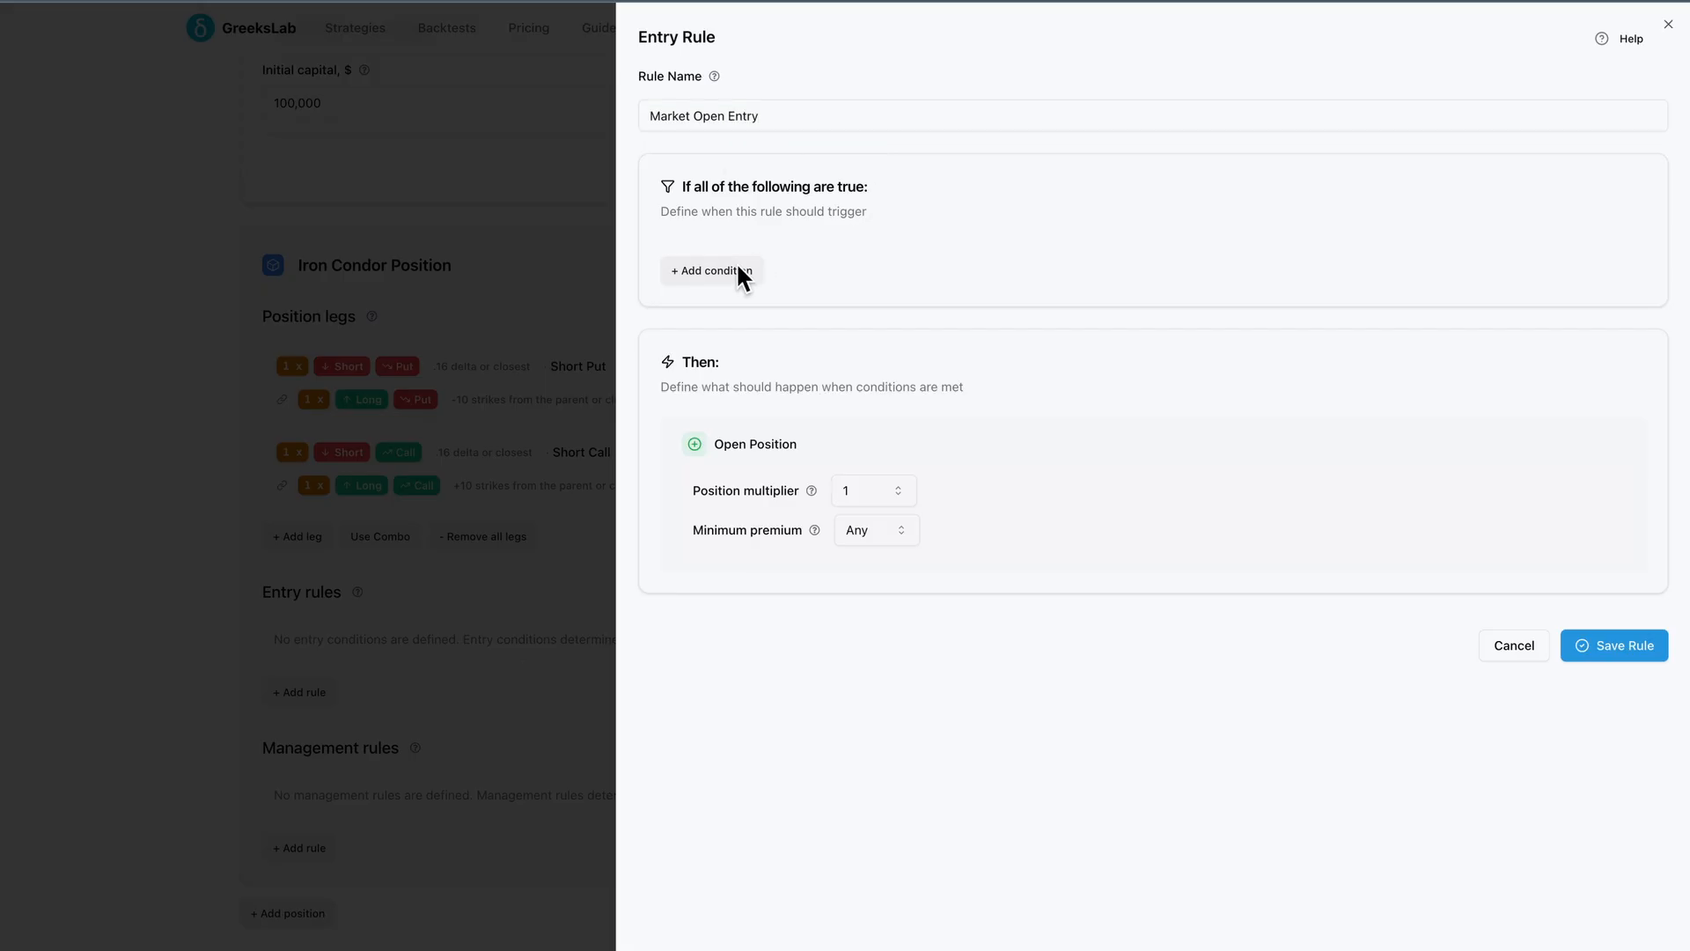
{"action": "left_click", "coordinate": [740, 272]}
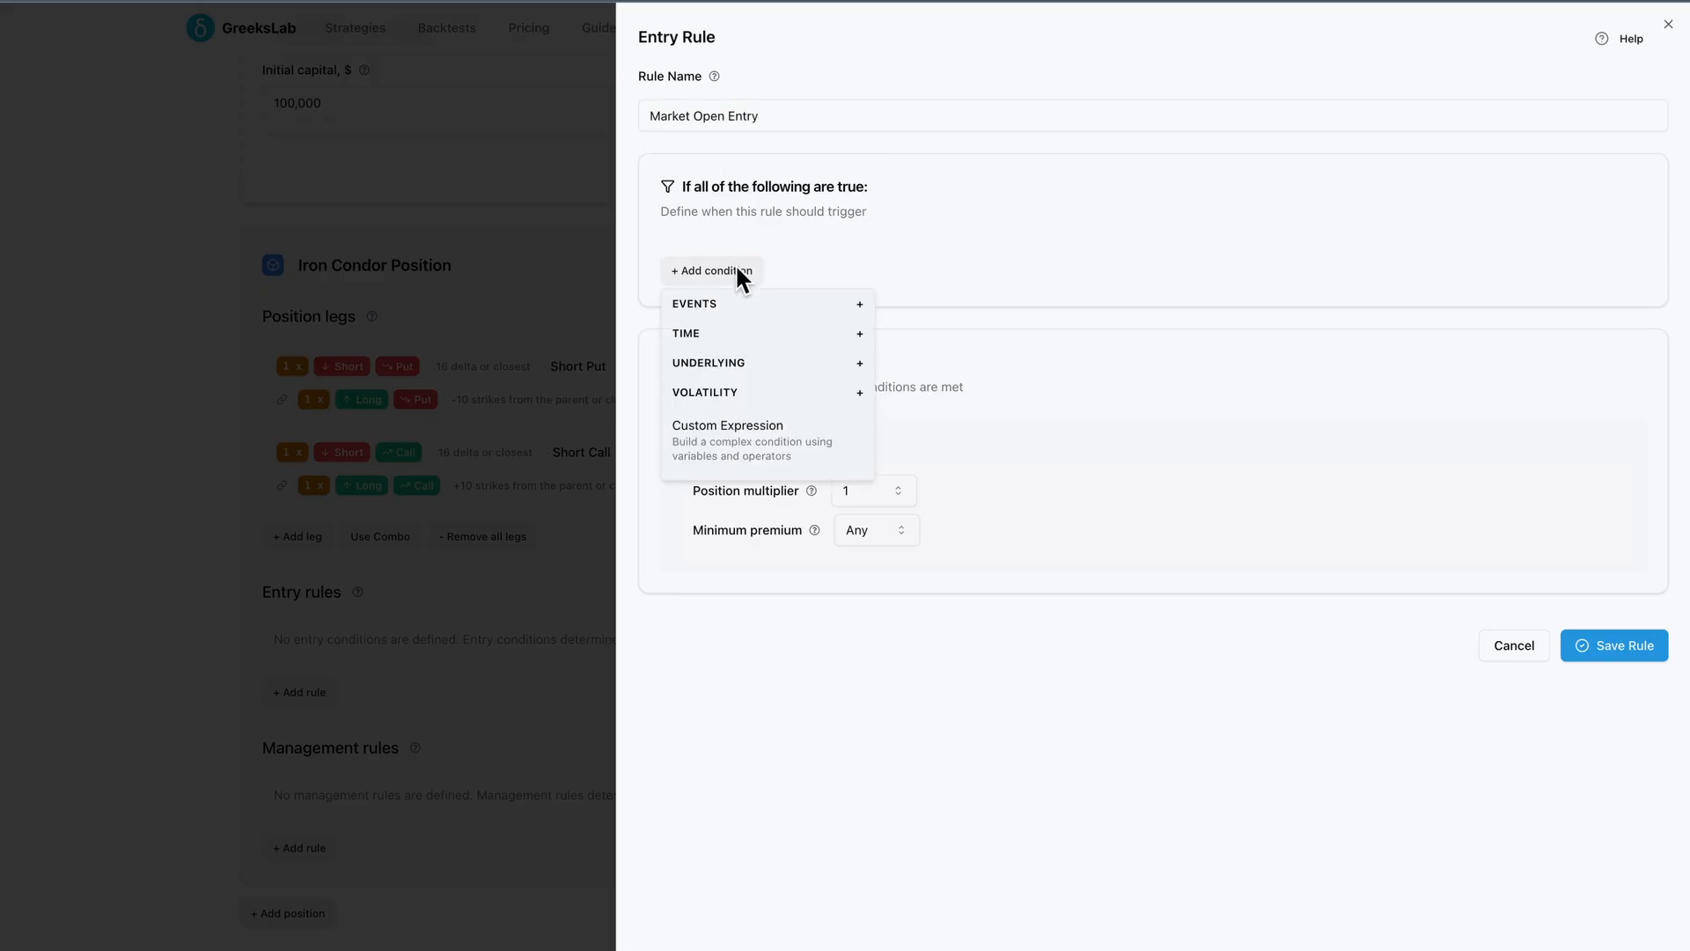
{"action": "left_click", "coordinate": [737, 326]}
{"action": "left_click", "coordinate": [746, 426]}
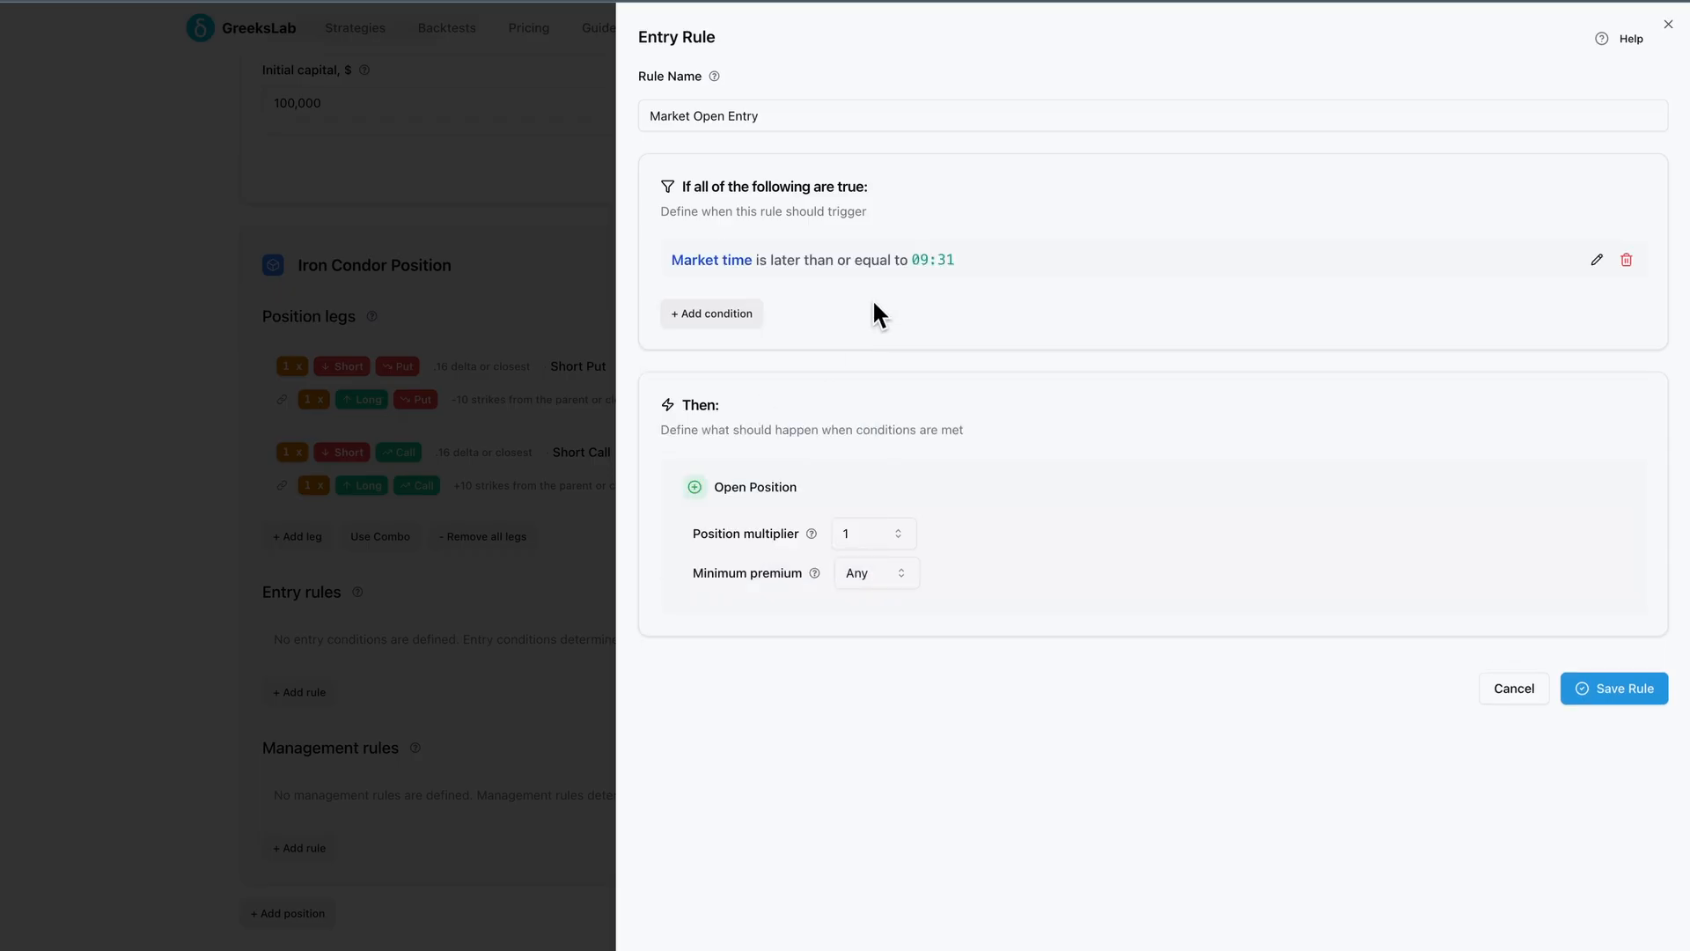
{"action": "left_click", "coordinate": [1088, 266]}
Add a Fed Day condition set to false
{"action": "left_click", "coordinate": [736, 315]}
{"action": "left_click", "coordinate": [736, 343]}
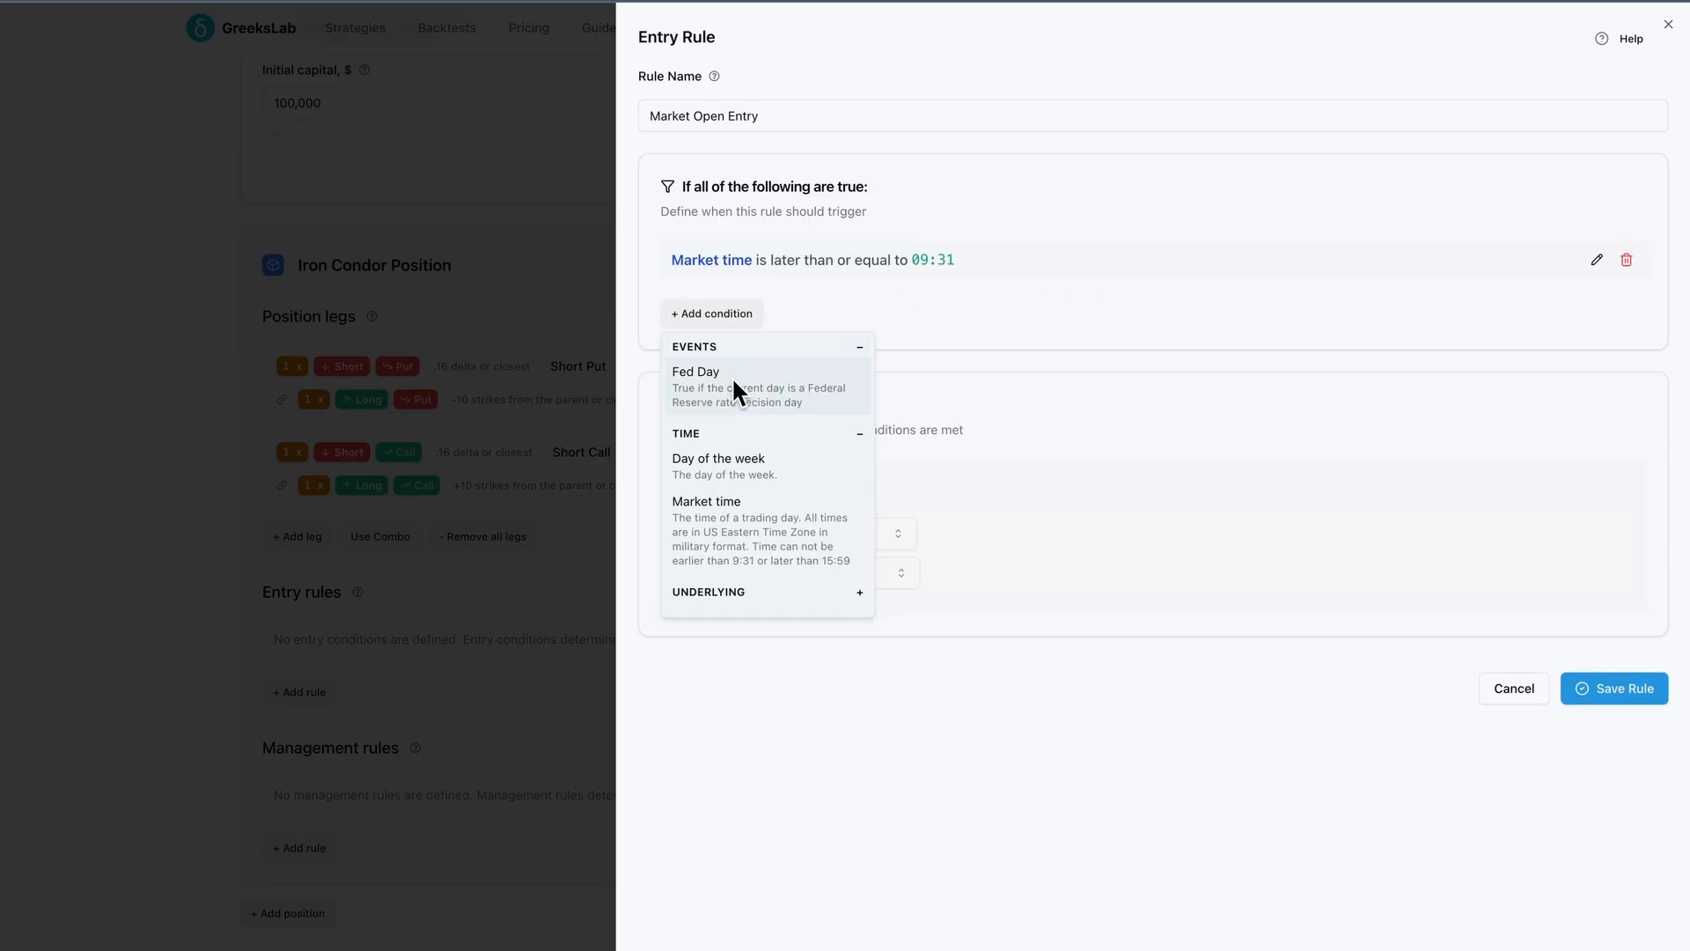
{"action": "left_click", "coordinate": [732, 377]}
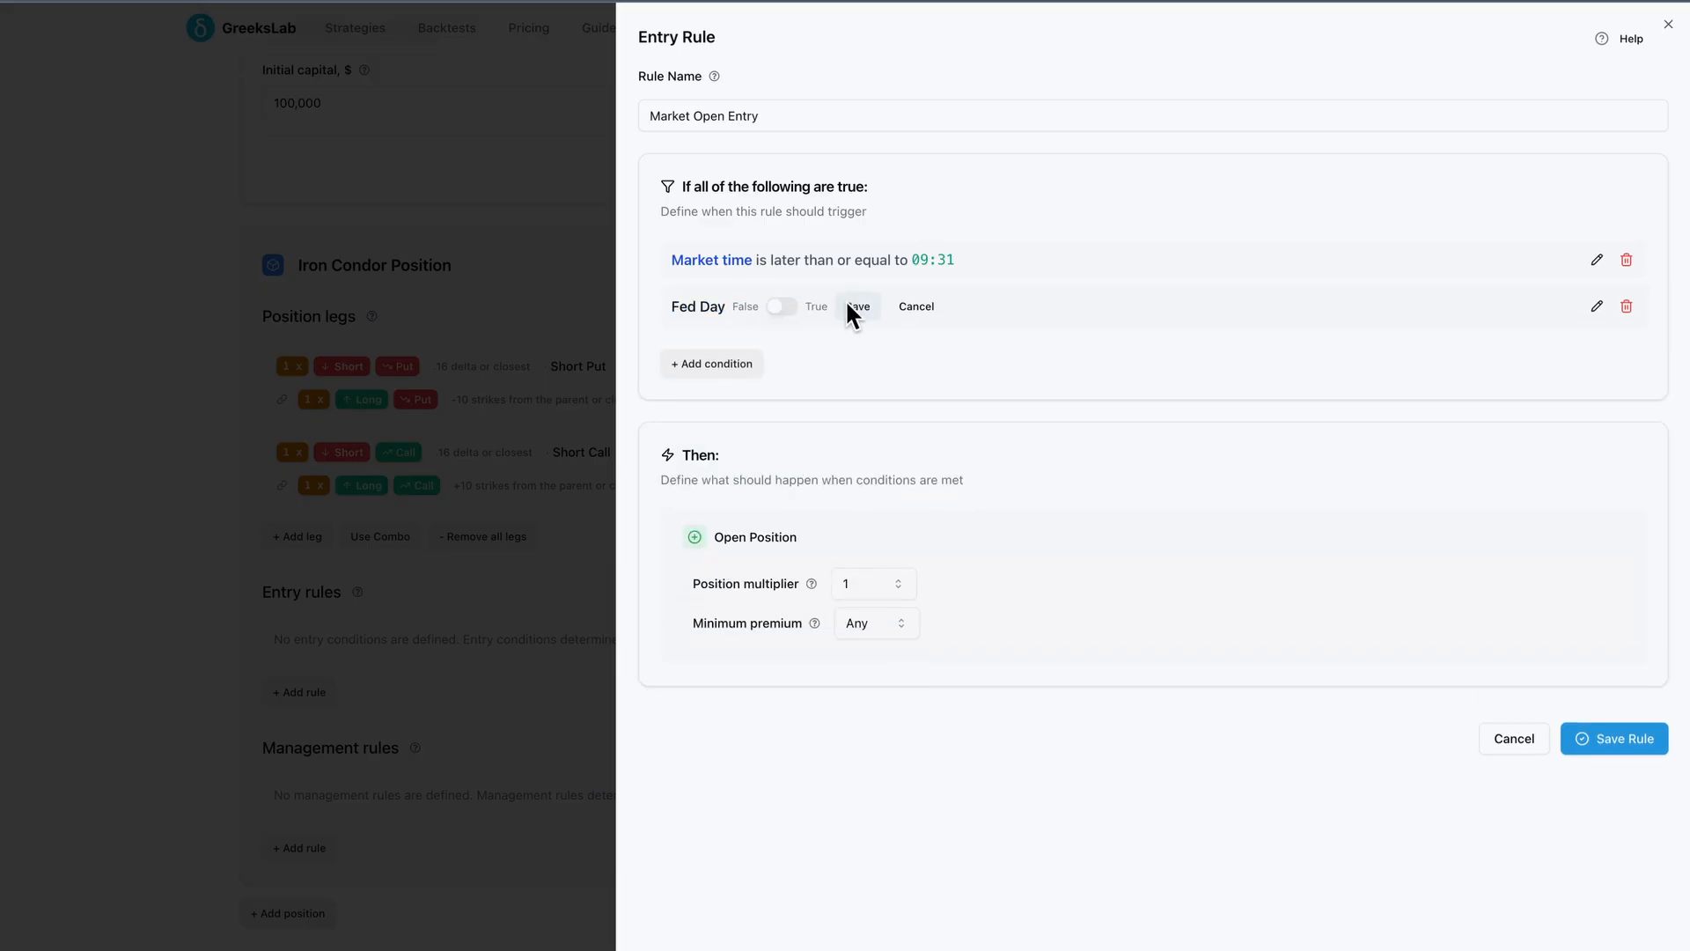
{"action": "left_click", "coordinate": [846, 302]}
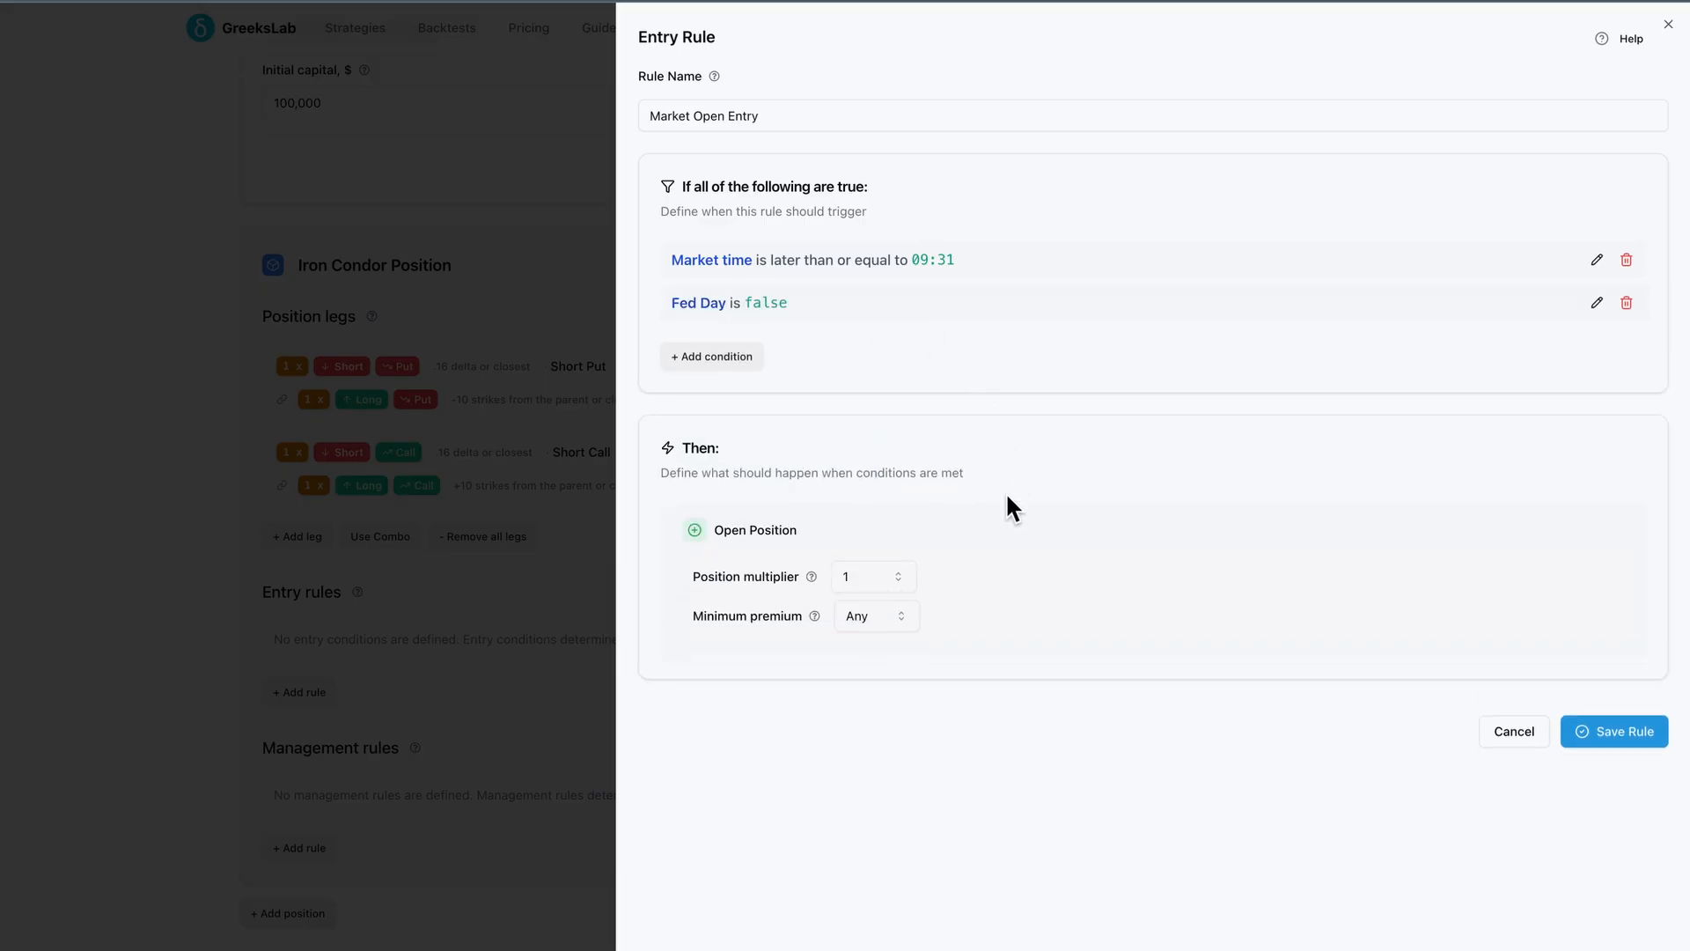
Save the entry rule with a position multiplier of 1 and any minimum premium
{"action": "left_click", "coordinate": [905, 577]}
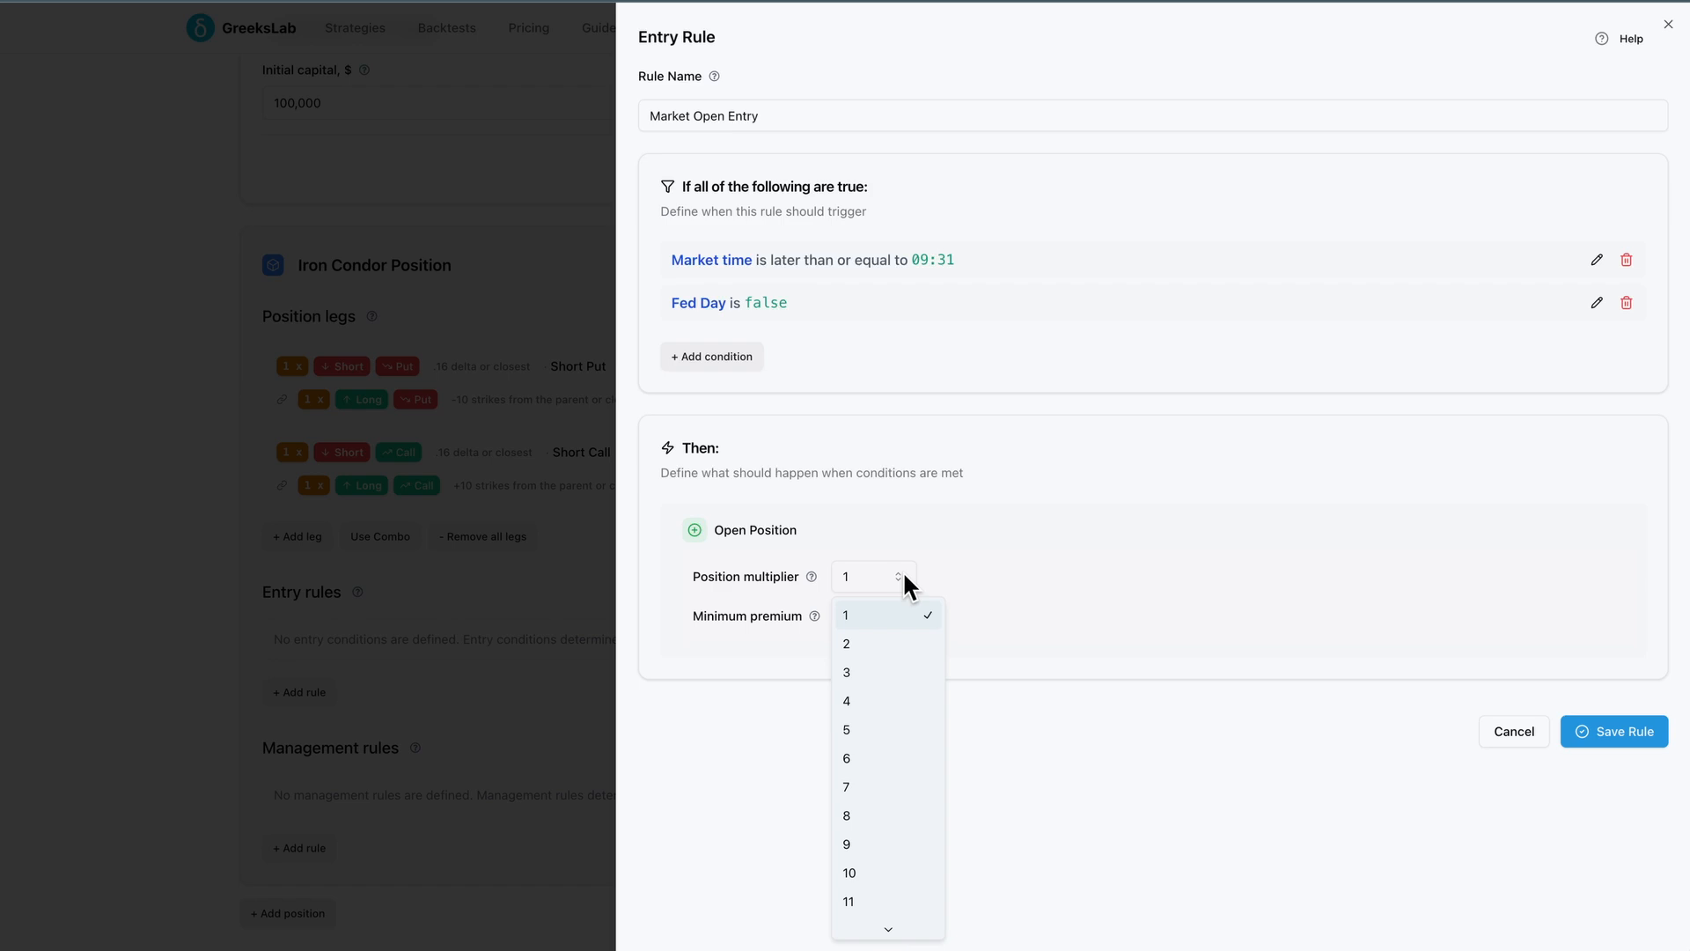
{"action": "left_click", "coordinate": [905, 577]}
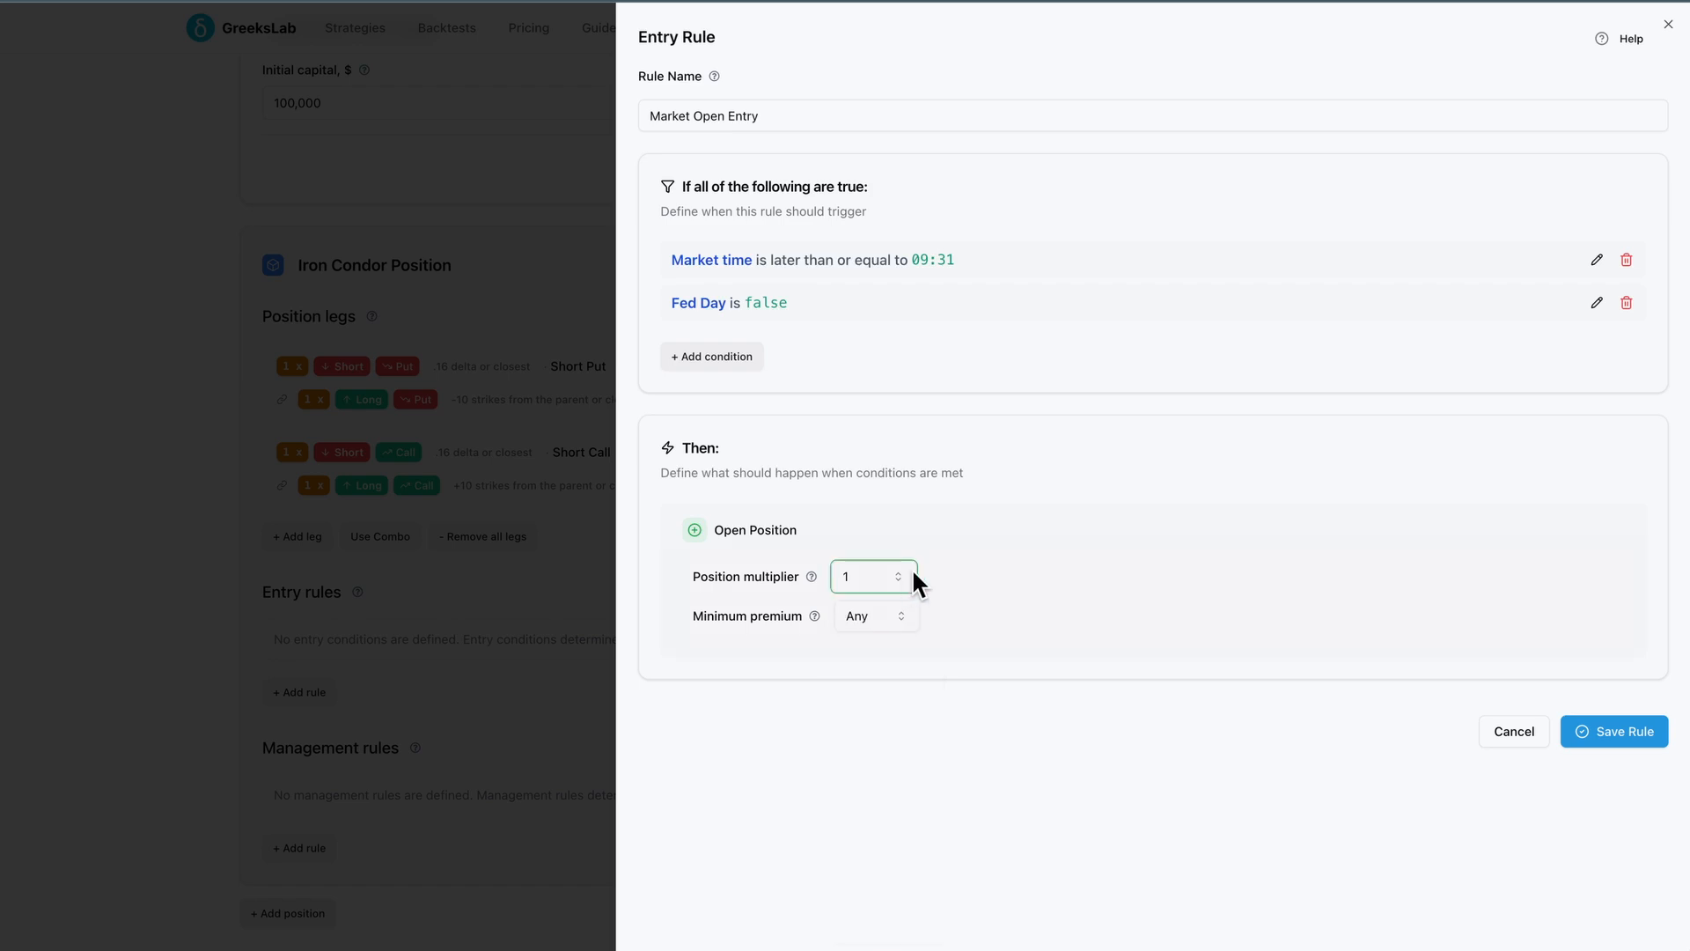
{"action": "left_click", "coordinate": [979, 546]}
{"action": "left_click", "coordinate": [1584, 730]}
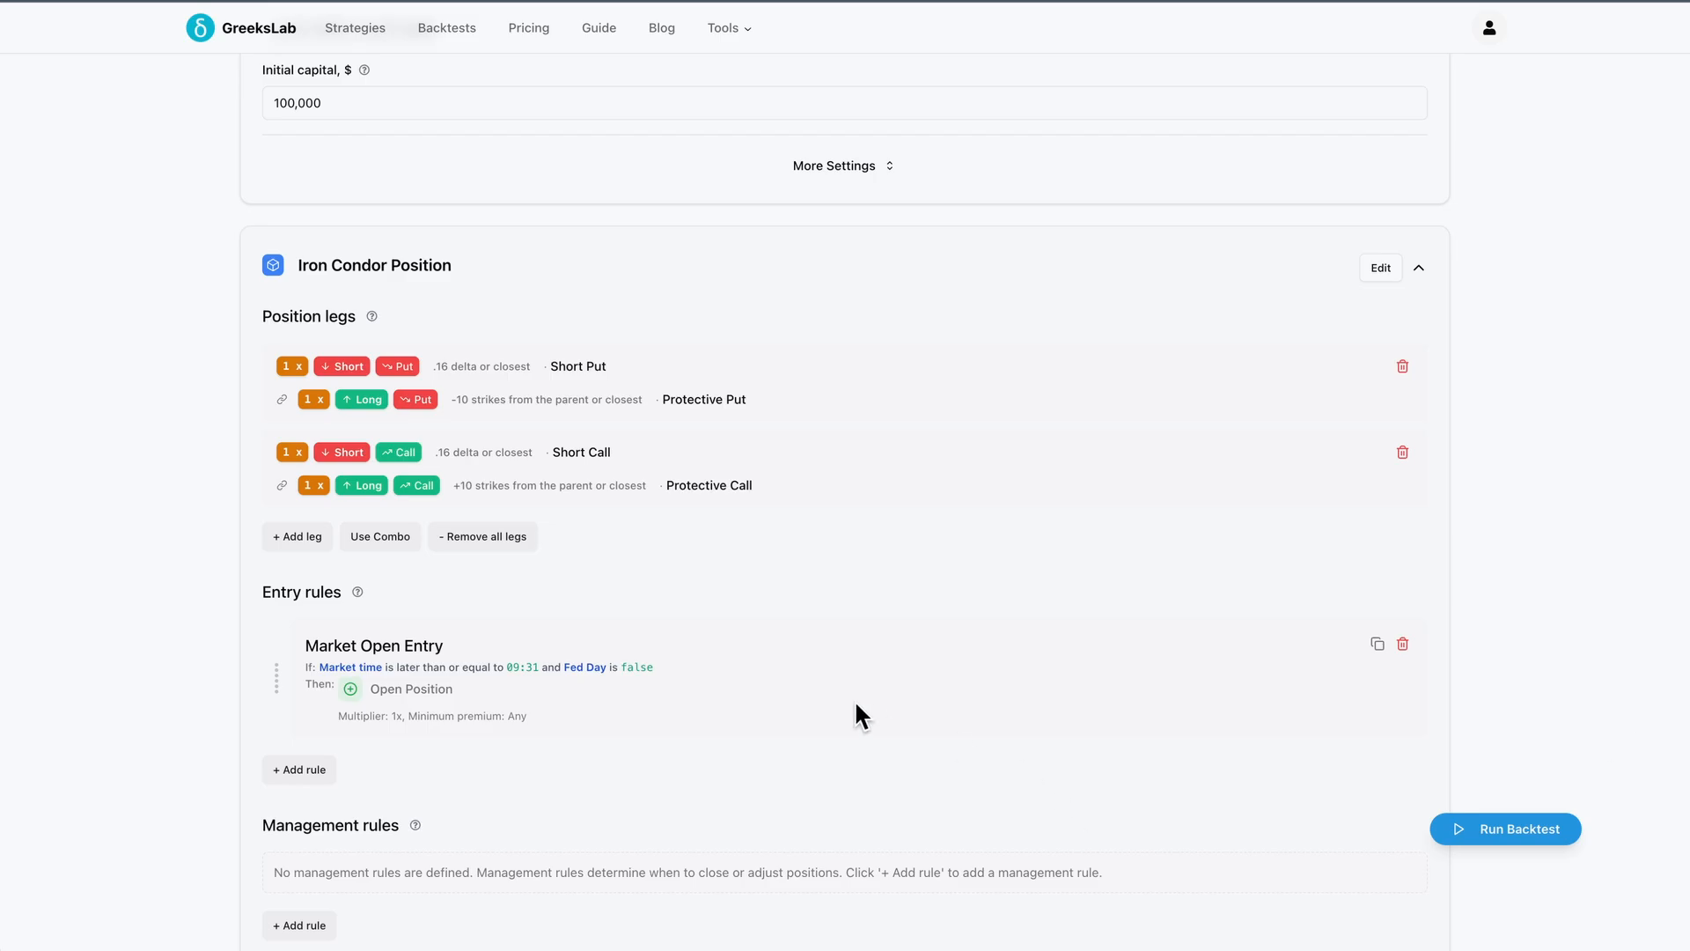
Add a new management rule named Take Profit with a Close Position action
{"action": "scroll", "coordinate": [854, 699], "scroll_direction": "down", "scroll_amount": 2}
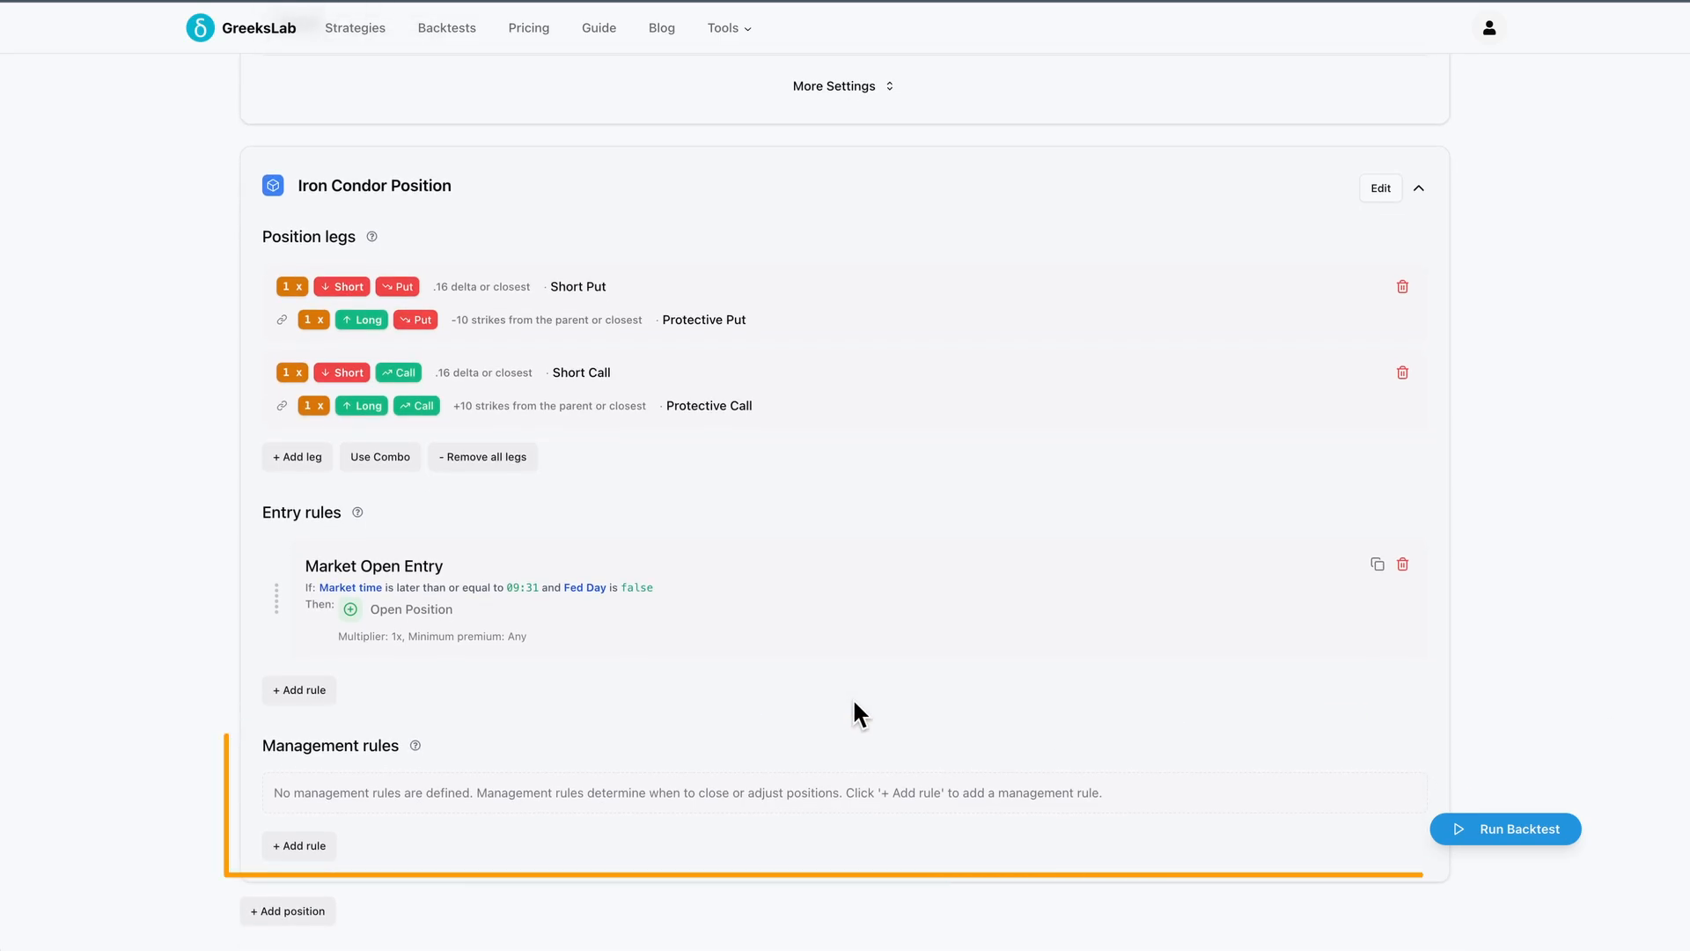
{"action": "left_click", "coordinate": [322, 843]}
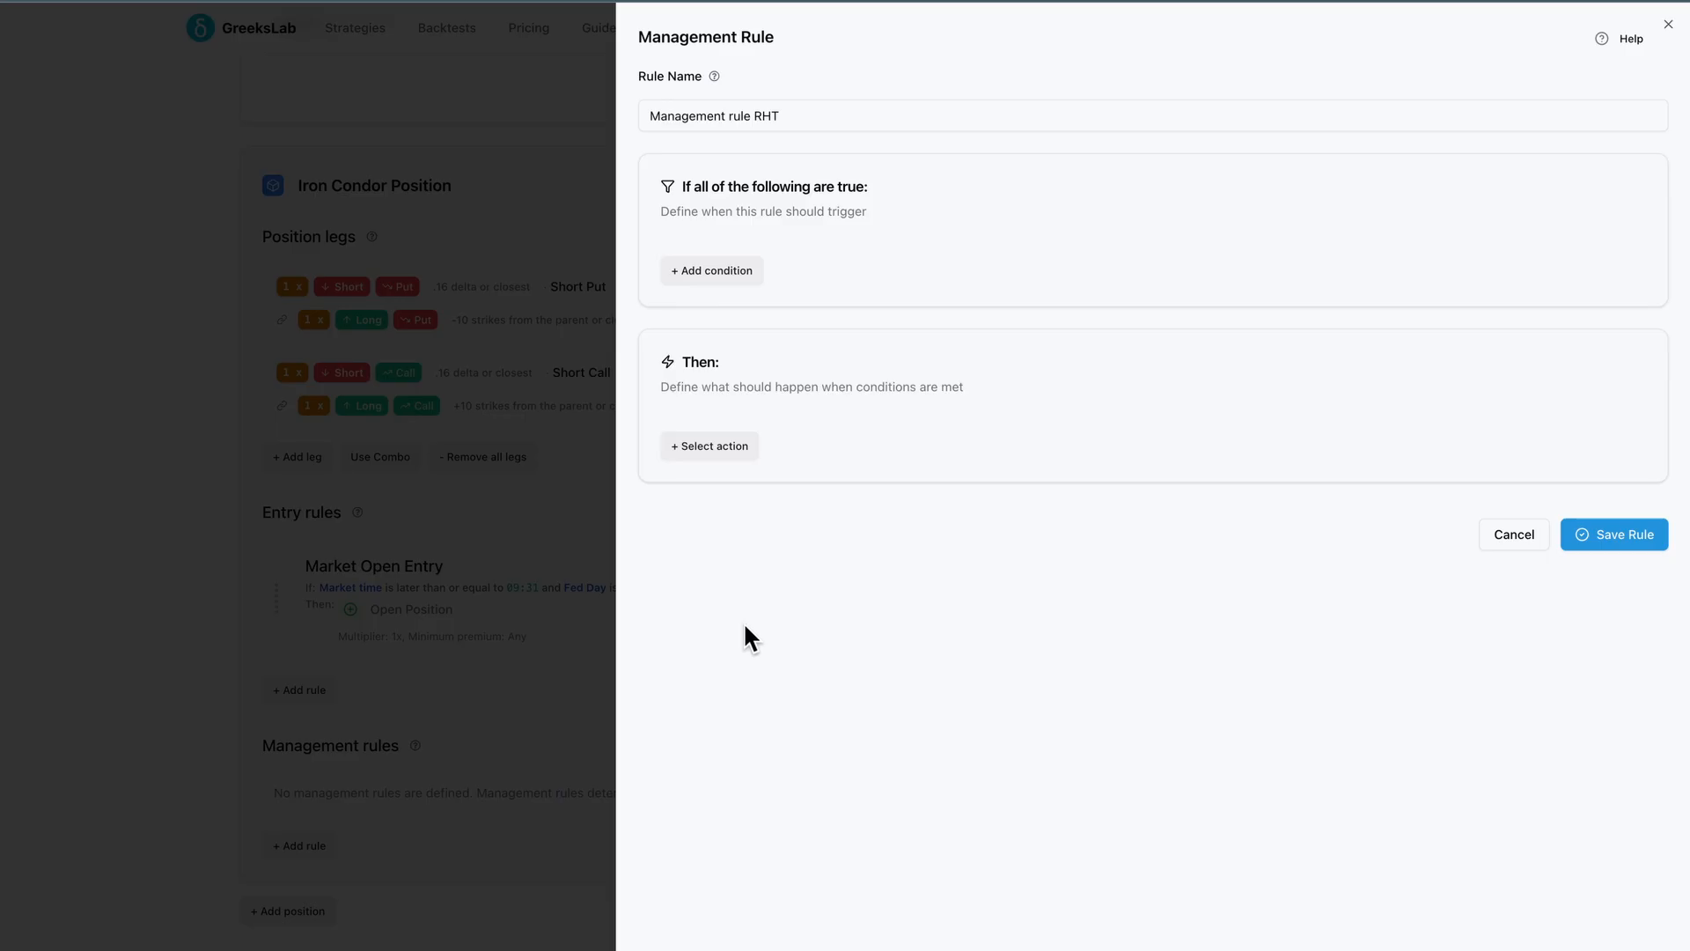
{"action": "left_click", "coordinate": [724, 447]}
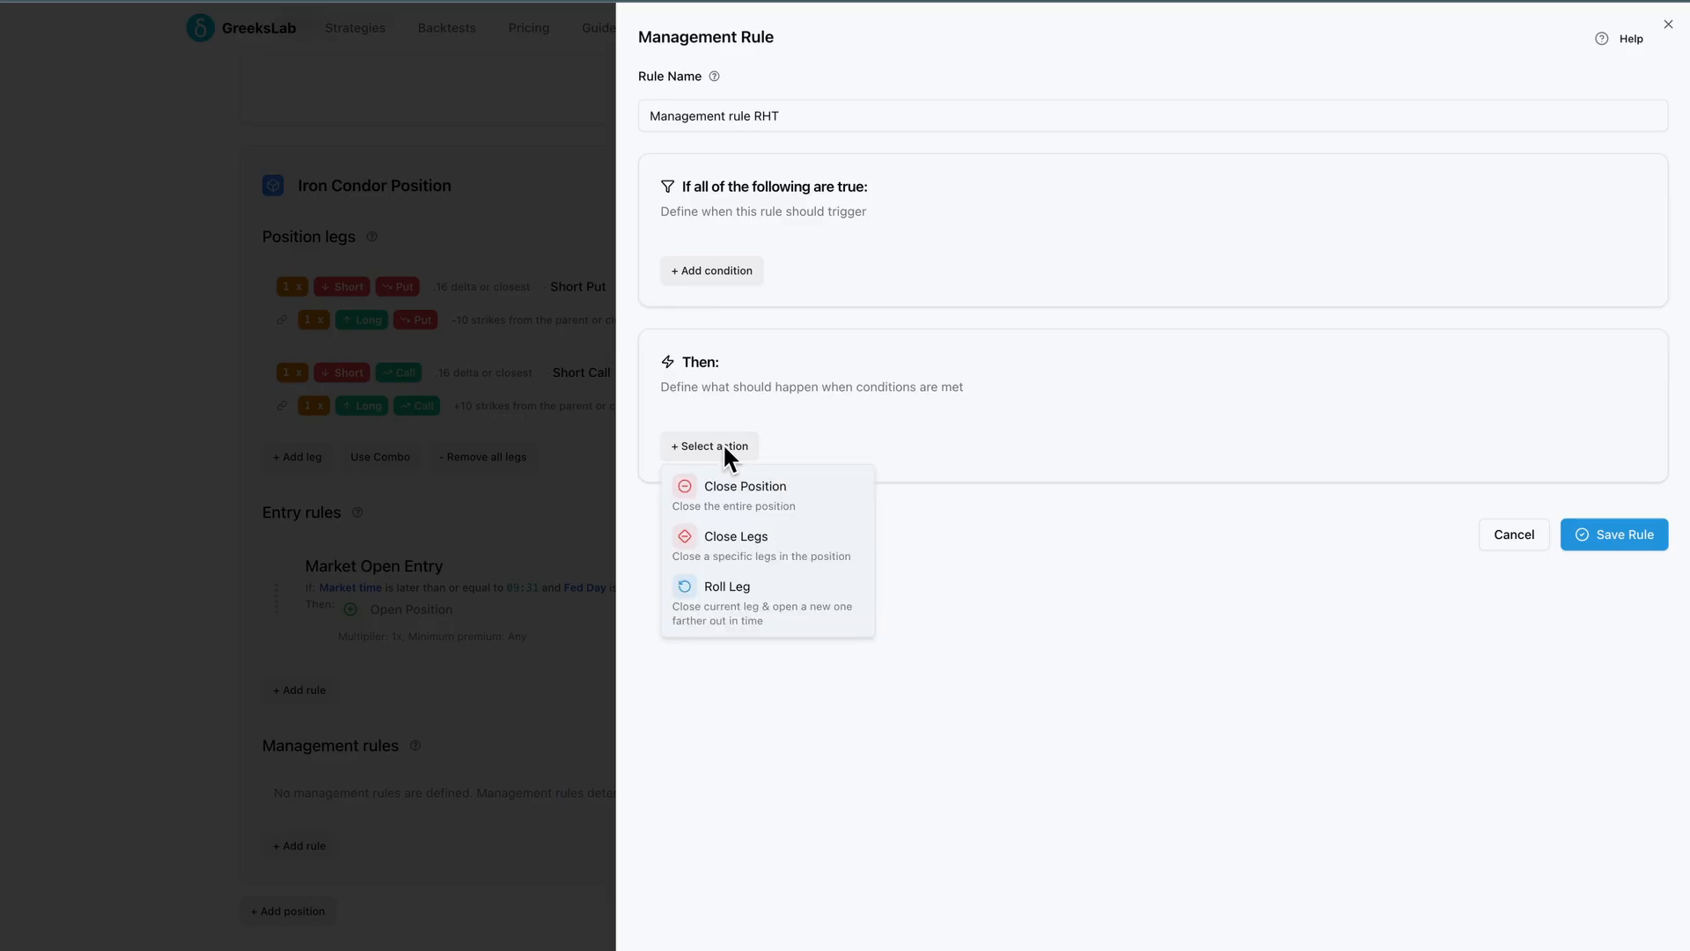
{"action": "left_click", "coordinate": [741, 504]}
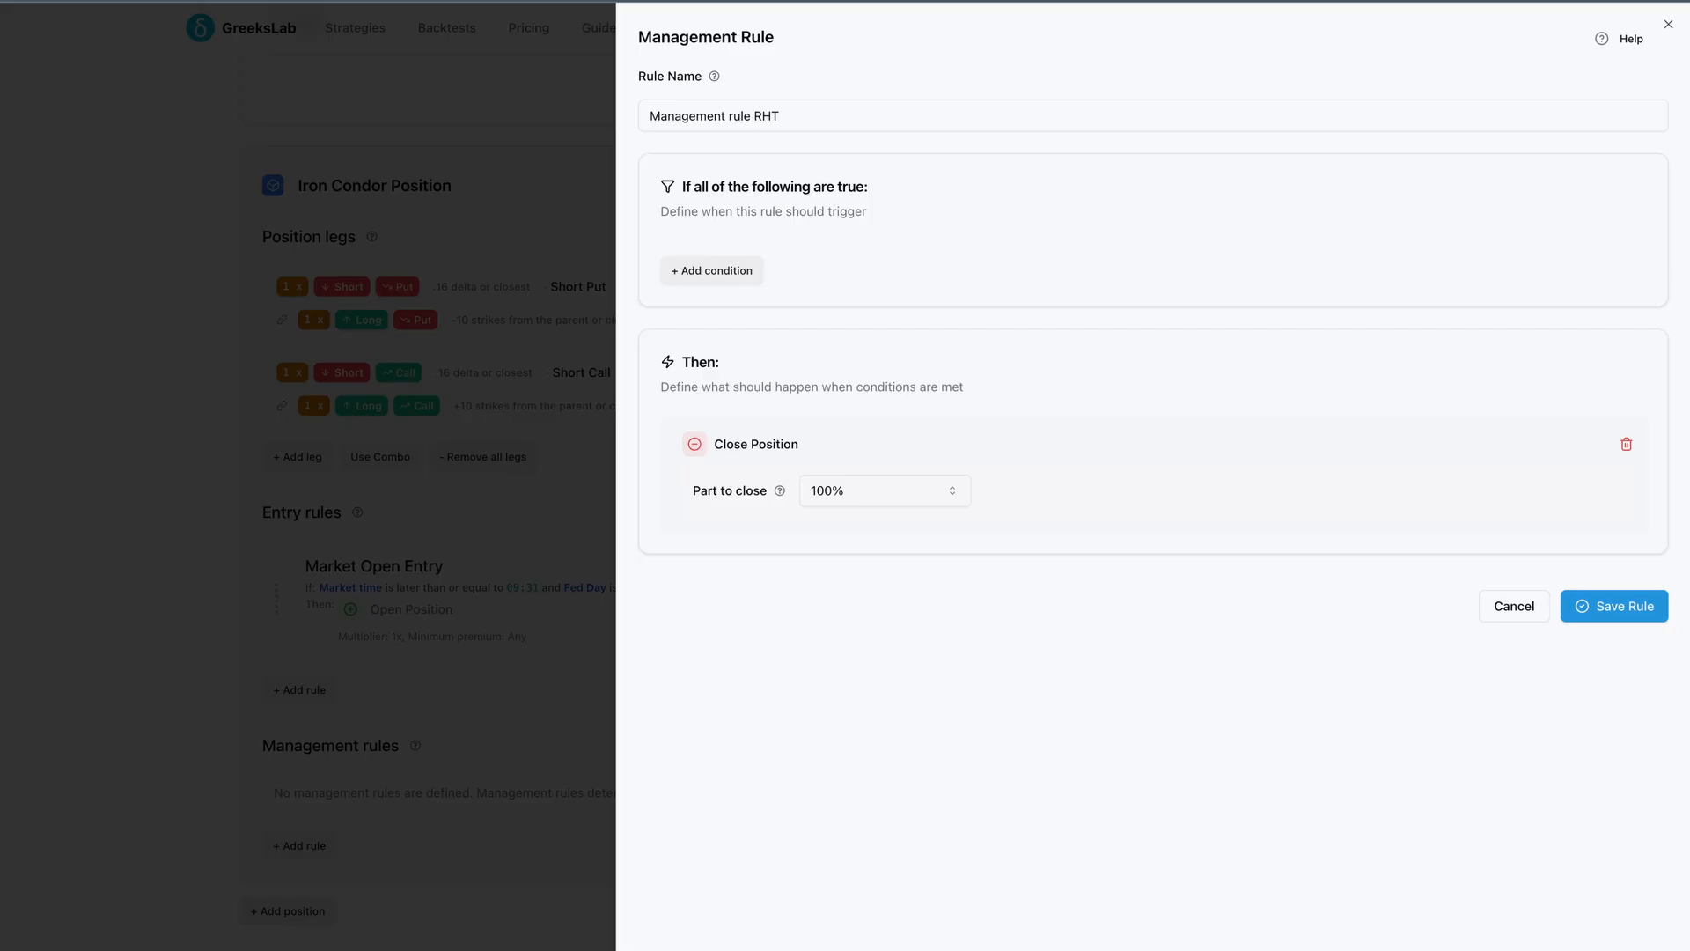
{"action": "triple_click", "coordinate": [736, 118]}
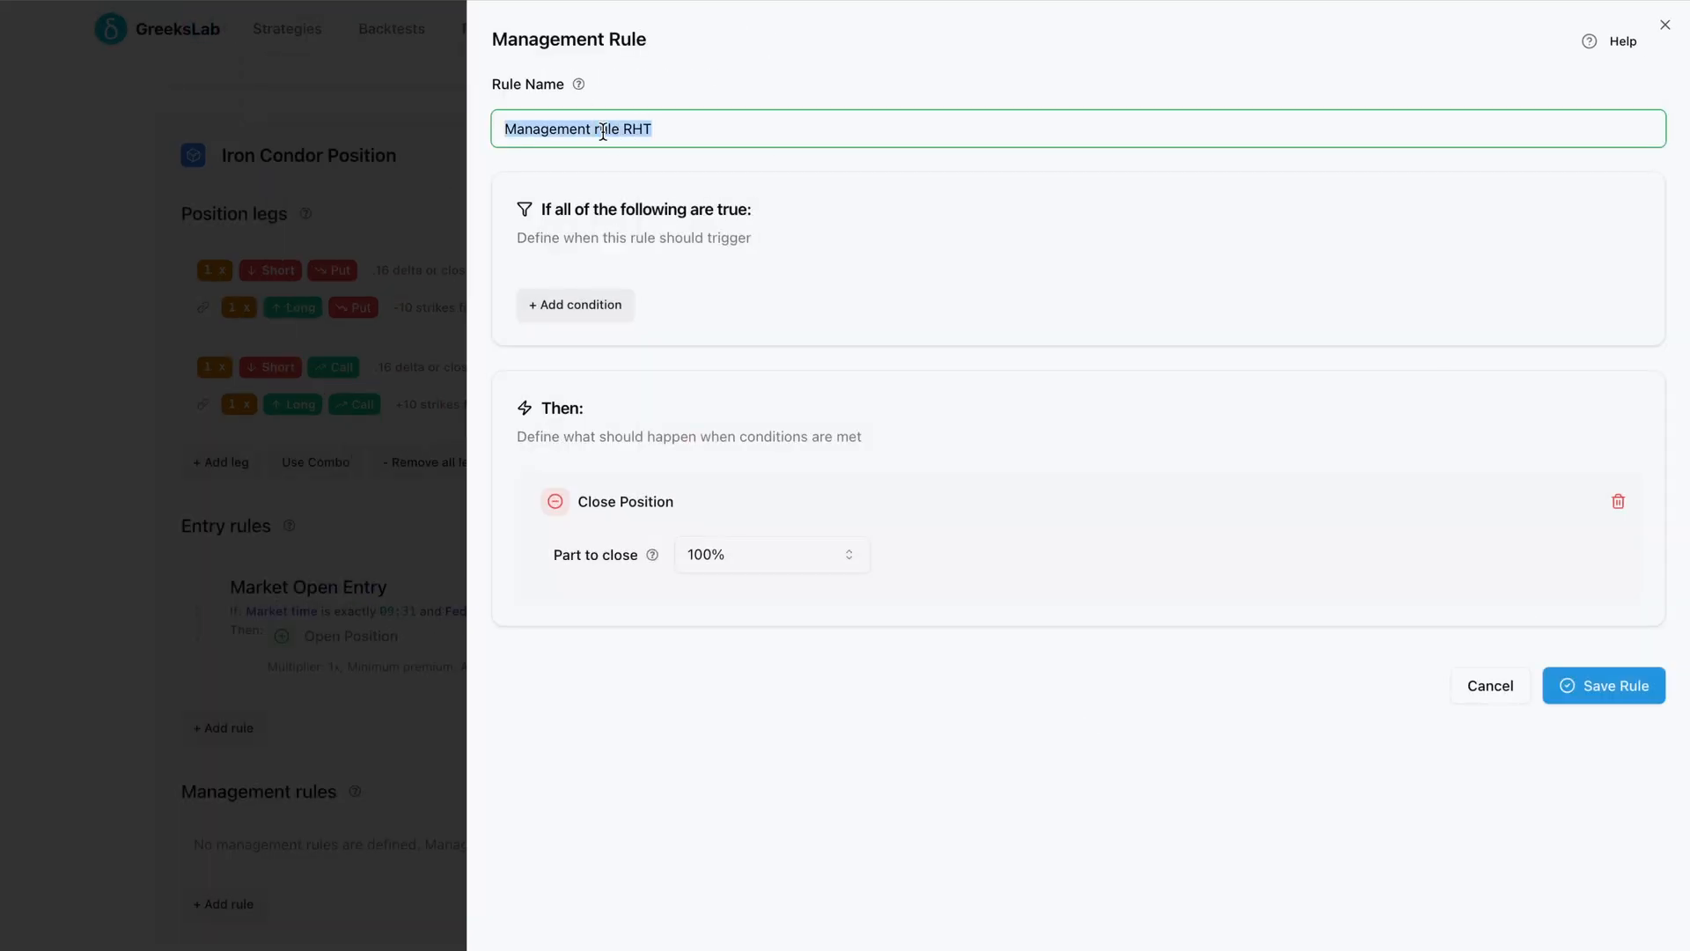
{"action": "type", "text": "Take Profit"}
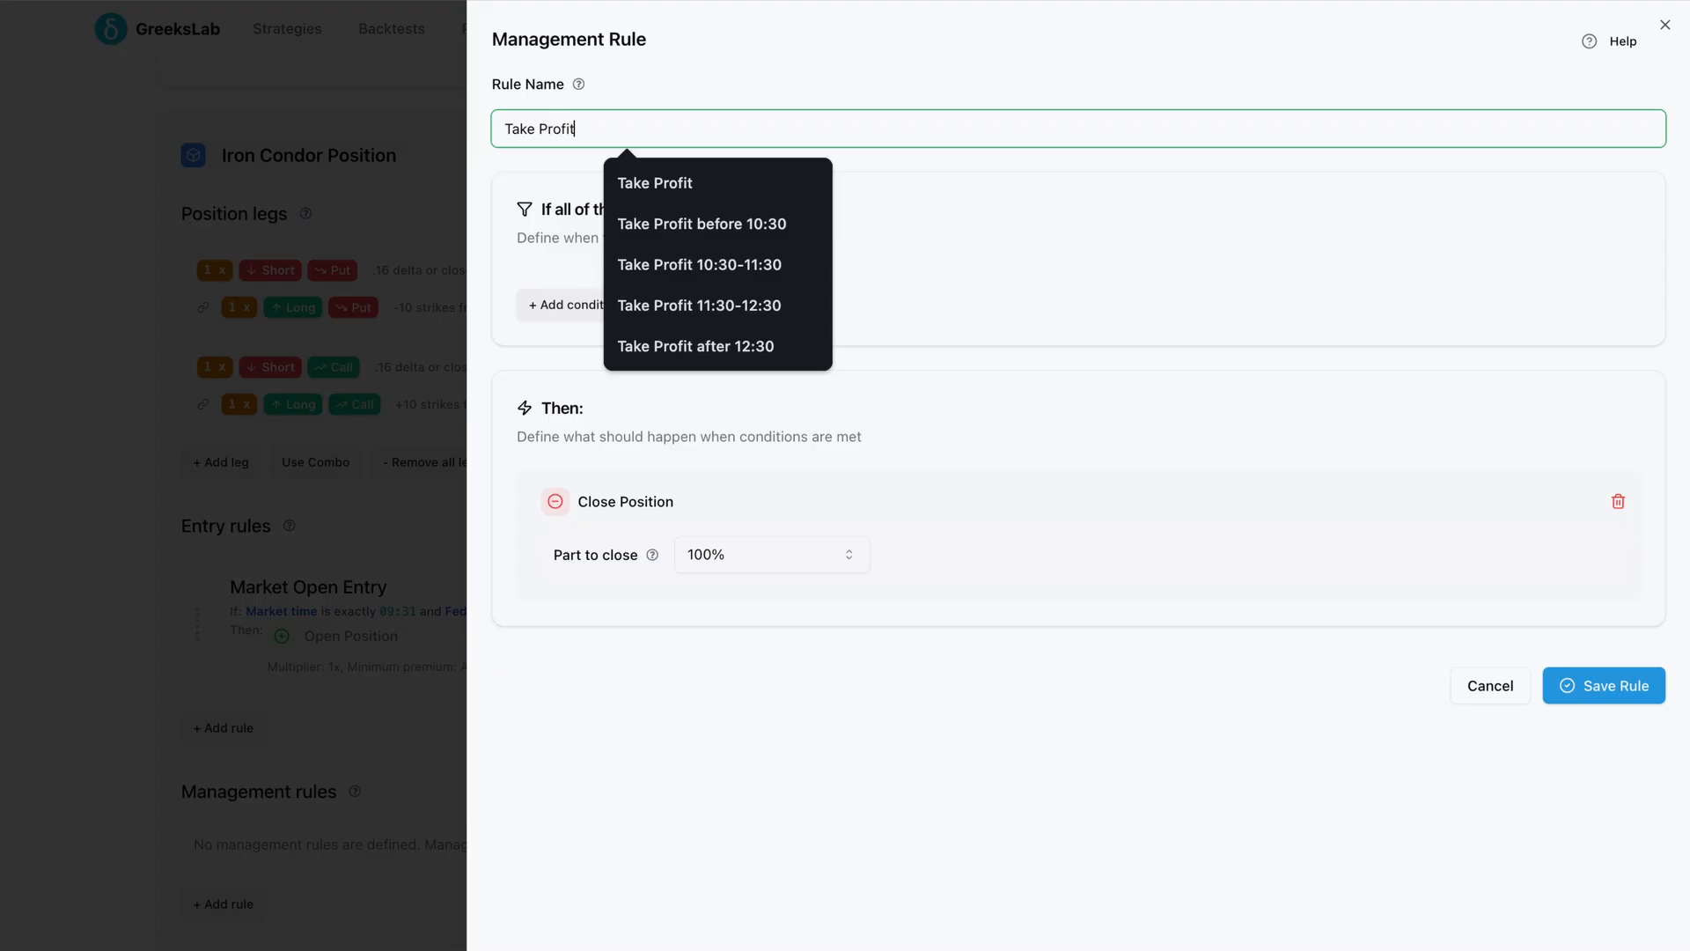
{"action": "left_click", "coordinate": [670, 647]}
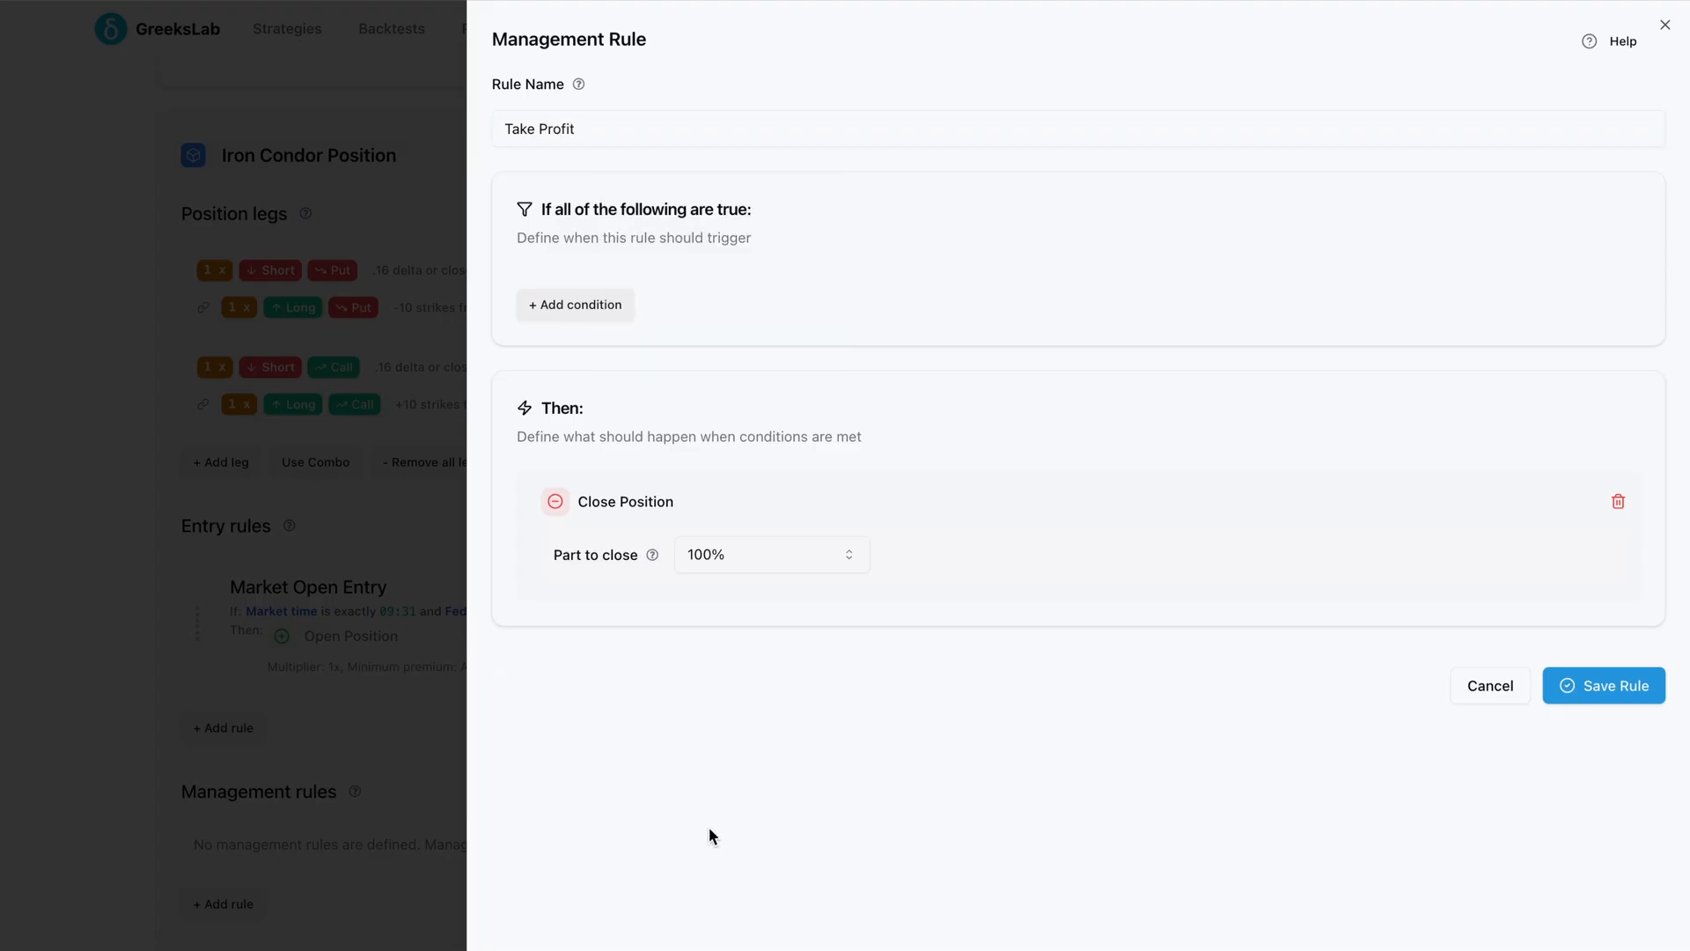
Add the condition Position Profit, % of the initial premium greater than or equal to 50% and save the rule
{"action": "left_click", "coordinate": [585, 302]}
{"action": "left_click", "coordinate": [613, 448]}
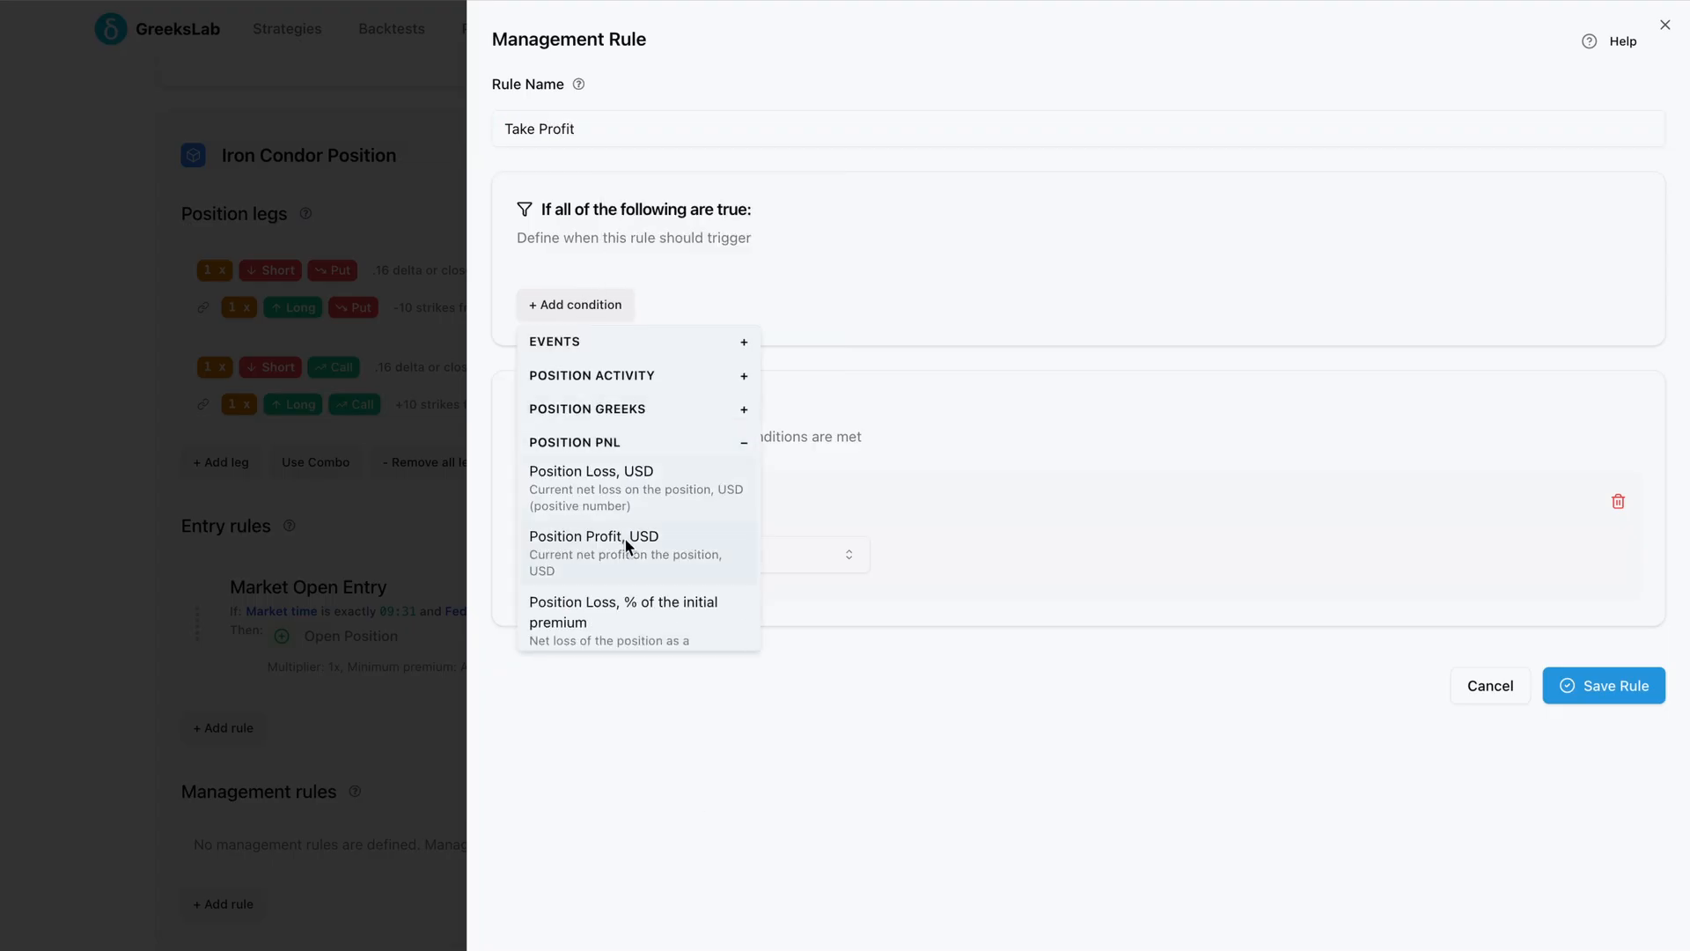
{"action": "scroll", "coordinate": [625, 537], "scroll_direction": "down", "scroll_amount": 3}
{"action": "left_click", "coordinate": [613, 565]}
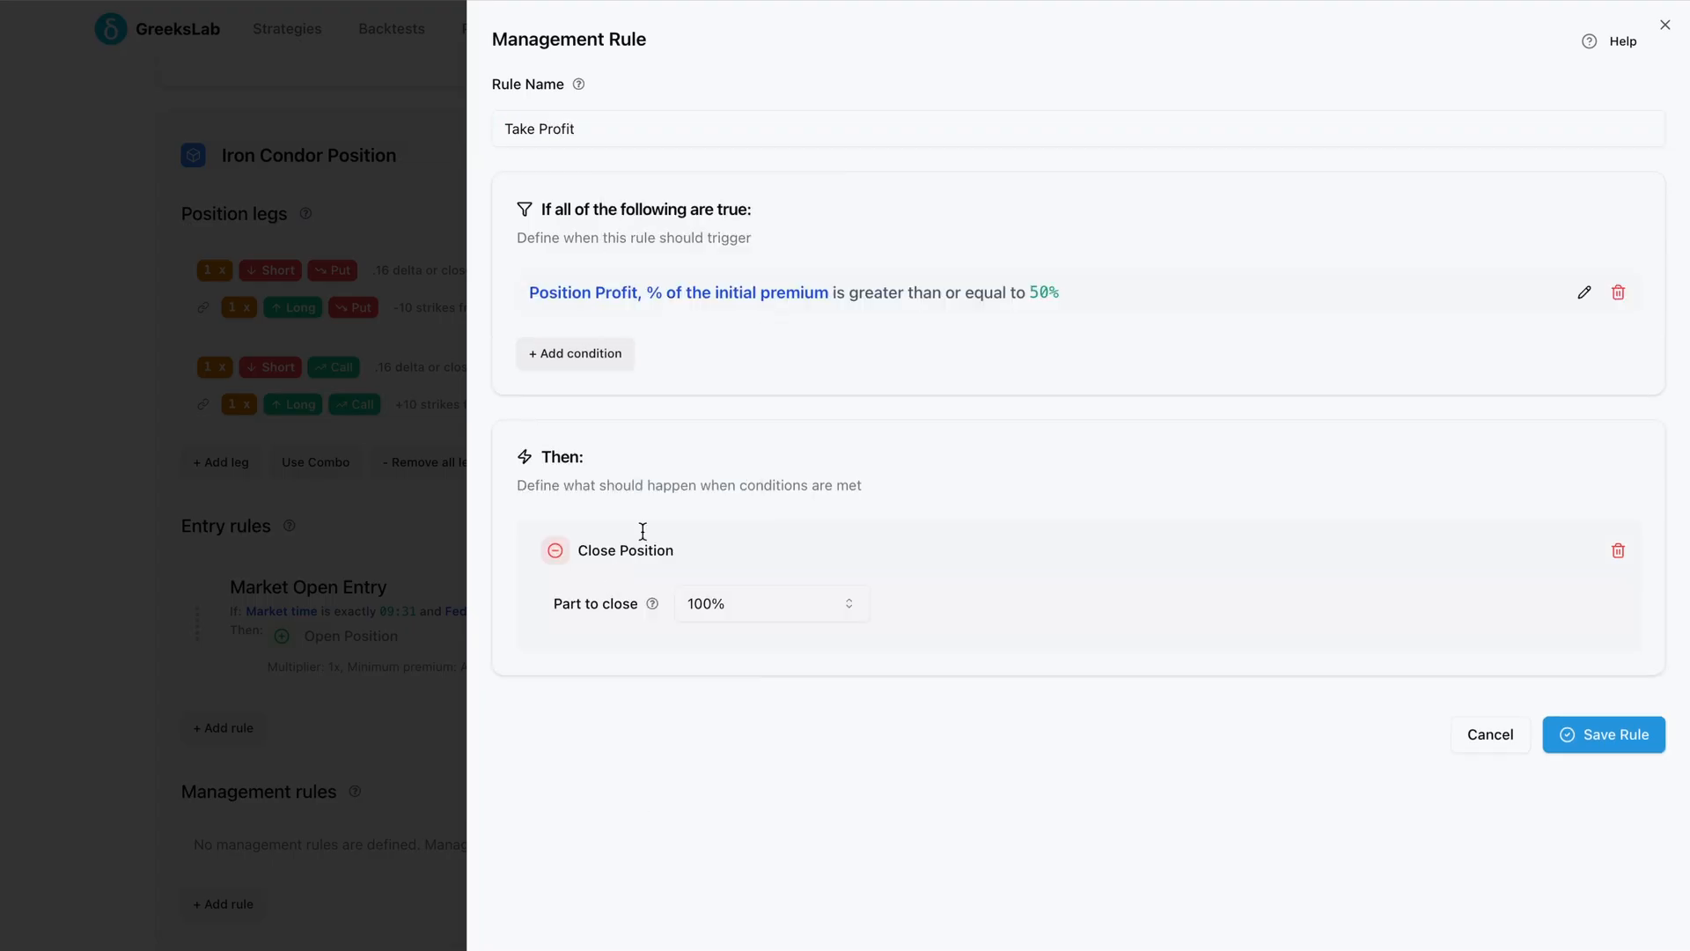
{"action": "left_click", "coordinate": [991, 296]}
{"action": "left_click", "coordinate": [1082, 299]}
{"action": "left_click", "coordinate": [1081, 665]}
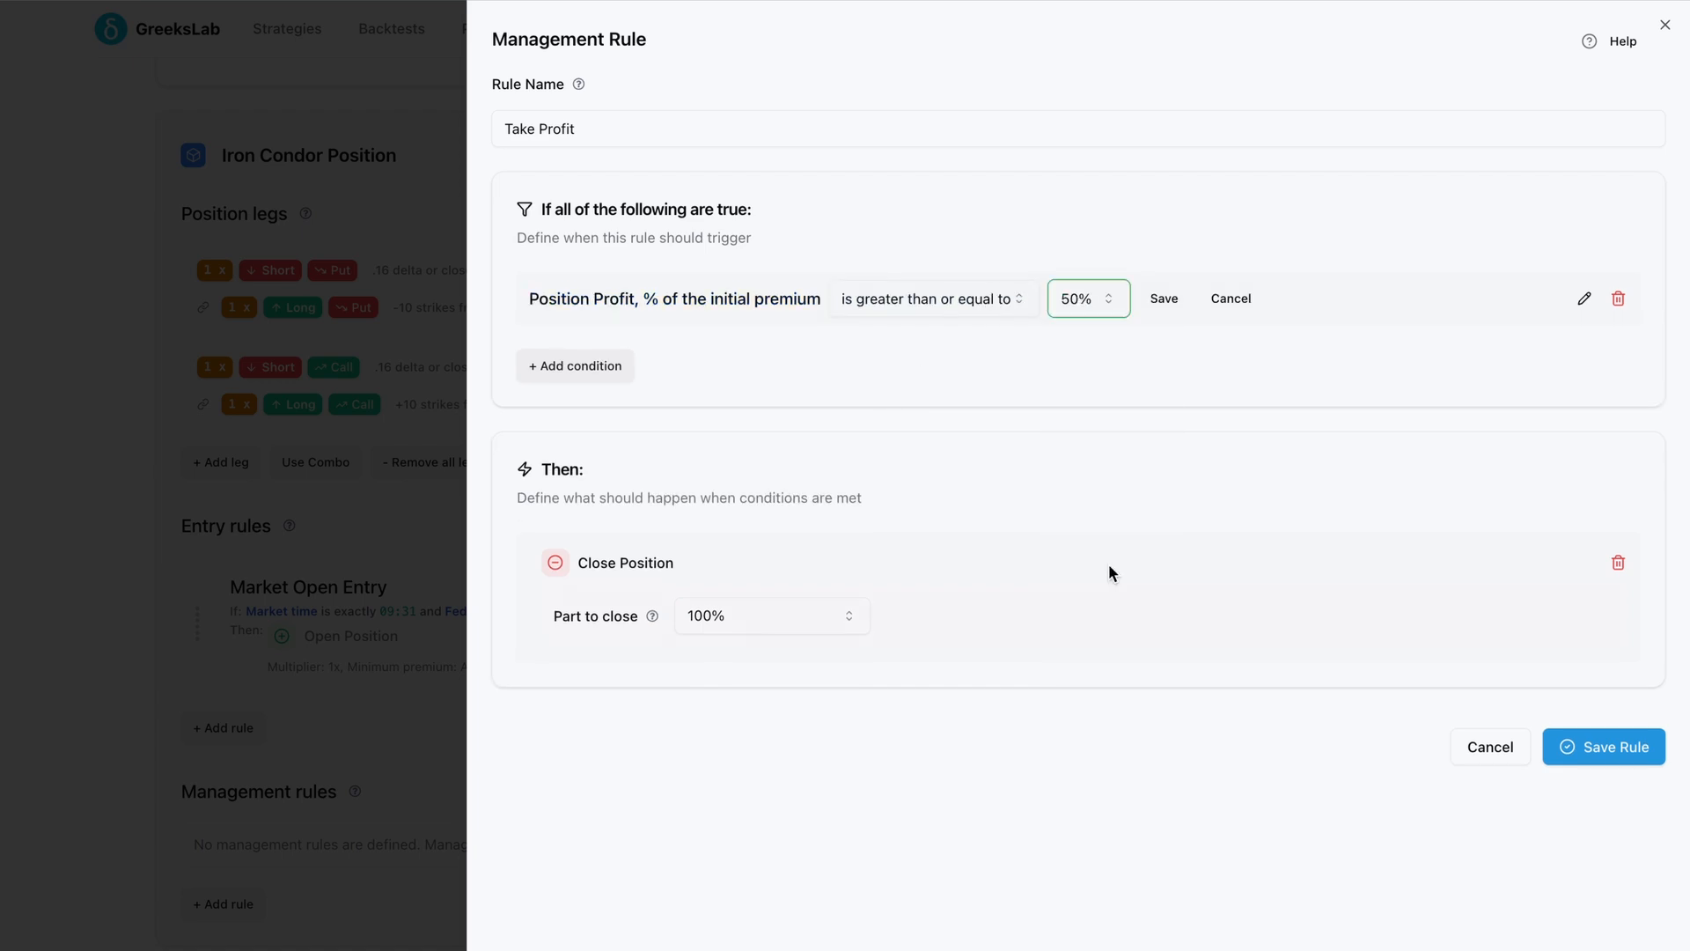
{"action": "left_click", "coordinate": [1162, 299]}
{"action": "left_click", "coordinate": [1598, 739]}
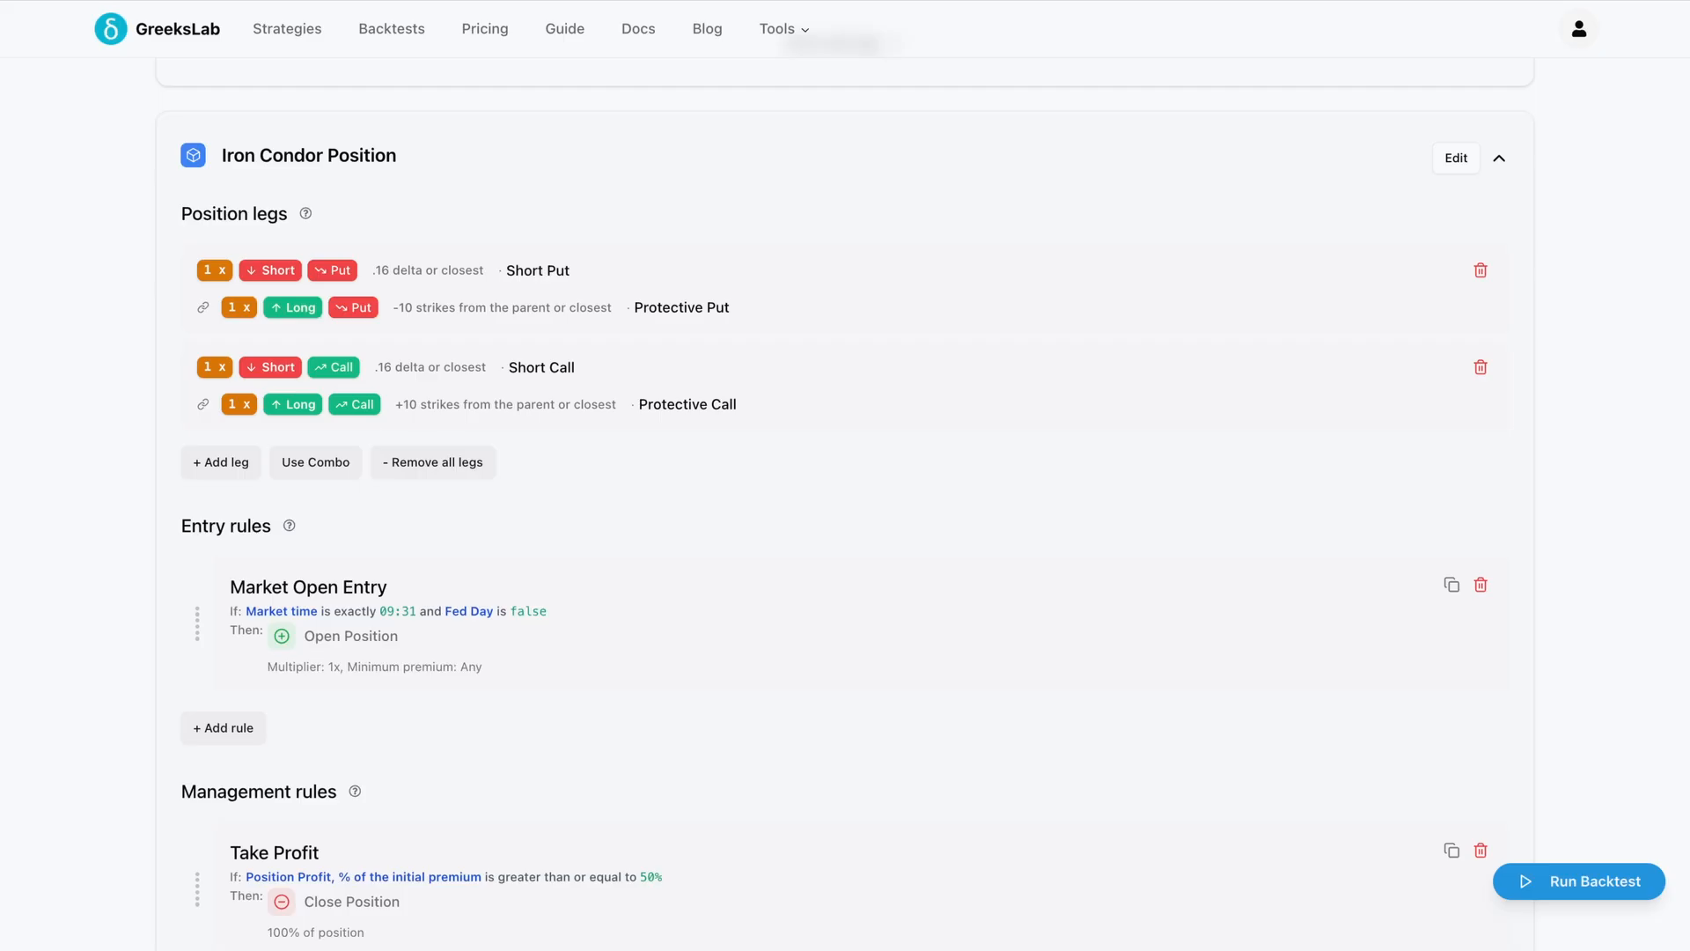
Add another management rule and name it Stop Loss
{"action": "scroll", "coordinate": [942, 838], "scroll_direction": "down", "scroll_amount": 2}
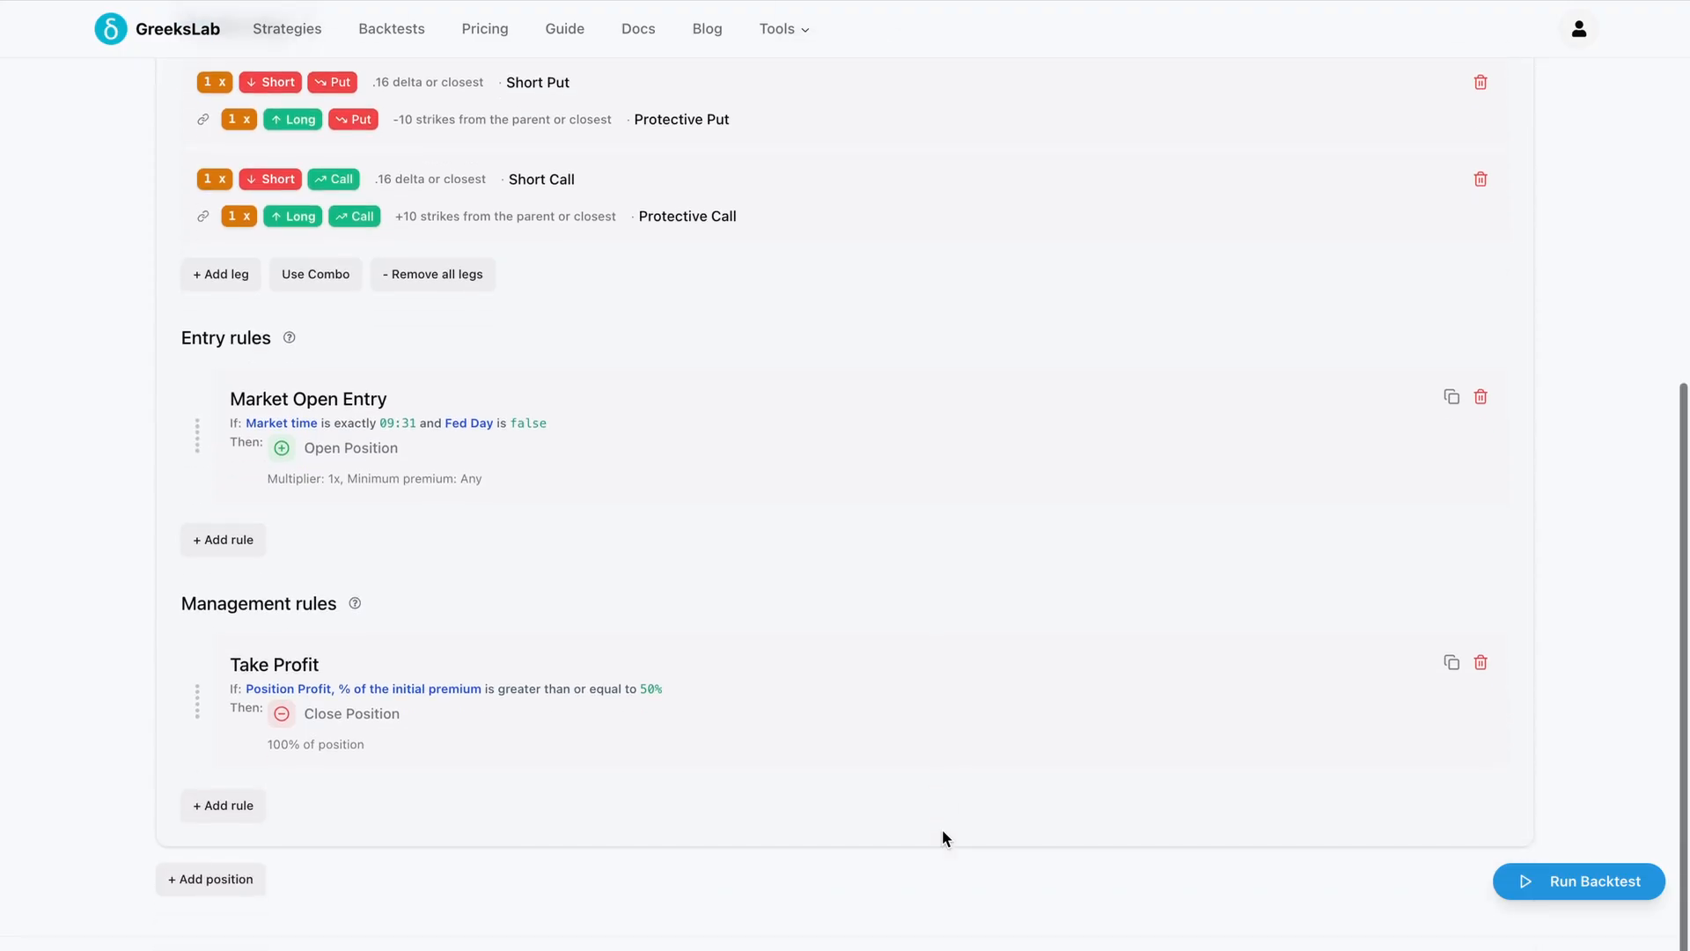
{"action": "left_click", "coordinate": [227, 804]}
{"action": "triple_click", "coordinate": [691, 135]}
{"action": "type", "text": "Stop Loss"}
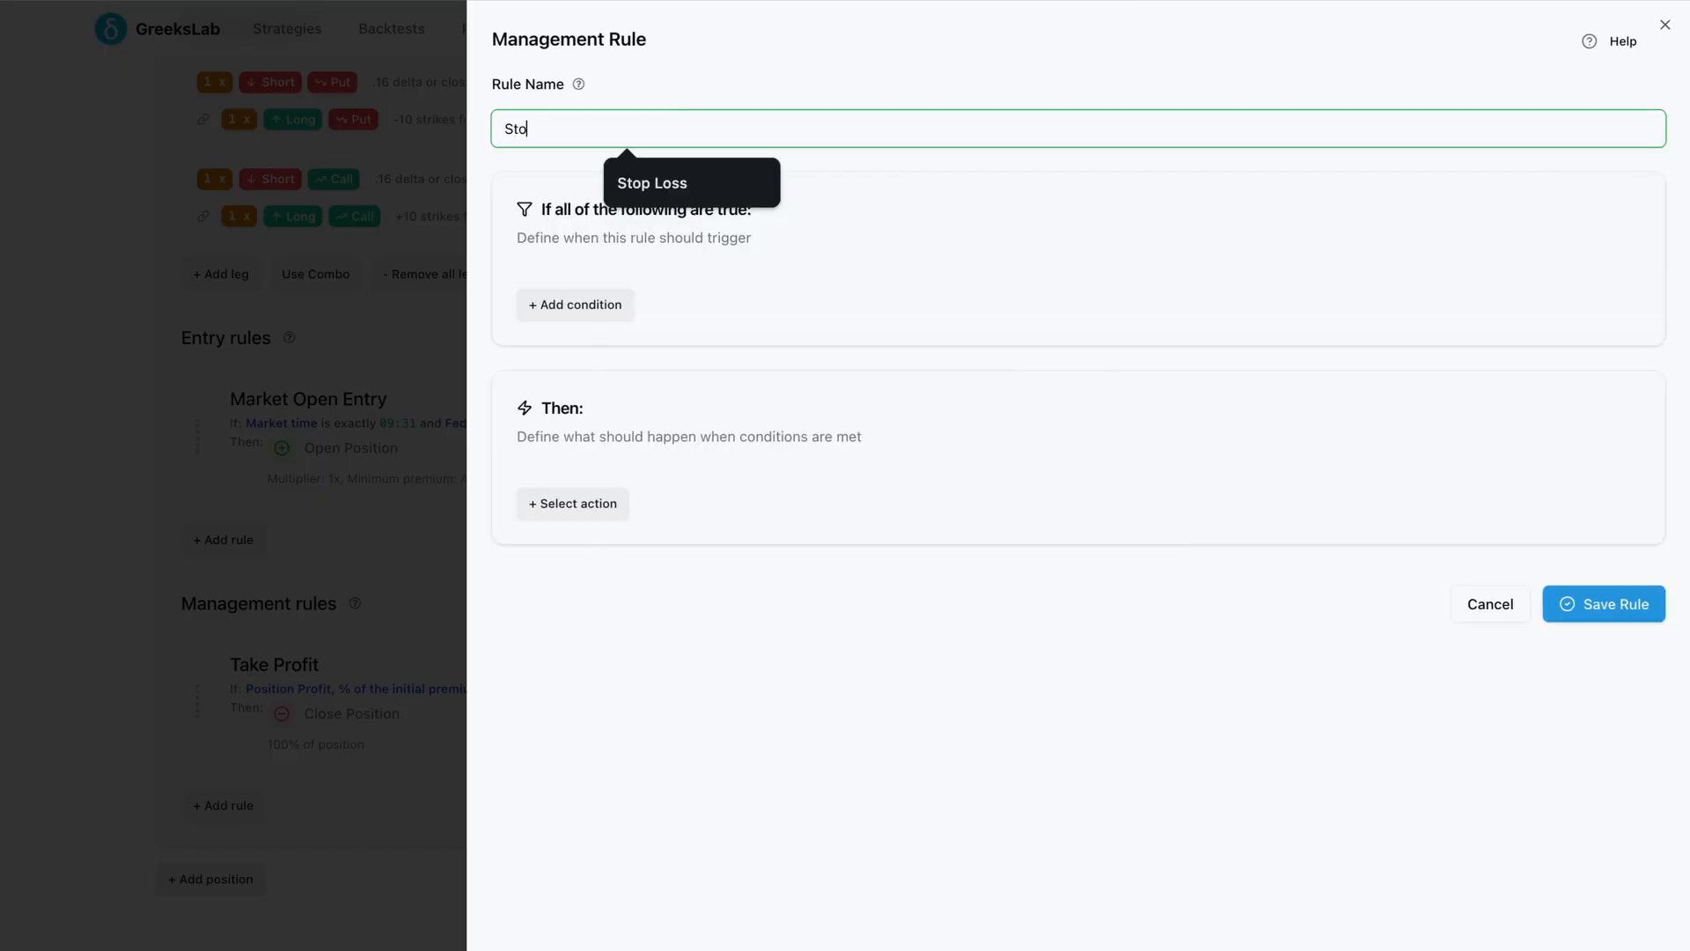
Add the condition Position Loss, % of the initial premium greater than or equal to 200%
{"action": "left_click", "coordinate": [596, 328]}
{"action": "left_click", "coordinate": [648, 445]}
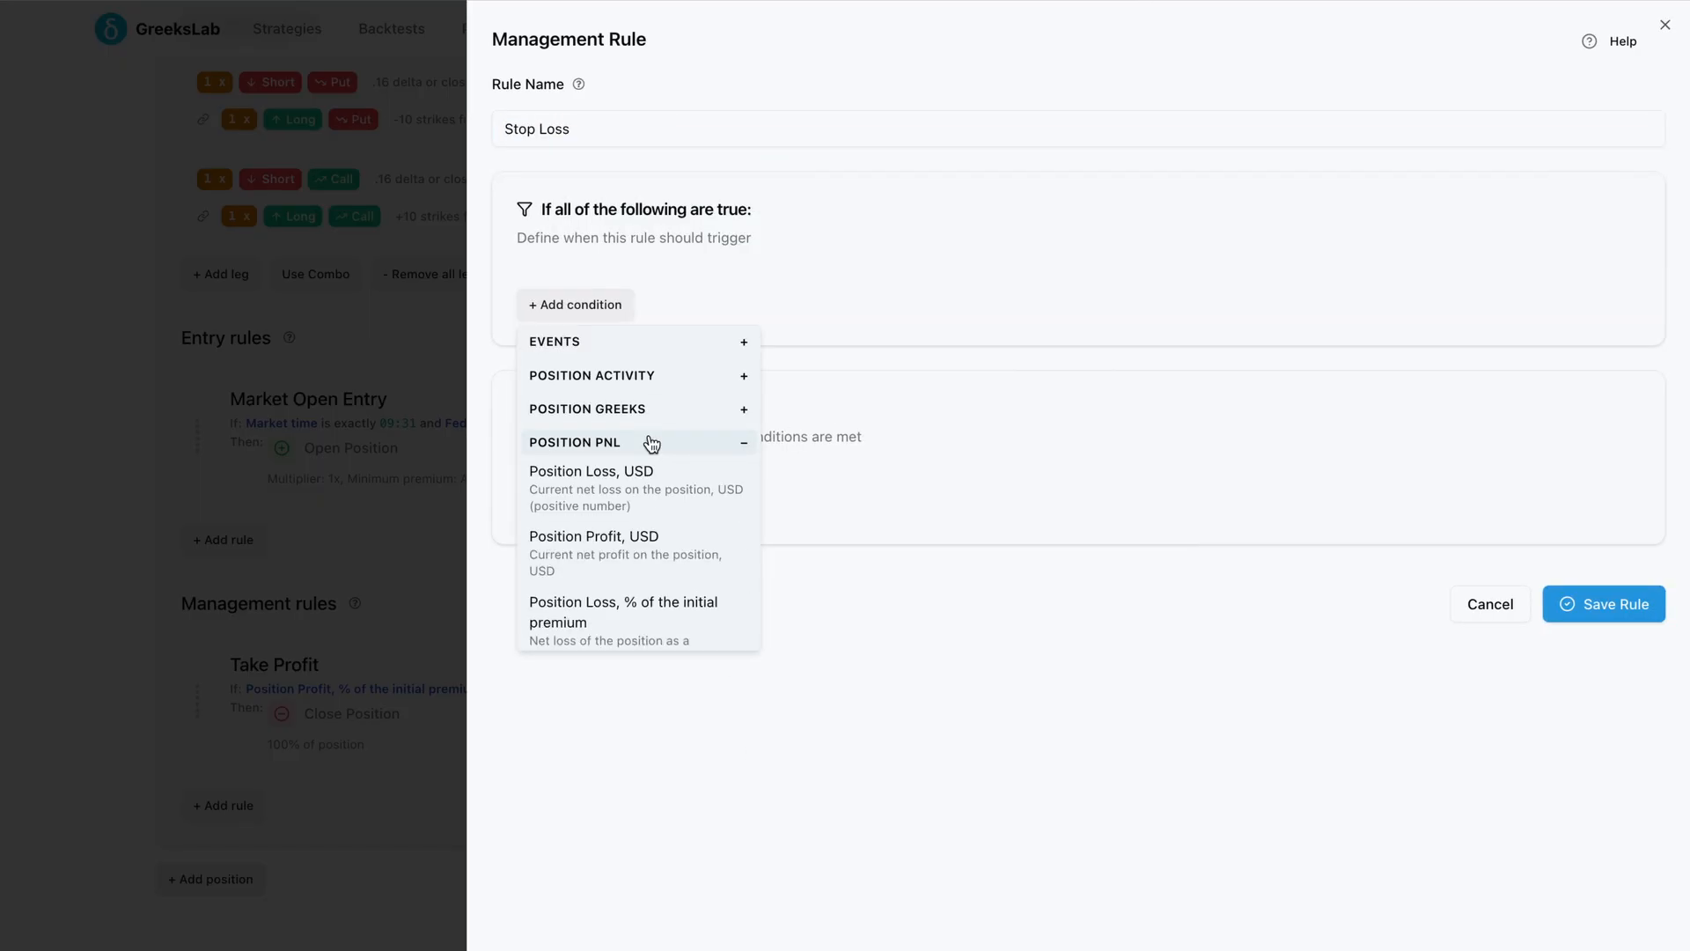
{"action": "scroll", "coordinate": [658, 519], "scroll_direction": "down", "scroll_amount": 1}
{"action": "left_click", "coordinate": [636, 564]}
{"action": "left_click", "coordinate": [1018, 294]}
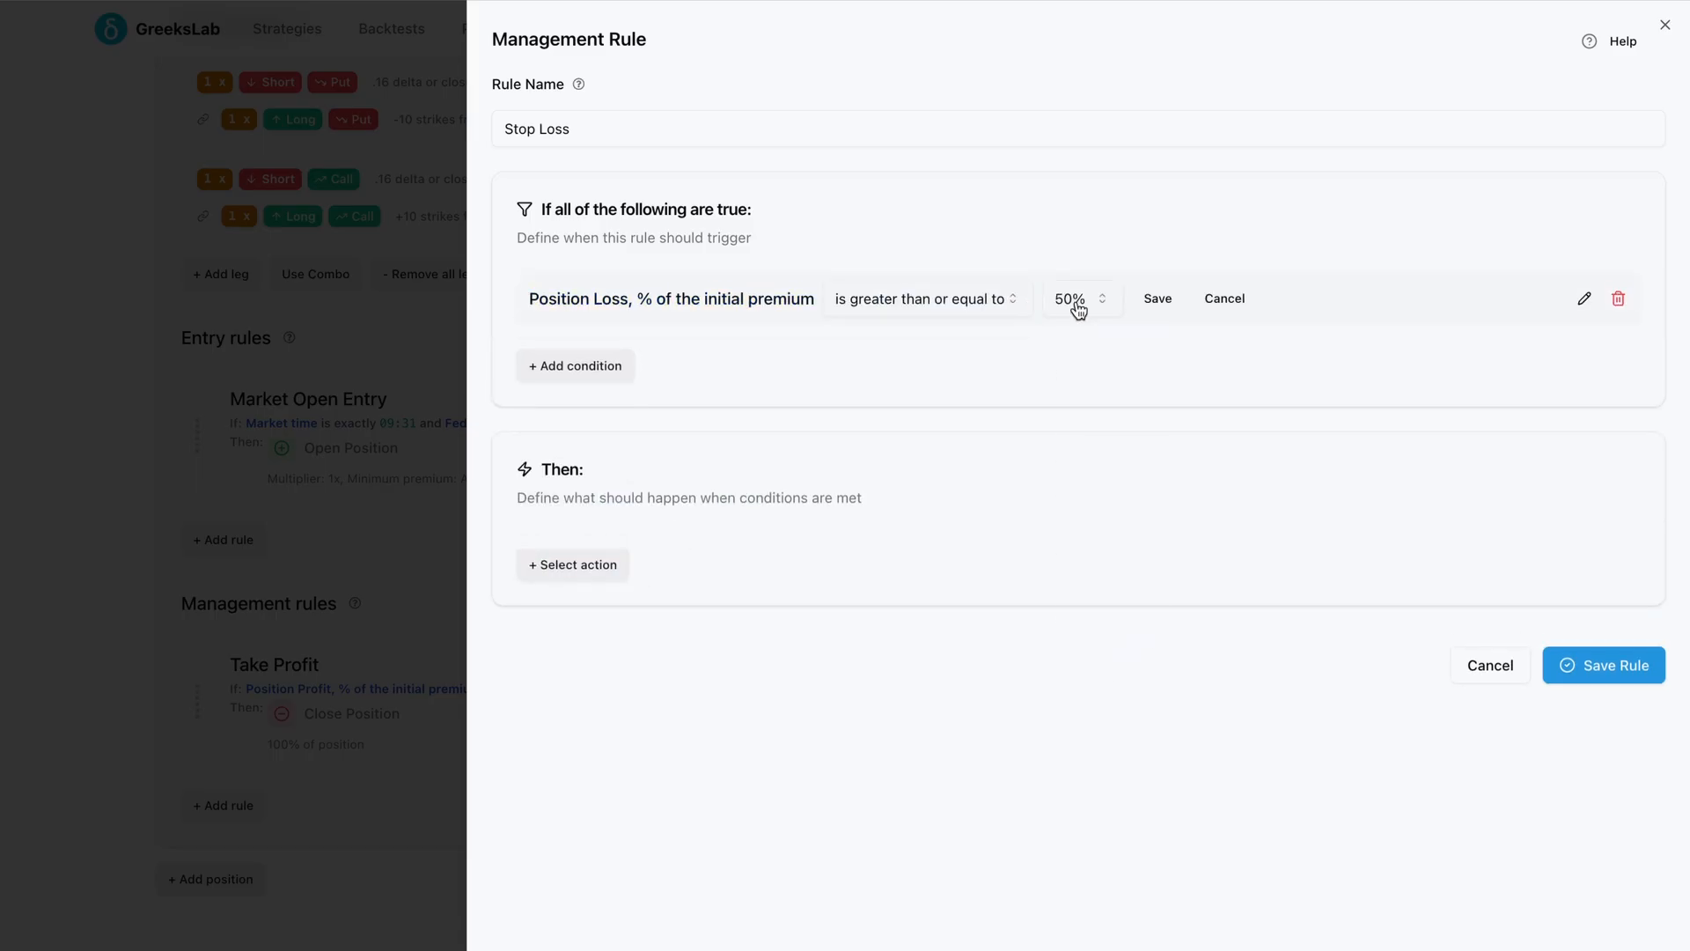
{"action": "left_click", "coordinate": [1075, 304]}
{"action": "scroll", "coordinate": [1089, 545], "scroll_direction": "down", "scroll_amount": 2}
{"action": "scroll", "coordinate": [1090, 542], "scroll_direction": "down", "scroll_amount": 3}
{"action": "left_click", "coordinate": [1071, 657]}
{"action": "left_click", "coordinate": [1158, 299]}
Give the Stop Loss rule a Close Position action and save it
{"action": "left_click", "coordinate": [600, 557]}
{"action": "left_click", "coordinate": [634, 606]}
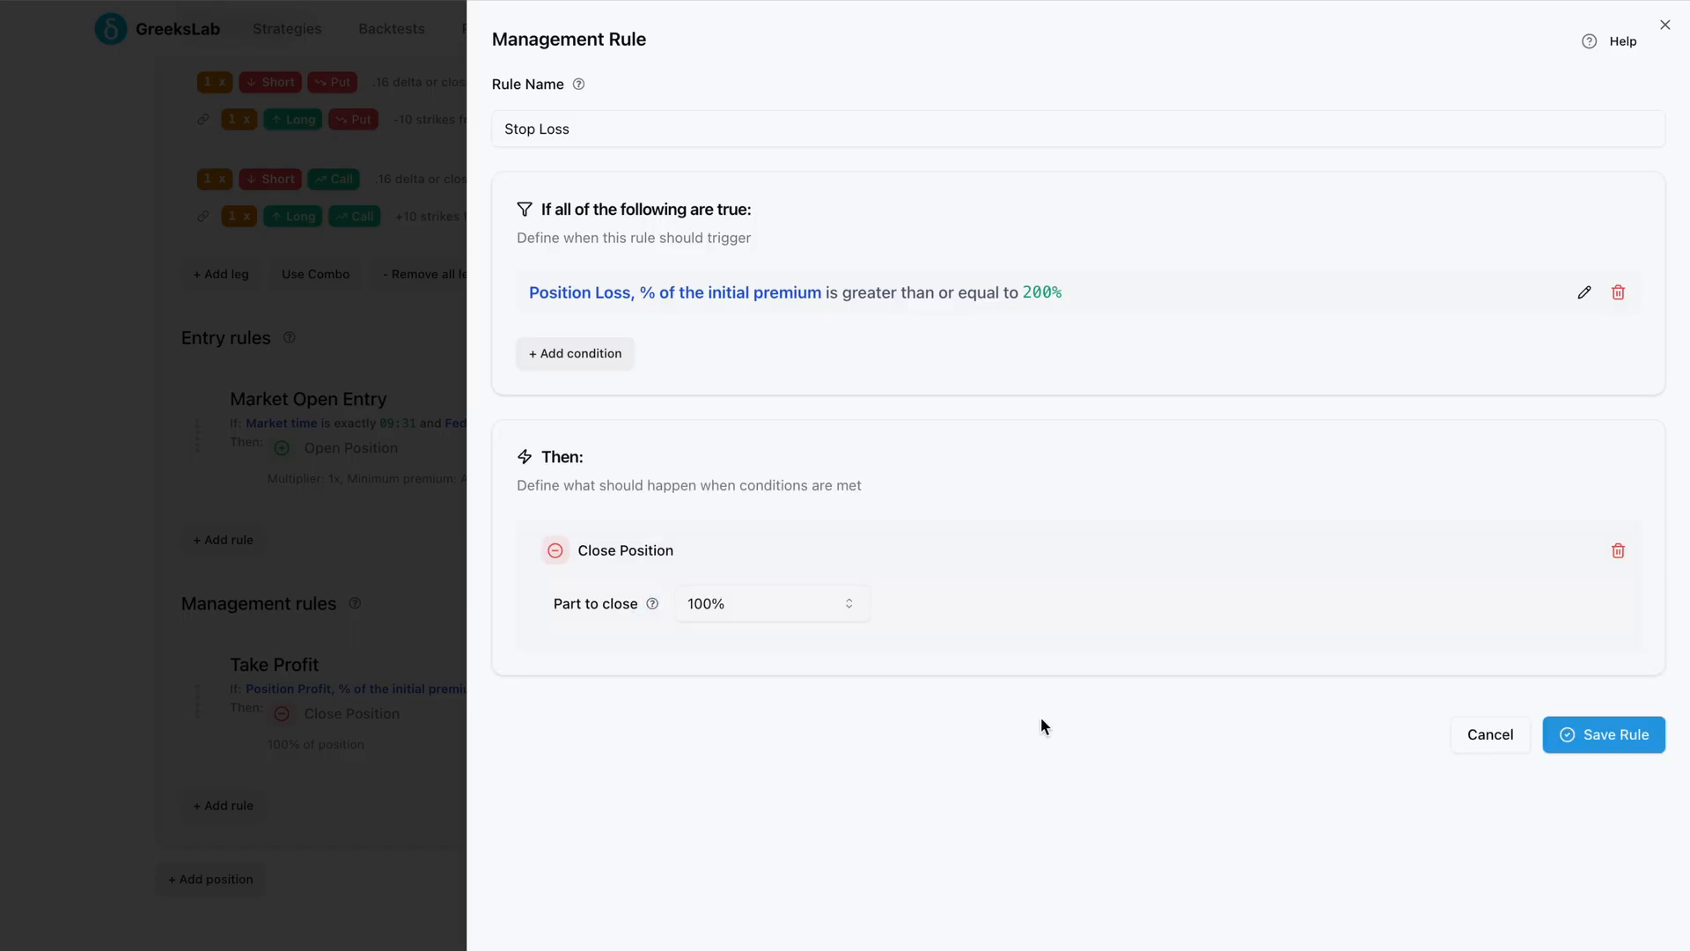
{"action": "left_click", "coordinate": [1600, 733]}
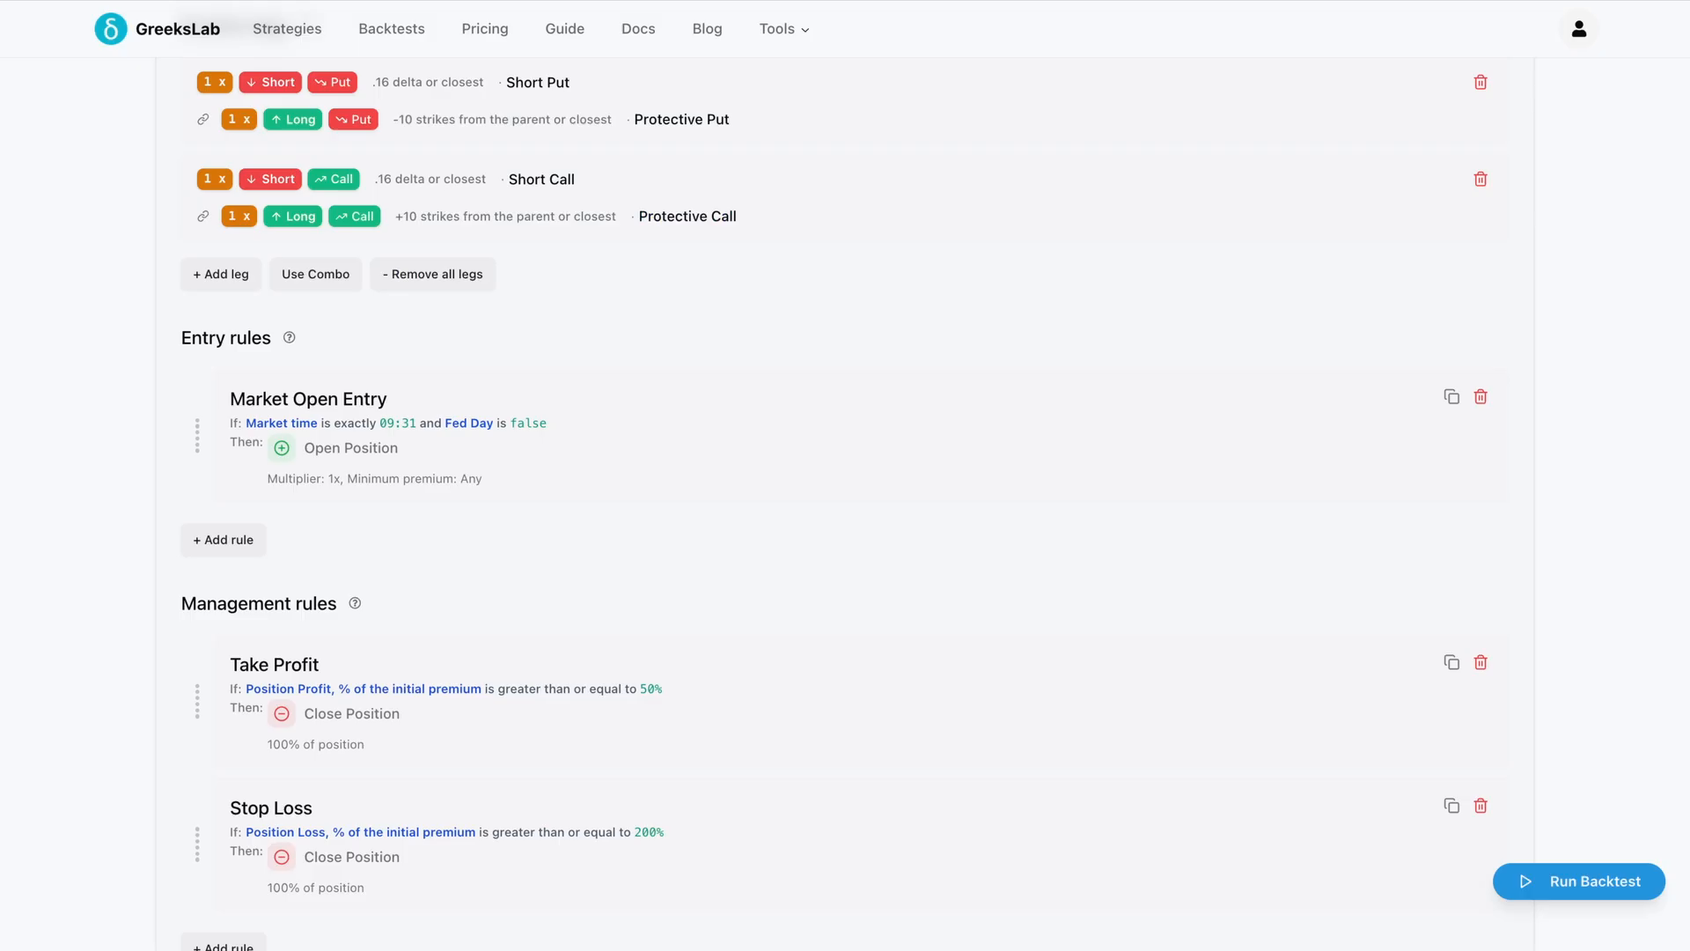
Add a third management rule and name it Time Exit
{"action": "scroll", "coordinate": [878, 845], "scroll_direction": "down", "scroll_amount": 2}
{"action": "left_click", "coordinate": [230, 867]}
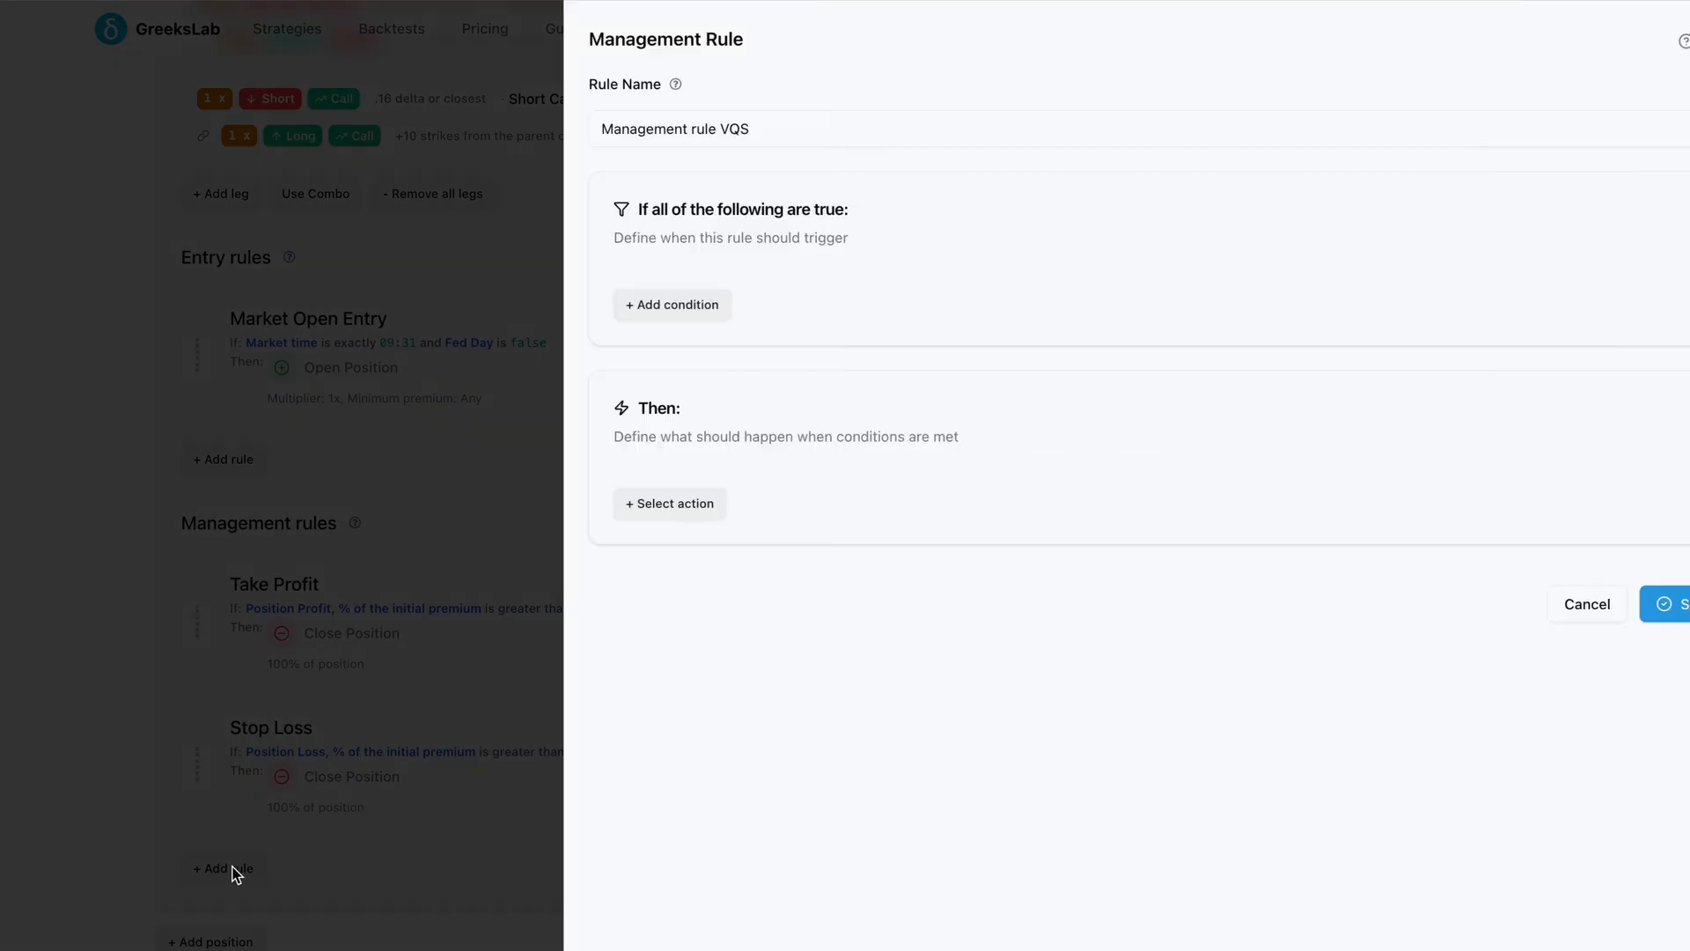
{"action": "triple_click", "coordinate": [645, 116]}
{"action": "type", "text": "Time Exit"}
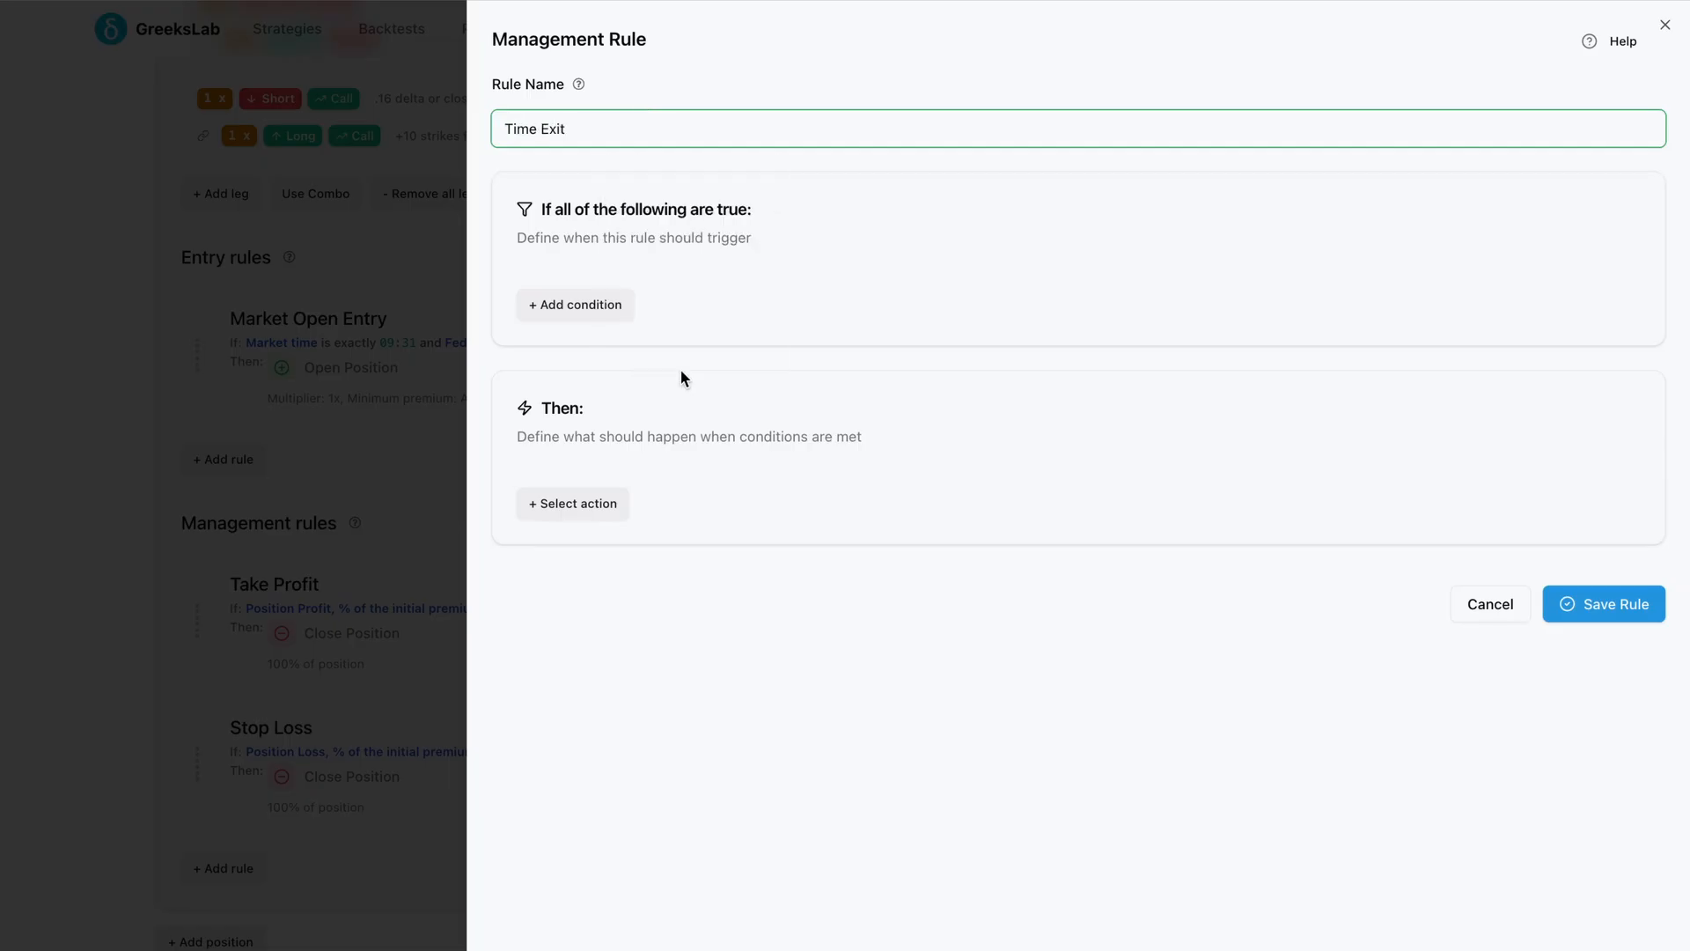
Add a Market time condition requiring the time to be later than or equal to 12:00
{"action": "left_click", "coordinate": [577, 304]}
{"action": "left_click", "coordinate": [596, 476]}
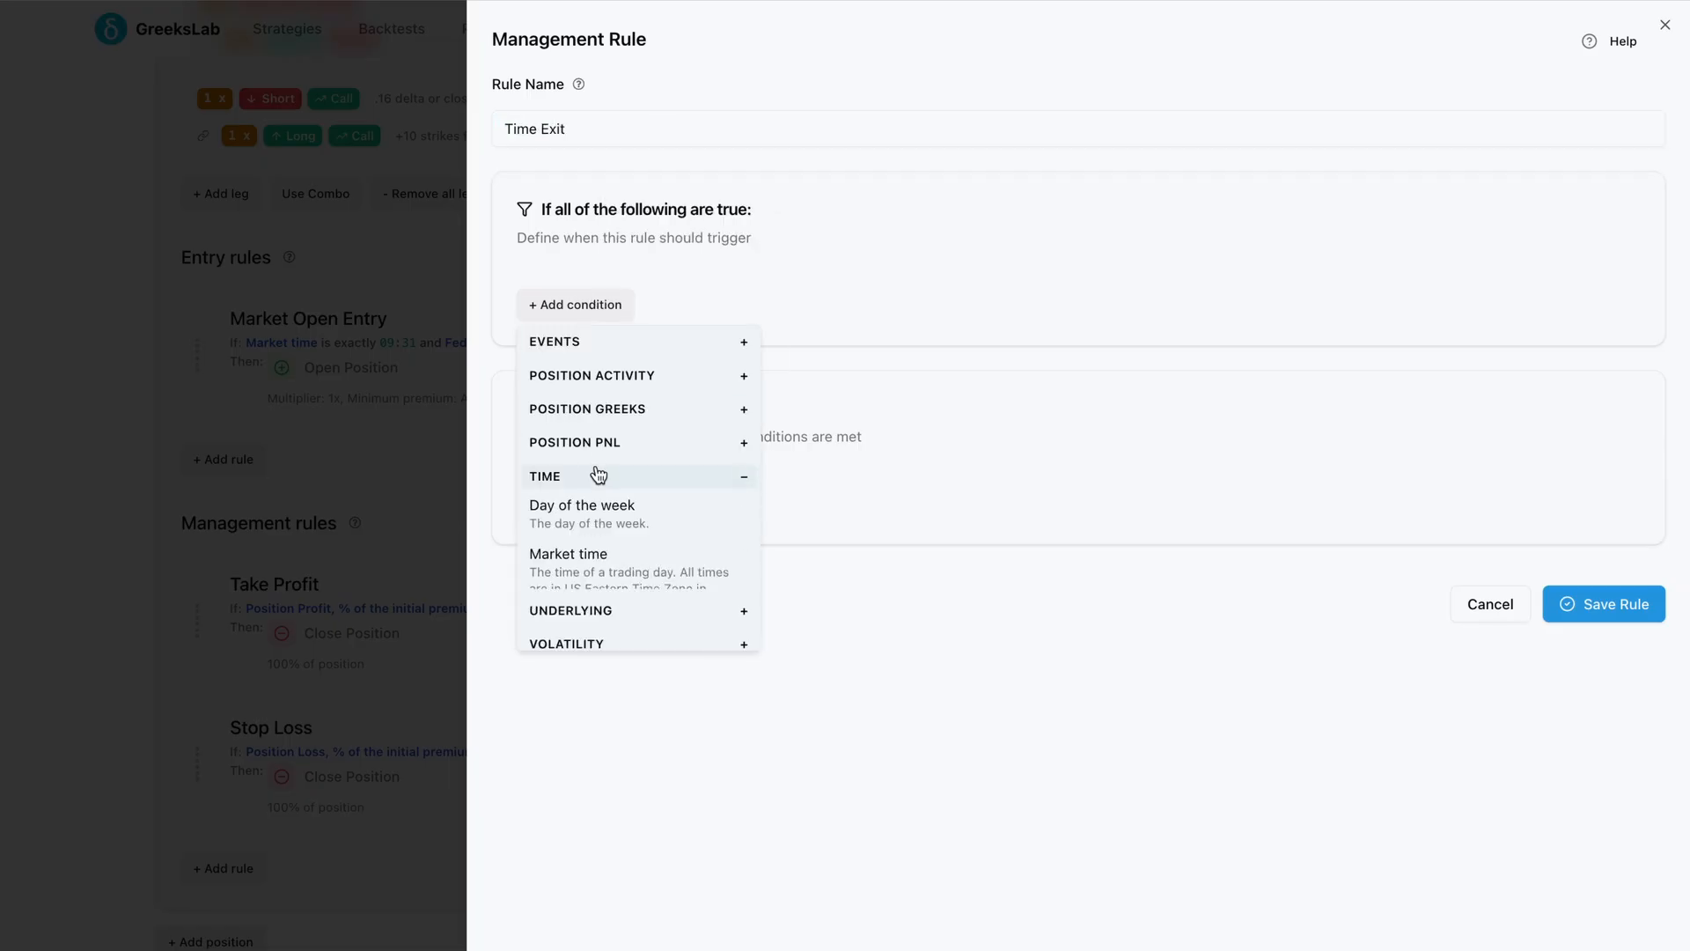
{"action": "left_click", "coordinate": [621, 562]}
{"action": "left_click", "coordinate": [815, 308]}
{"action": "left_click", "coordinate": [856, 299]}
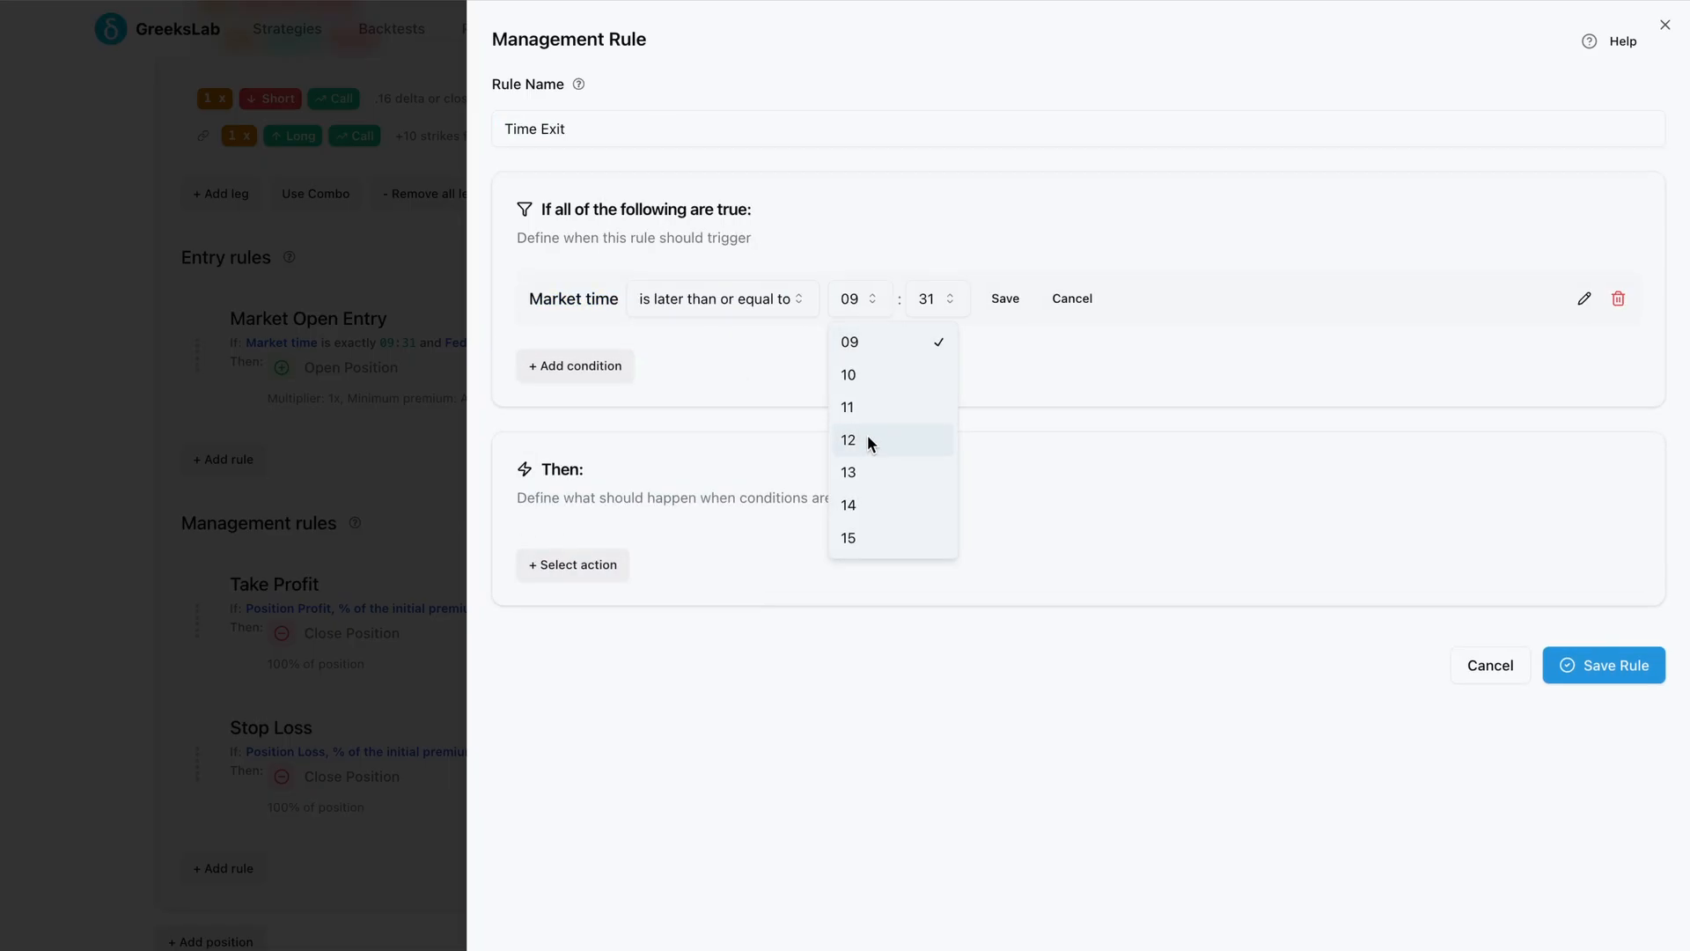
{"action": "left_click", "coordinate": [868, 435]}
{"action": "left_click", "coordinate": [945, 303]}
{"action": "scroll", "coordinate": [947, 385], "scroll_direction": "up", "scroll_amount": 10}
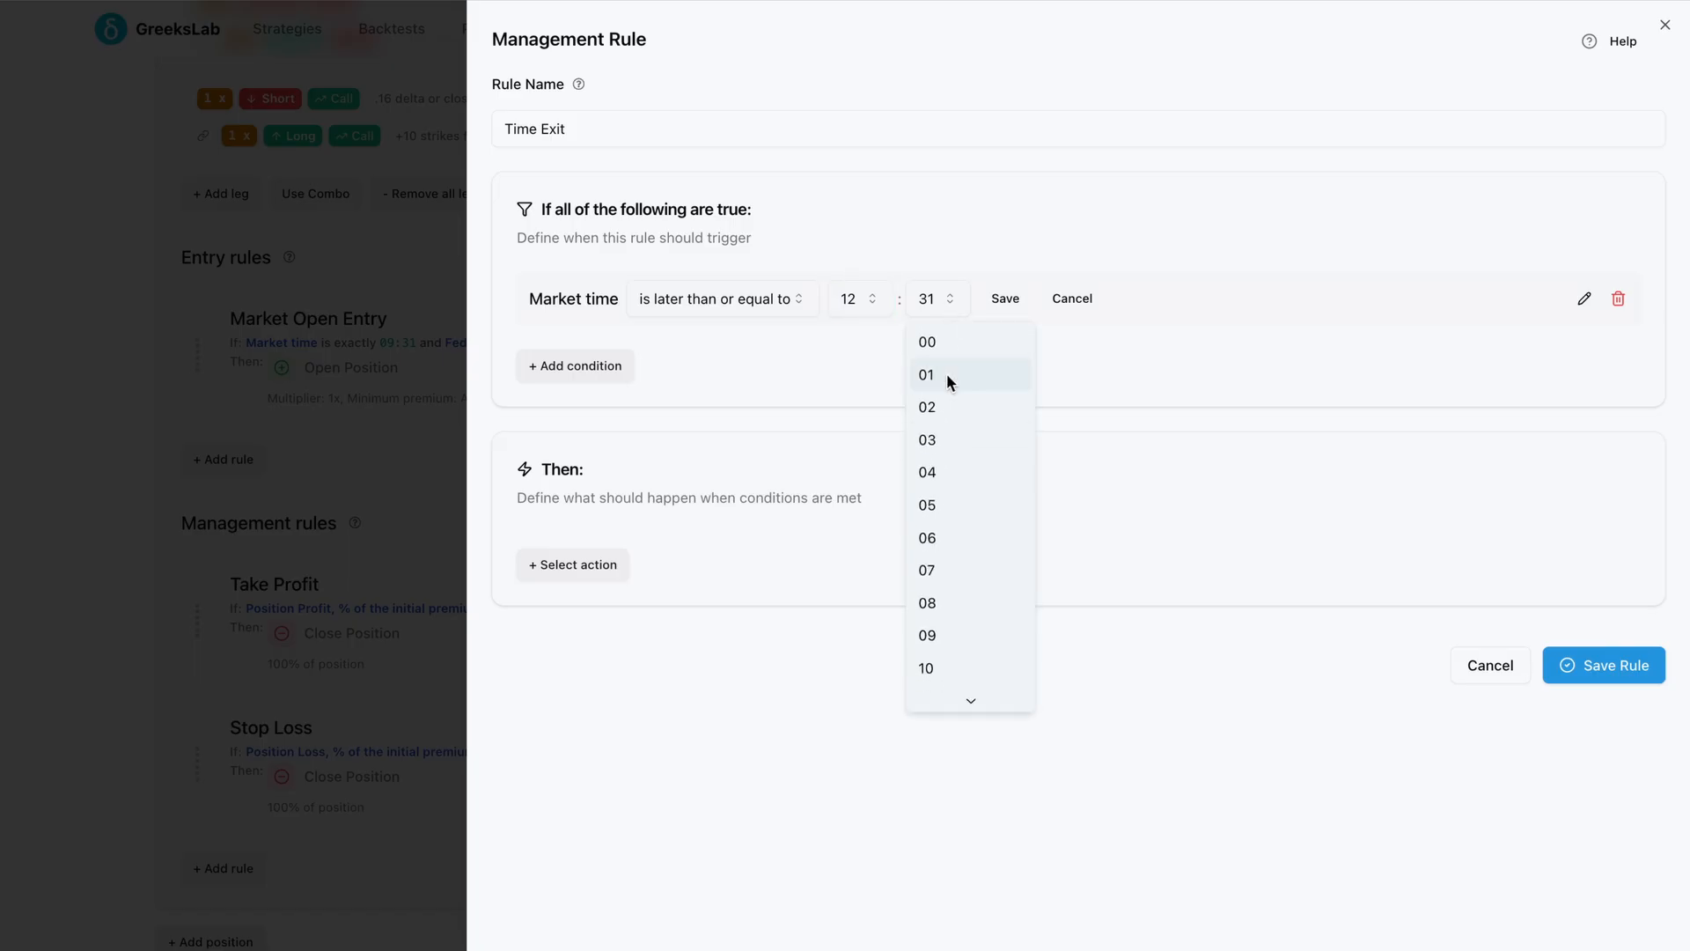
{"action": "left_click", "coordinate": [931, 342]}
{"action": "left_click", "coordinate": [1008, 300]}
Give the Time Exit rule a Close Position action and save it
{"action": "left_click", "coordinate": [599, 554]}
{"action": "left_click", "coordinate": [616, 592]}
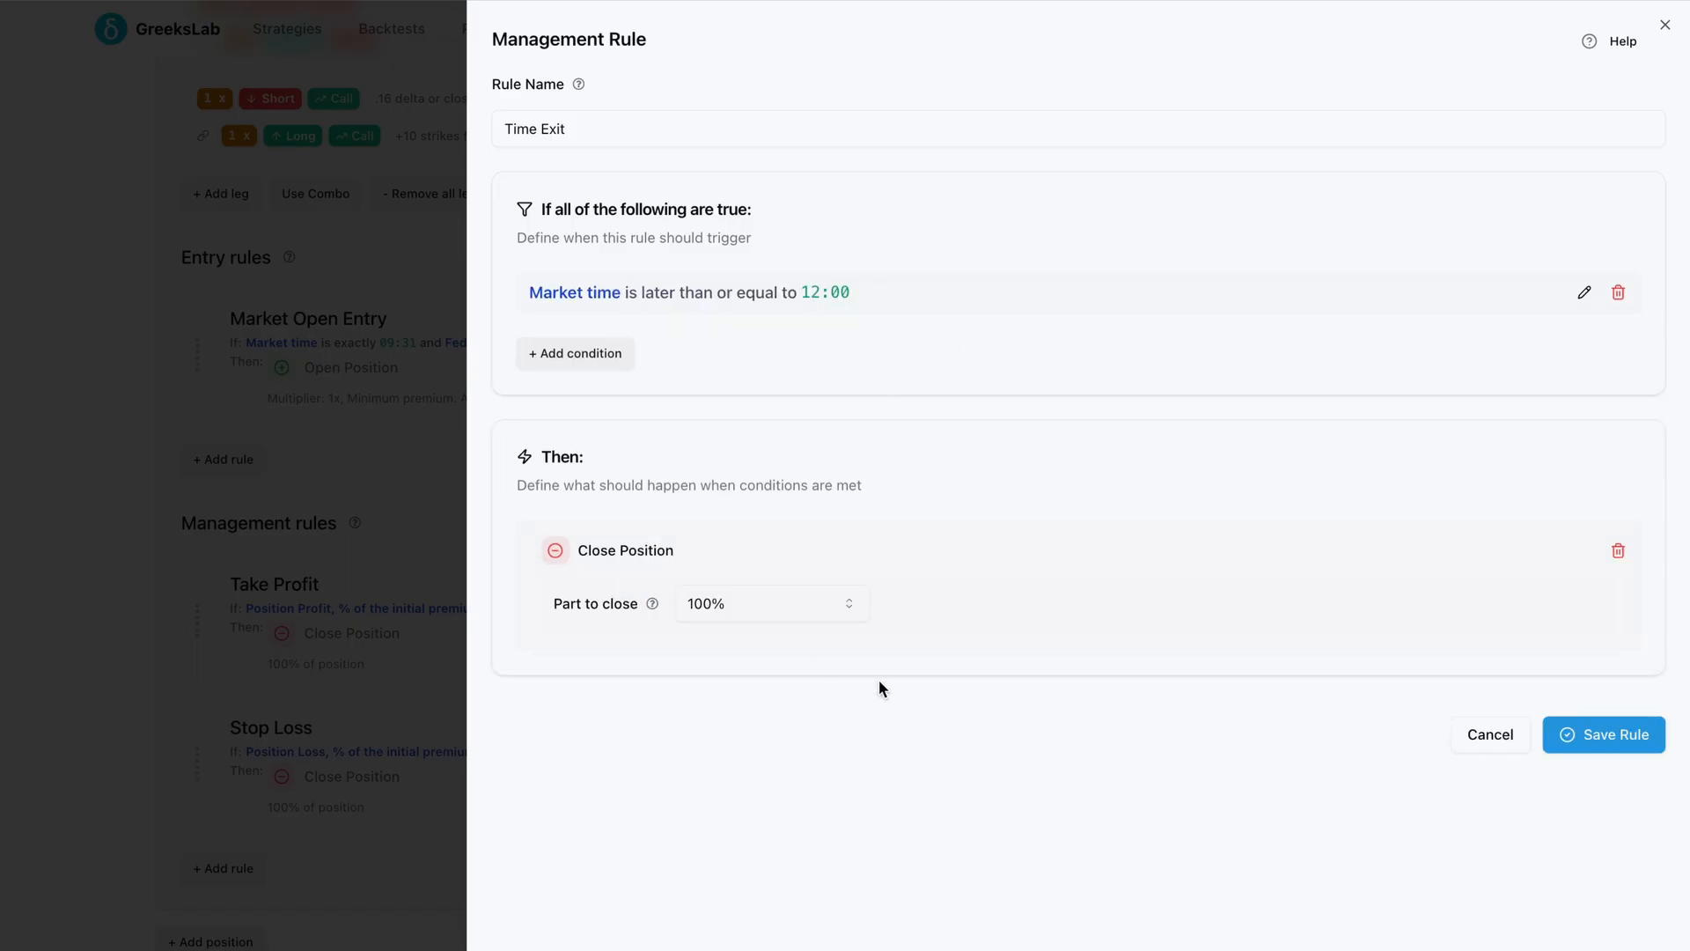
{"action": "left_click", "coordinate": [1602, 736]}
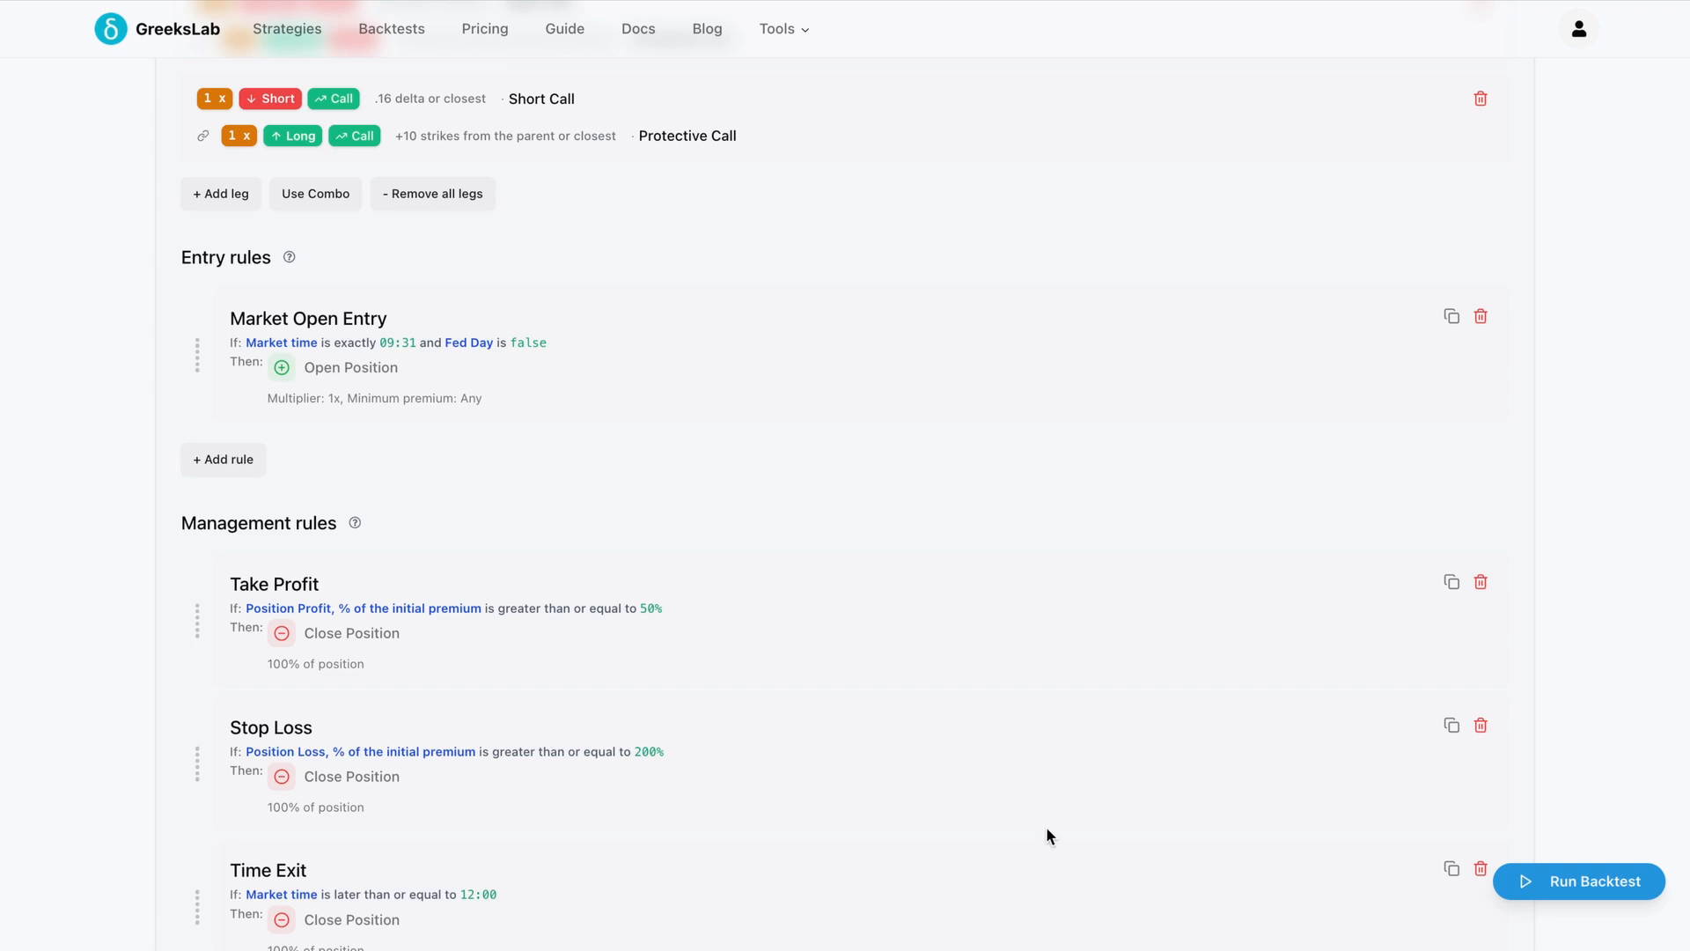
Try to move the Time Exit rule up in the management rules list
{"action": "scroll", "coordinate": [1047, 835], "scroll_direction": "down", "scroll_amount": 3}
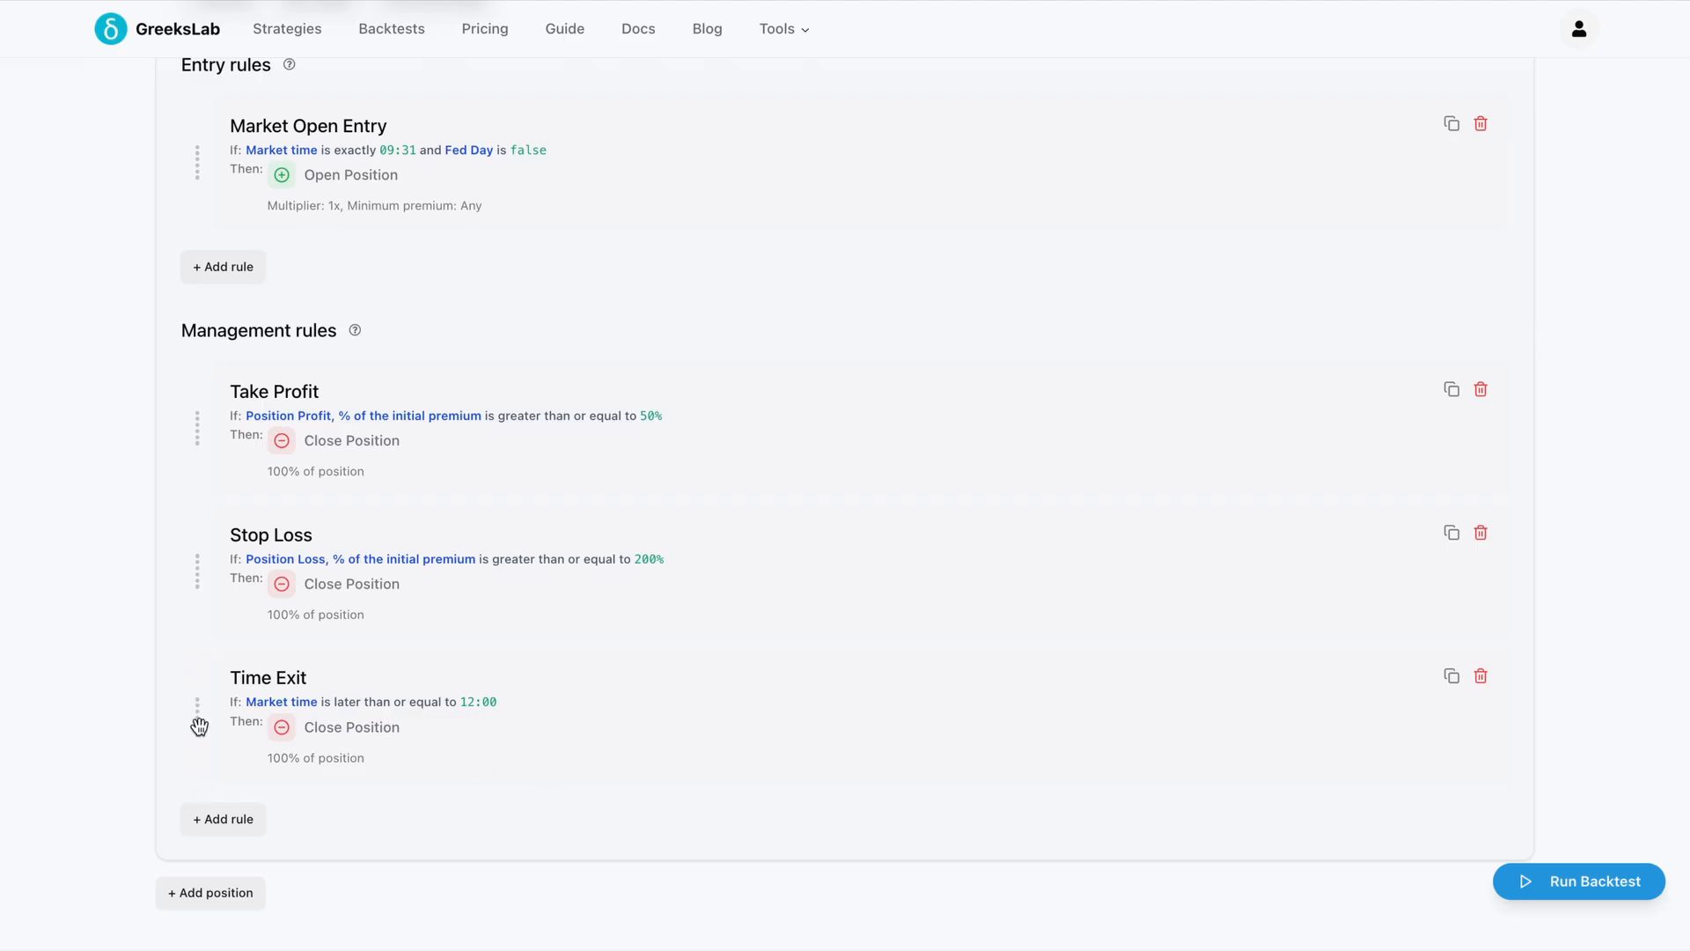
{"action": "left_click_drag", "start_coordinate": [196, 721], "coordinate": [197, 668]}
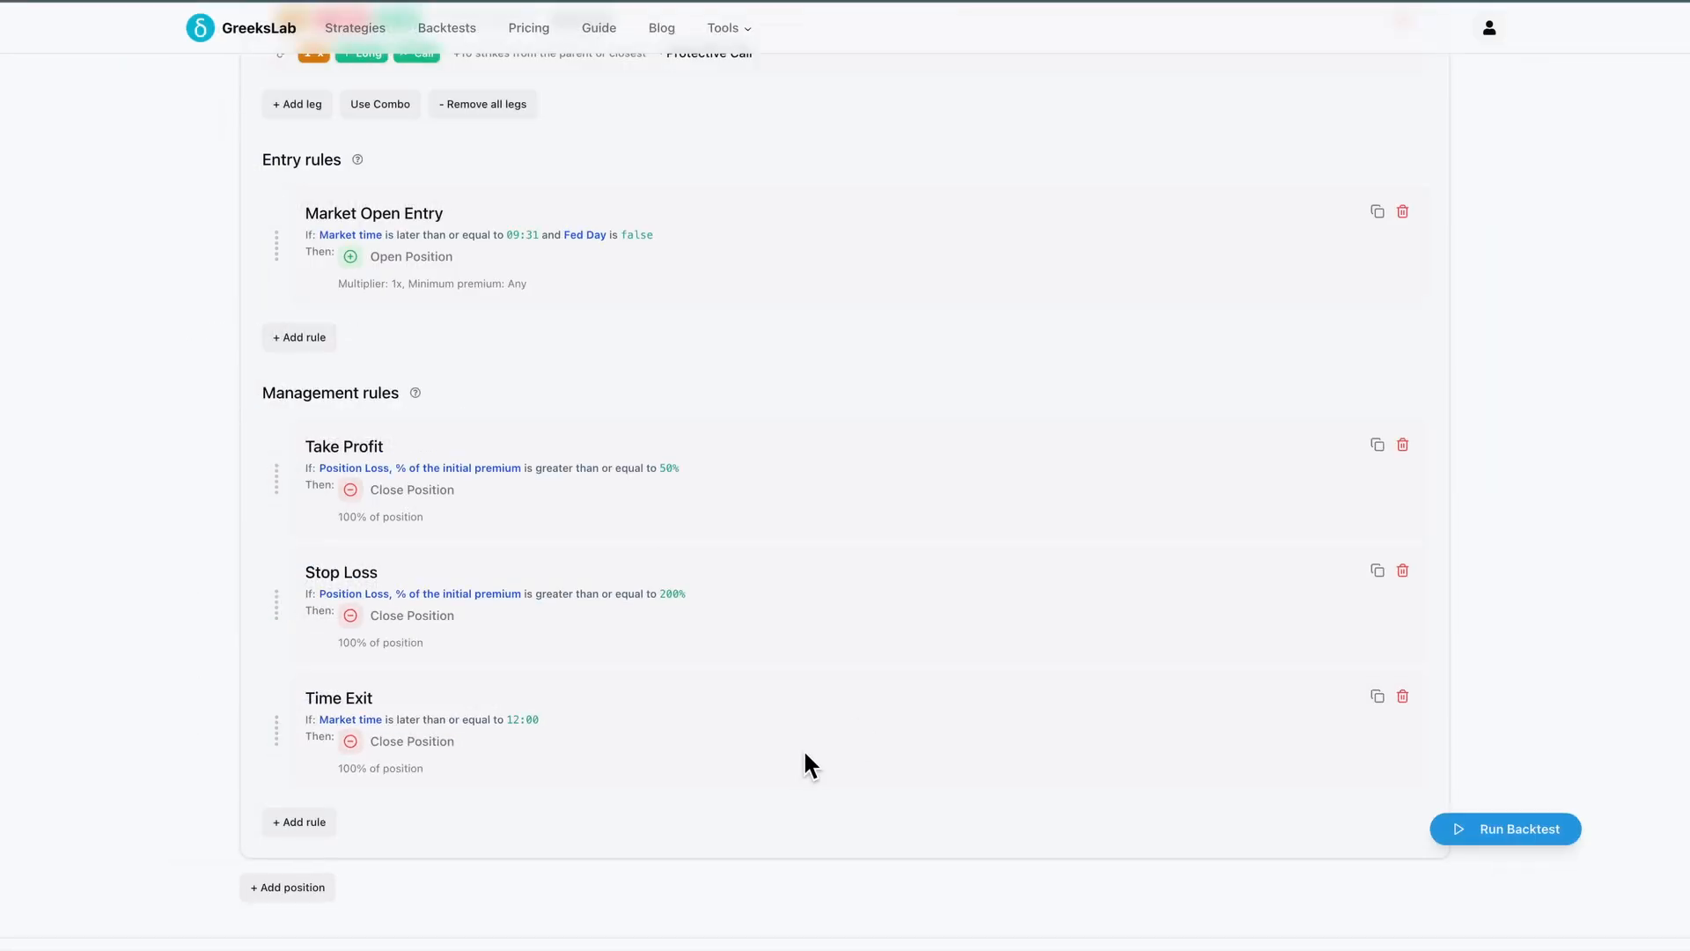
Start a new management rule with a Custom Expression condition on the Iron Condor Position PnL, USD variable
{"action": "left_click", "coordinate": [308, 822]}
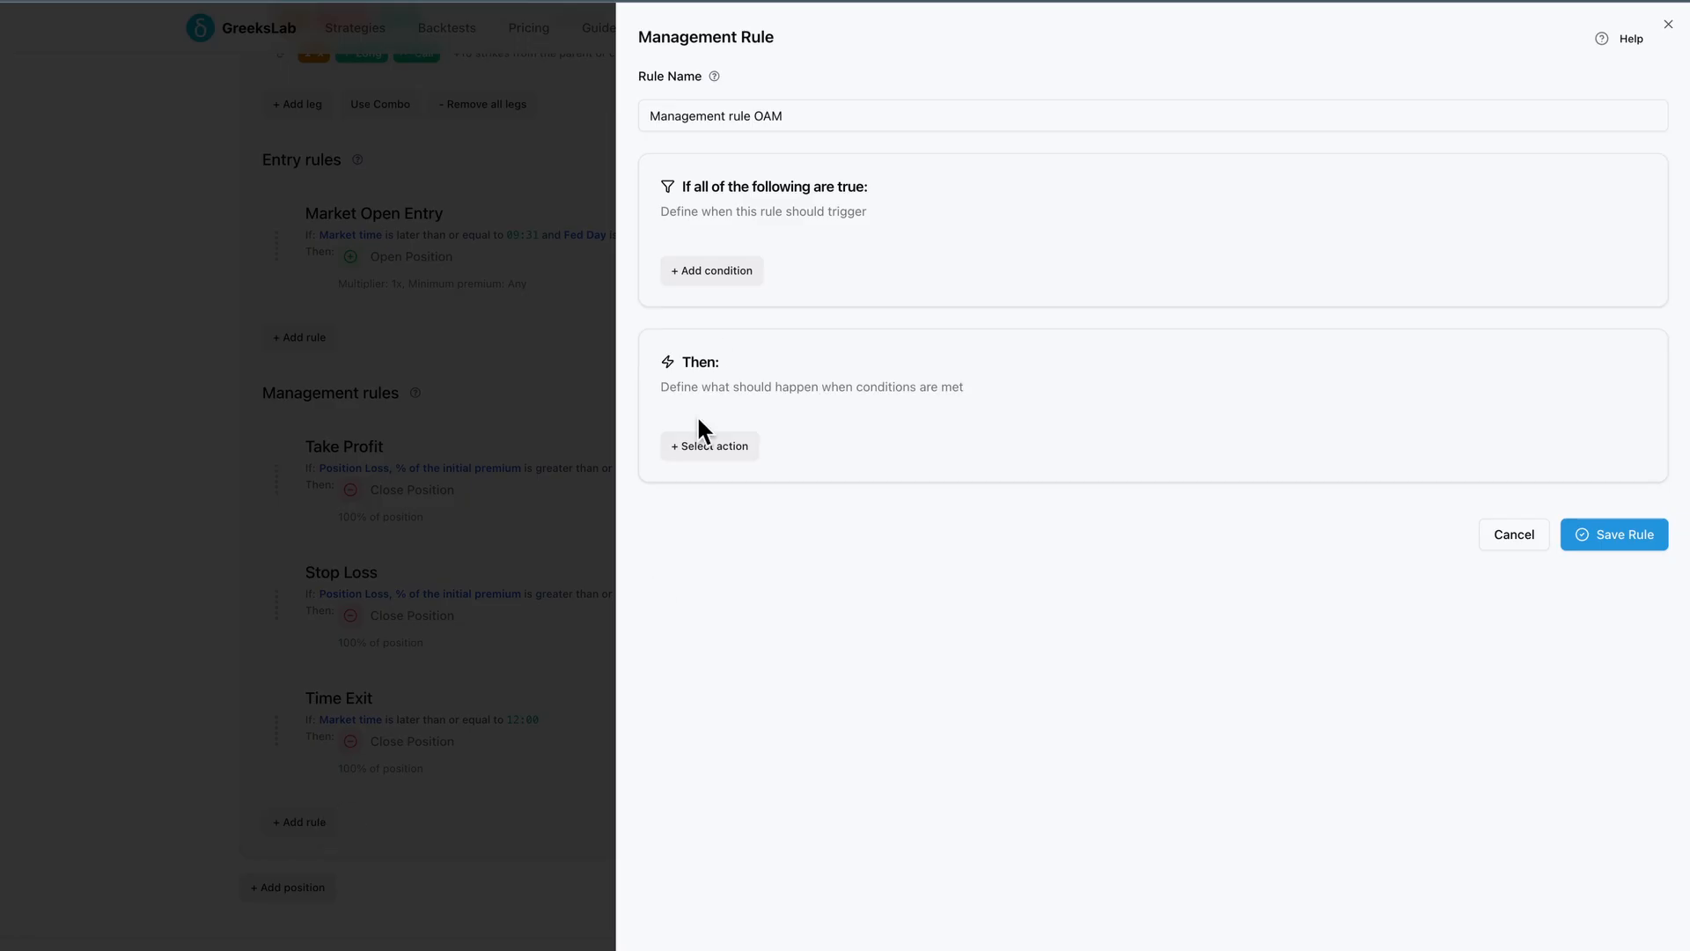
{"action": "left_click", "coordinate": [719, 271]}
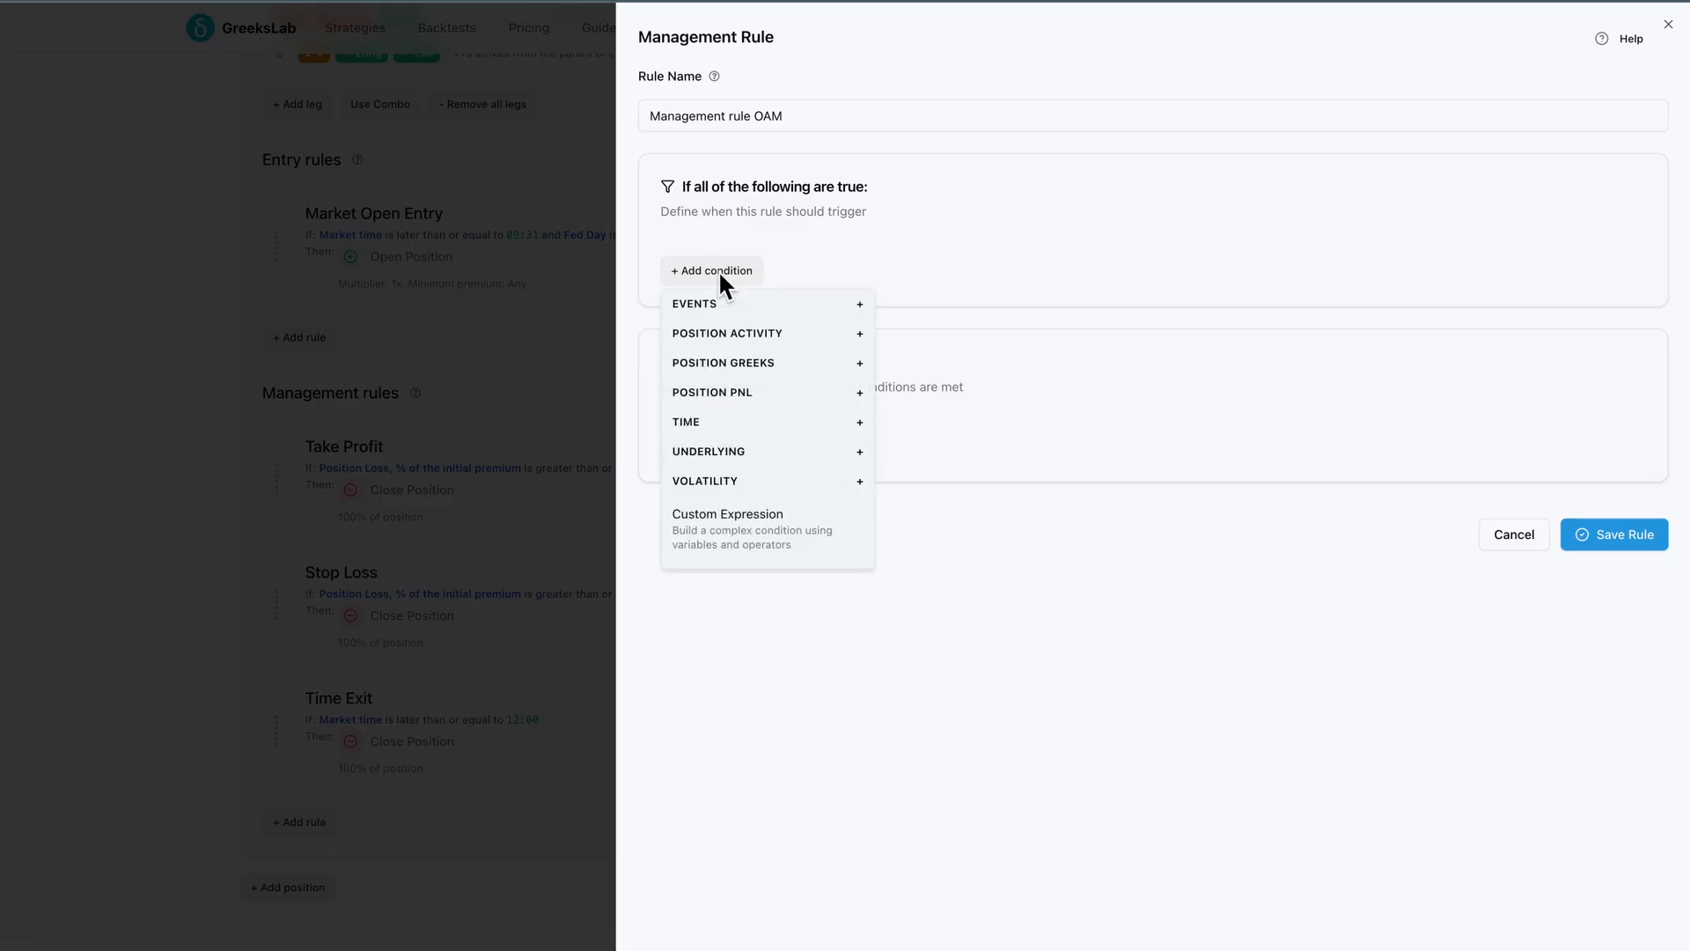
{"action": "left_click", "coordinate": [809, 526]}
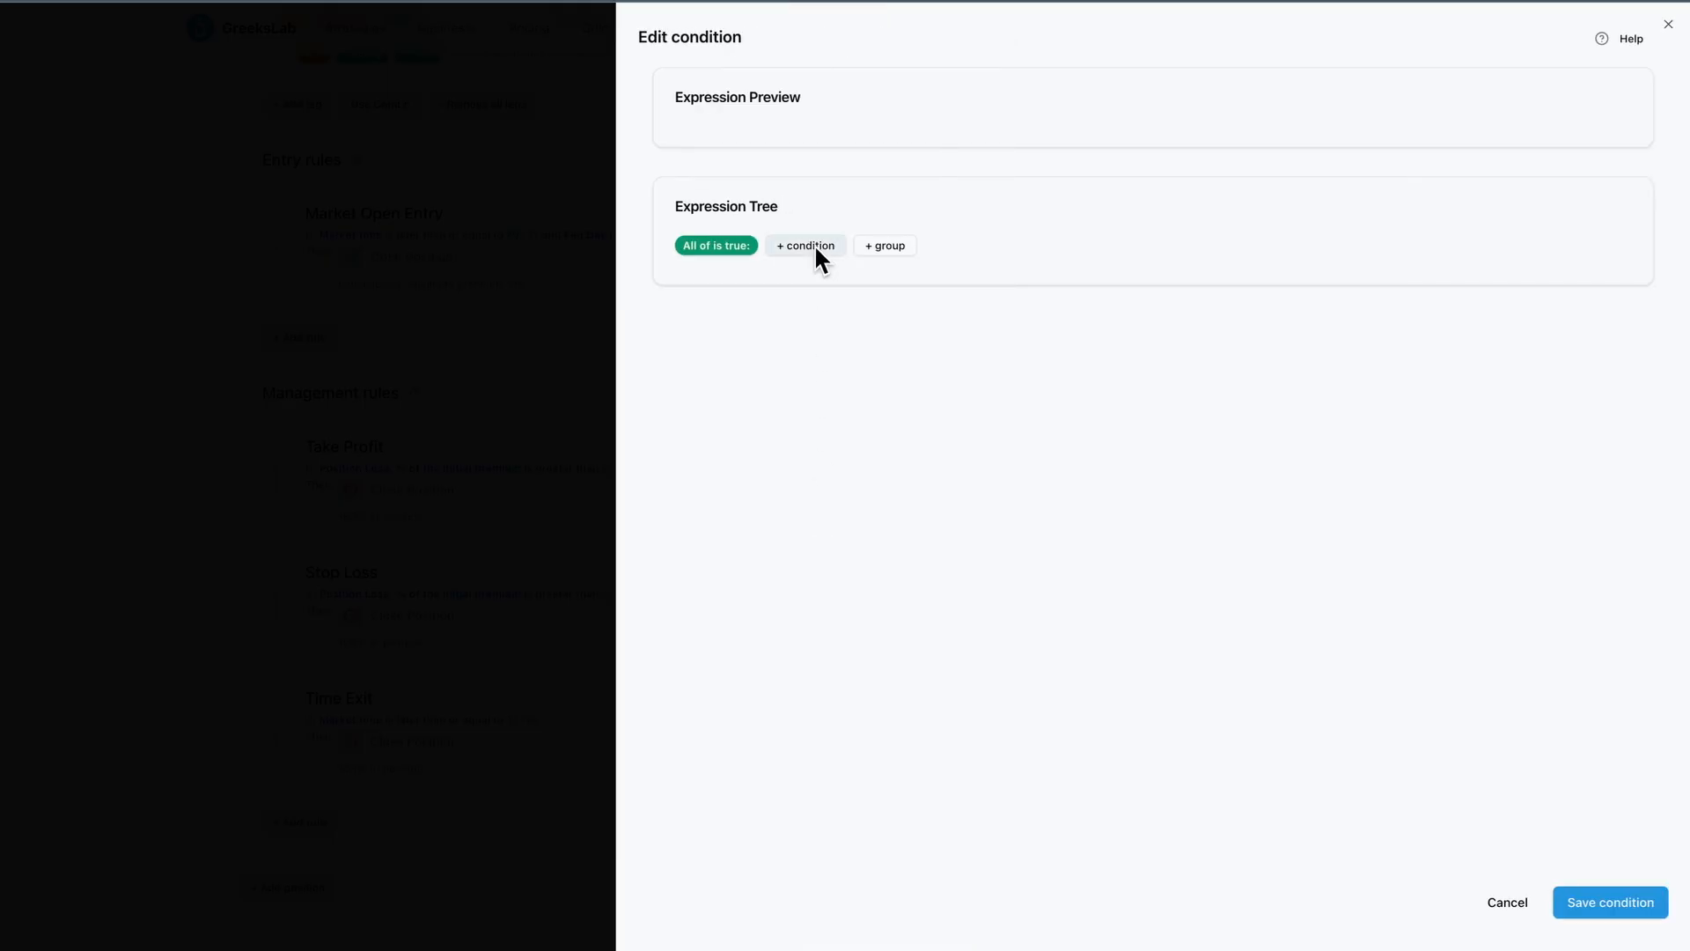
{"action": "left_click", "coordinate": [815, 245]}
{"action": "left_click", "coordinate": [740, 294]}
{"action": "left_click", "coordinate": [806, 372]}
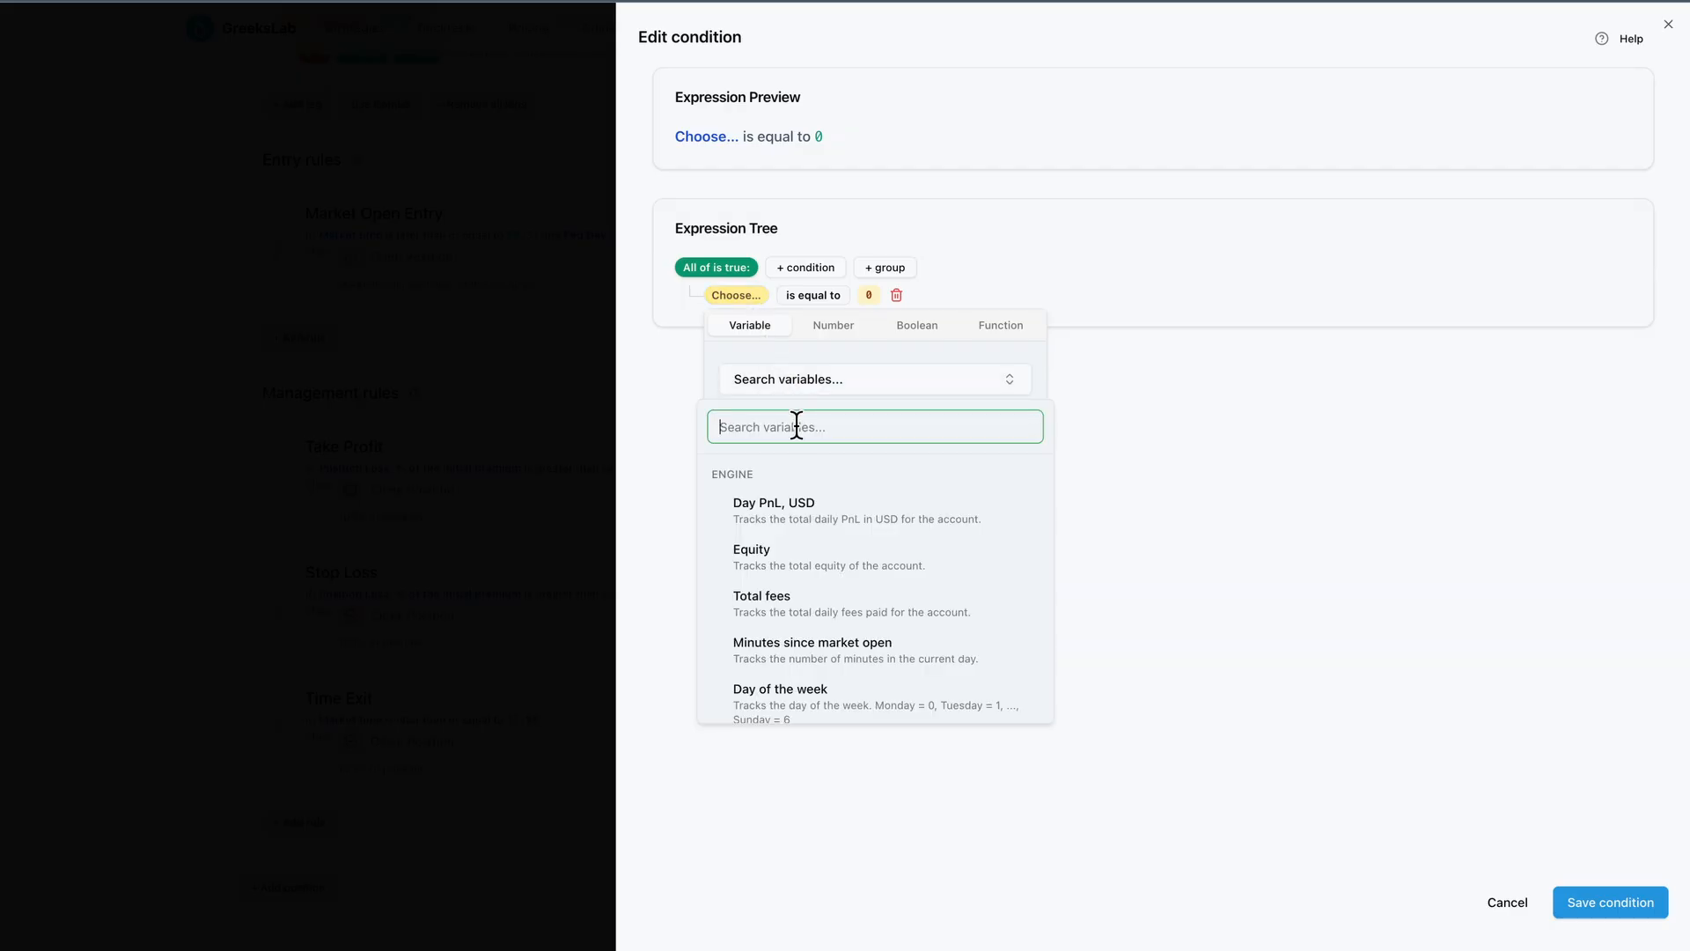
{"action": "type", "text": "pnl"}
{"action": "scroll", "coordinate": [810, 564], "scroll_direction": "down", "scroll_amount": 1}
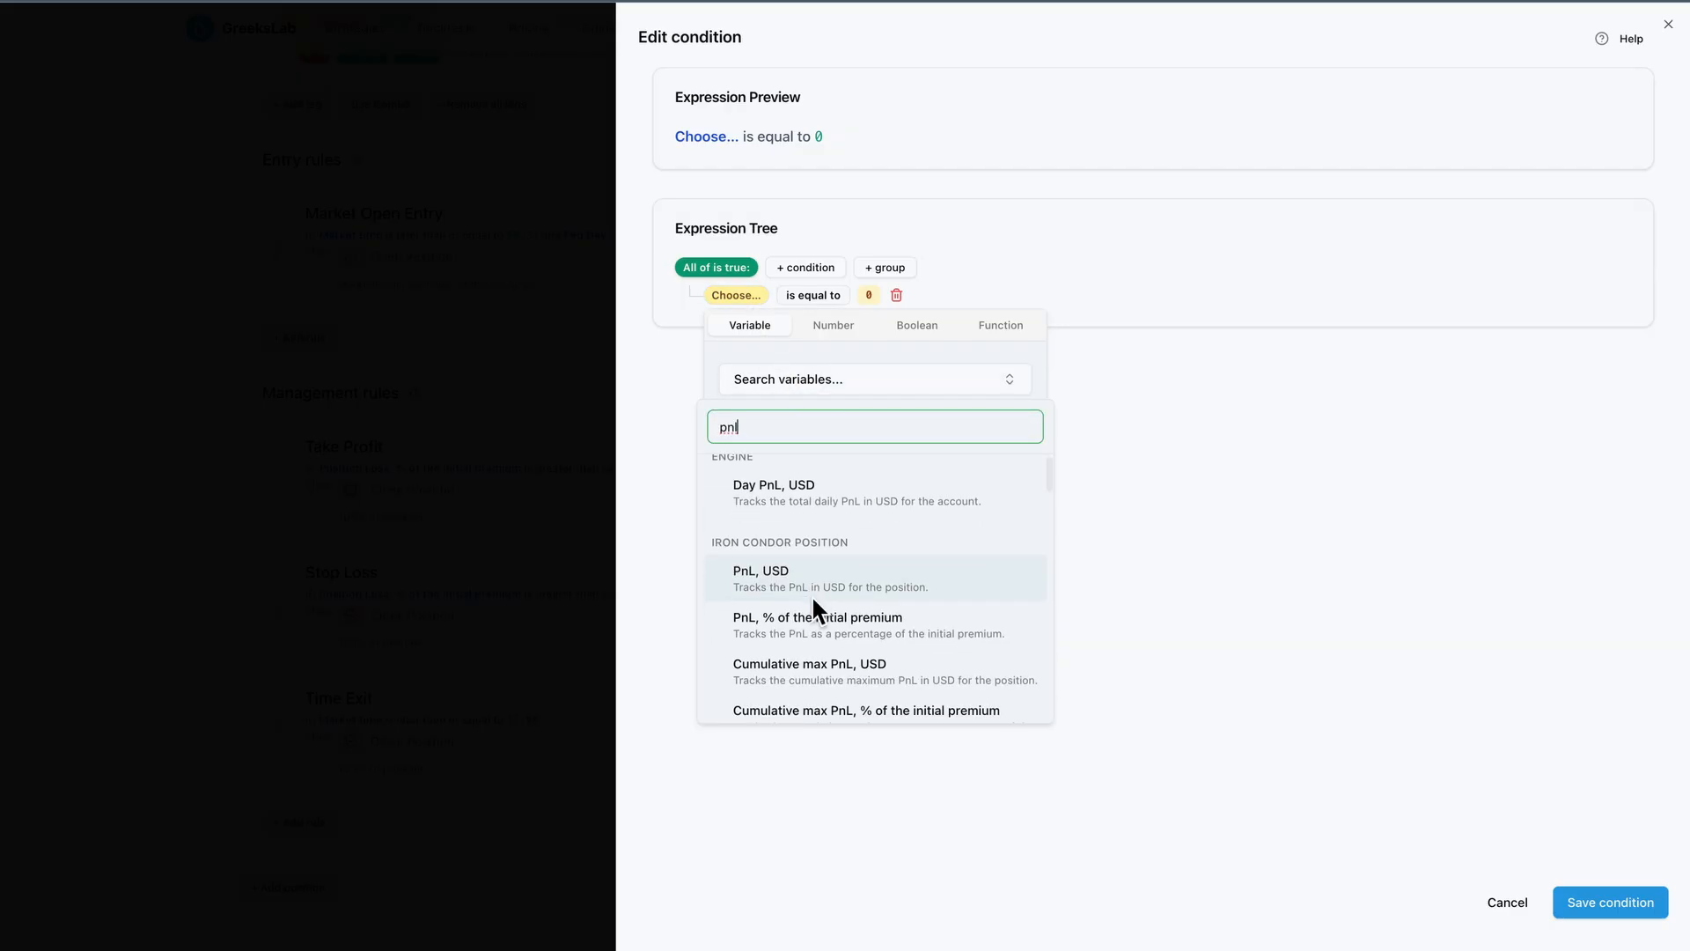
{"action": "left_click", "coordinate": [810, 592]}
{"action": "left_click", "coordinate": [806, 579]}
Make the expression require the PnL to be less than or equal to a DIFF function
{"action": "left_click", "coordinate": [926, 303]}
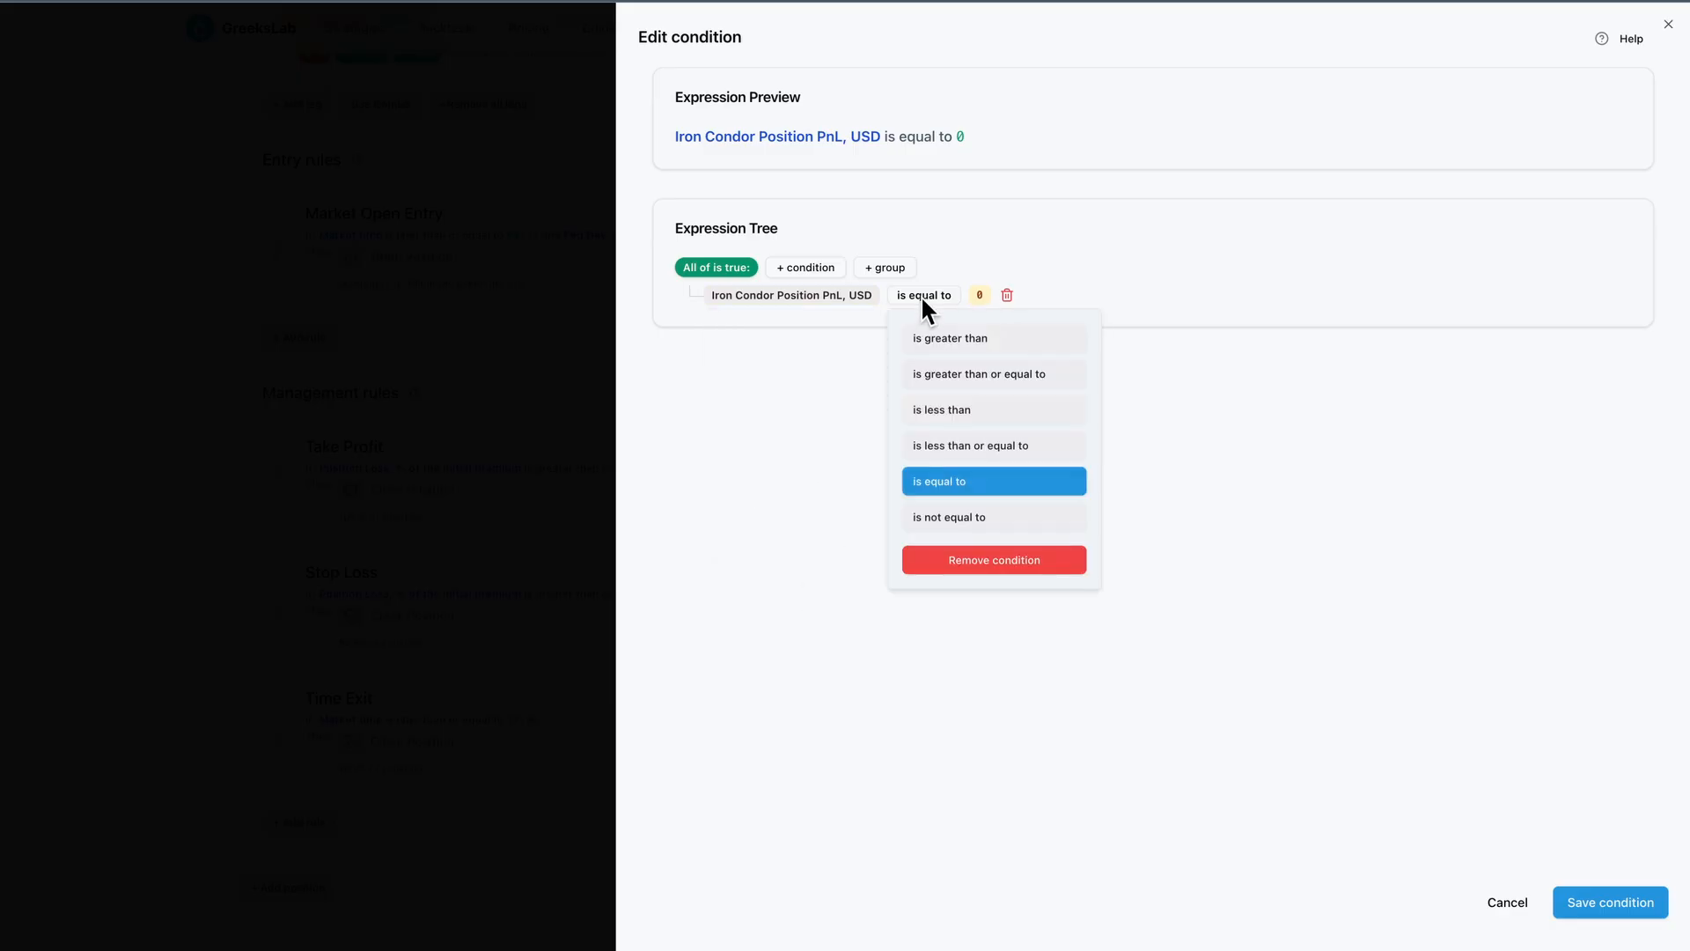
{"action": "left_click", "coordinate": [949, 440]}
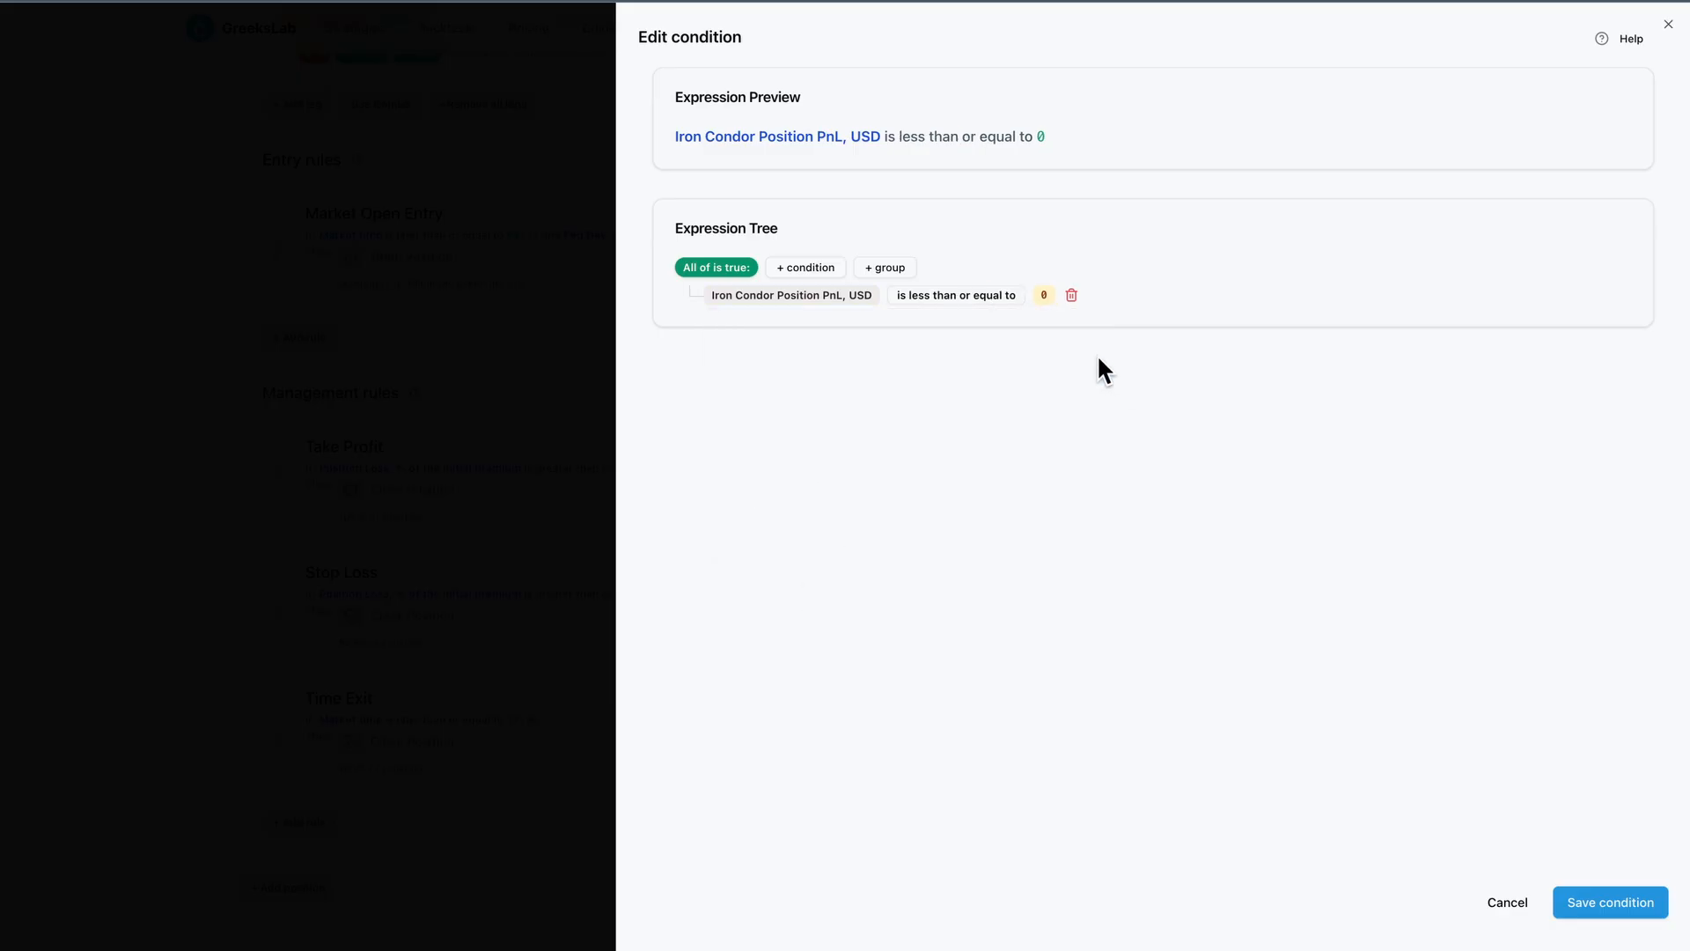
{"action": "left_click", "coordinate": [1042, 293]}
{"action": "left_click", "coordinate": [1306, 322]}
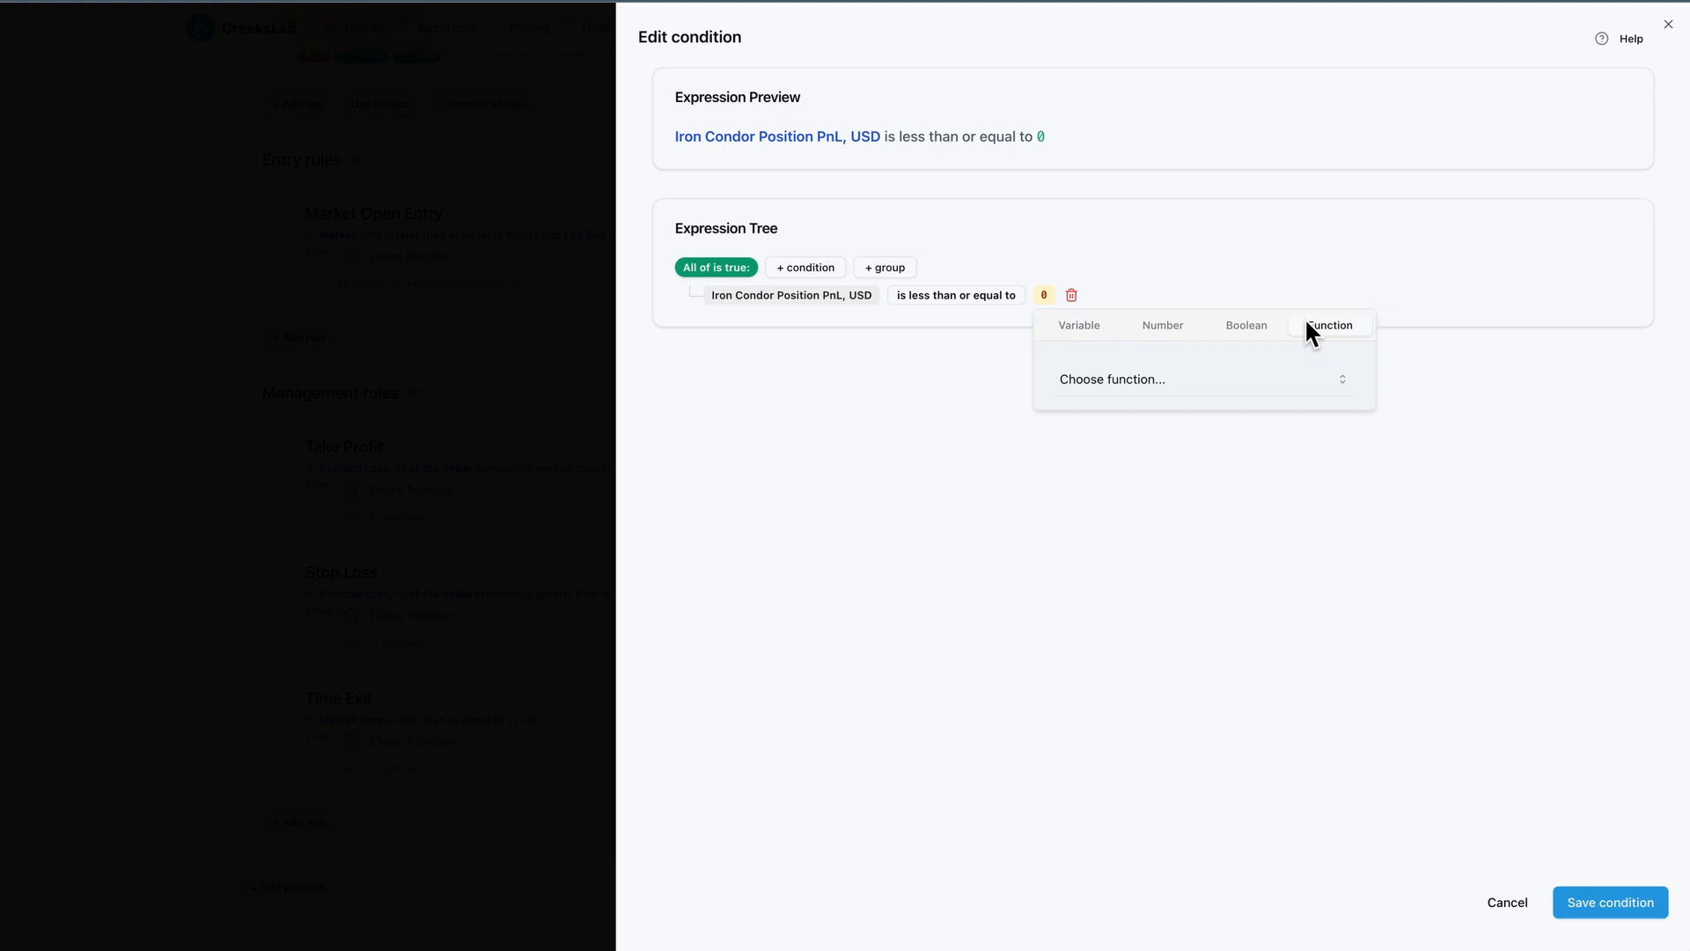
{"action": "left_click", "coordinate": [1180, 377]}
{"action": "left_click", "coordinate": [1138, 678]}
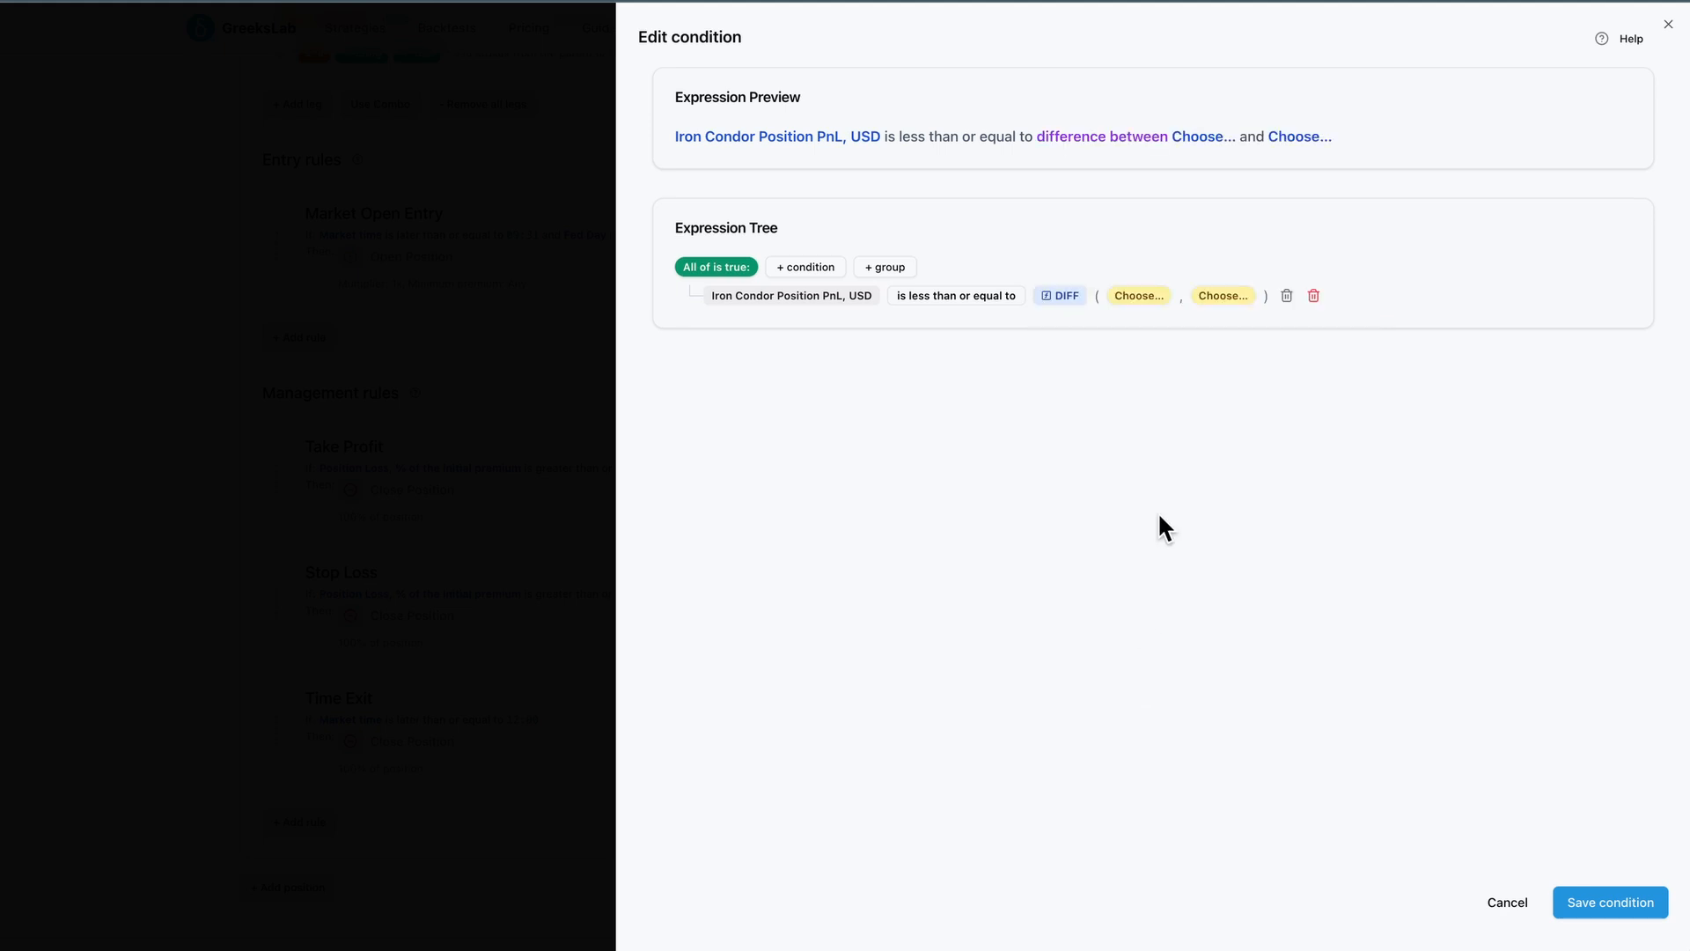
Fill the DIFF arguments with the Iron Condor Position Cumulative max PnL, USD and 200, and save the condition
{"action": "left_click", "coordinate": [1148, 293]}
{"action": "left_click", "coordinate": [1169, 378]}
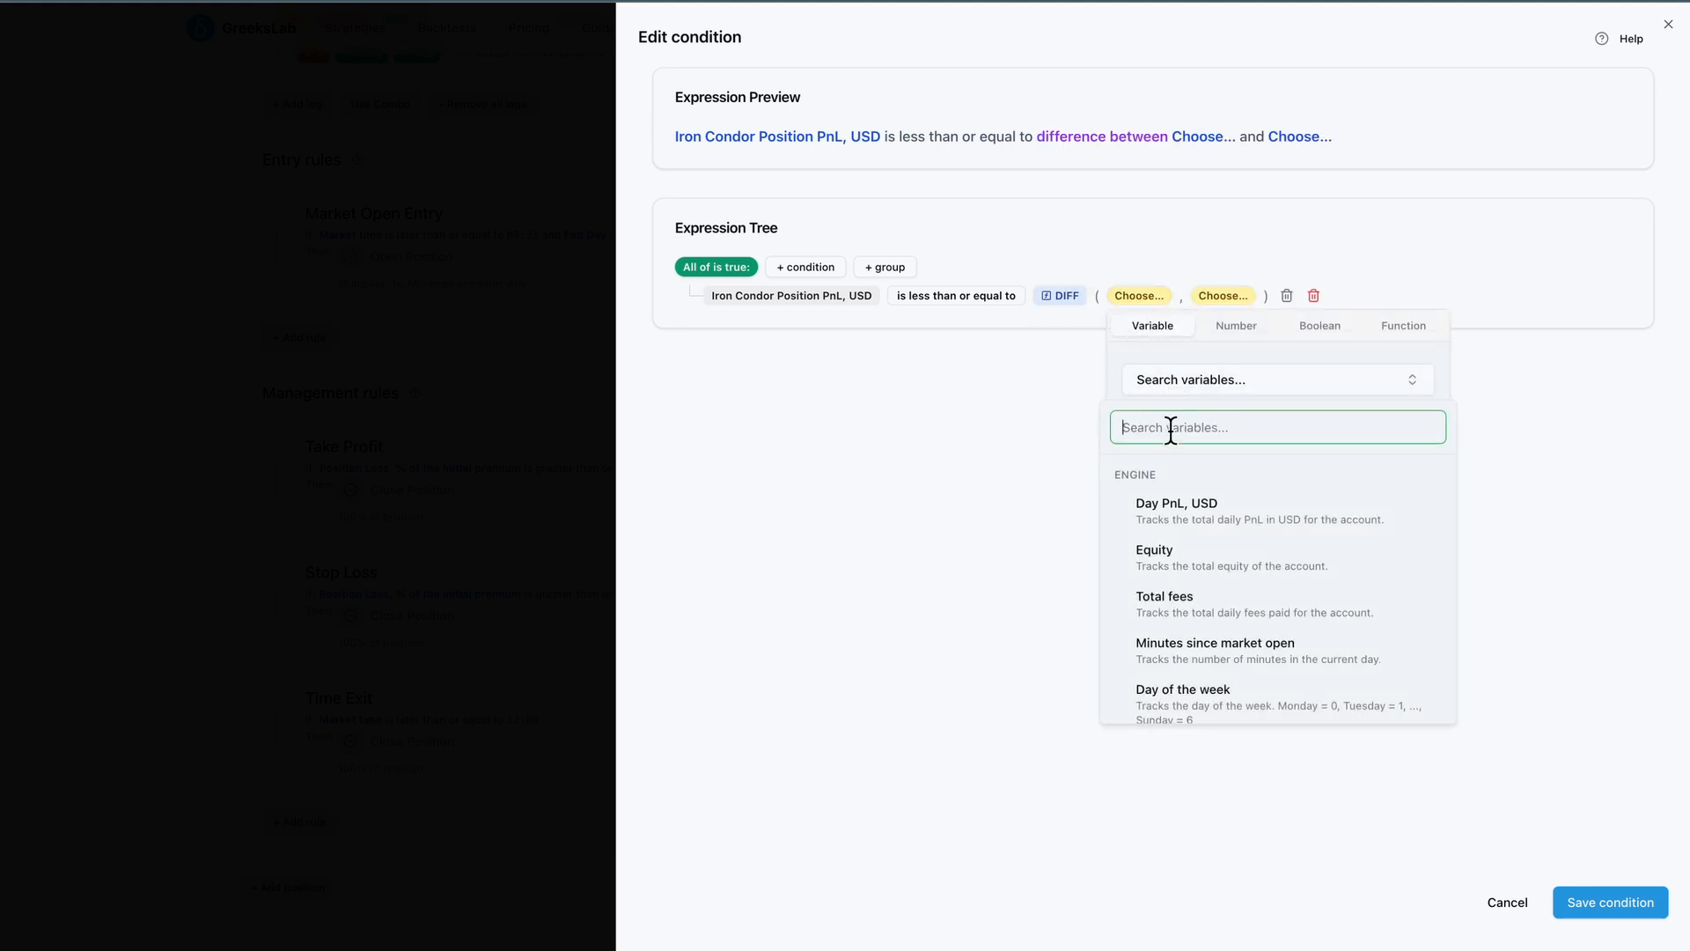
{"action": "type", "text": "max"}
{"action": "left_click", "coordinate": [1190, 502]}
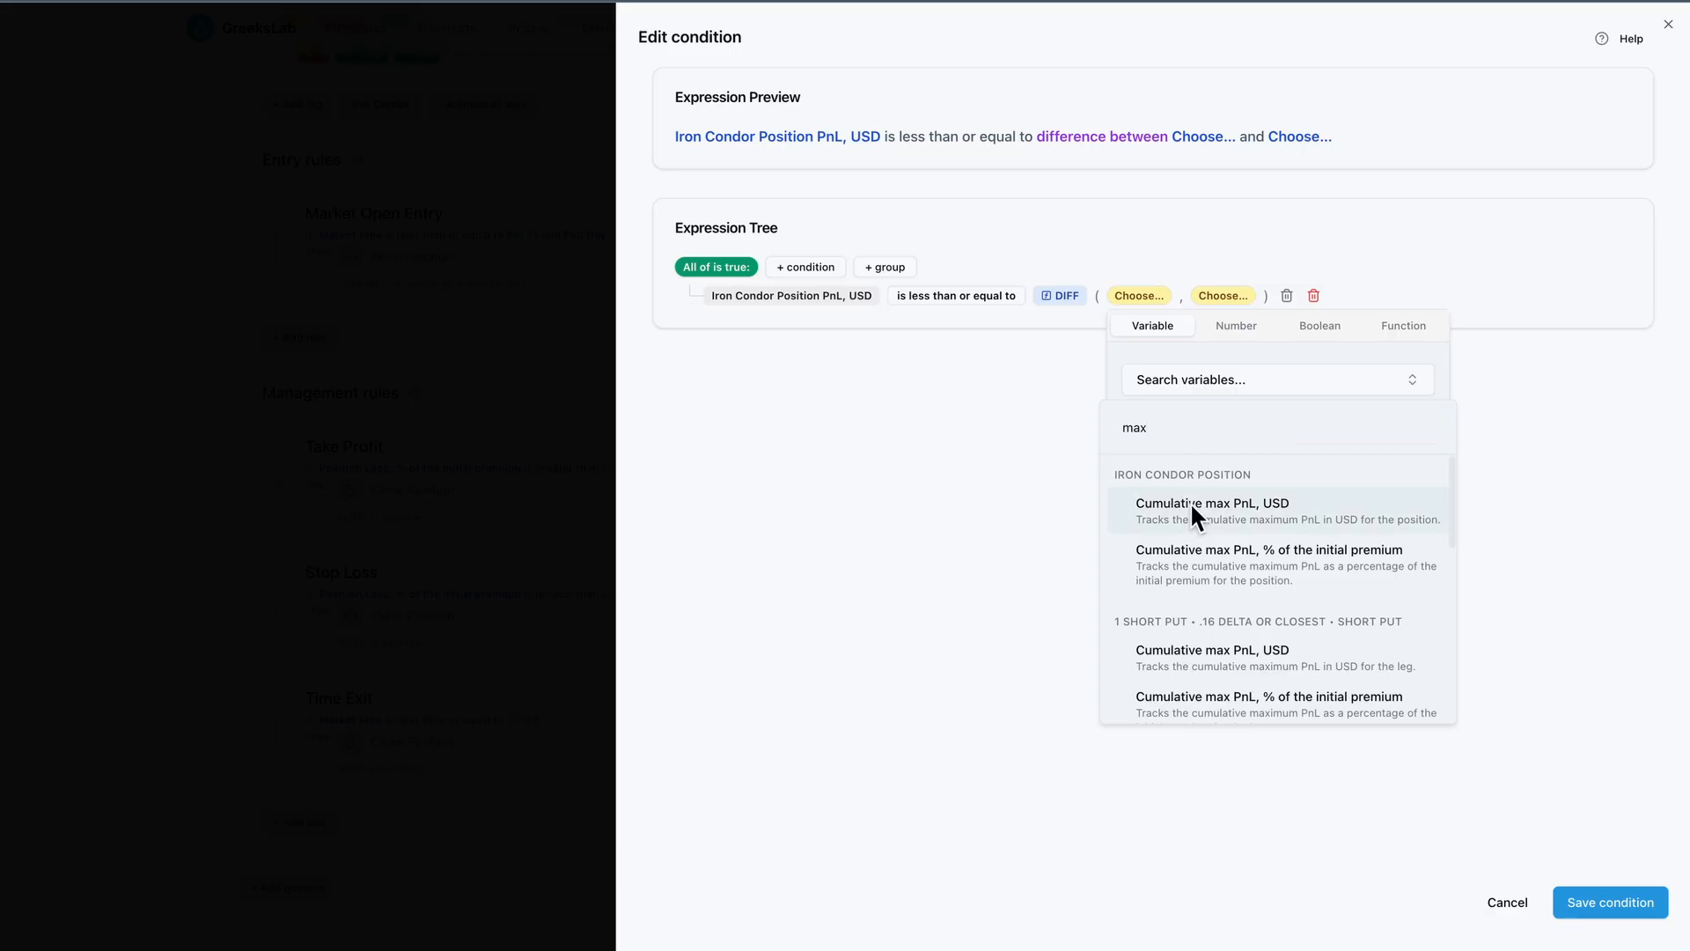
{"action": "left_click", "coordinate": [1417, 296]}
{"action": "left_click", "coordinate": [1476, 328]}
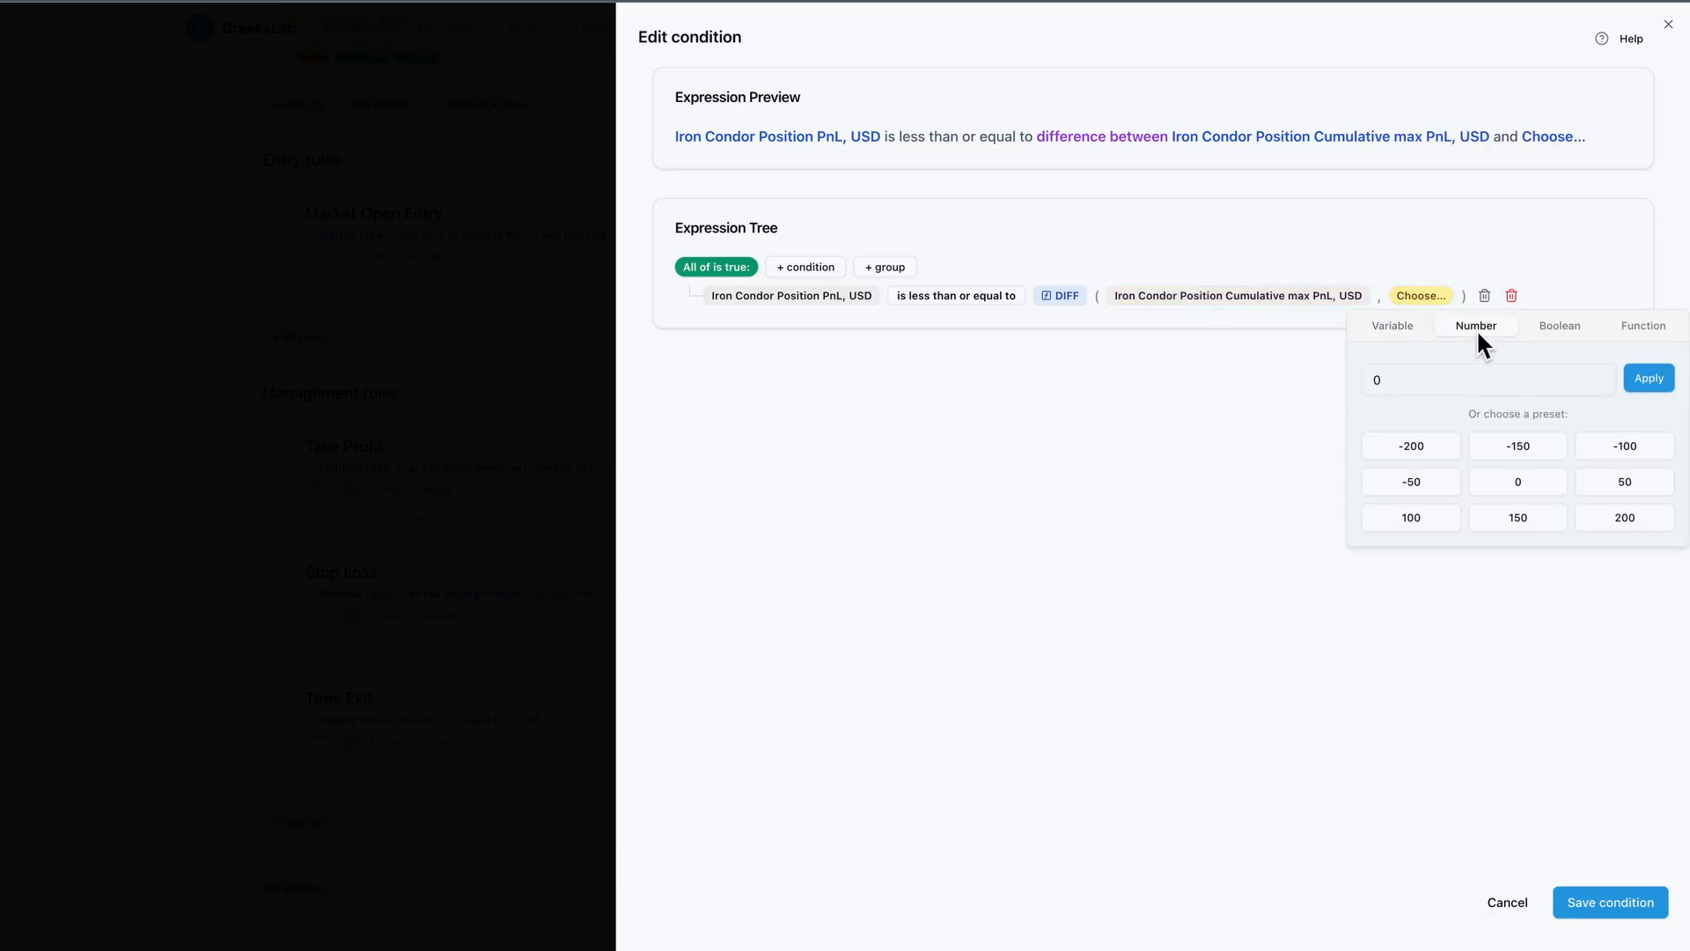
{"action": "left_click", "coordinate": [1605, 521]}
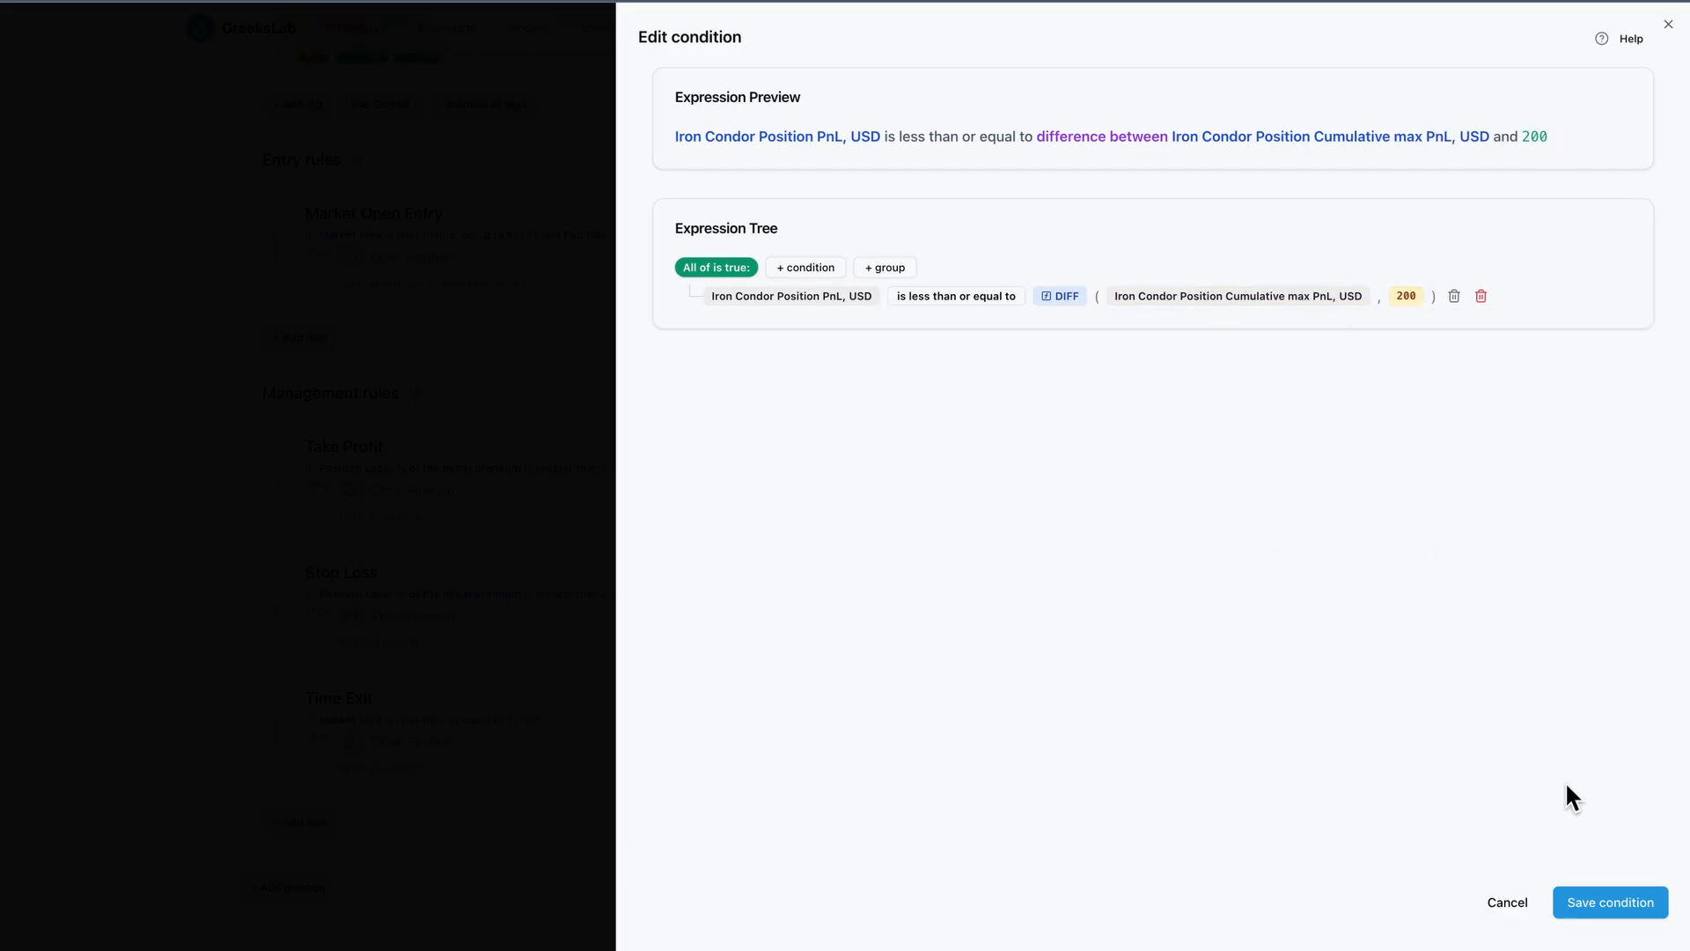
{"action": "left_click", "coordinate": [1584, 896]}
Give the rule a Close Position action and the name Trailing Stop, then cancel the rule
{"action": "left_click", "coordinate": [743, 491]}
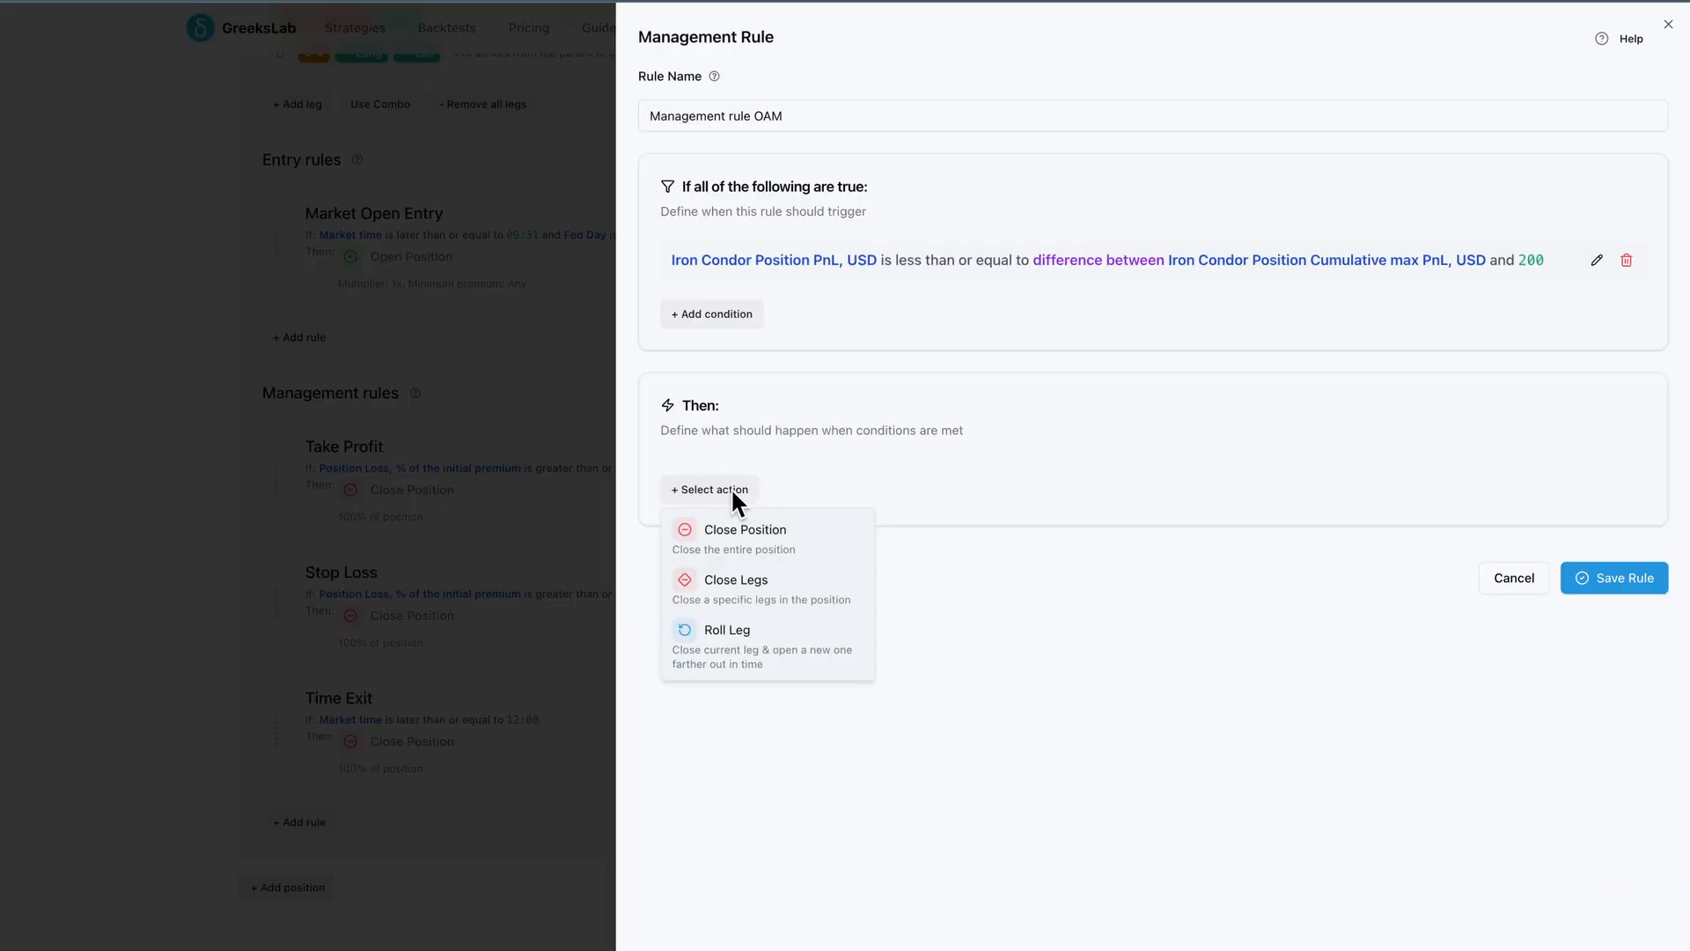
{"action": "left_click", "coordinate": [743, 532]}
{"action": "triple_click", "coordinate": [778, 115]}
{"action": "type", "text": "Trailing Stop"}
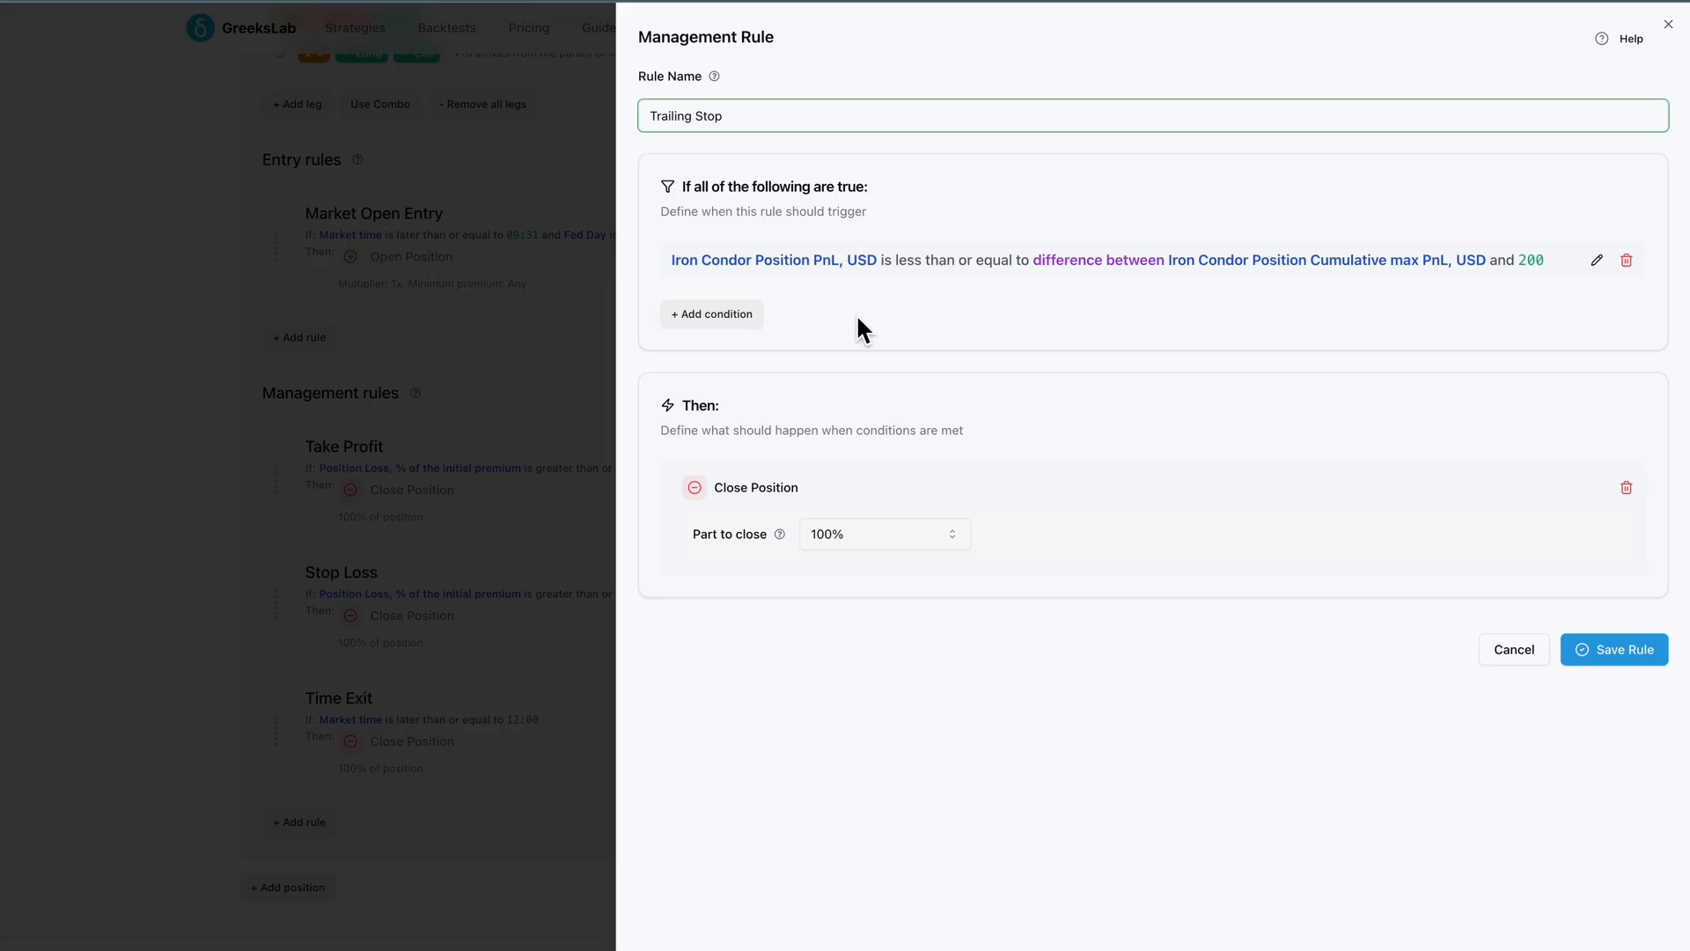
{"action": "left_click", "coordinate": [1036, 648]}
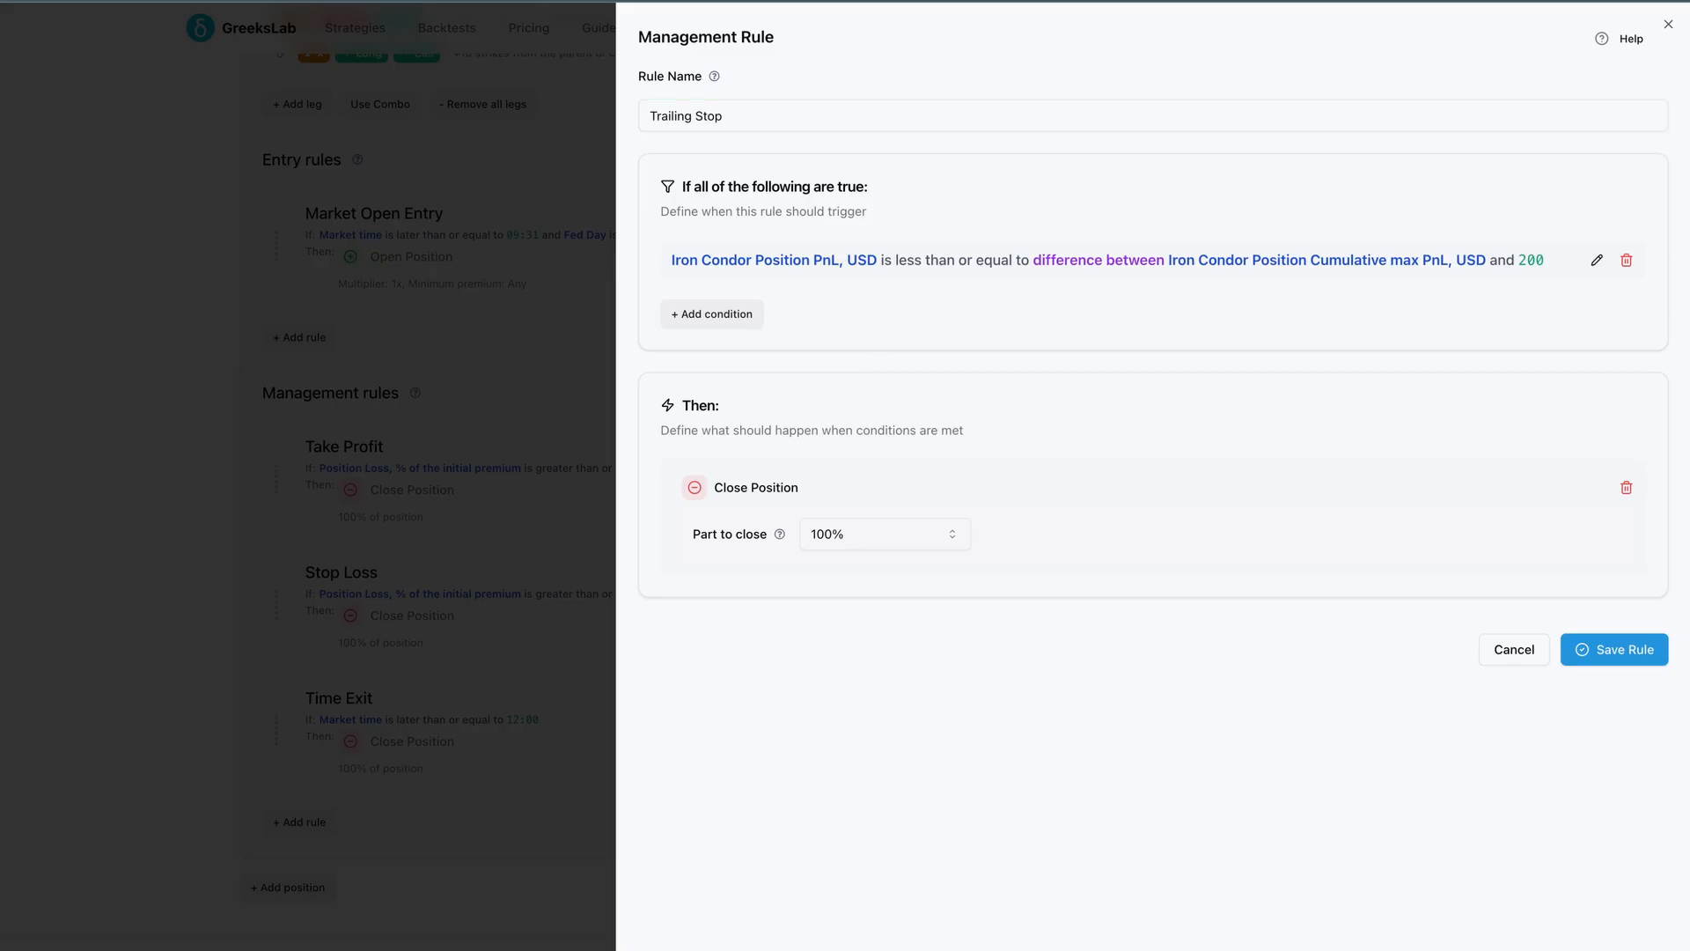
{"action": "left_click", "coordinate": [1514, 650]}
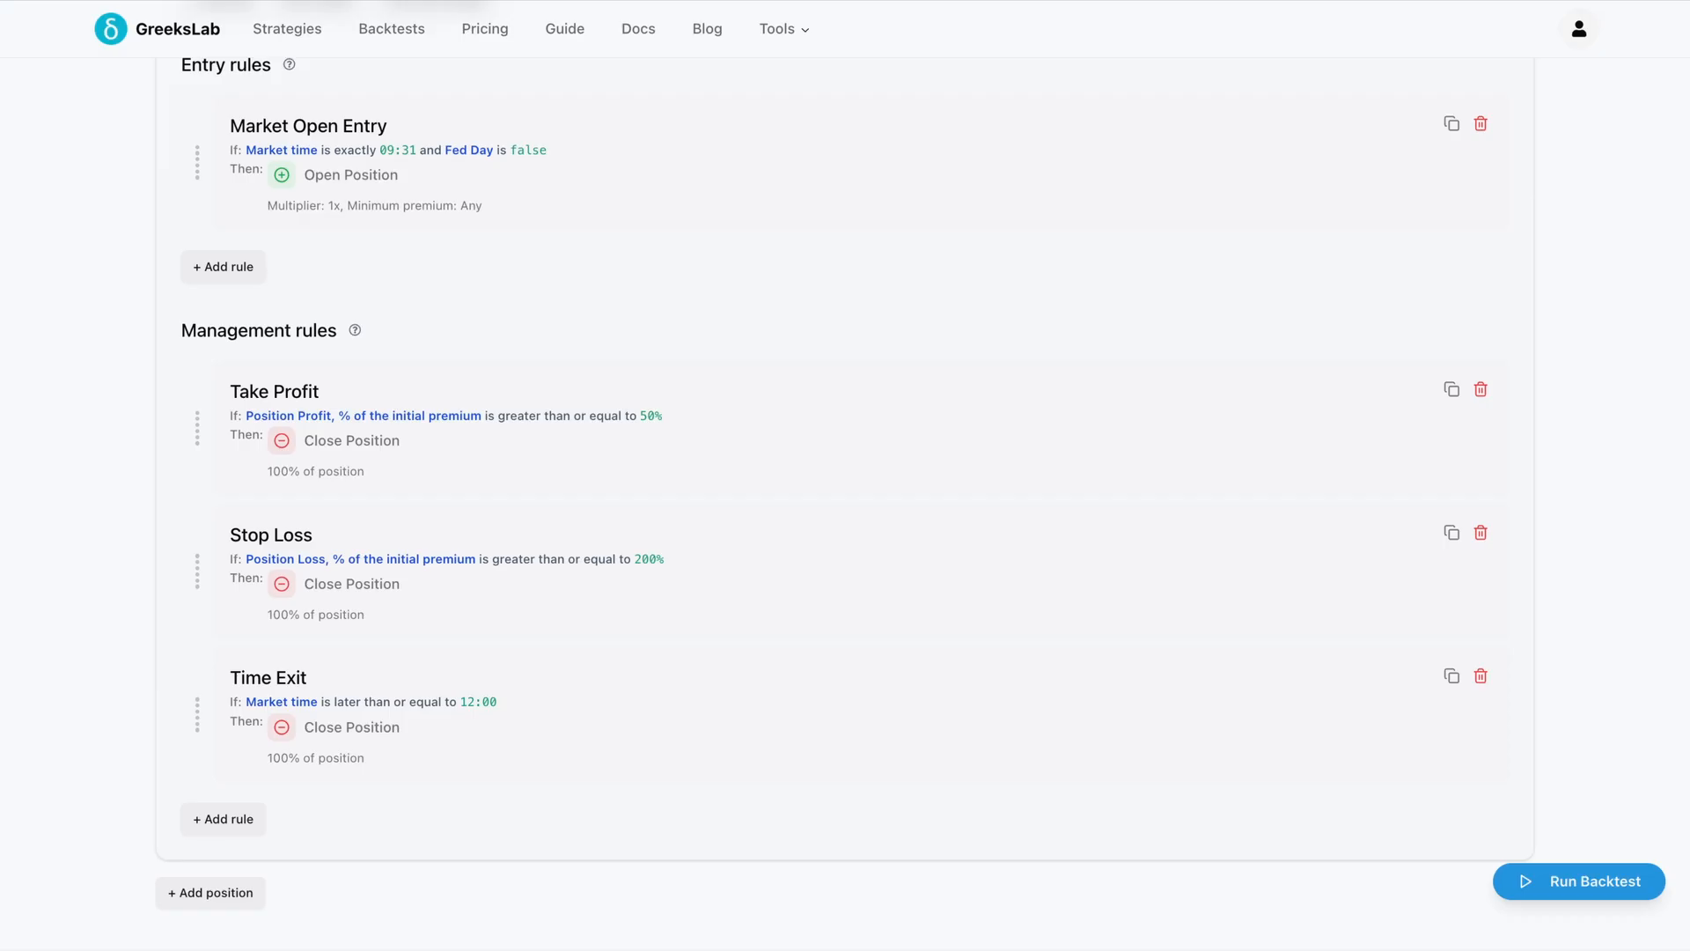
Run the backtest for the iron condor strategy
{"action": "scroll", "coordinate": [1111, 577], "scroll_direction": "up", "scroll_amount": 10}
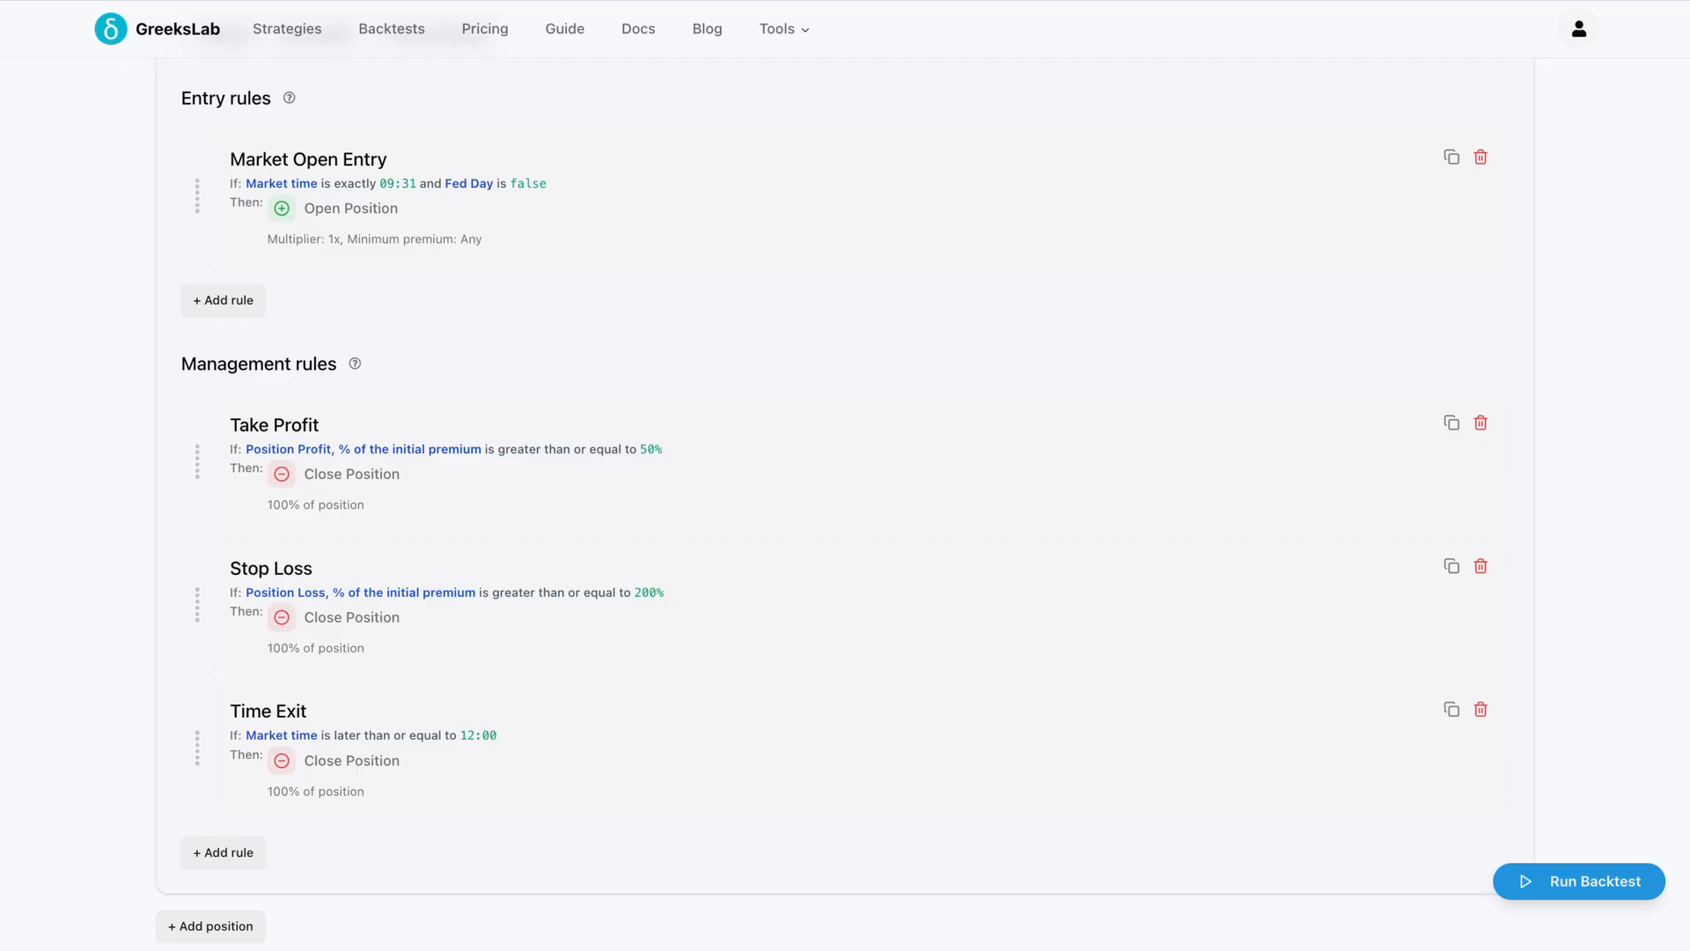
{"action": "left_click", "coordinate": [1574, 881]}
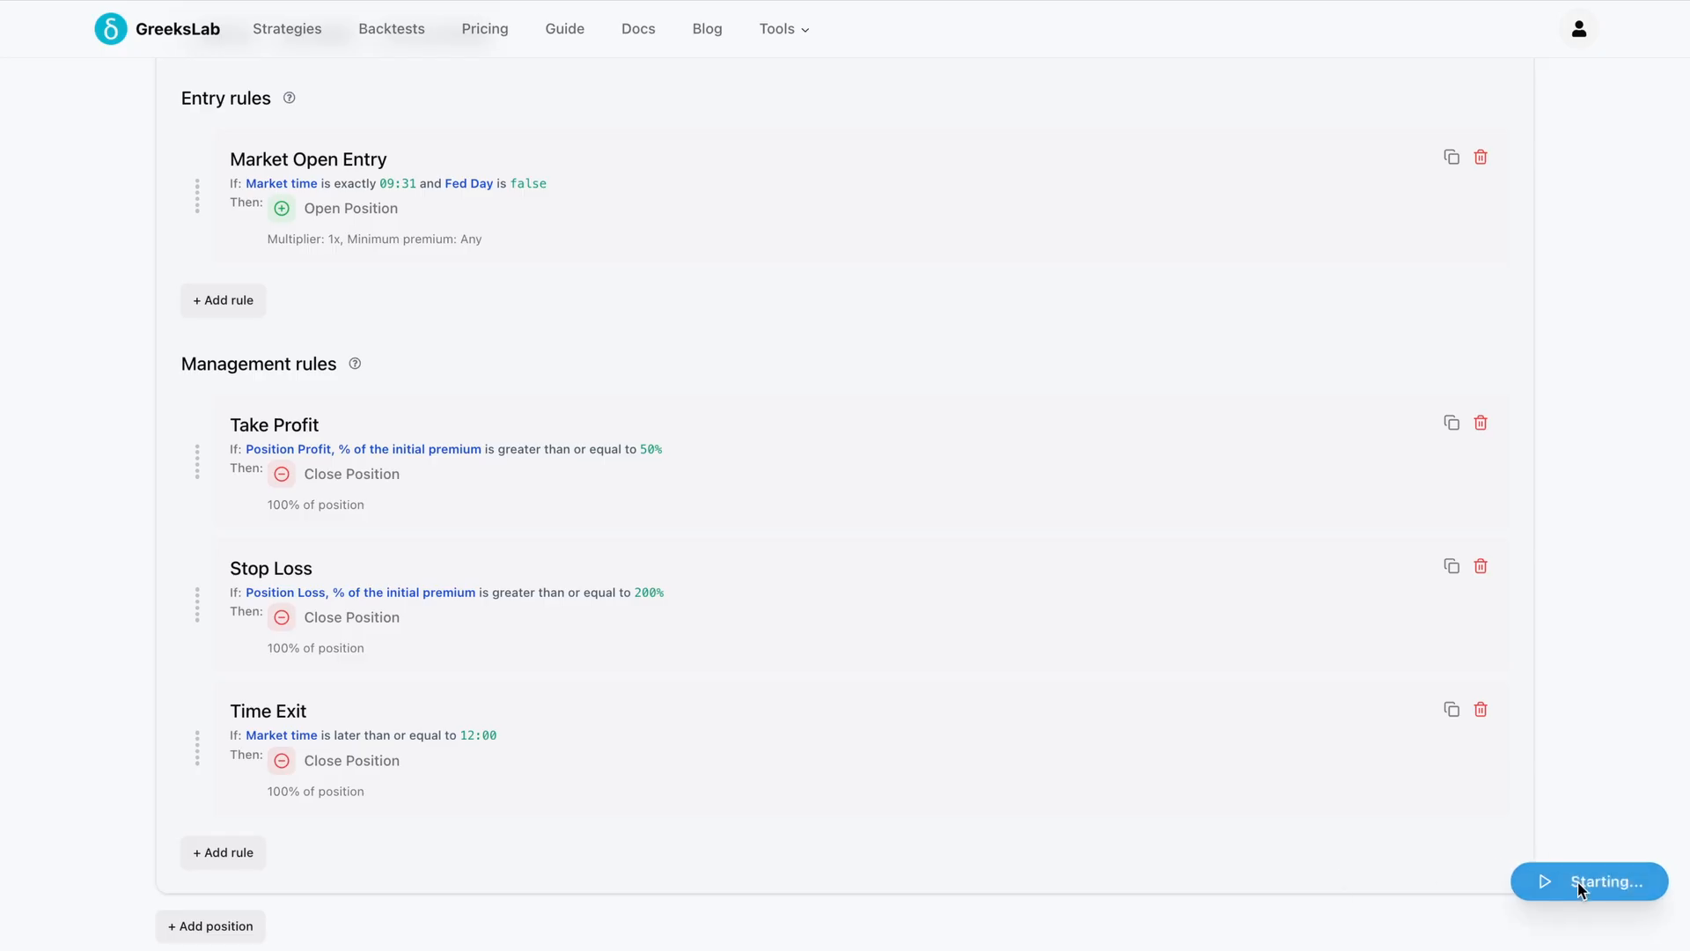
{"action": "scroll", "coordinate": [1576, 669], "scroll_direction": "down", "scroll_amount": 5}
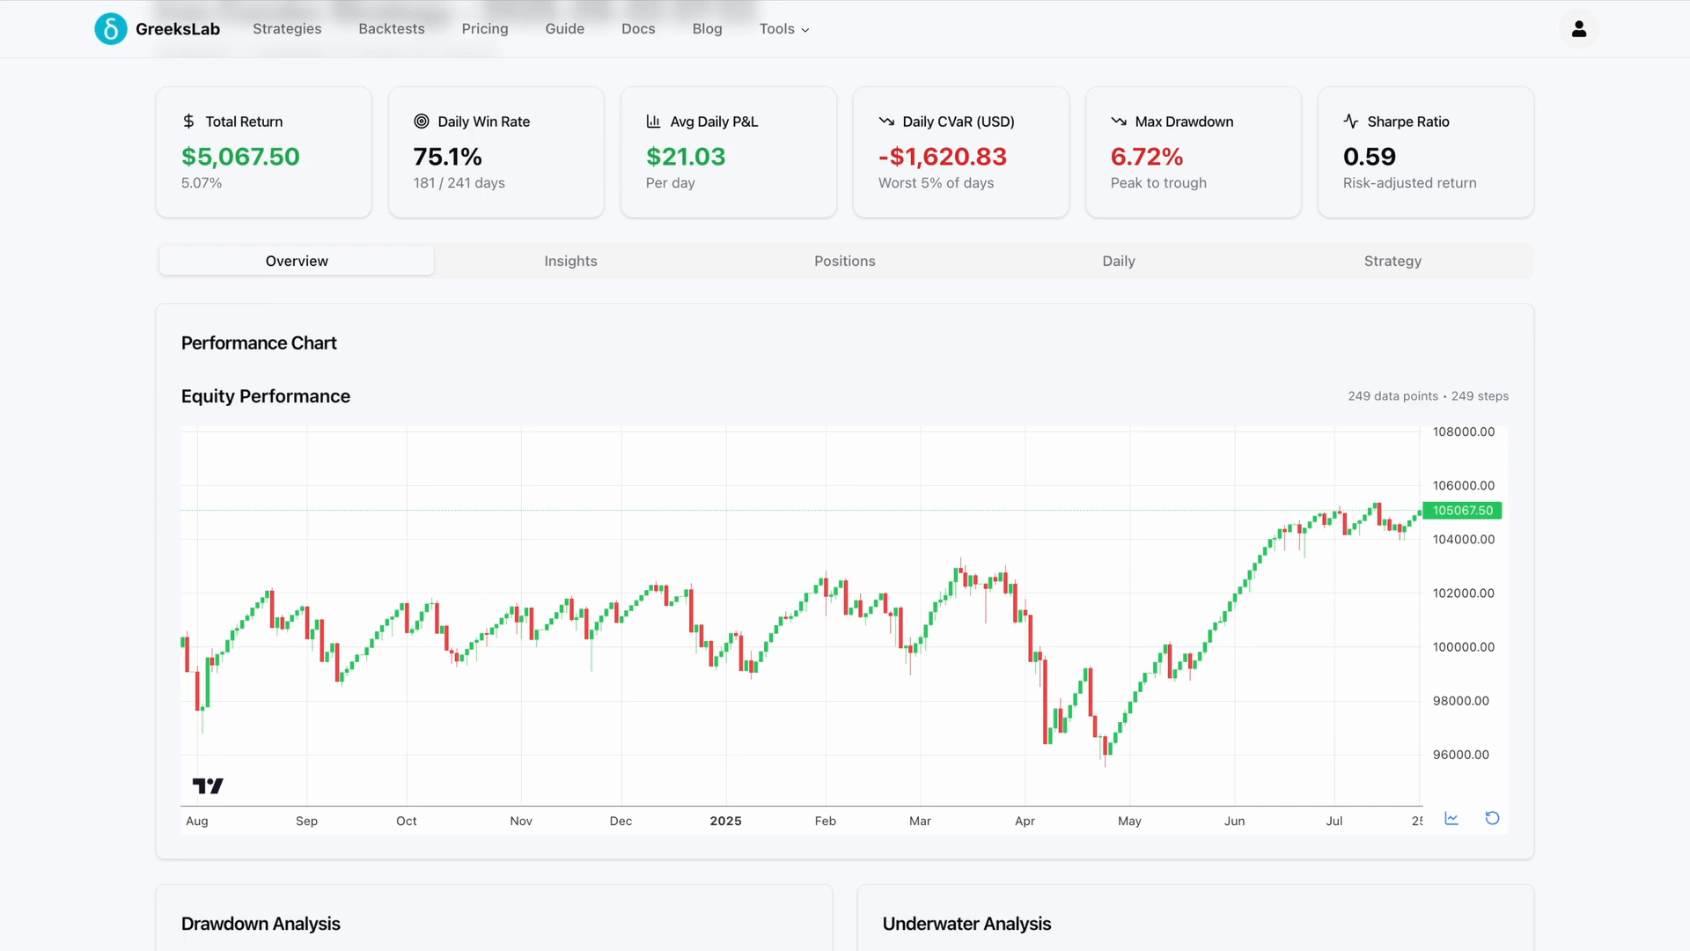
Review the backtest overview and the Insights analyses for market environment, position characteristics and timing factors
{"action": "scroll", "coordinate": [1574, 720], "scroll_direction": "up", "scroll_amount": 2}
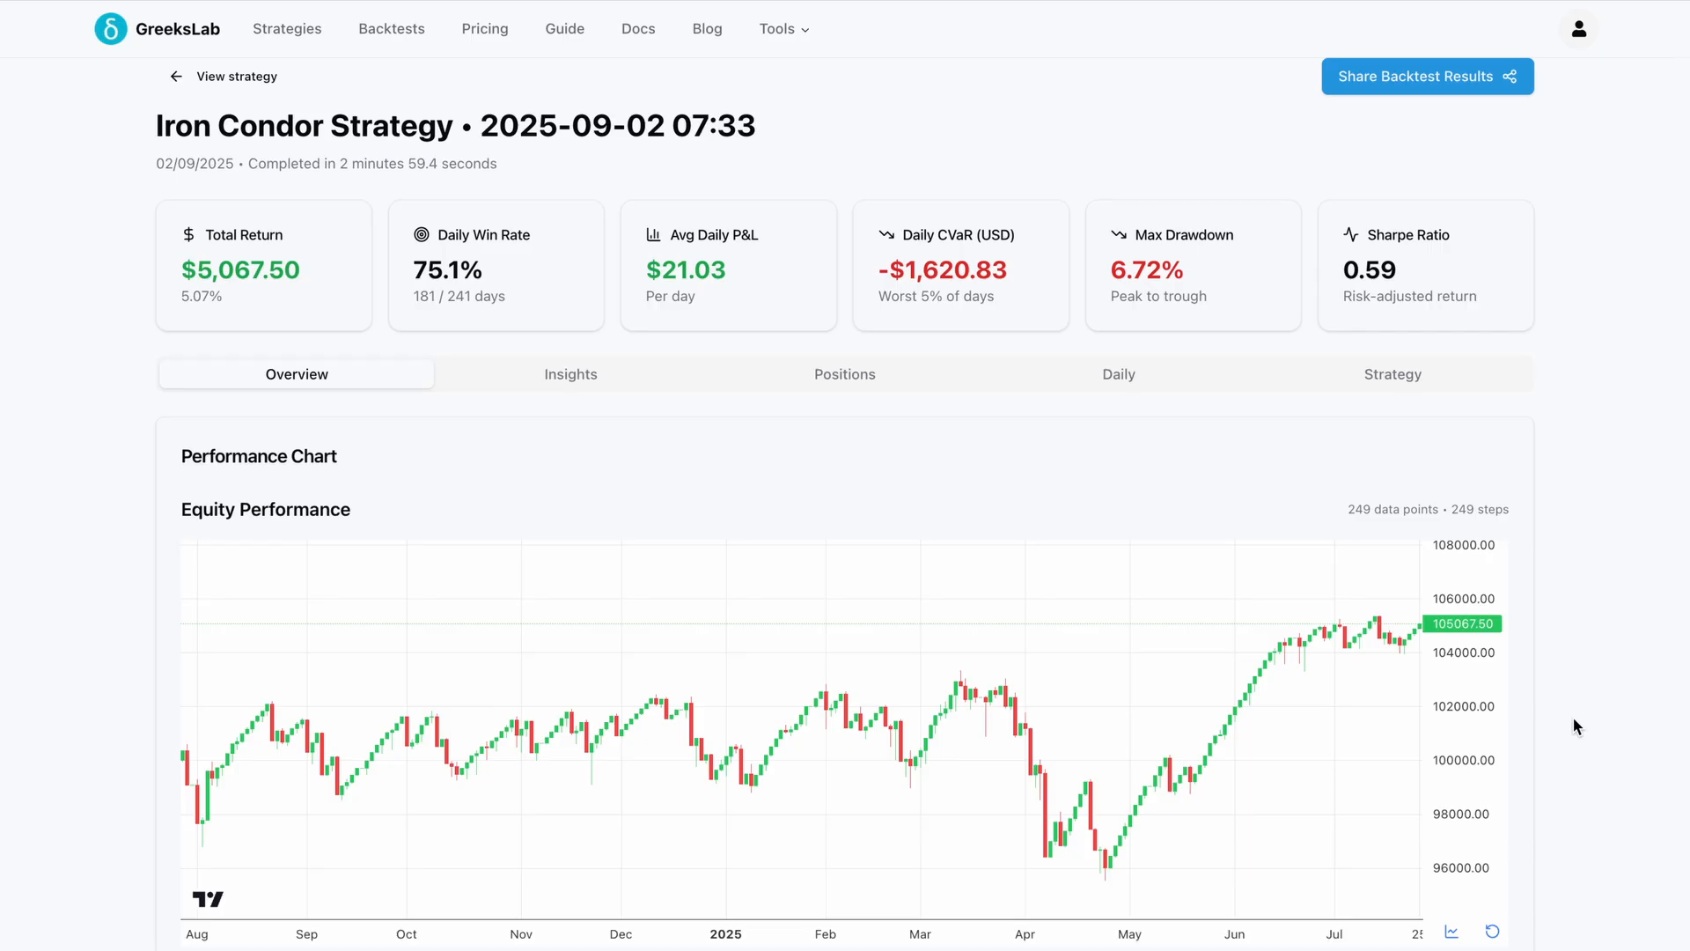
{"action": "scroll", "coordinate": [1574, 722], "scroll_direction": "down", "scroll_amount": 1}
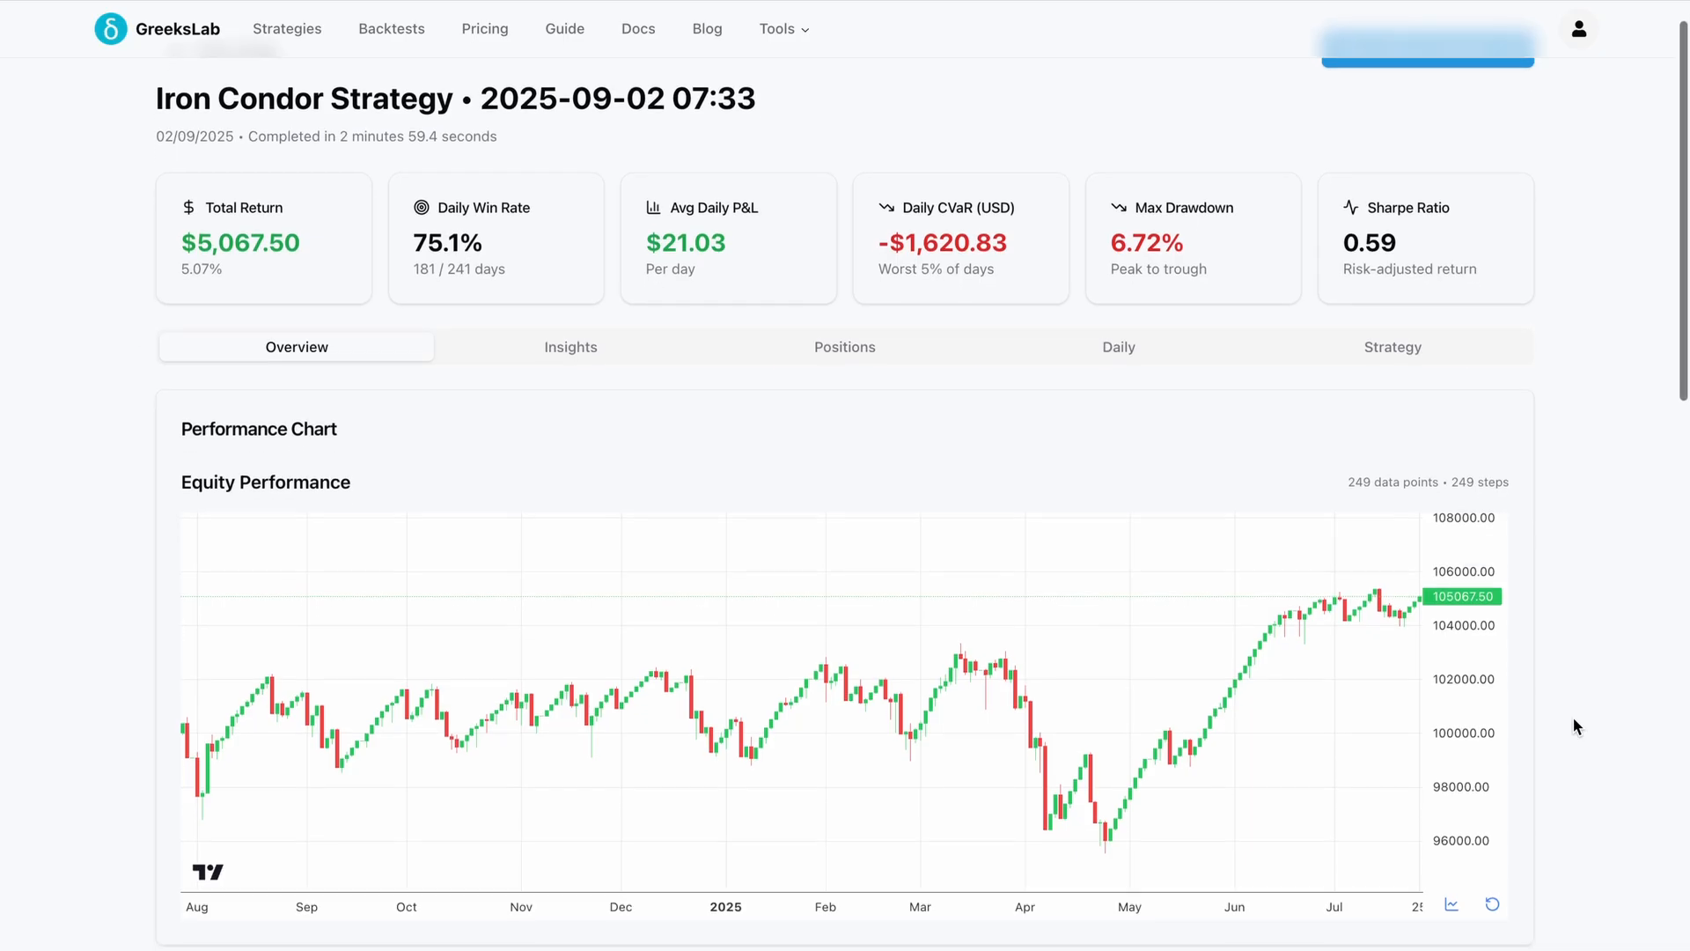
{"action": "scroll", "coordinate": [1573, 724], "scroll_direction": "down", "scroll_amount": 1}
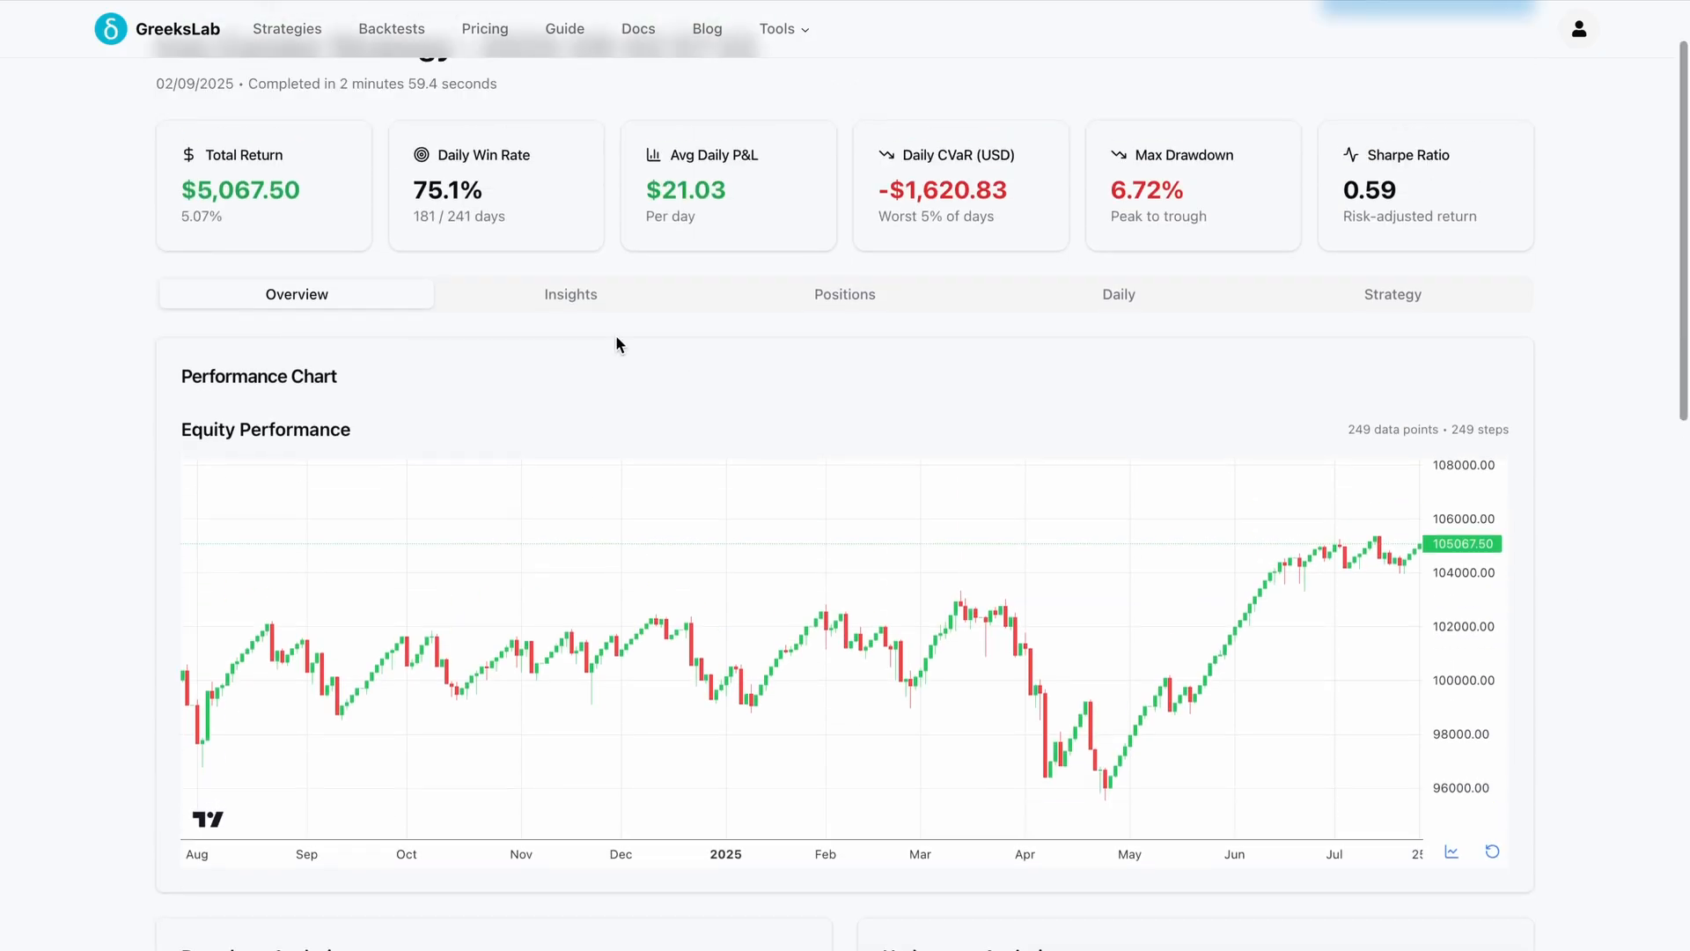
{"action": "left_click", "coordinate": [581, 297]}
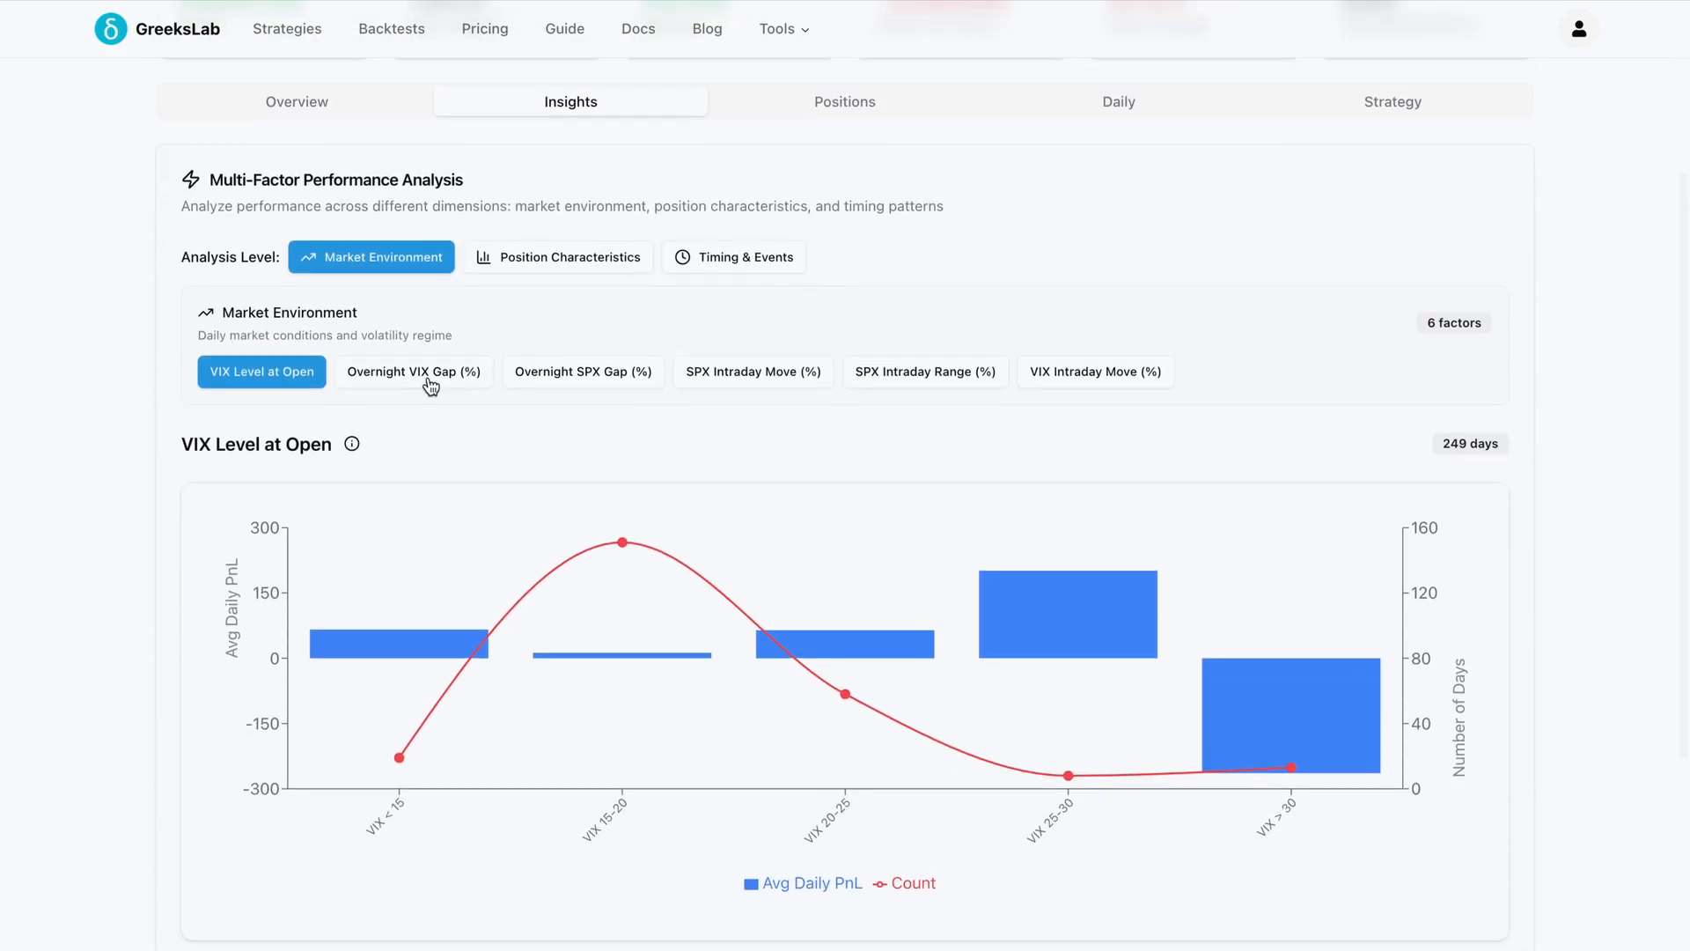
{"action": "left_click", "coordinate": [584, 374]}
{"action": "left_click", "coordinate": [607, 182]}
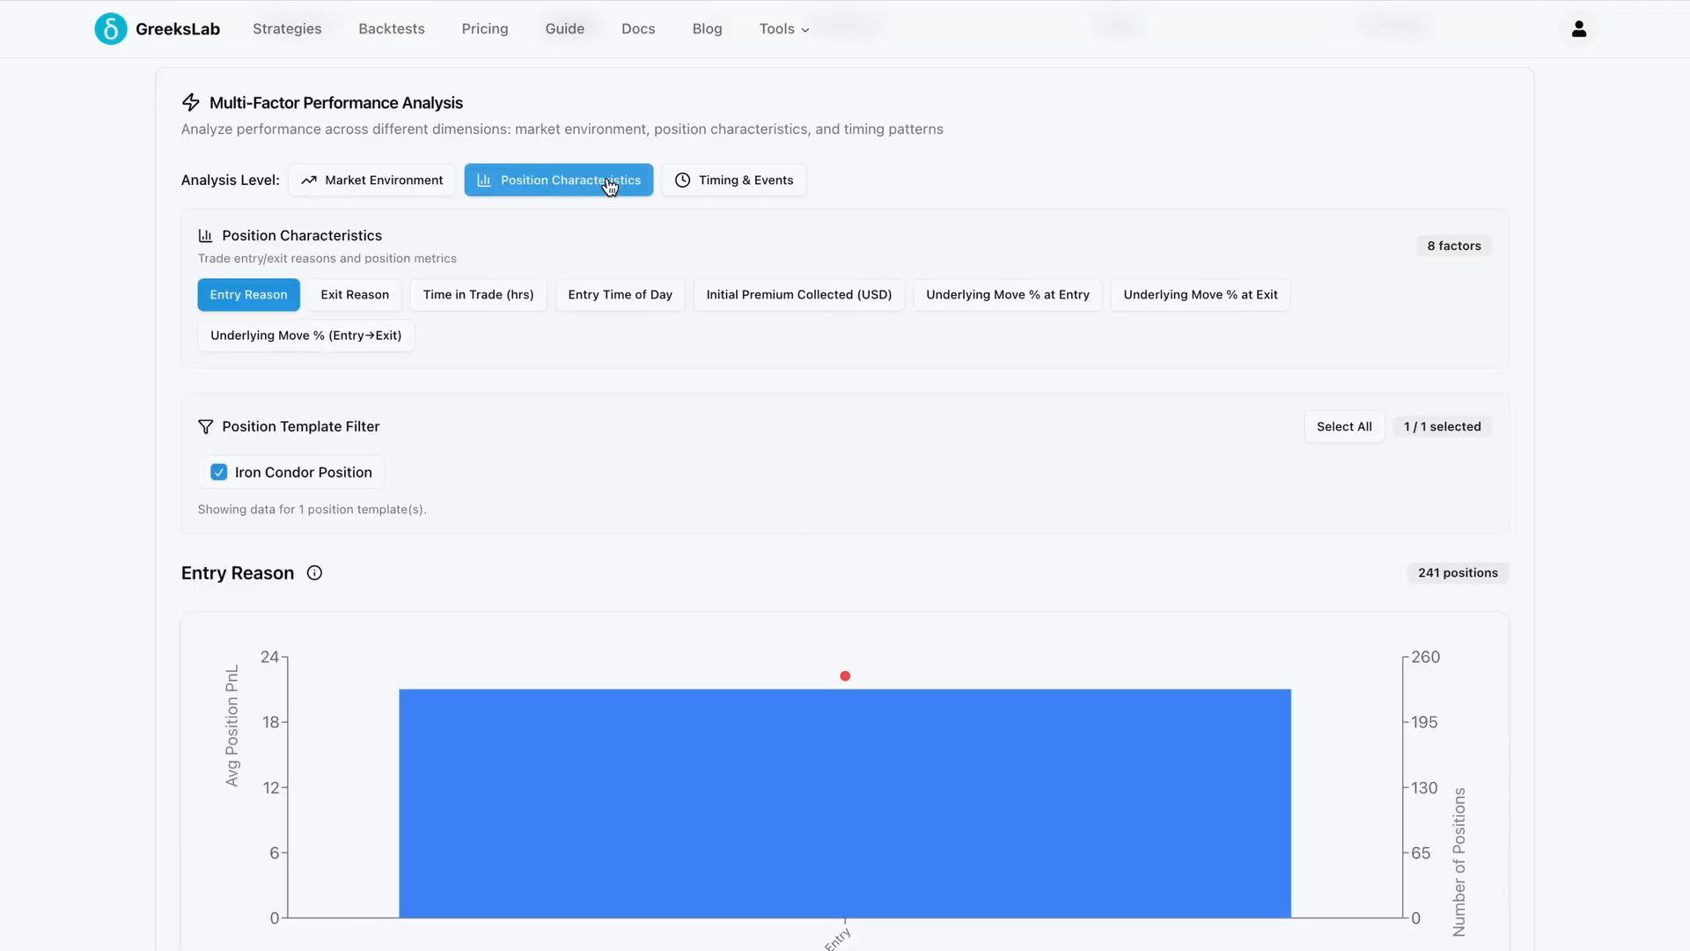
{"action": "left_click", "coordinate": [766, 299]}
{"action": "left_click", "coordinate": [700, 182]}
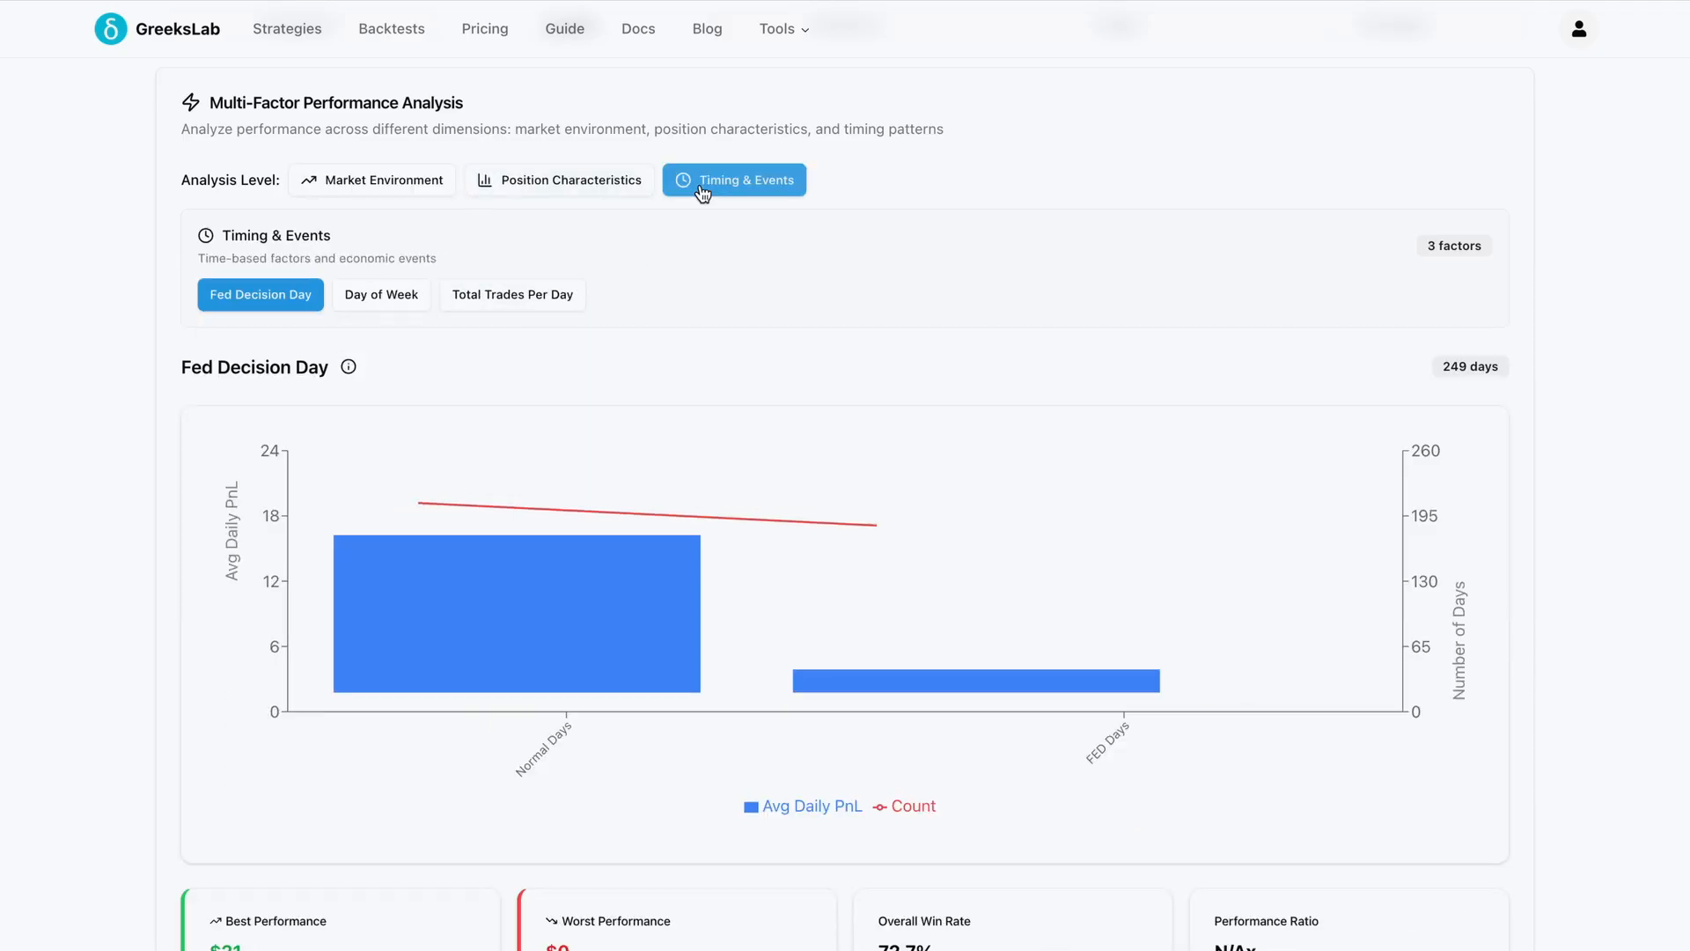
{"action": "left_click", "coordinate": [381, 294]}
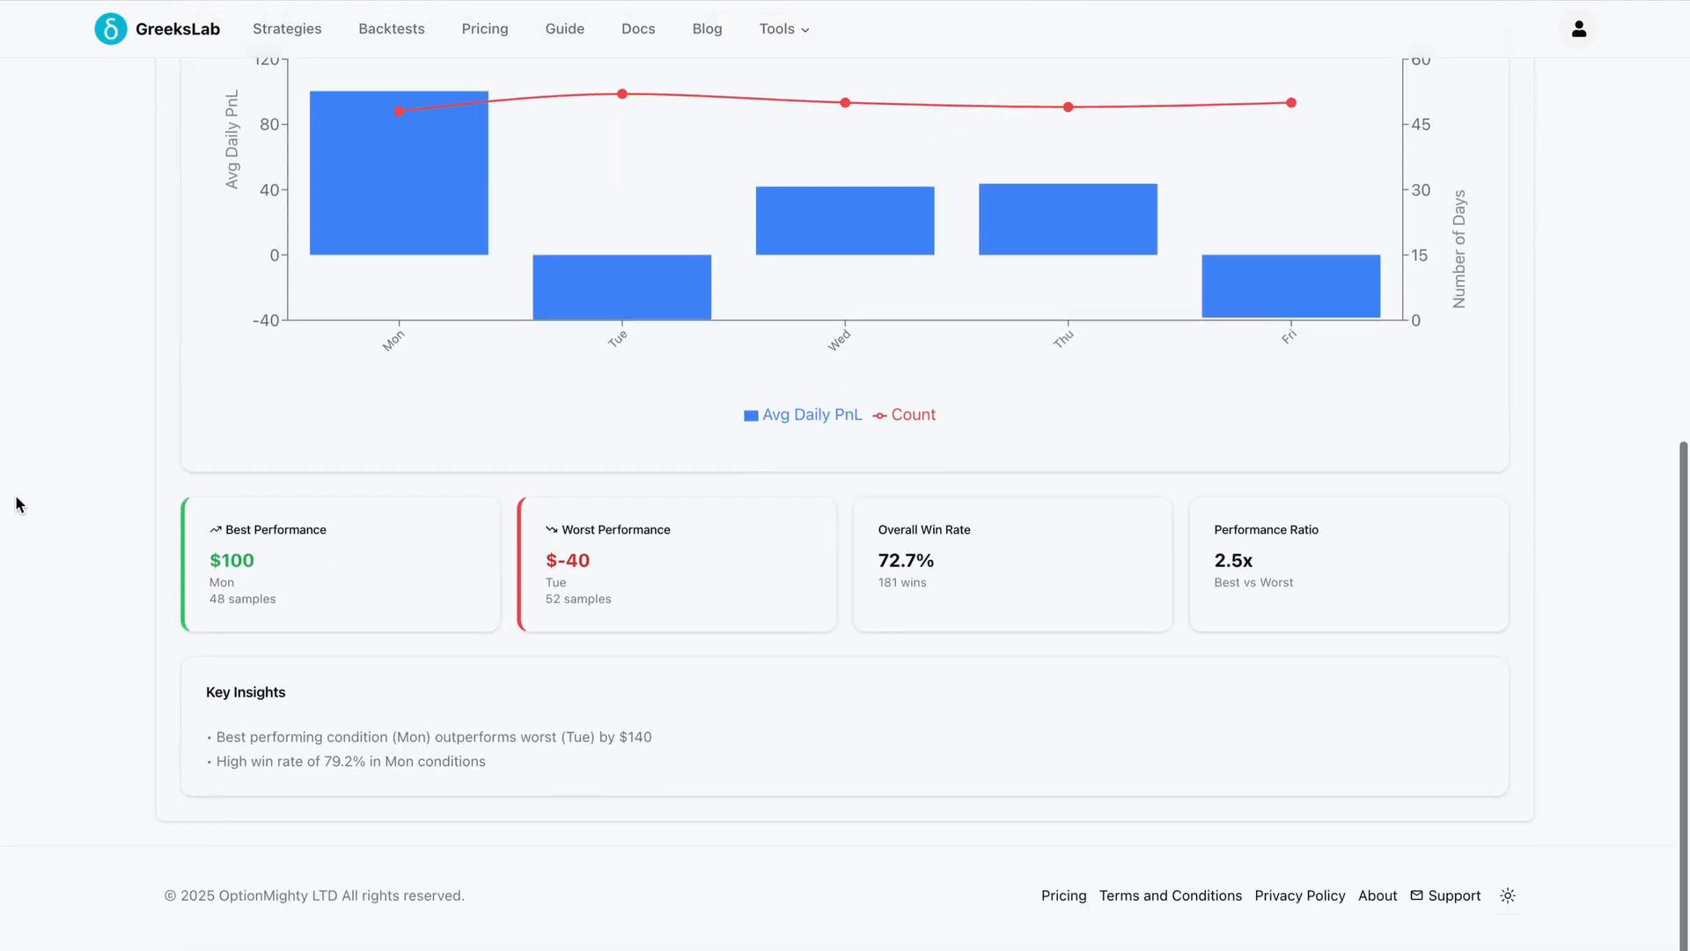
{"action": "scroll", "coordinate": [16, 503], "scroll_direction": "up", "scroll_amount": 5}
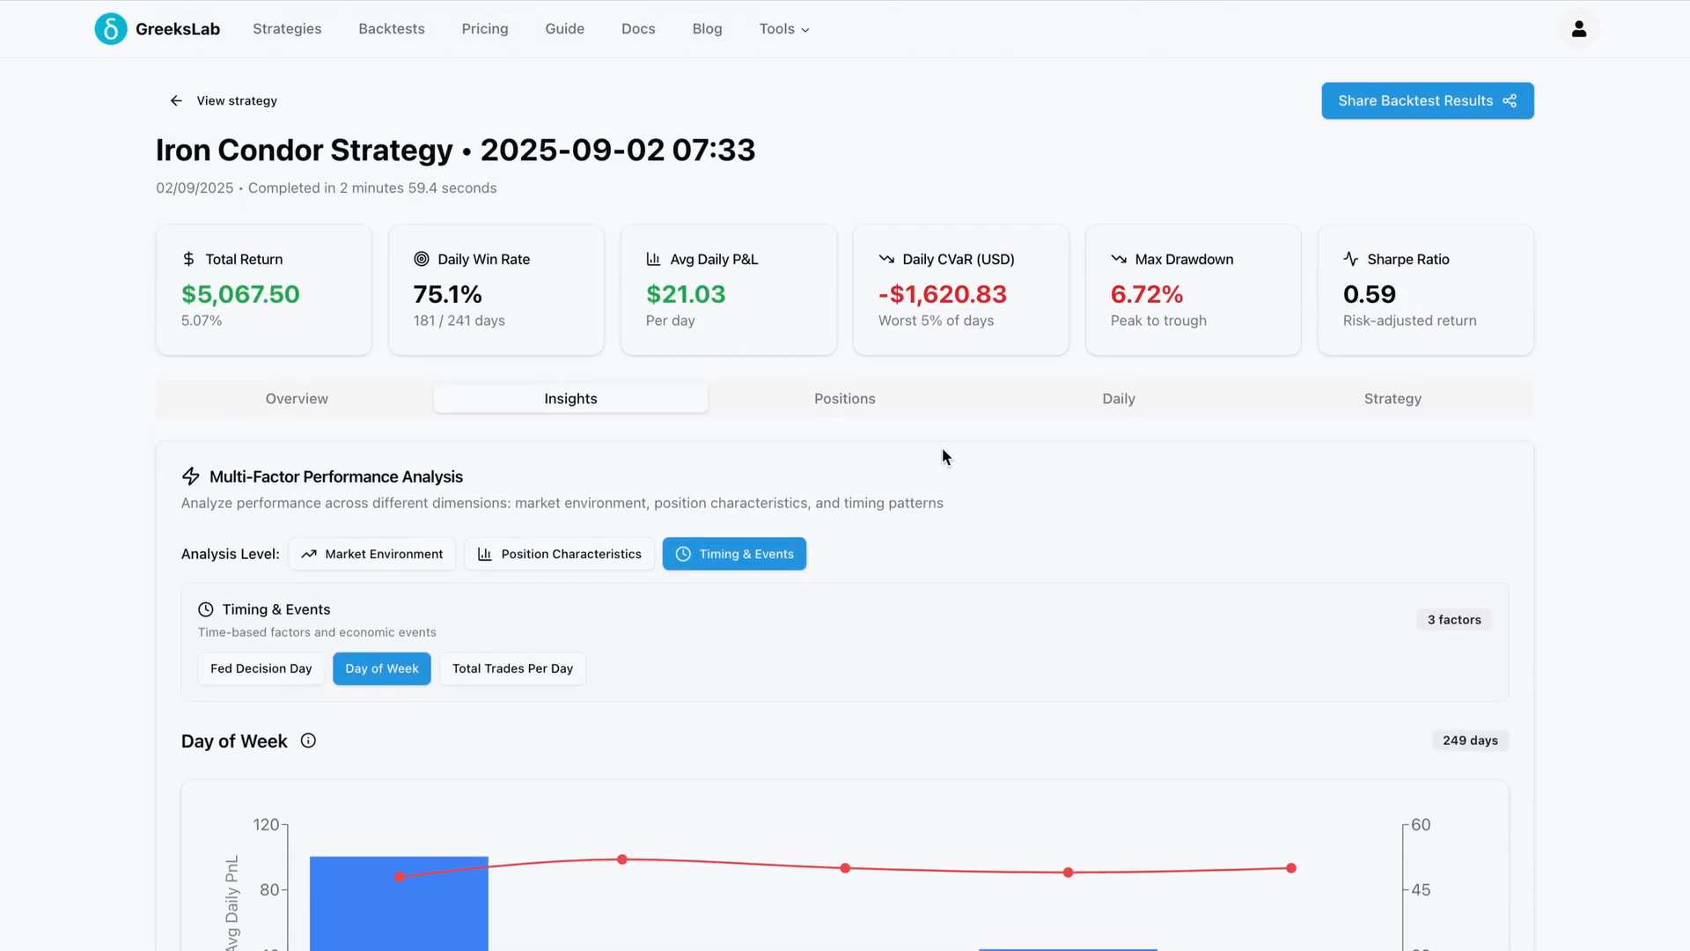
Browse the Positions list and inspect one position's details and trade history
{"action": "left_click", "coordinate": [851, 401]}
{"action": "scroll", "coordinate": [1116, 683], "scroll_direction": "down", "scroll_amount": 10}
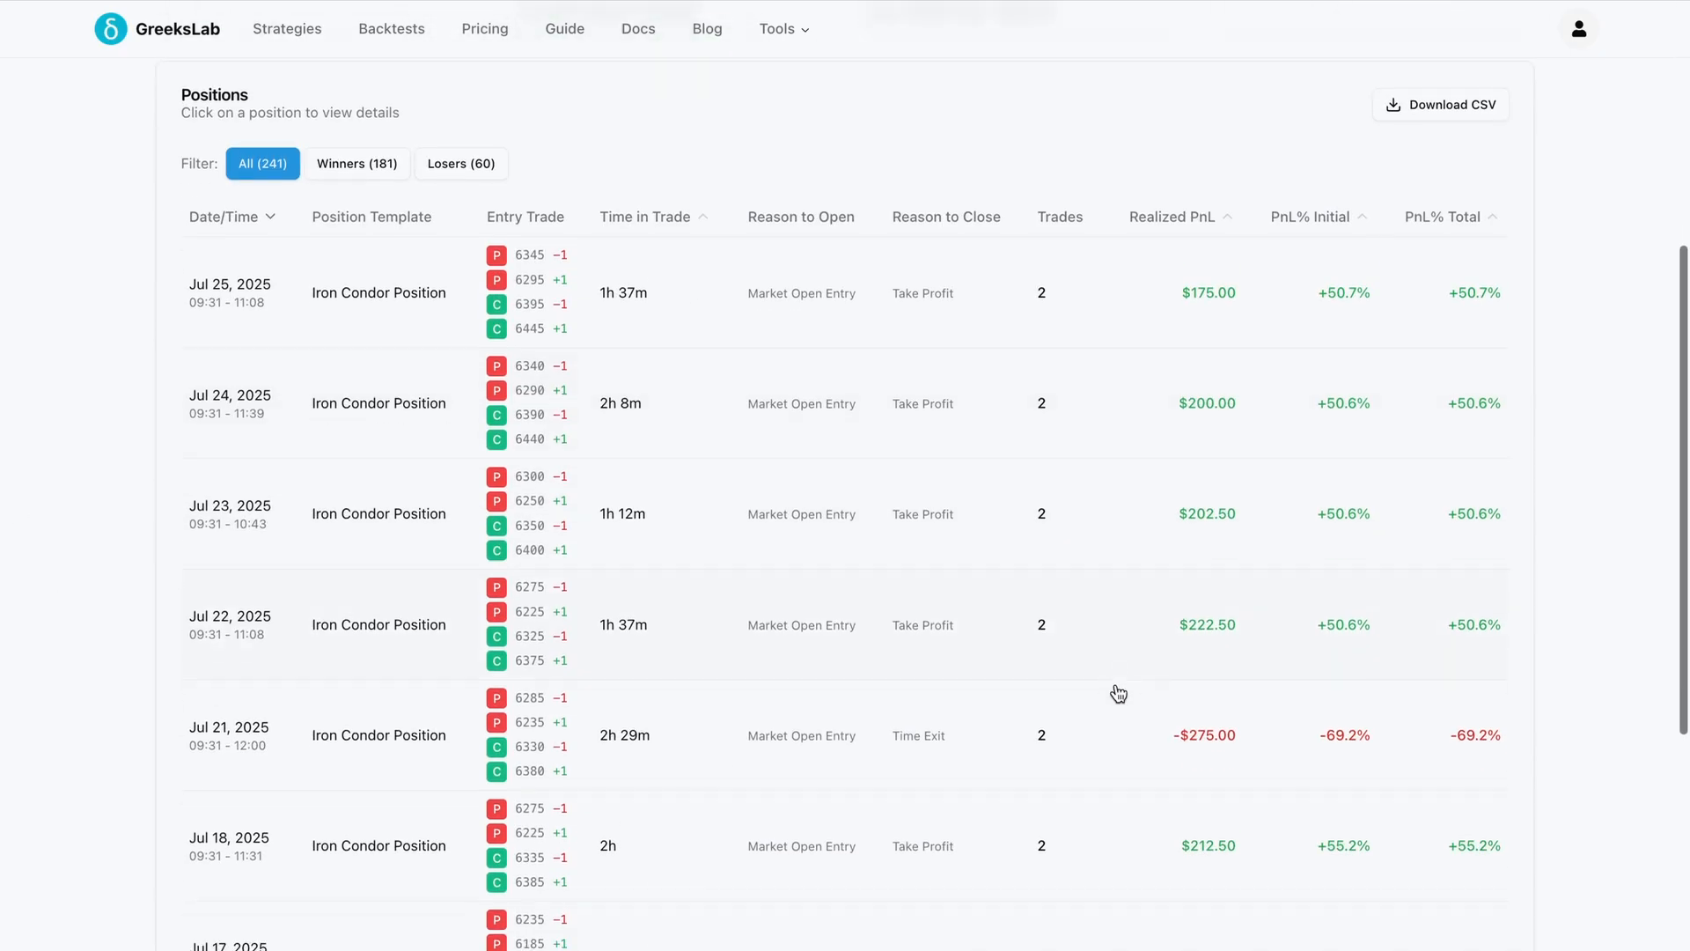
{"action": "scroll", "coordinate": [1116, 693], "scroll_direction": "down", "scroll_amount": 1}
{"action": "left_click", "coordinate": [1072, 693]}
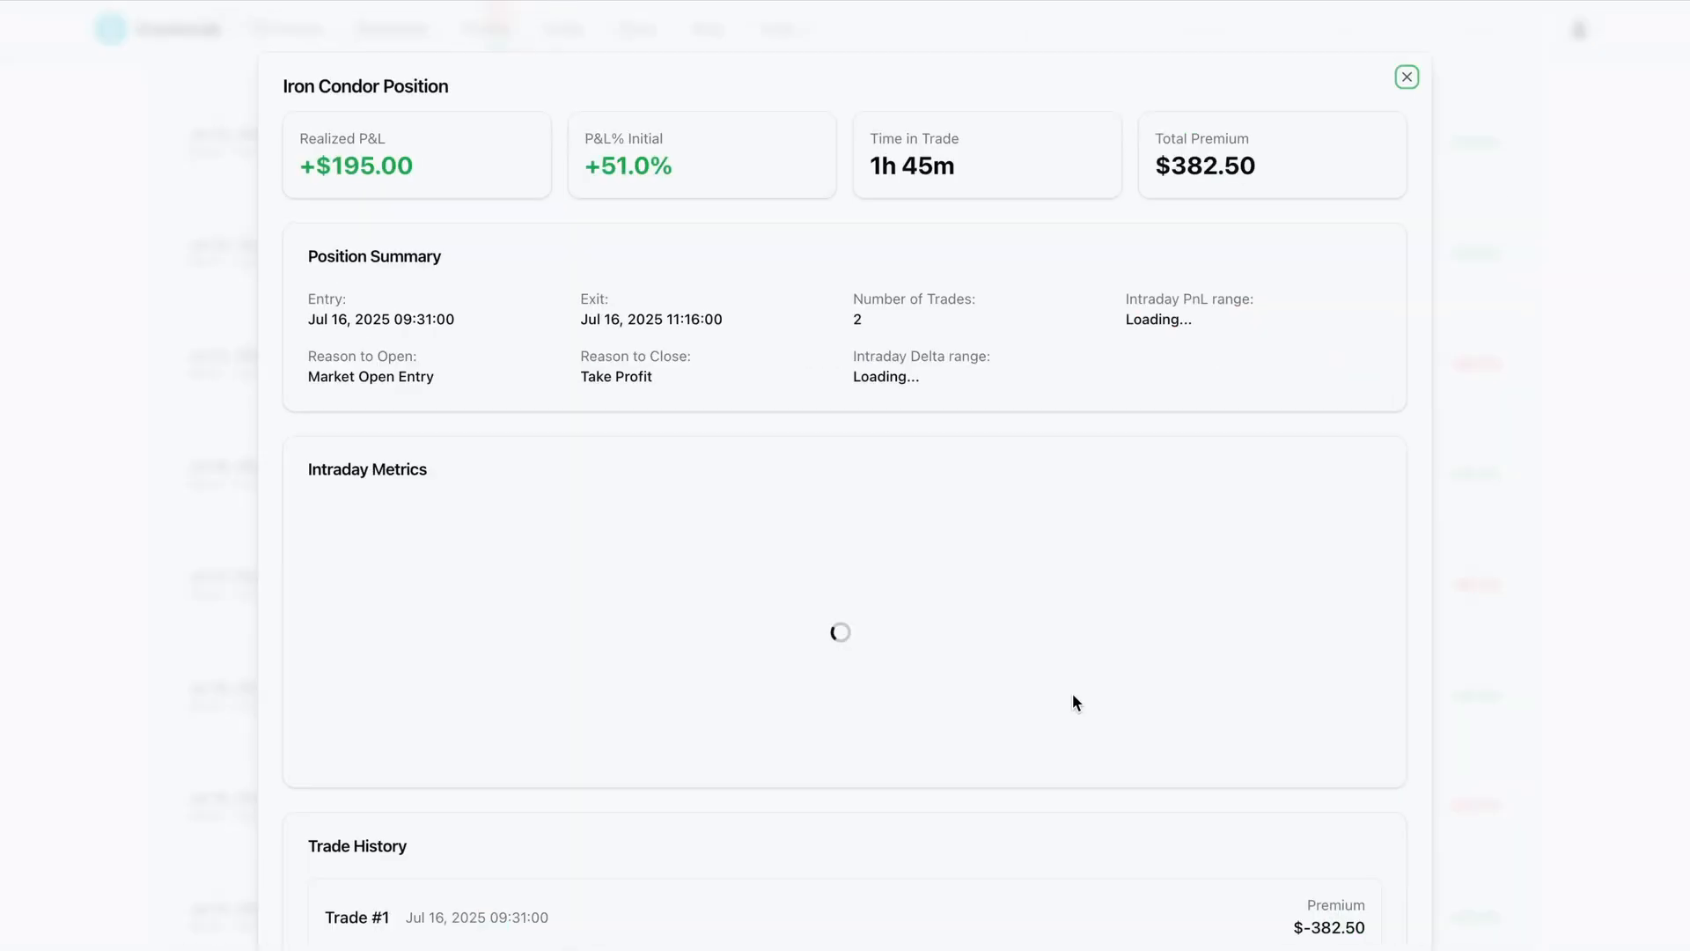
{"action": "scroll", "coordinate": [1387, 546], "scroll_direction": "down", "scroll_amount": 7}
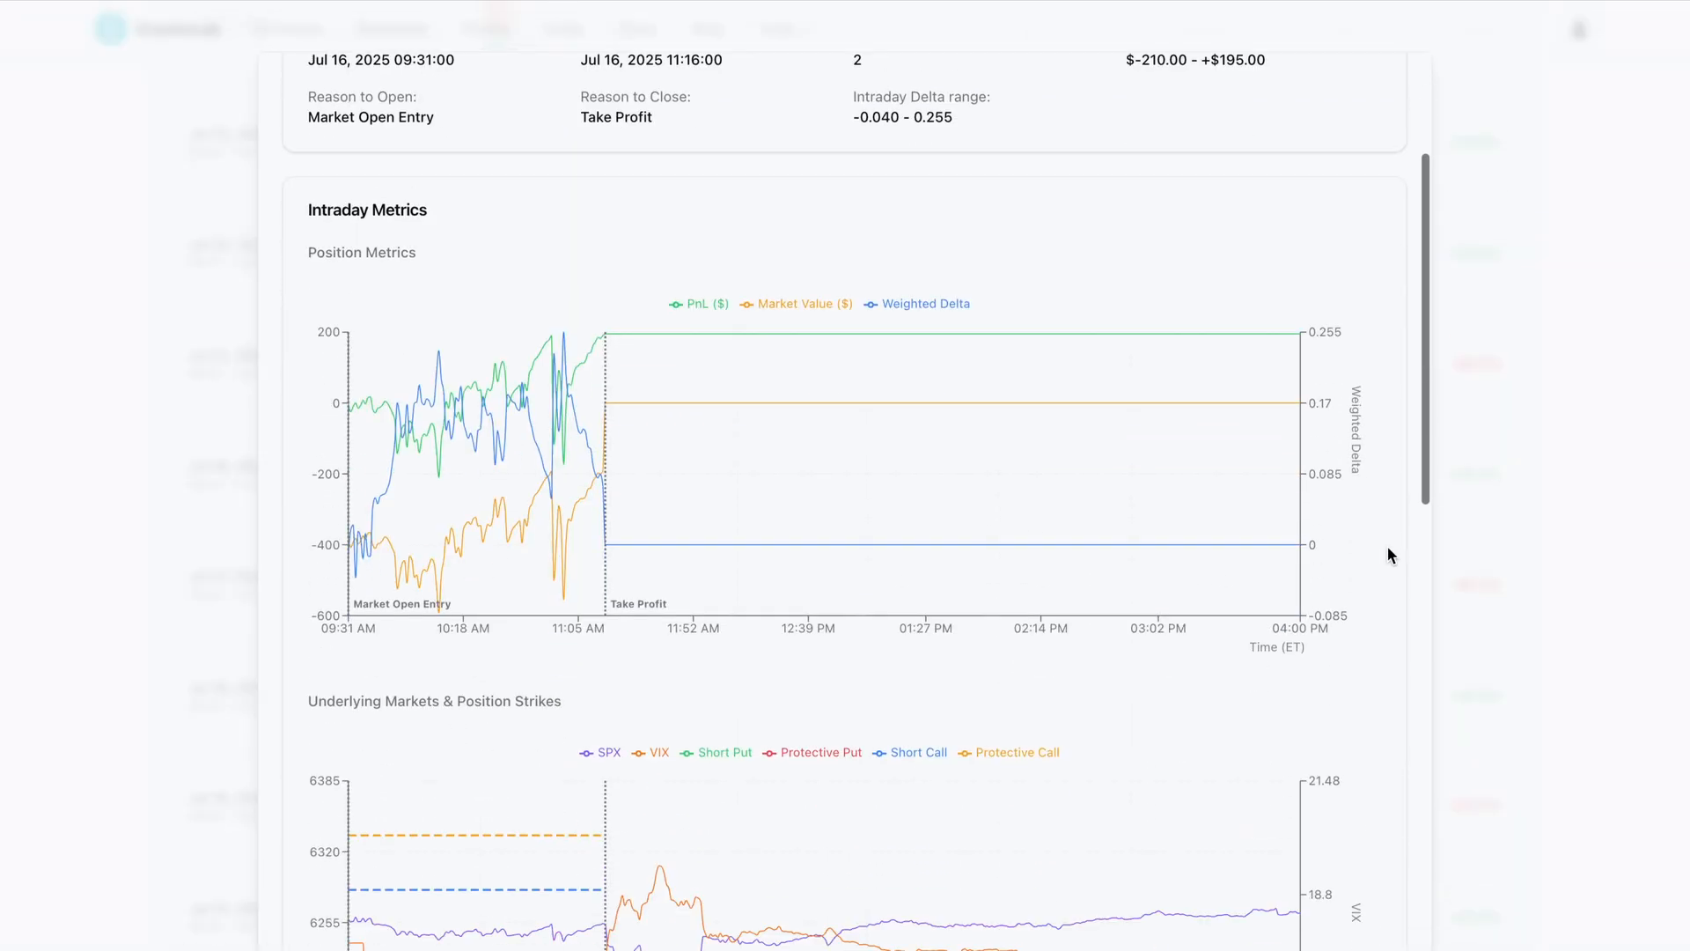
{"action": "scroll", "coordinate": [1387, 545], "scroll_direction": "down", "scroll_amount": 10}
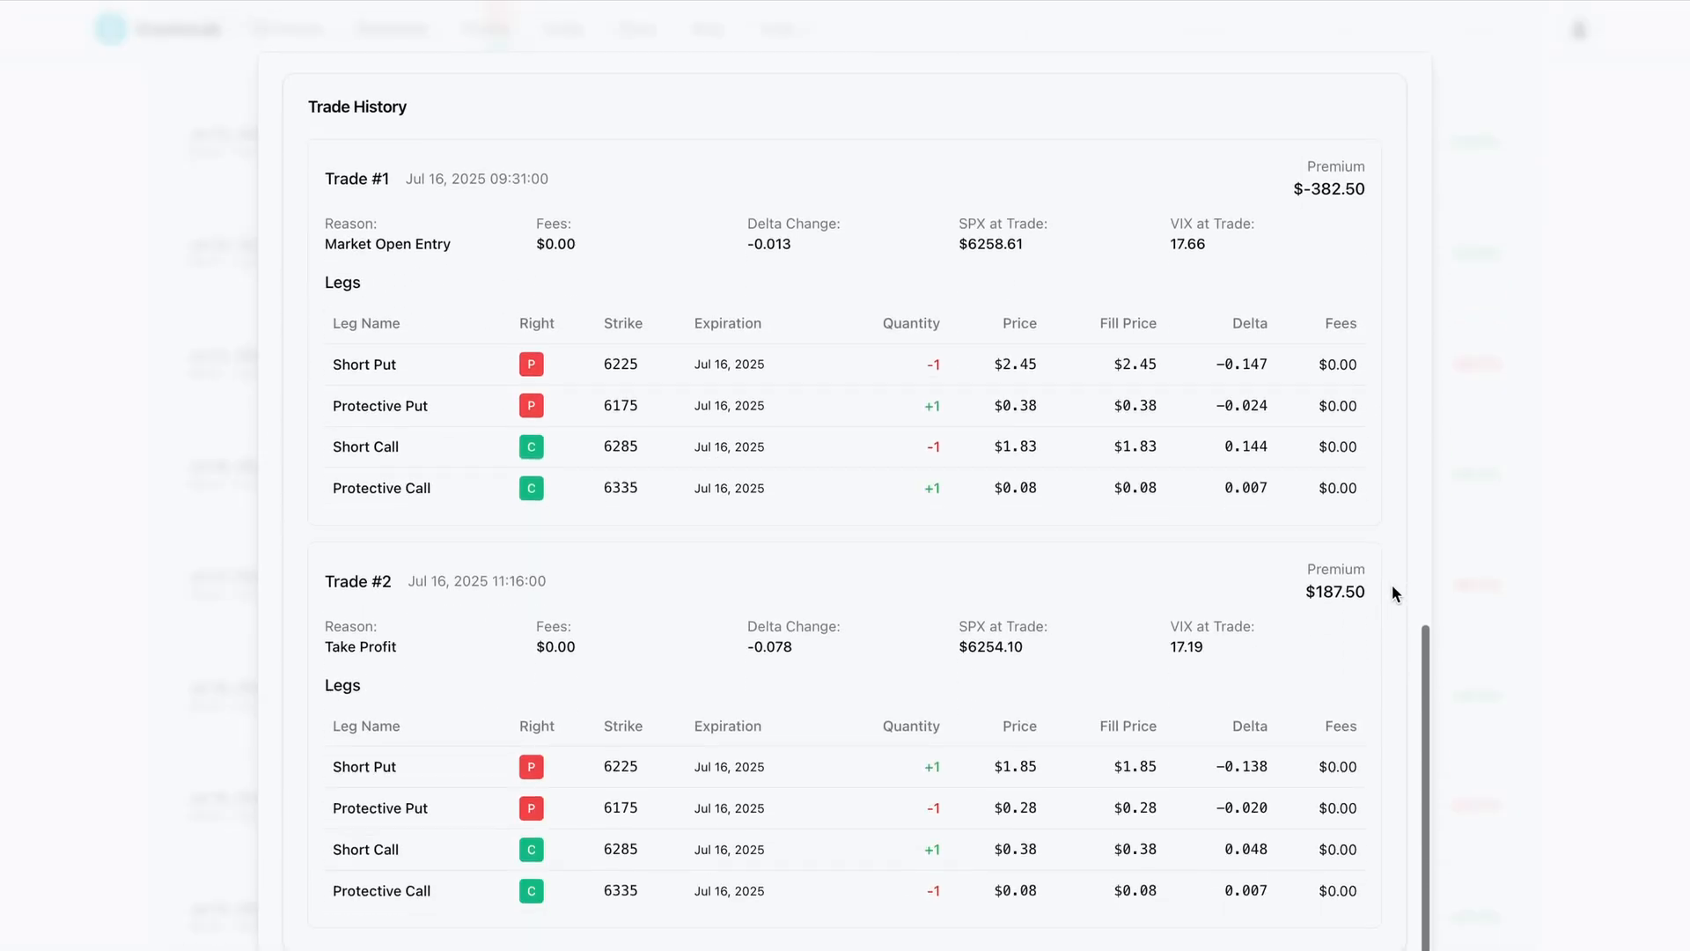
{"action": "left_click", "coordinate": [1479, 638]}
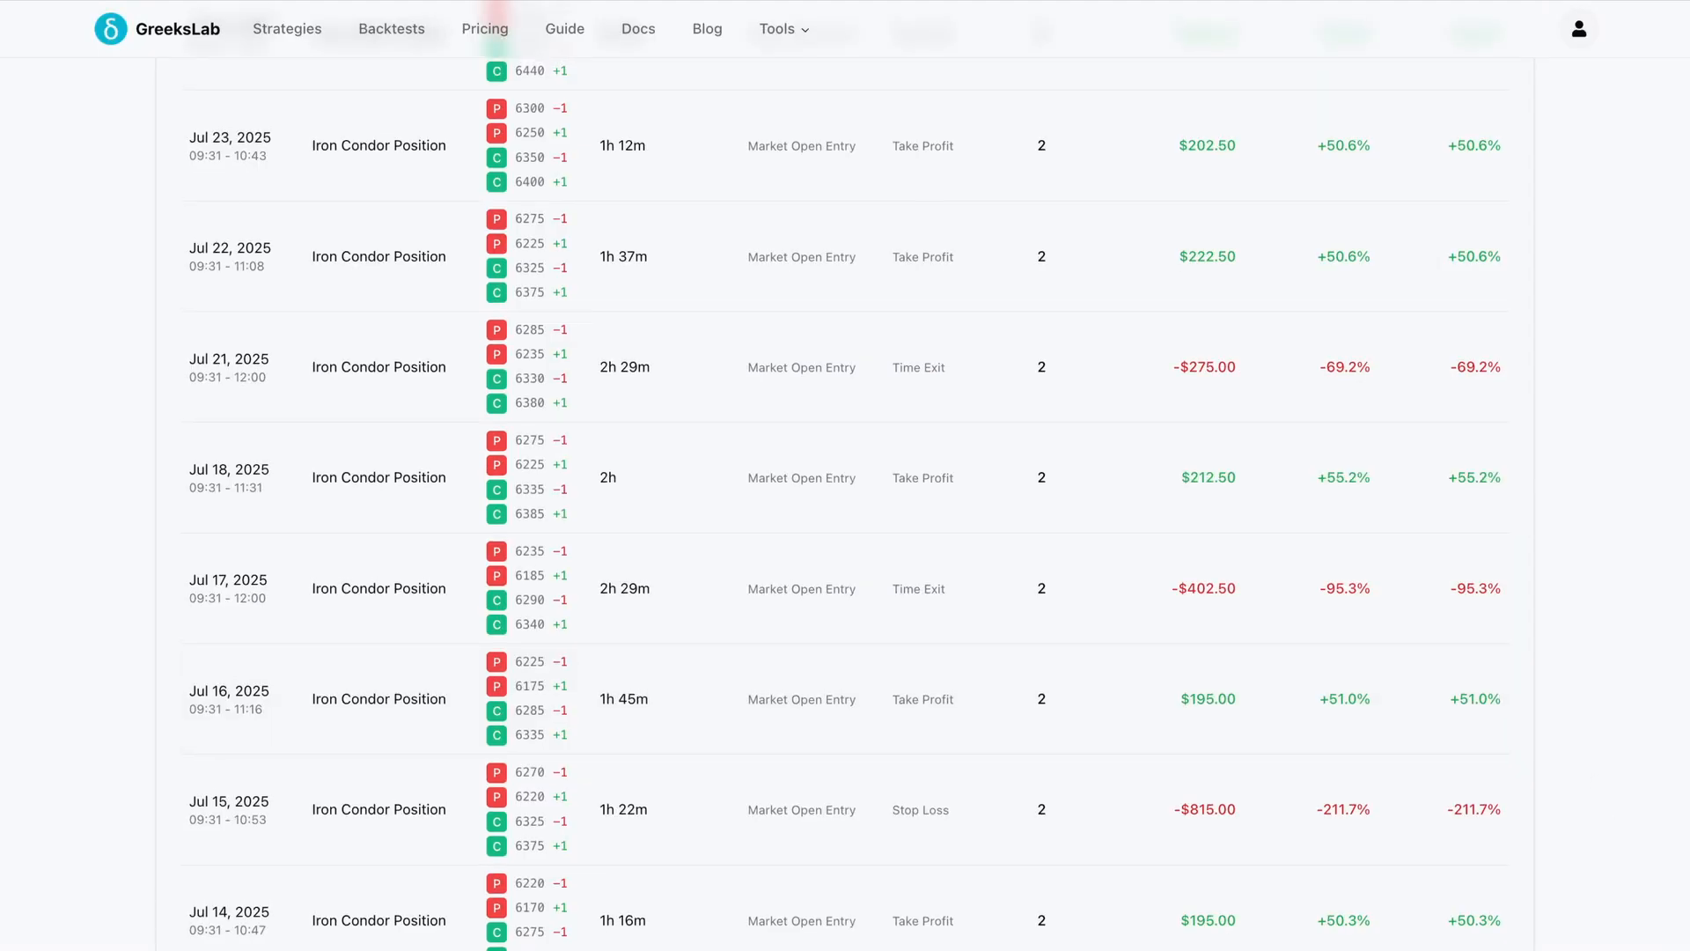
{"action": "scroll", "coordinate": [1365, 610], "scroll_direction": "up", "scroll_amount": 8}
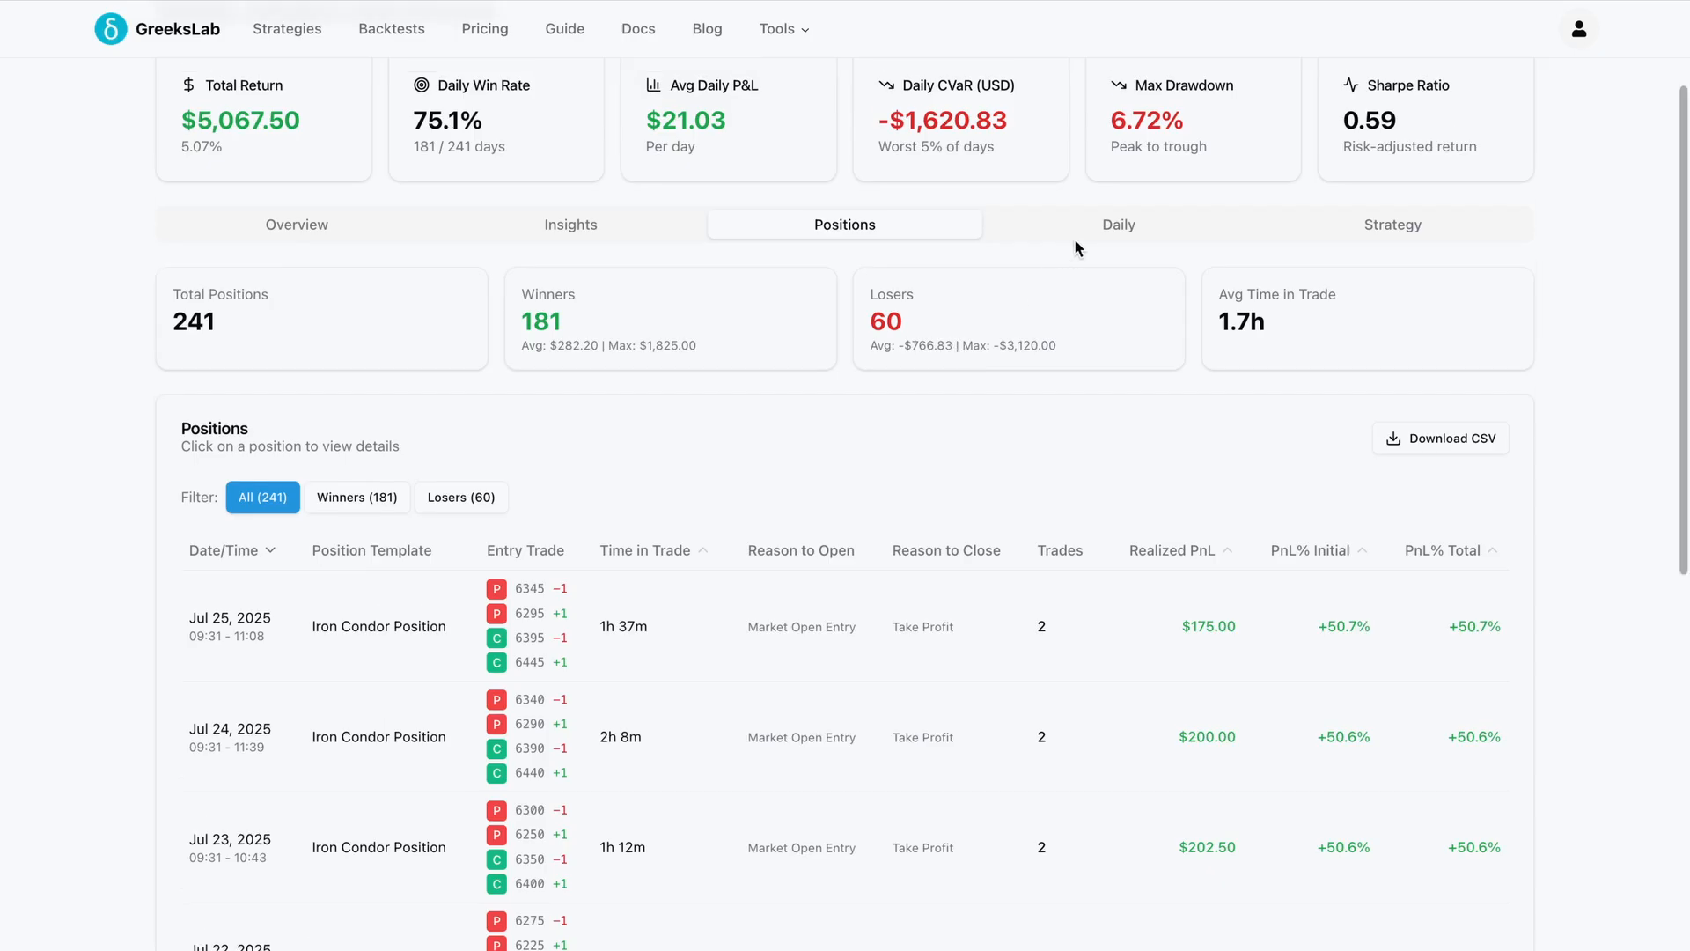
Page through the Daily performance table of the backtest
{"action": "left_click", "coordinate": [1085, 230]}
{"action": "scroll", "coordinate": [1017, 528], "scroll_direction": "down", "scroll_amount": 1}
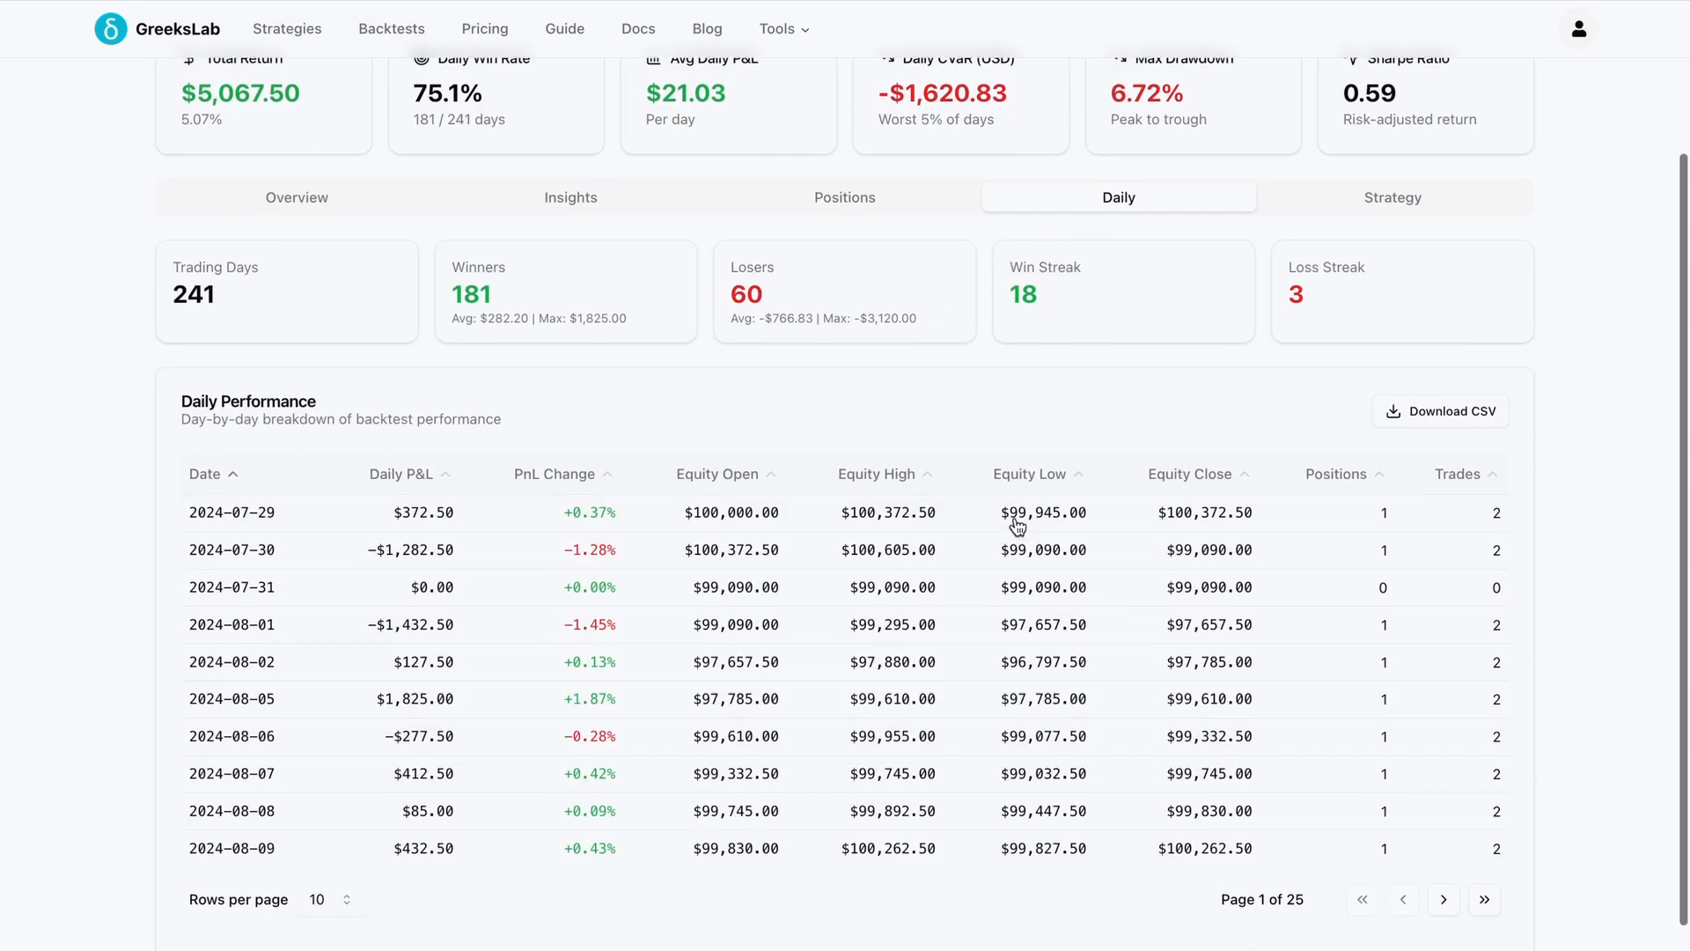
{"action": "left_click", "coordinate": [1445, 897]}
{"action": "left_click", "coordinate": [1446, 898]}
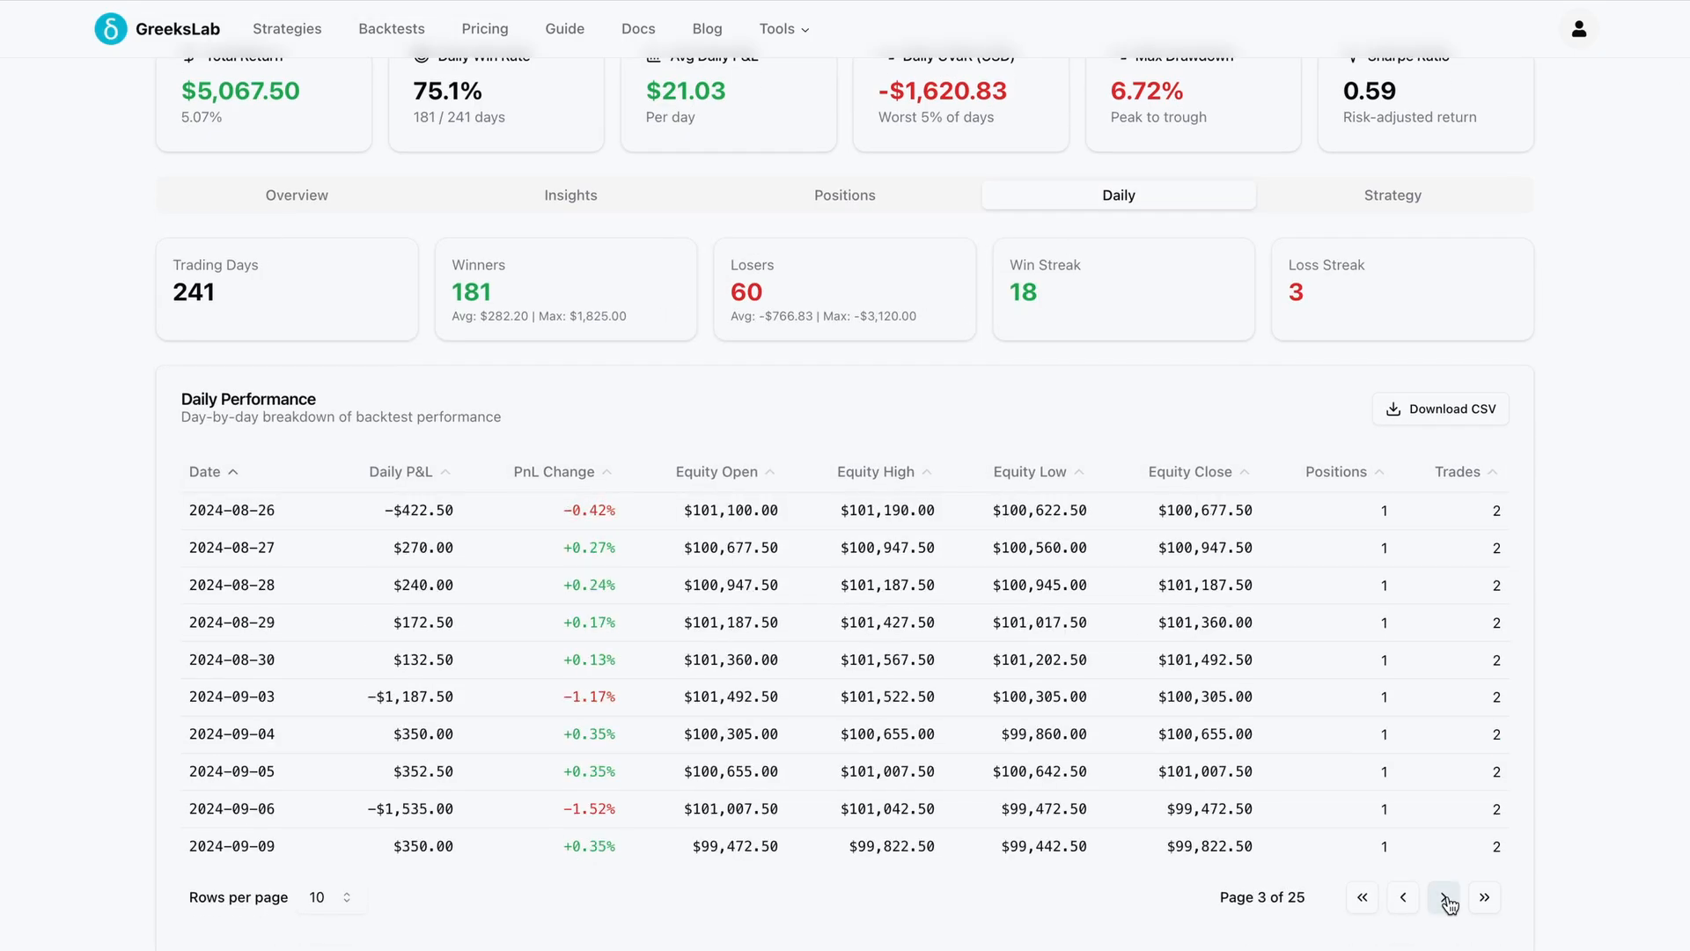
{"action": "left_click", "coordinate": [1446, 898]}
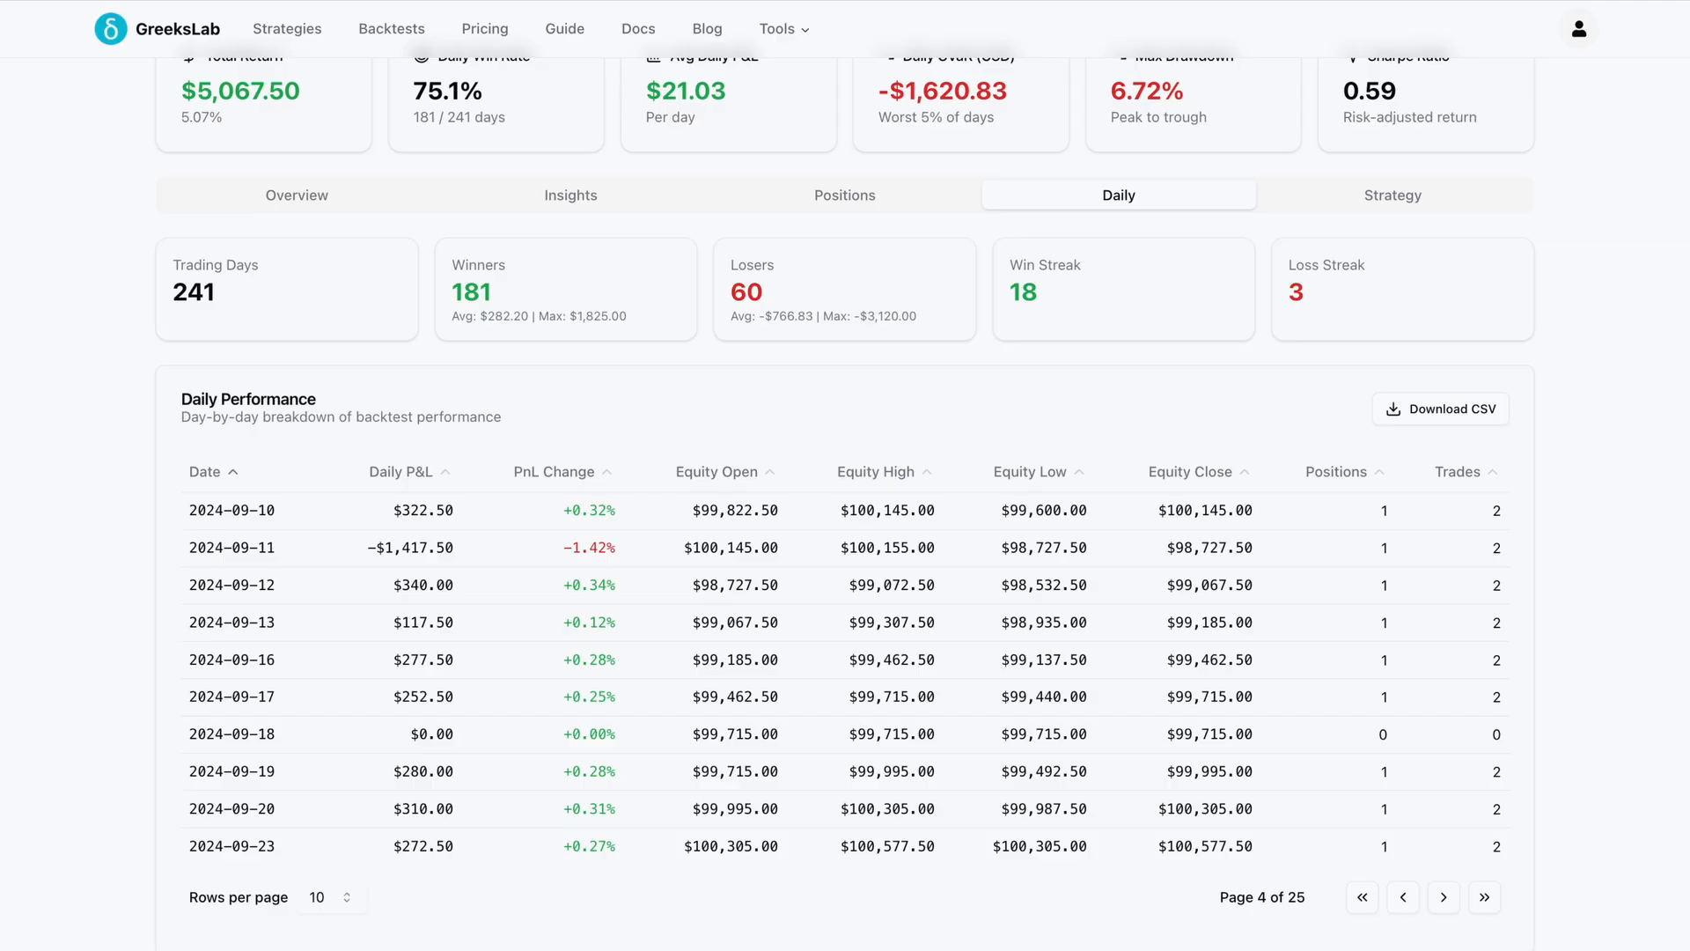
Examine the Strategy snapshot with its backtest settings, legs and rules
{"action": "left_click", "coordinate": [1392, 203]}
{"action": "scroll", "coordinate": [1250, 556], "scroll_direction": "down", "scroll_amount": 6}
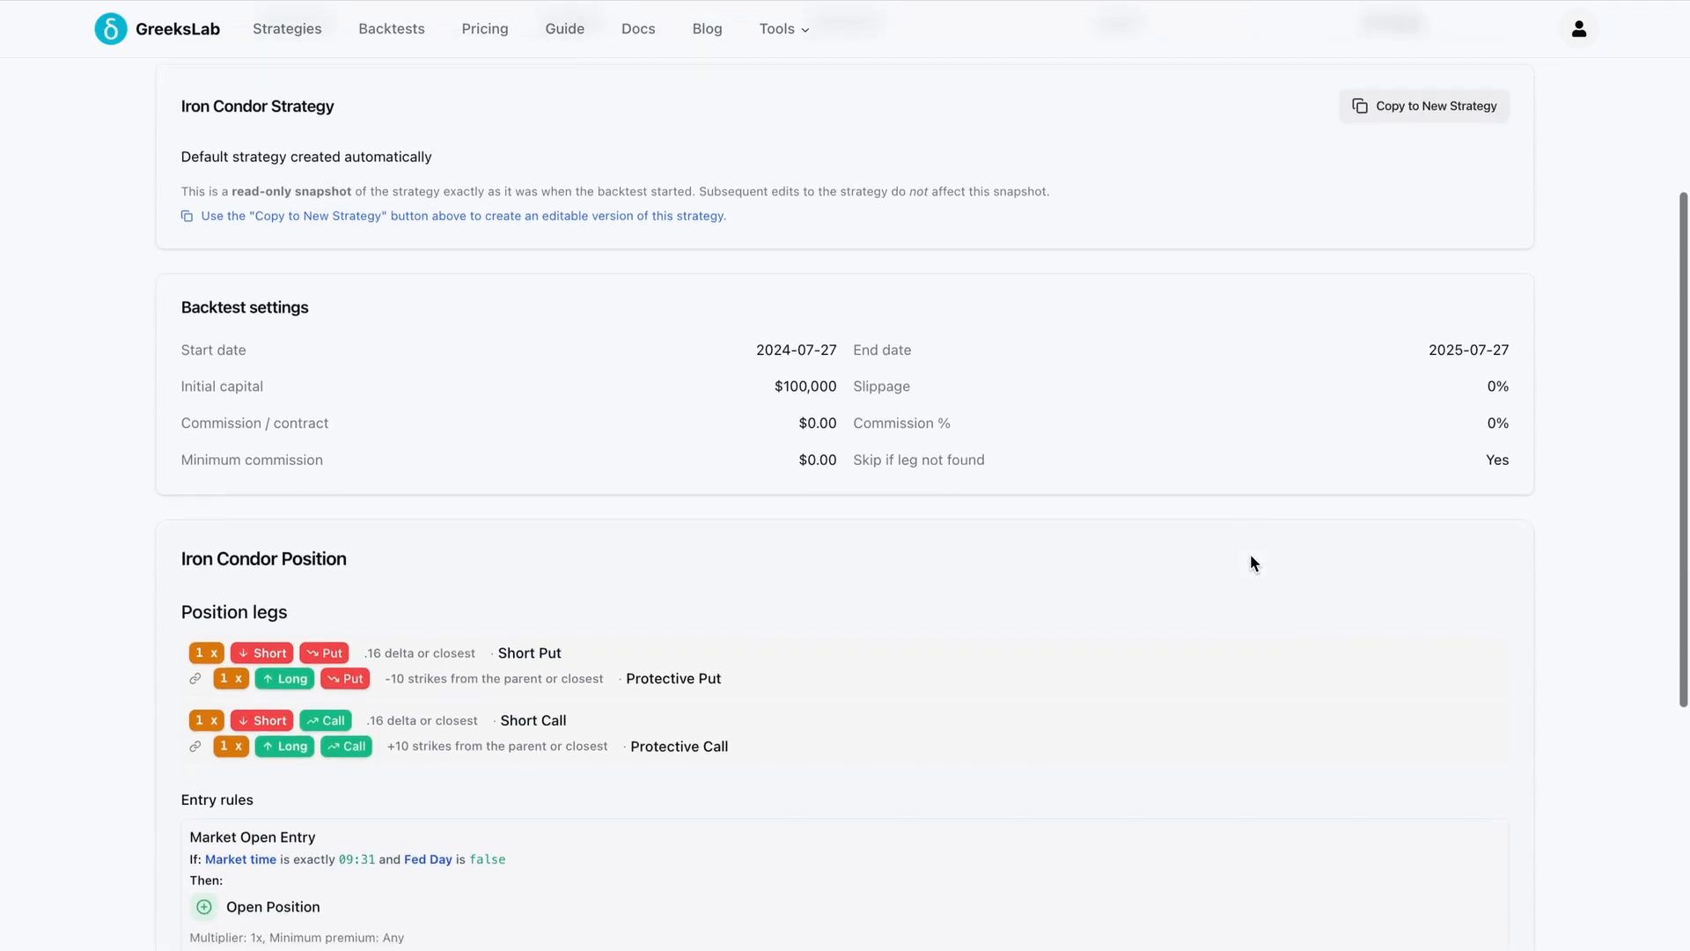
{"action": "scroll", "coordinate": [1253, 562], "scroll_direction": "down", "scroll_amount": 5}
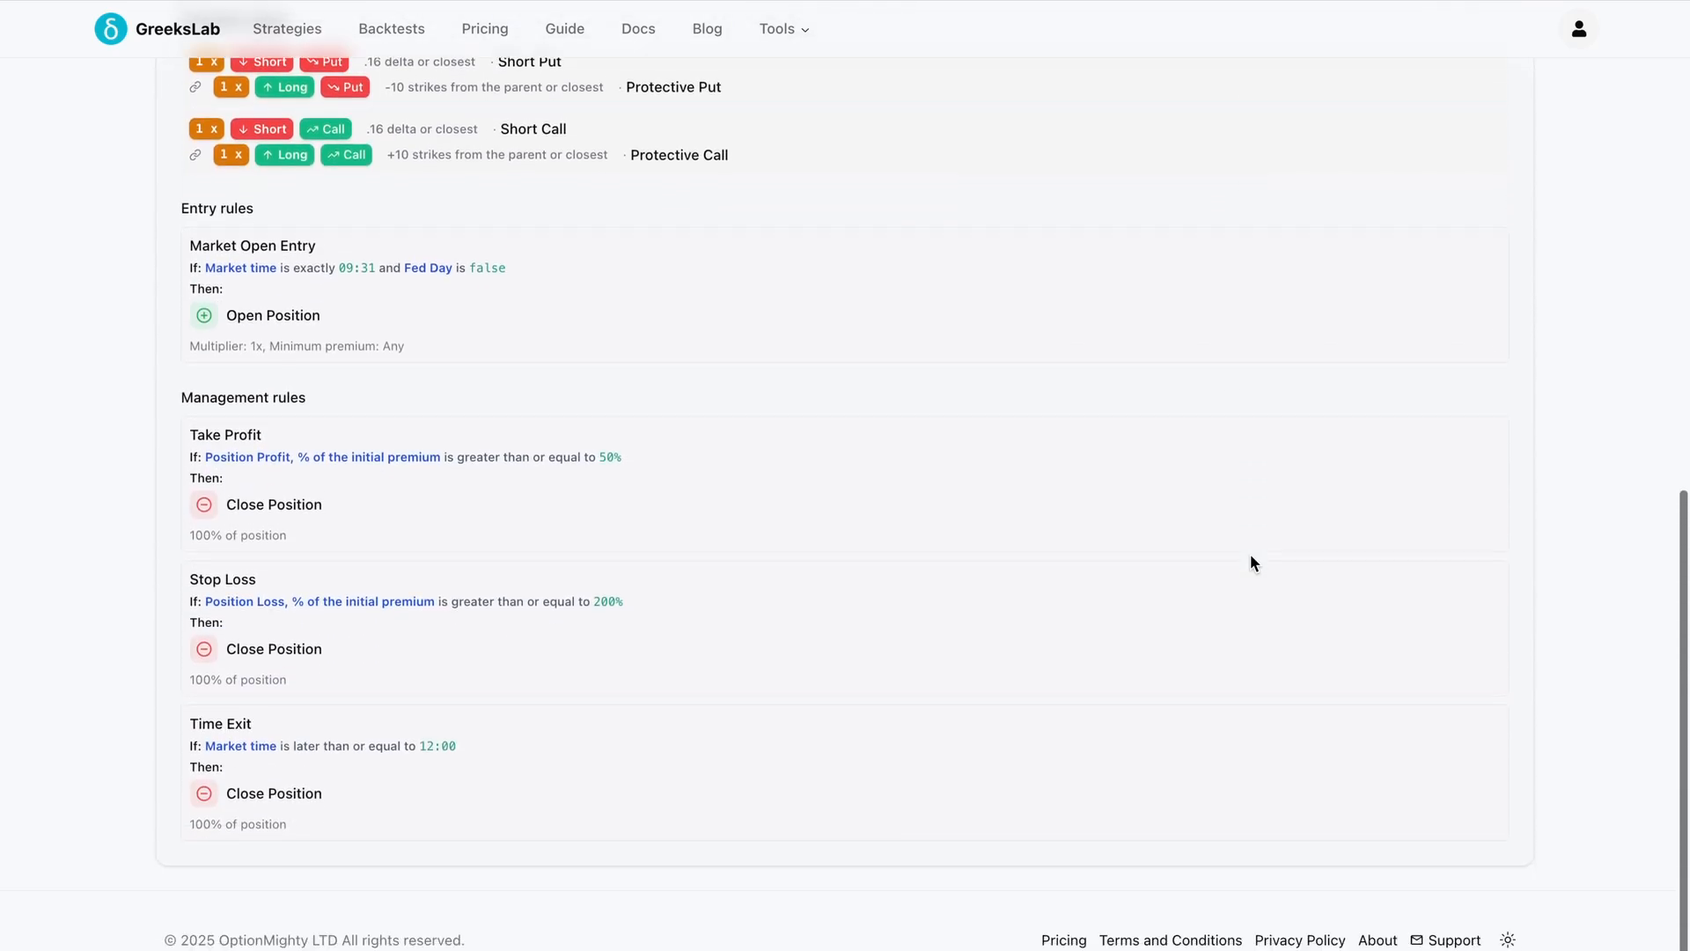
{"action": "scroll", "coordinate": [1254, 561], "scroll_direction": "up", "scroll_amount": 2}
{"action": "scroll", "coordinate": [1254, 562], "scroll_direction": "up", "scroll_amount": 8}
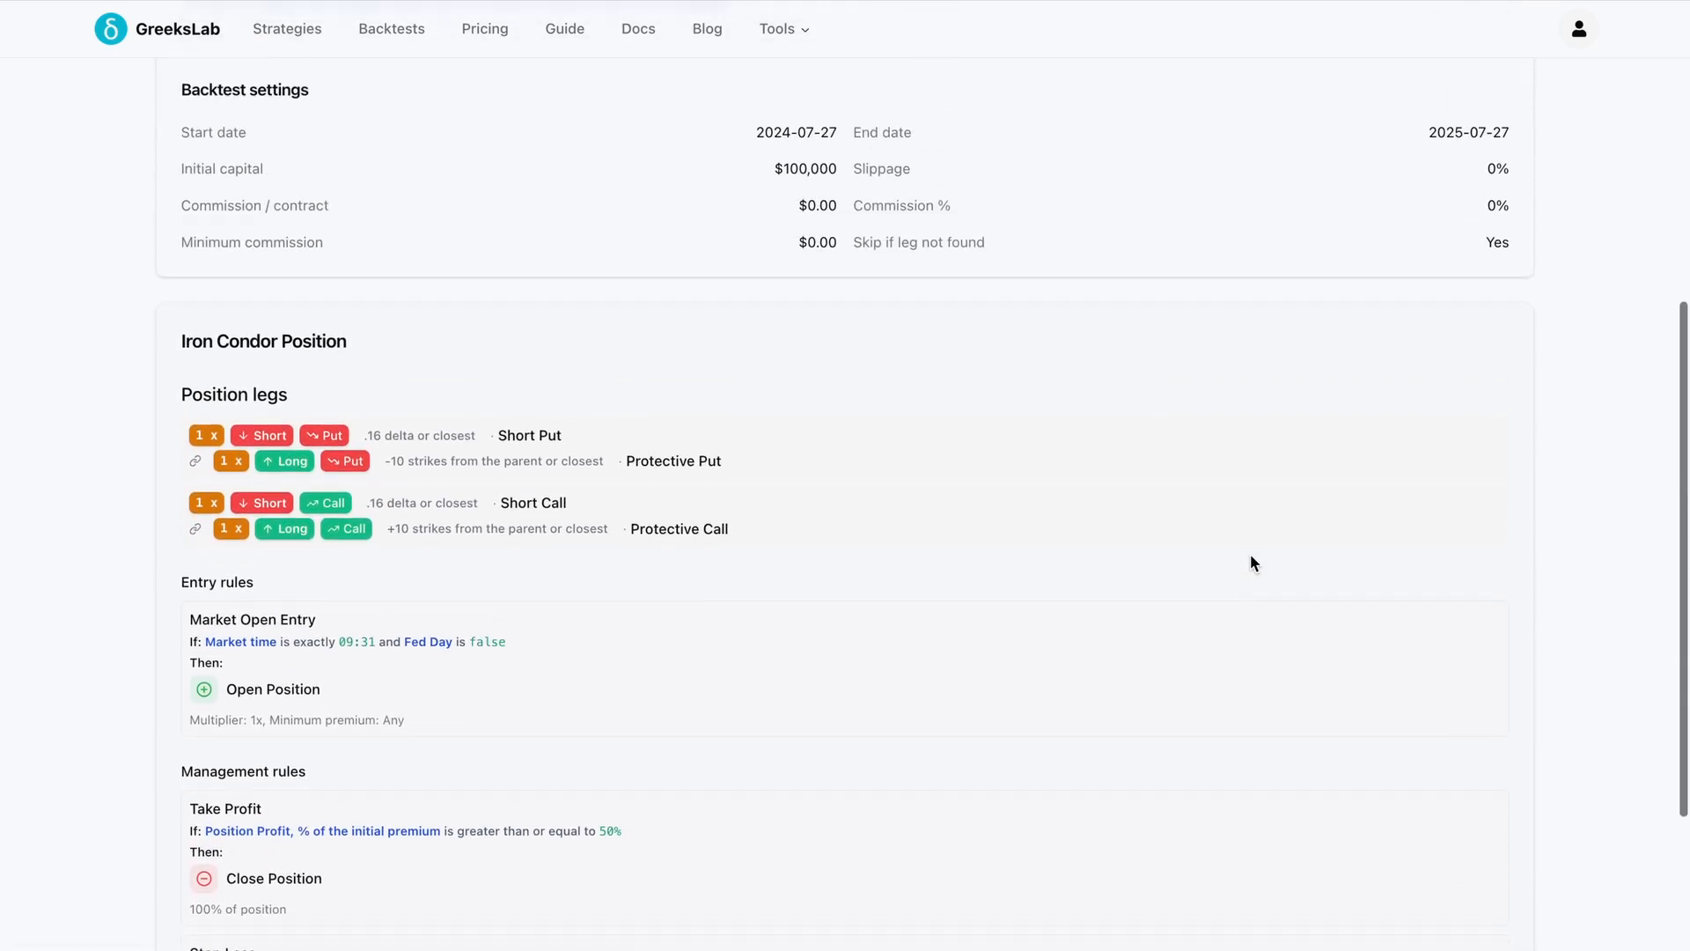
{"action": "scroll", "coordinate": [1253, 561], "scroll_direction": "up", "scroll_amount": 2}
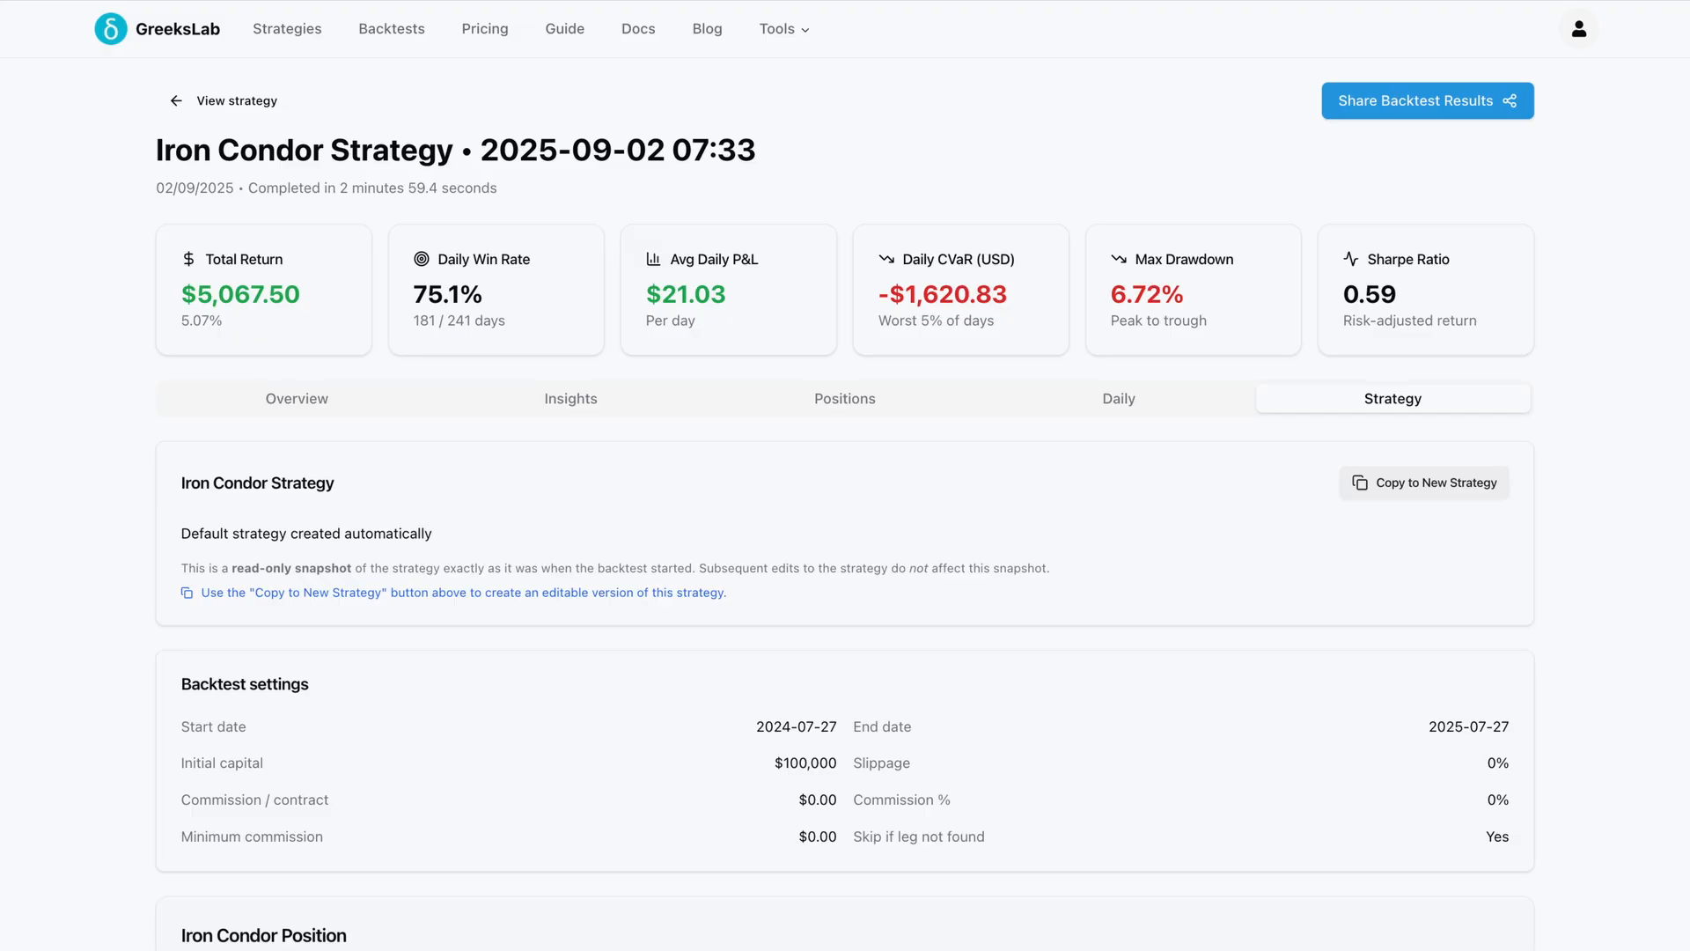
Switch the equity chart to a line view and review the drawdown charts and performance statistics
{"action": "left_click", "coordinate": [281, 410]}
{"action": "scroll", "coordinate": [55, 563], "scroll_direction": "down", "scroll_amount": 3}
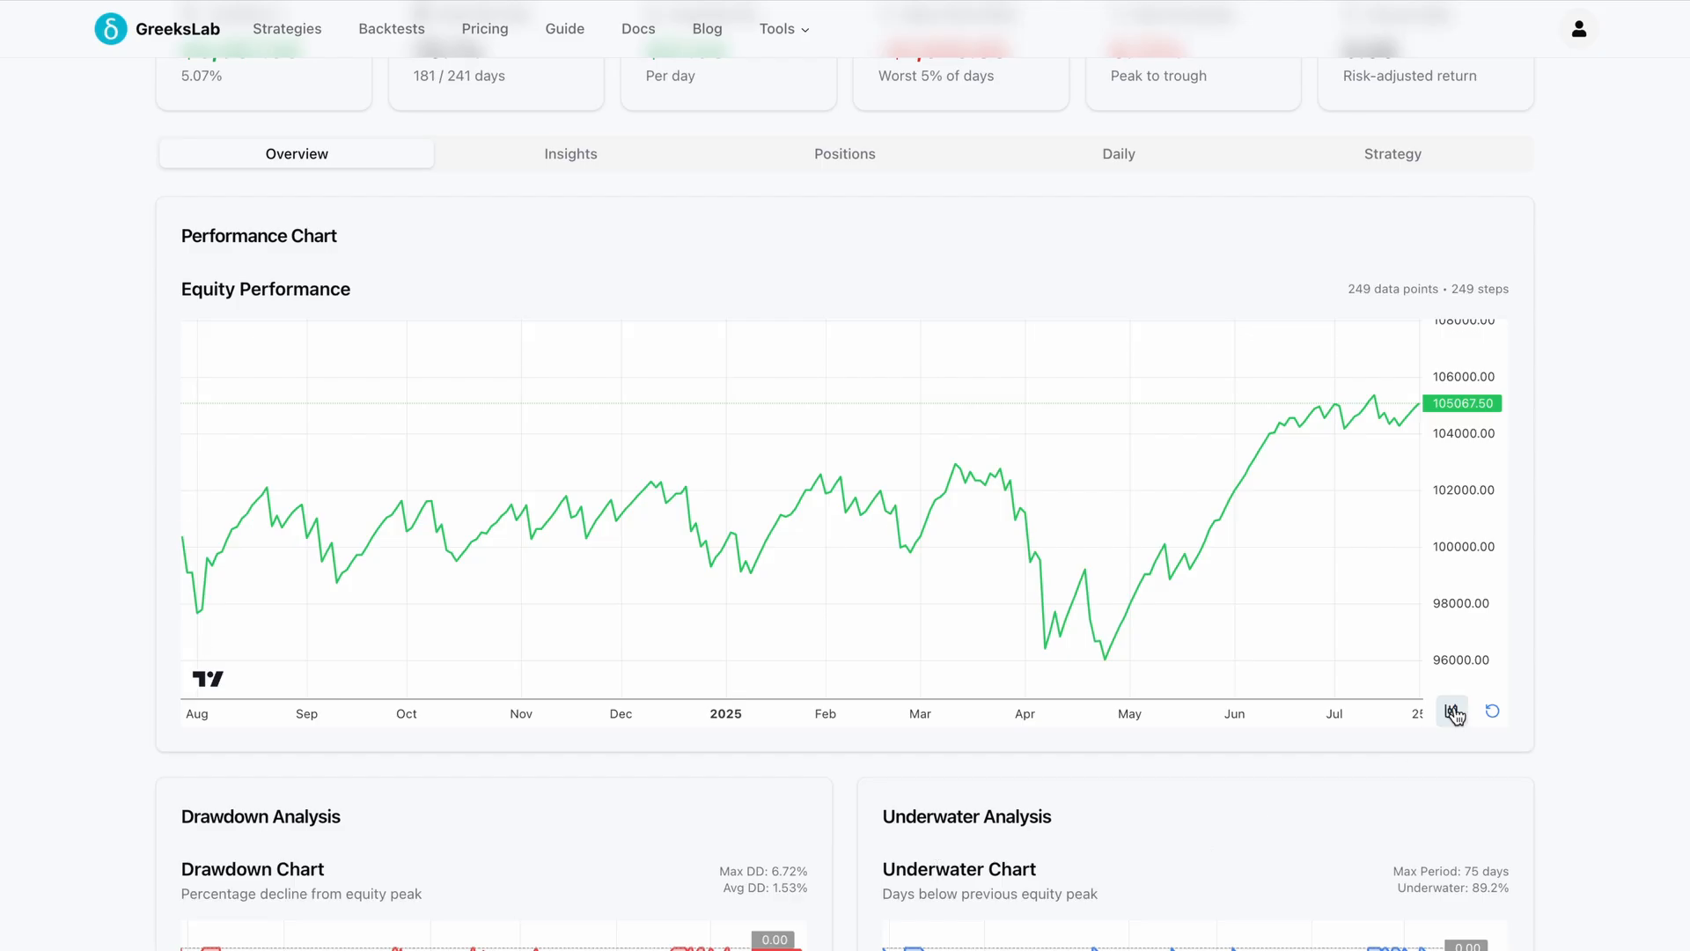
{"action": "left_click", "coordinate": [1452, 712]}
{"action": "scroll", "coordinate": [1566, 822], "scroll_direction": "down", "scroll_amount": 8}
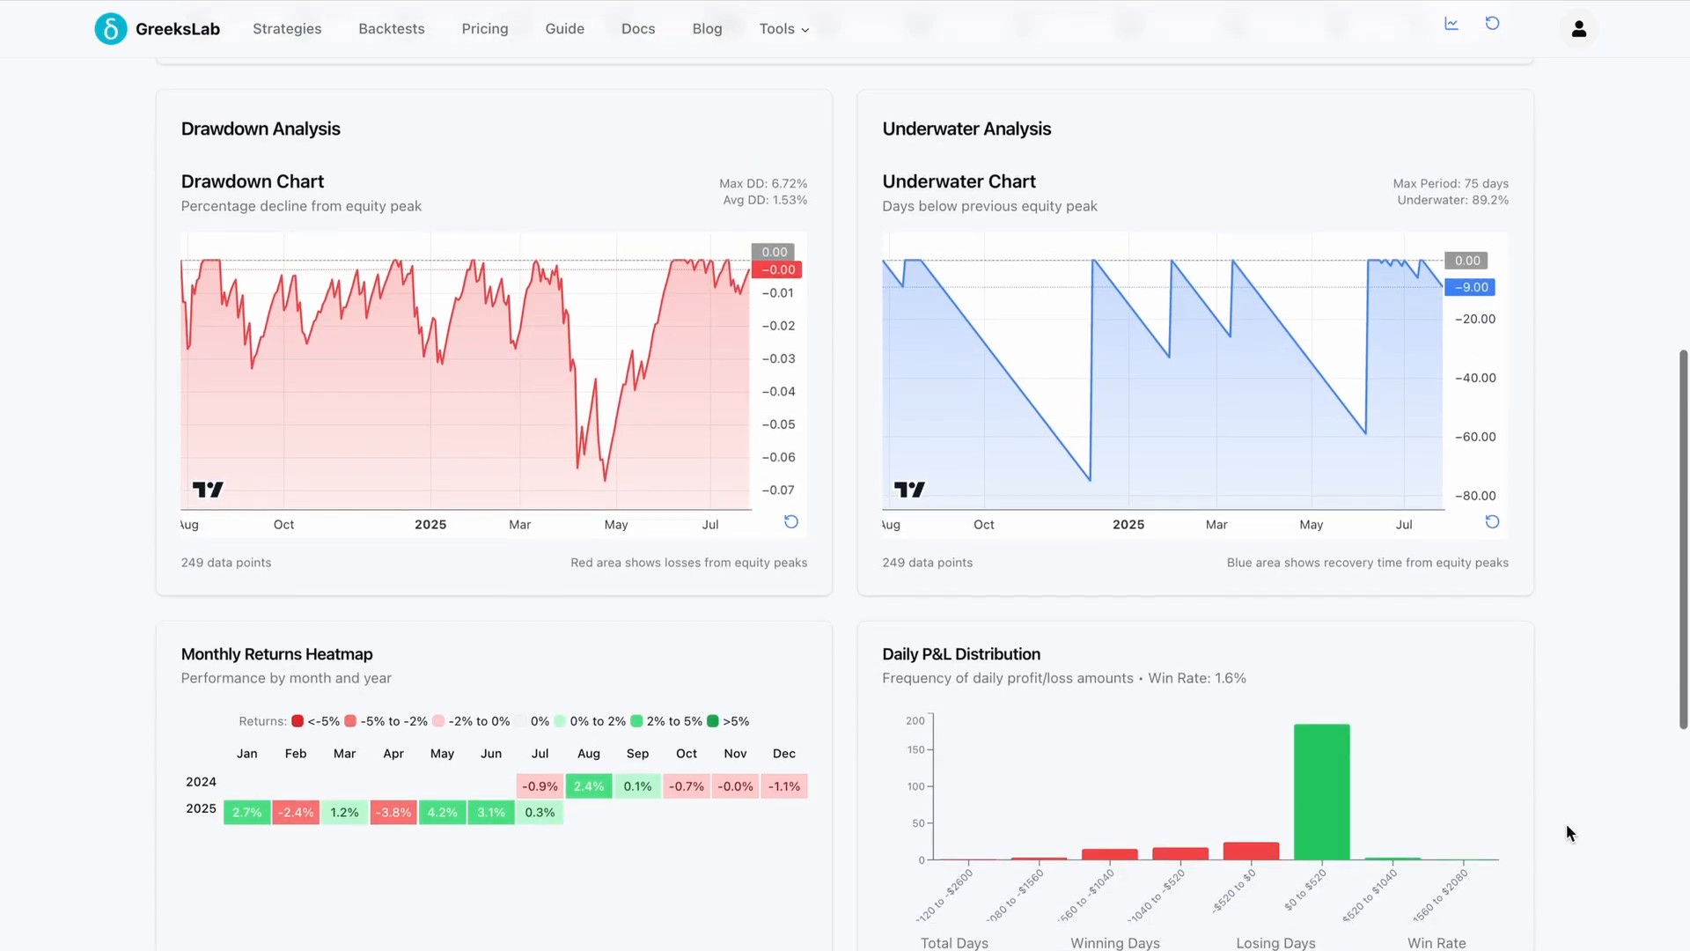
{"action": "scroll", "coordinate": [1565, 822], "scroll_direction": "down", "scroll_amount": 9}
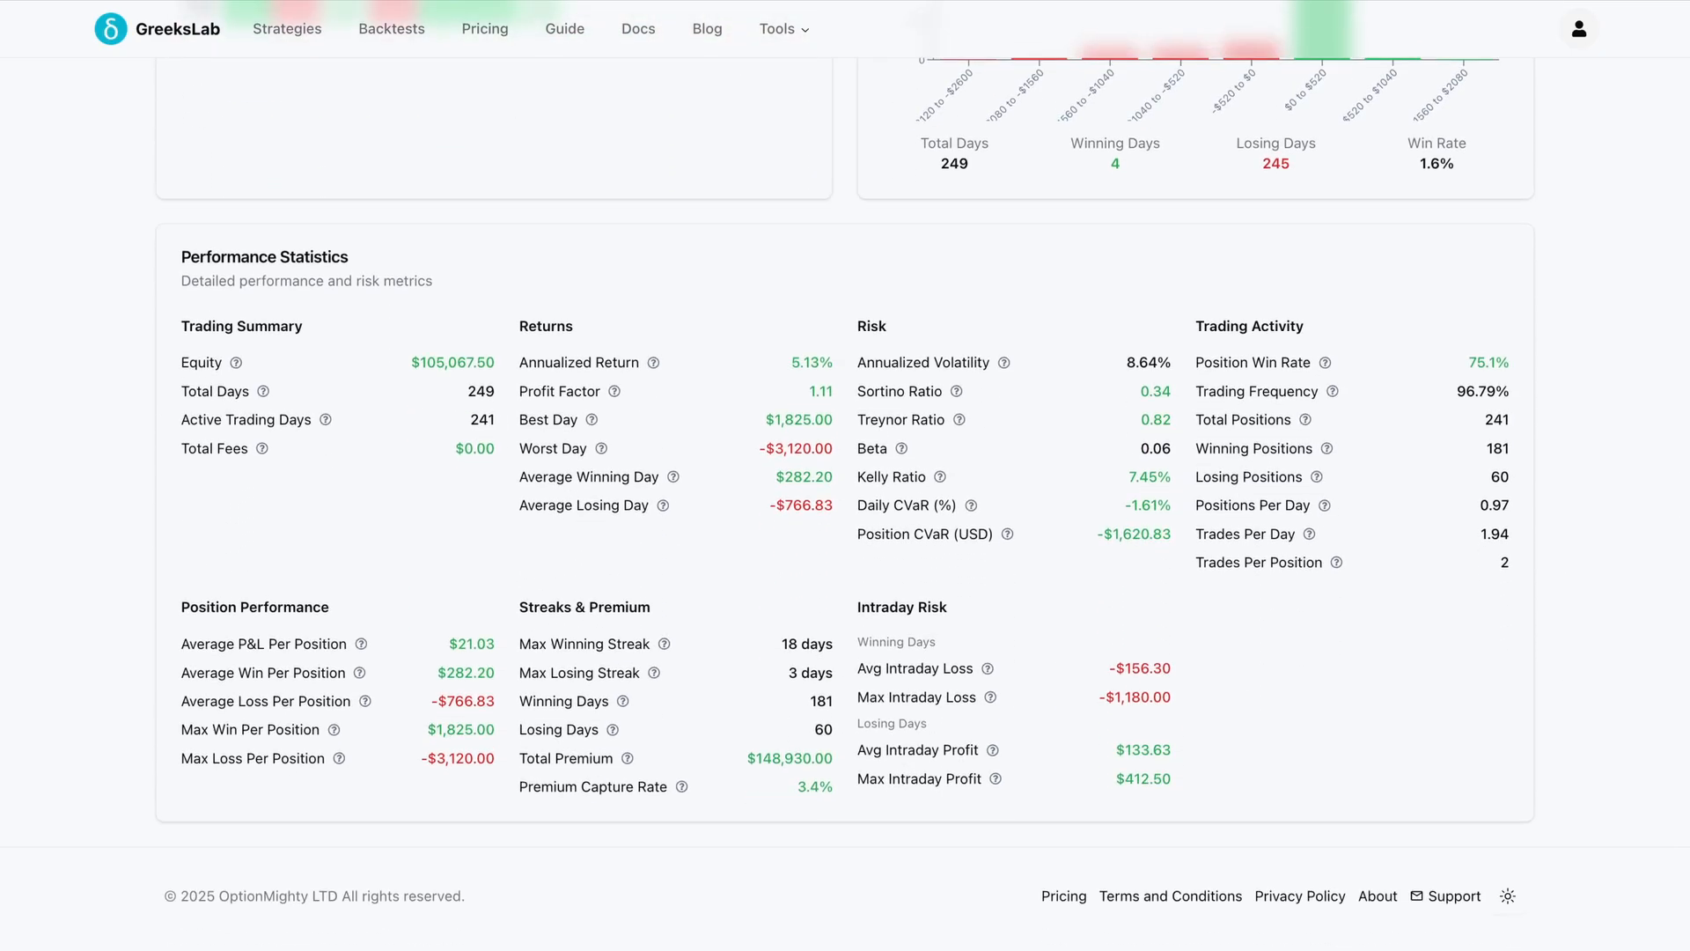